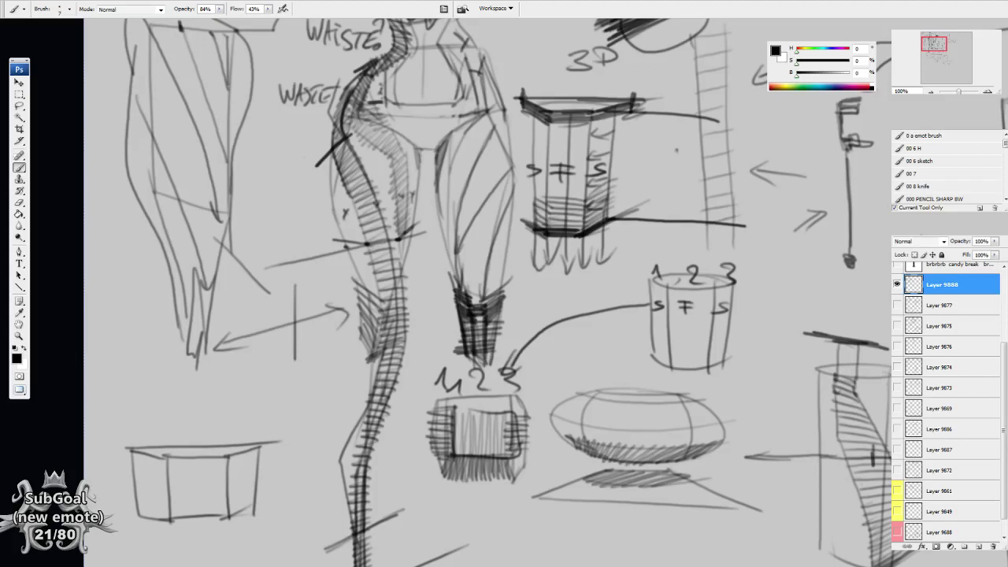
Hide Layer 9888, show Layer 9877 and examine its sketches
{"action": "left_click_drag", "start_coordinate": [666, 168], "coordinate": [681, 123]}
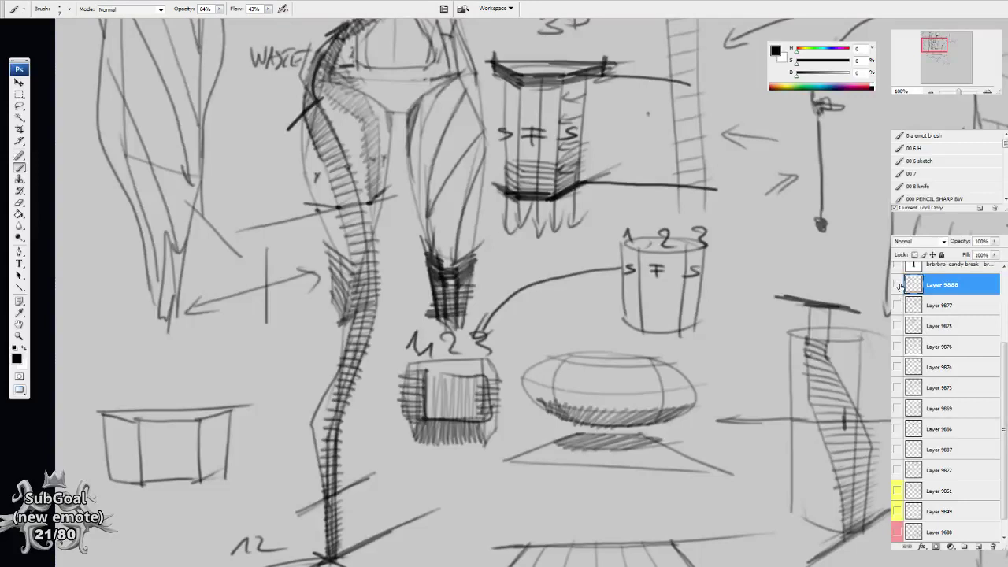
{"action": "left_click", "coordinate": [896, 284]}
{"action": "left_click", "coordinate": [896, 305]}
{"action": "left_click", "coordinate": [896, 306]}
{"action": "left_click", "coordinate": [897, 307]}
{"action": "left_click_drag", "start_coordinate": [711, 427], "coordinate": [422, 505]}
{"action": "left_click_drag", "start_coordinate": [674, 299], "coordinate": [248, 176]}
{"action": "left_click_drag", "start_coordinate": [628, 415], "coordinate": [628, 336]}
{"action": "left_click_drag", "start_coordinate": [574, 240], "coordinate": [588, 497]}
{"action": "mouse_move", "coordinate": [757, 452]}
{"action": "left_mouse_down"}
{"action": "mouse_move", "coordinate": [678, 274]}
{"action": "mouse_move", "coordinate": [803, 338]}
{"action": "mouse_move", "coordinate": [678, 489]}
{"action": "mouse_move", "coordinate": [660, 375]}
{"action": "mouse_move", "coordinate": [554, 243]}
{"action": "mouse_move", "coordinate": [500, 453]}
{"action": "left_mouse_up"}
Replace the visible Layer 9877 with Layer 9875 and examine the hatched multi-limbed figure drawing
{"action": "left_click", "coordinate": [897, 305]}
{"action": "left_click", "coordinate": [897, 326]}
{"action": "left_click_drag", "start_coordinate": [730, 294], "coordinate": [643, 301]}
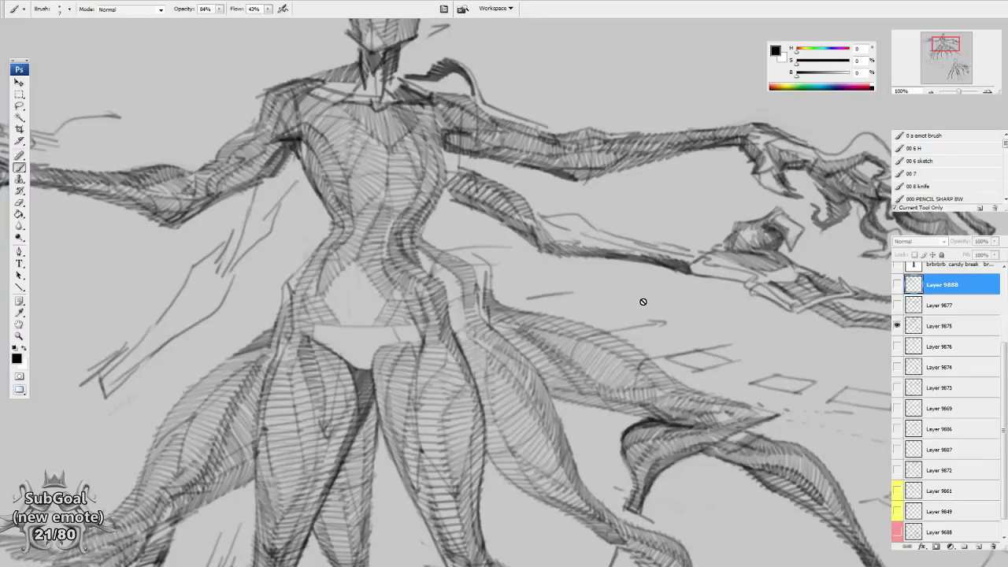
{"action": "left_click", "coordinate": [966, 332]}
{"action": "left_click_drag", "start_coordinate": [437, 393], "coordinate": [630, 137]}
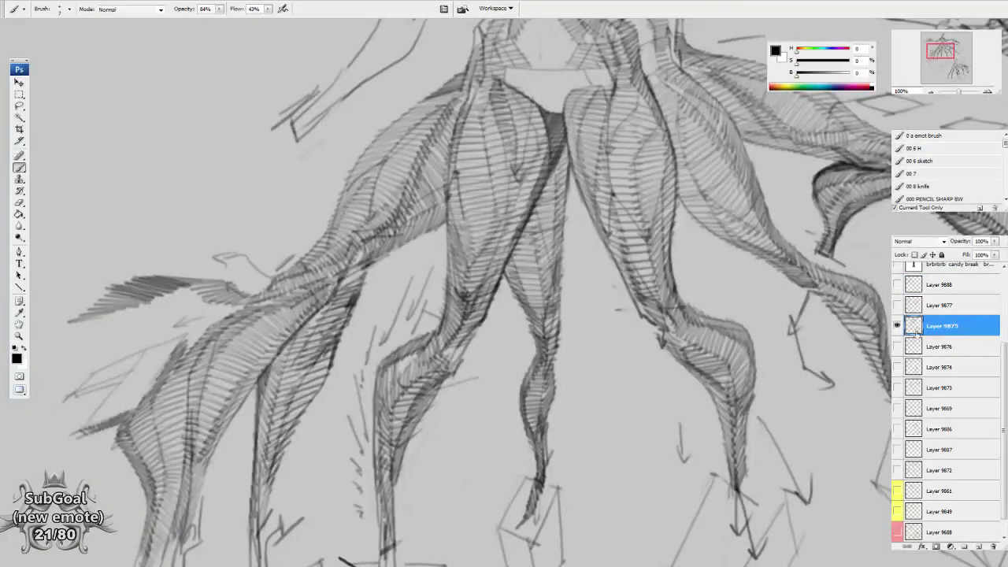
{"action": "left_click_drag", "start_coordinate": [1003, 376], "coordinate": [1002, 295]}
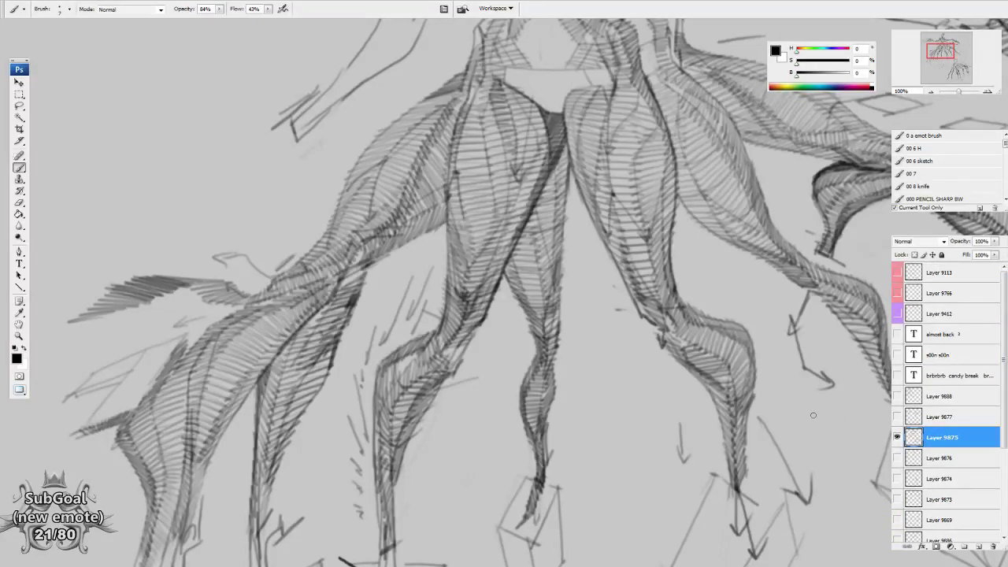
Hide Layer 9875, briefly check Layer 9766, and show Layer 9113 as the only visible sketch layer
{"action": "left_click", "coordinate": [897, 437]}
{"action": "left_click", "coordinate": [898, 293]}
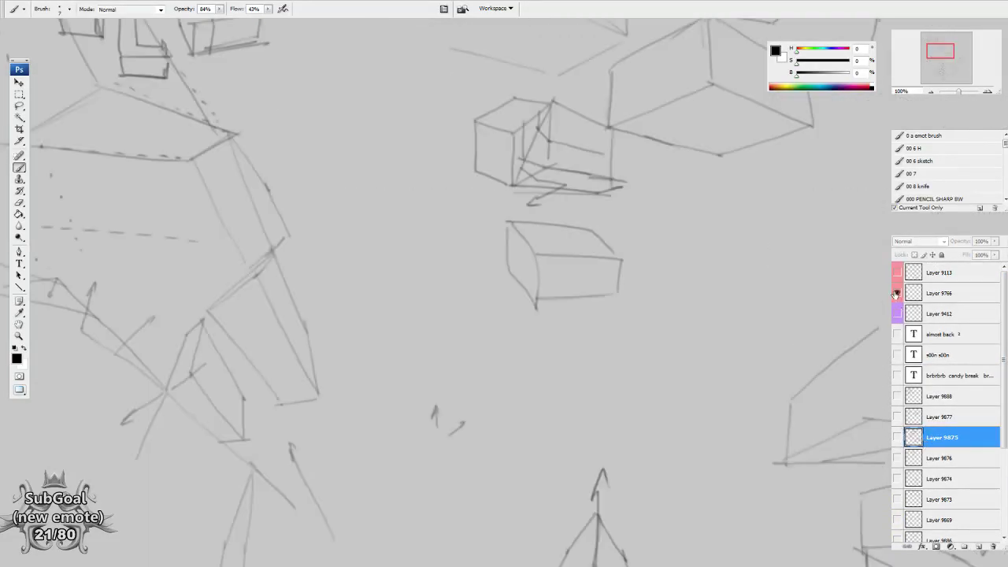
{"action": "left_click", "coordinate": [898, 293]}
{"action": "left_click", "coordinate": [897, 273]}
{"action": "left_click_drag", "start_coordinate": [626, 298], "coordinate": [757, 284]}
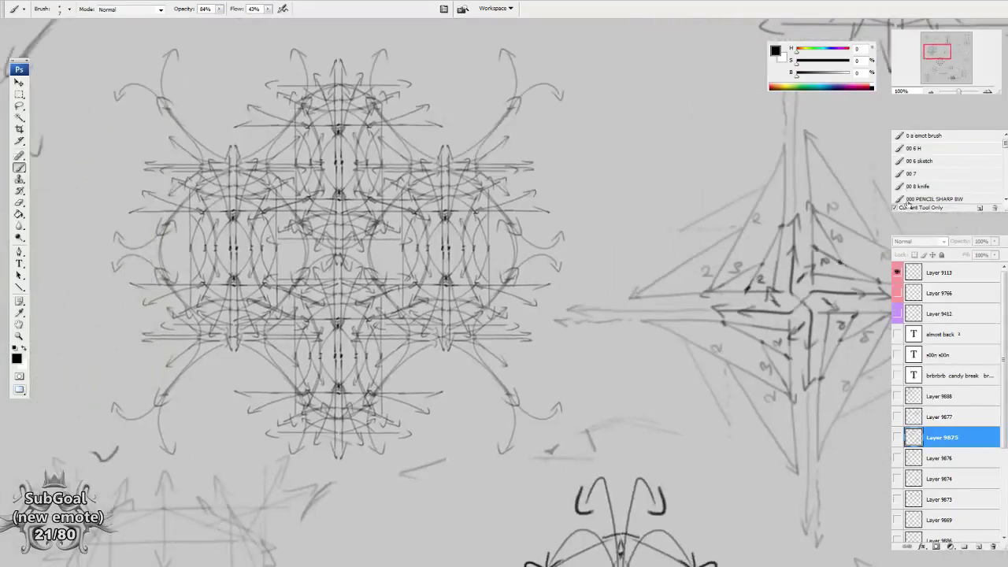
Examine the symmetrical arrow ornaments on Layer 9113 at 50% zoom
{"action": "left_click", "coordinate": [932, 93]}
{"action": "left_click", "coordinate": [932, 92]}
{"action": "left_click_drag", "start_coordinate": [722, 214], "coordinate": [486, 335]}
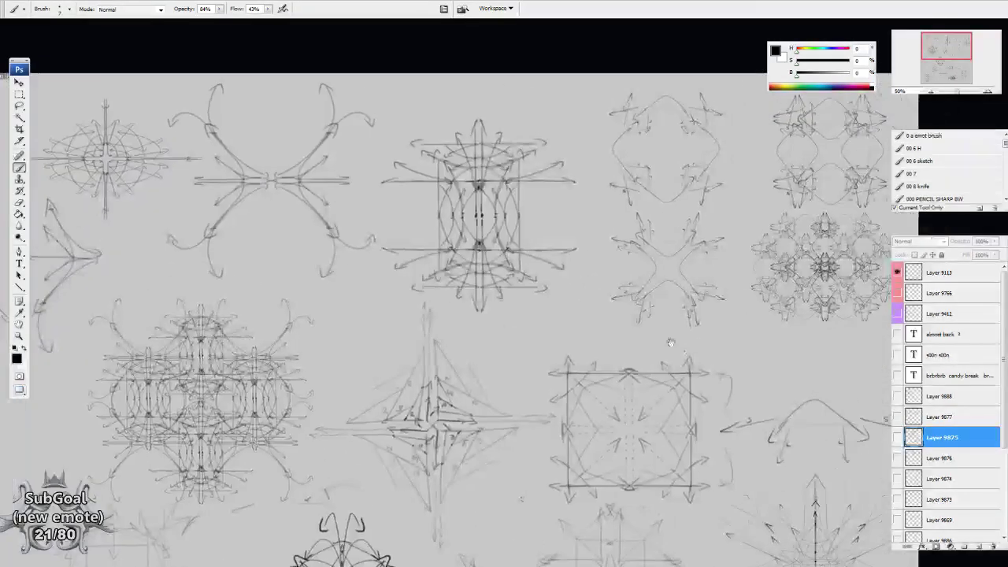
{"action": "left_click_drag", "start_coordinate": [687, 347], "coordinate": [612, 315]}
{"action": "left_click_drag", "start_coordinate": [658, 429], "coordinate": [669, 230]}
{"action": "left_click_drag", "start_coordinate": [610, 349], "coordinate": [625, 241]}
{"action": "mouse_move", "coordinate": [603, 331]}
{"action": "left_mouse_down"}
{"action": "mouse_move", "coordinate": [615, 273]}
{"action": "mouse_move", "coordinate": [608, 316]}
{"action": "left_mouse_up"}
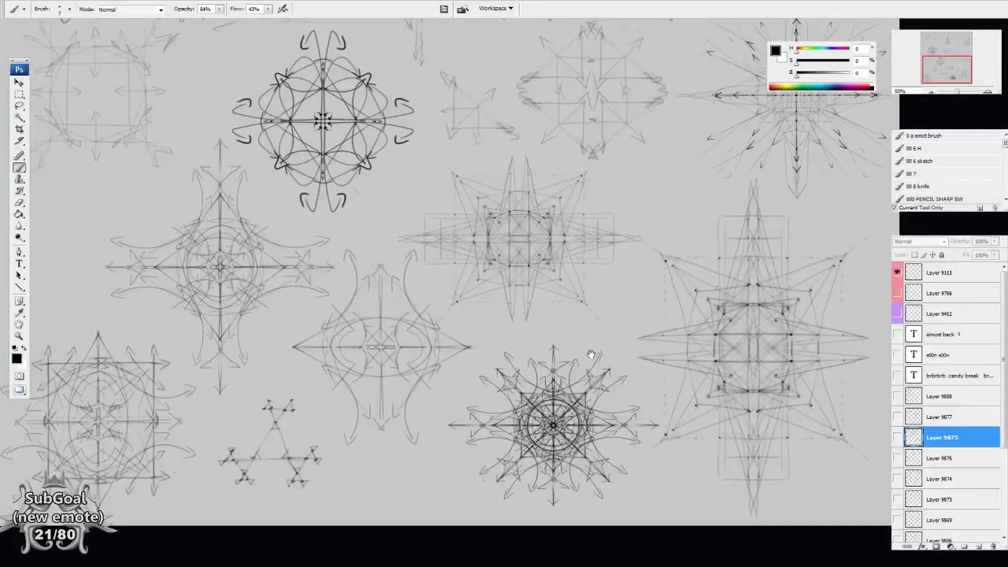
{"action": "left_click_drag", "start_coordinate": [593, 354], "coordinate": [596, 349]}
{"action": "left_click_drag", "start_coordinate": [446, 358], "coordinate": [682, 365]}
{"action": "left_click_drag", "start_coordinate": [598, 337], "coordinate": [445, 391]}
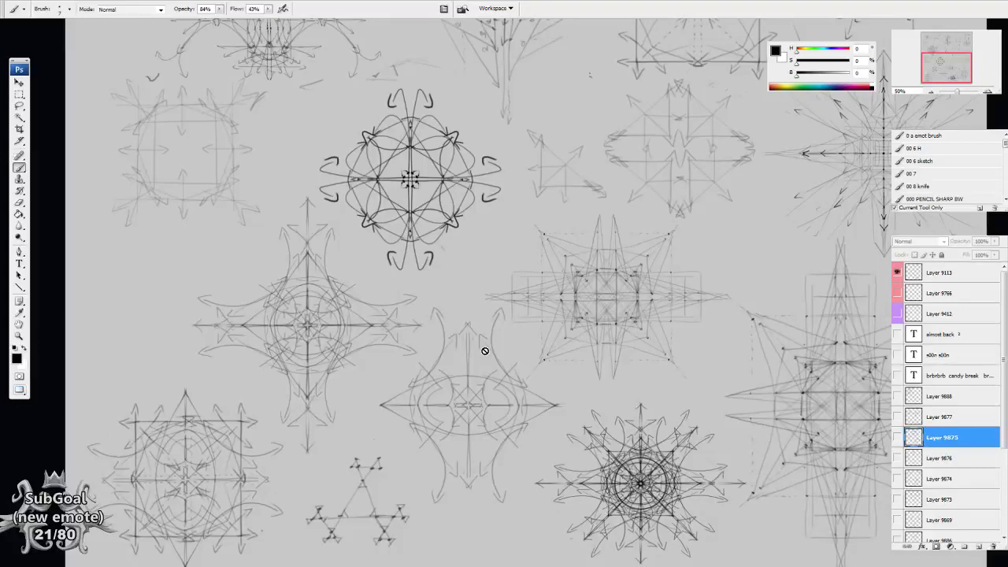
Make Layer 9113 the active layer and study how its ornaments are built from repeated arrows
{"action": "left_click", "coordinate": [942, 274]}
{"action": "left_click_drag", "start_coordinate": [630, 197], "coordinate": [542, 469]}
{"action": "left_click_drag", "start_coordinate": [564, 228], "coordinate": [553, 445]}
{"action": "left_click_drag", "start_coordinate": [563, 356], "coordinate": [595, 264]}
{"action": "left_click_drag", "start_coordinate": [691, 356], "coordinate": [575, 269]}
{"action": "left_click_drag", "start_coordinate": [577, 378], "coordinate": [511, 246]}
{"action": "mouse_move", "coordinate": [694, 383]}
{"action": "left_mouse_down"}
{"action": "mouse_move", "coordinate": [628, 286]}
{"action": "mouse_move", "coordinate": [612, 310]}
{"action": "mouse_move", "coordinate": [699, 249]}
{"action": "left_mouse_up"}
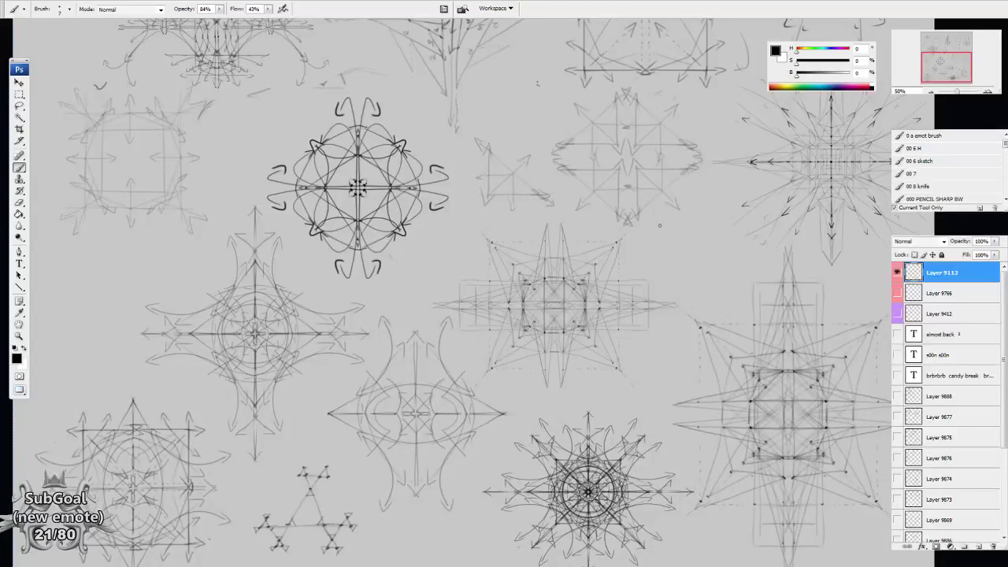
{"action": "left_click_drag", "start_coordinate": [510, 119], "coordinate": [571, 350]}
{"action": "scroll", "coordinate": [576, 345], "scroll_direction": "down", "scroll_amount": 5}
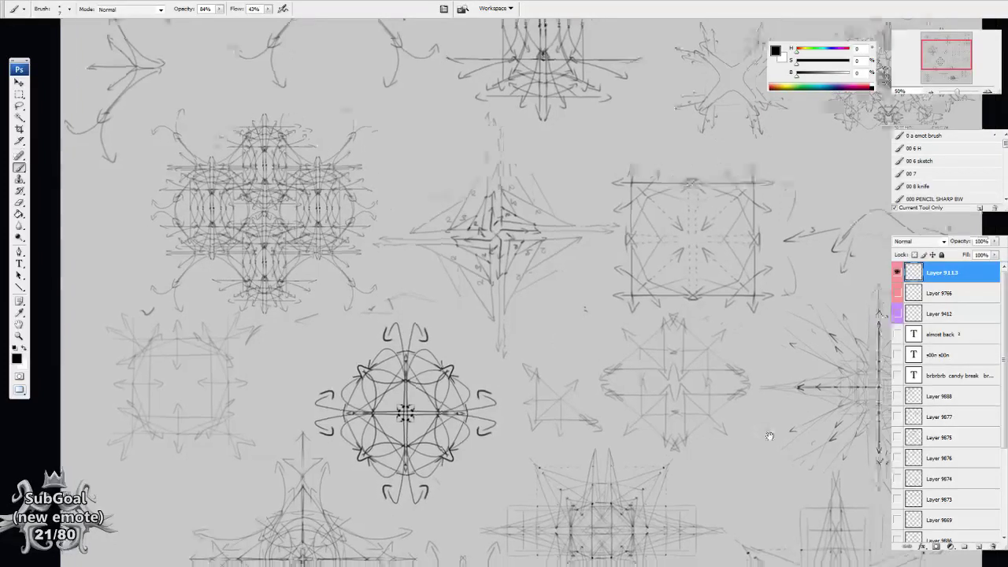
{"action": "scroll", "coordinate": [648, 322], "scroll_direction": "down", "scroll_amount": 2}
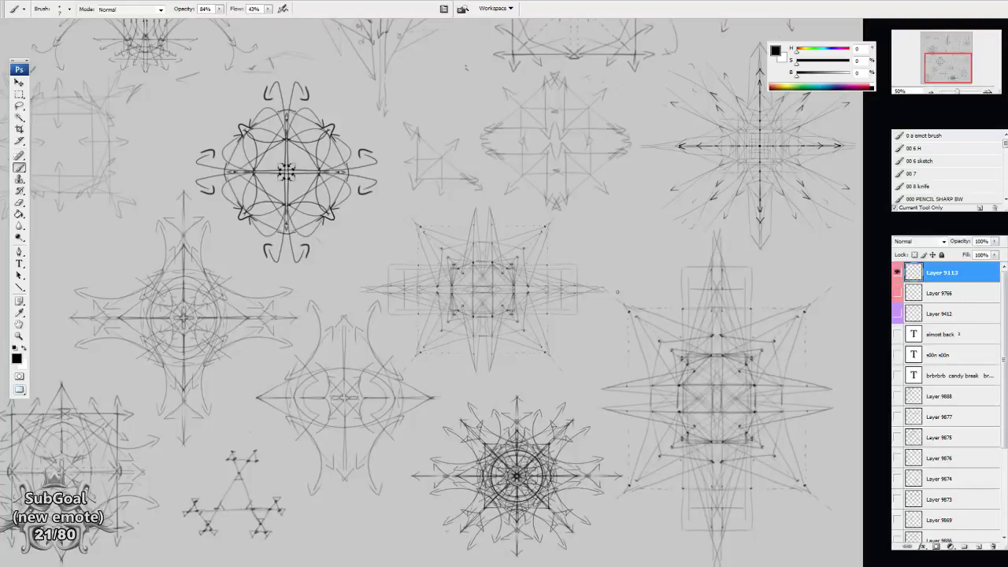
{"action": "left_click_drag", "start_coordinate": [368, 250], "coordinate": [648, 431]}
{"action": "left_click_drag", "start_coordinate": [635, 238], "coordinate": [569, 348]}
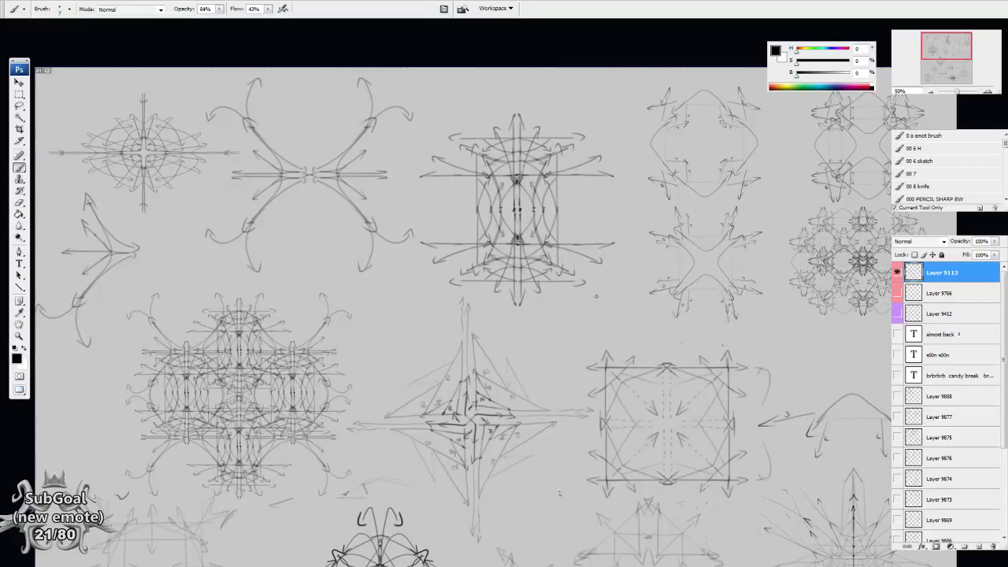
{"action": "left_click_drag", "start_coordinate": [695, 422], "coordinate": [531, 296]}
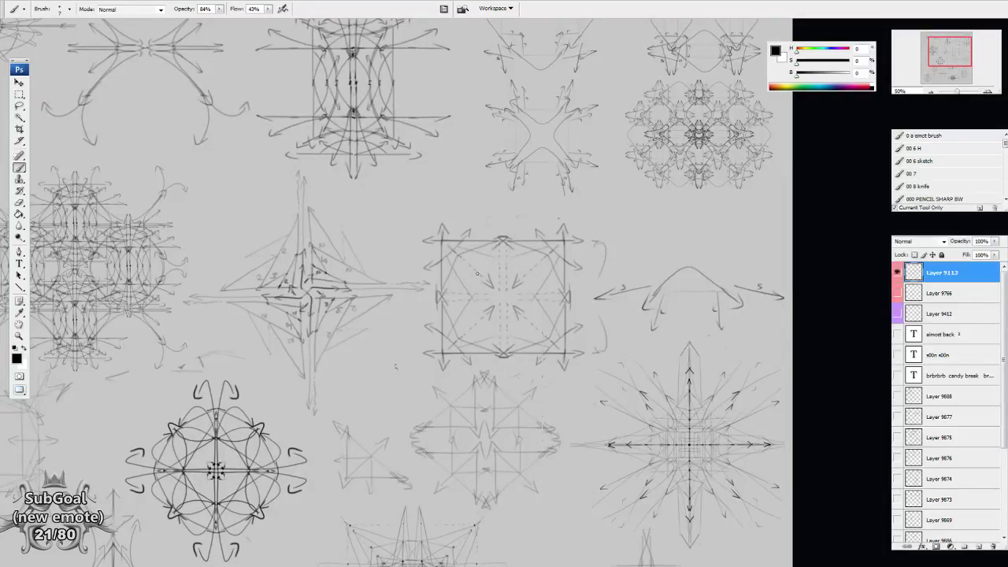
{"action": "left_click_drag", "start_coordinate": [575, 472], "coordinate": [609, 238]}
{"action": "left_click_drag", "start_coordinate": [509, 383], "coordinate": [576, 251]}
{"action": "mouse_move", "coordinate": [576, 360]}
{"action": "left_mouse_down"}
{"action": "mouse_move", "coordinate": [603, 333]}
{"action": "mouse_move", "coordinate": [684, 382]}
{"action": "left_mouse_up"}
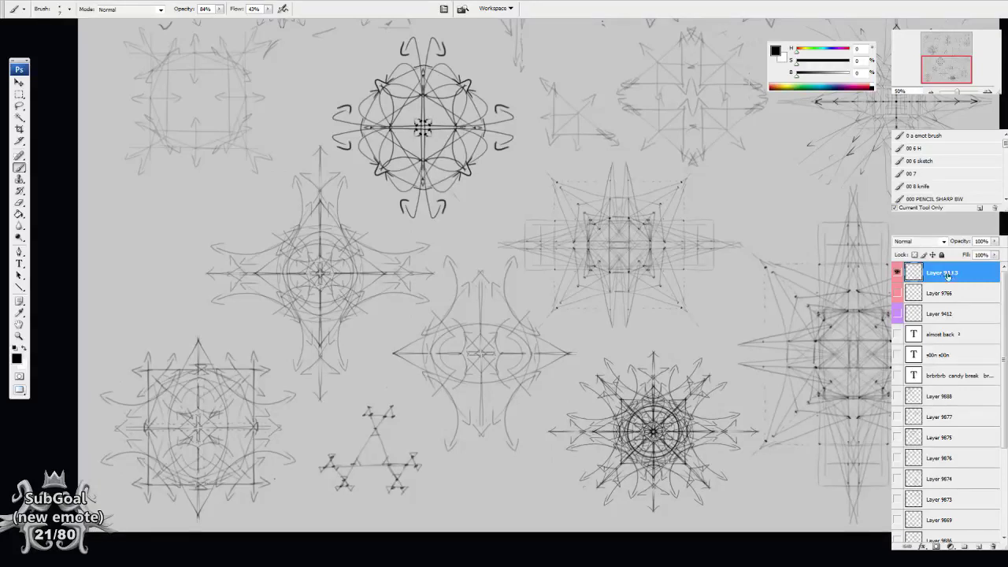
Trace bold vertical and horizontal arrows over the small faint triangular arrow sketch beside the dark round ornament
{"action": "key", "text": "ctrl+plus"}
{"action": "key", "text": "ctrl+plus"}
{"action": "key", "text": "ctrl+plus"}
{"action": "left_click_drag", "start_coordinate": [684, 126], "coordinate": [651, 549]}
{"action": "mouse_move", "coordinate": [772, 172]}
{"action": "left_mouse_down"}
{"action": "mouse_move", "coordinate": [675, 384]}
{"action": "mouse_move", "coordinate": [637, 404]}
{"action": "left_mouse_up"}
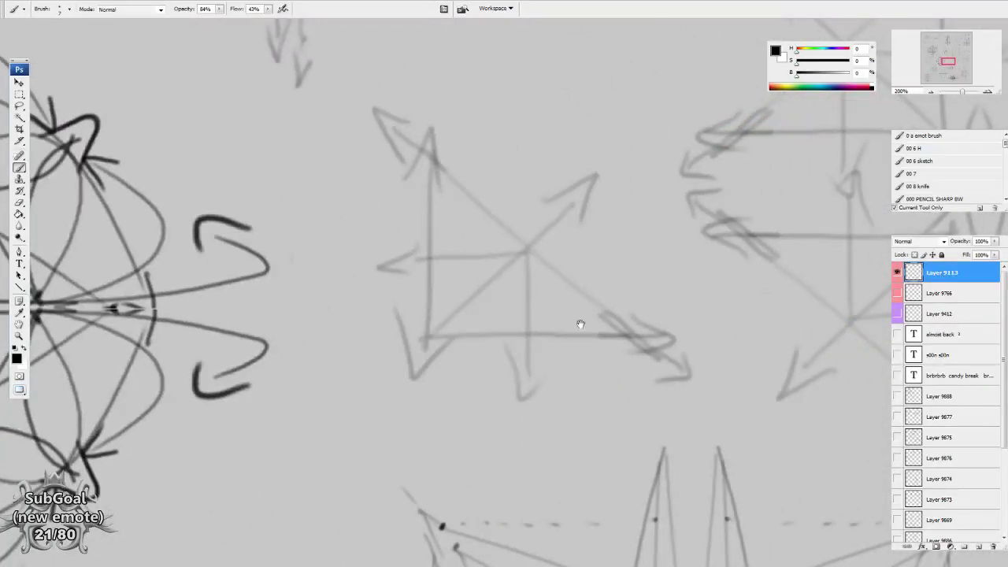
{"action": "left_click_drag", "start_coordinate": [612, 320], "coordinate": [620, 317]}
{"action": "mouse_move", "coordinate": [424, 335]}
{"action": "left_mouse_down"}
{"action": "mouse_move", "coordinate": [683, 328]}
{"action": "mouse_move", "coordinate": [648, 319]}
{"action": "mouse_move", "coordinate": [621, 360]}
{"action": "left_mouse_up"}
{"action": "left_click_drag", "start_coordinate": [515, 360], "coordinate": [533, 380]}
{"action": "mouse_move", "coordinate": [451, 356]}
{"action": "left_mouse_down"}
{"action": "mouse_move", "coordinate": [469, 143]}
{"action": "mouse_move", "coordinate": [421, 209]}
{"action": "left_mouse_up"}
{"action": "mouse_move", "coordinate": [457, 147]}
{"action": "left_mouse_down"}
{"action": "mouse_move", "coordinate": [423, 208]}
{"action": "mouse_move", "coordinate": [465, 170]}
{"action": "mouse_move", "coordinate": [476, 227]}
{"action": "left_mouse_up"}
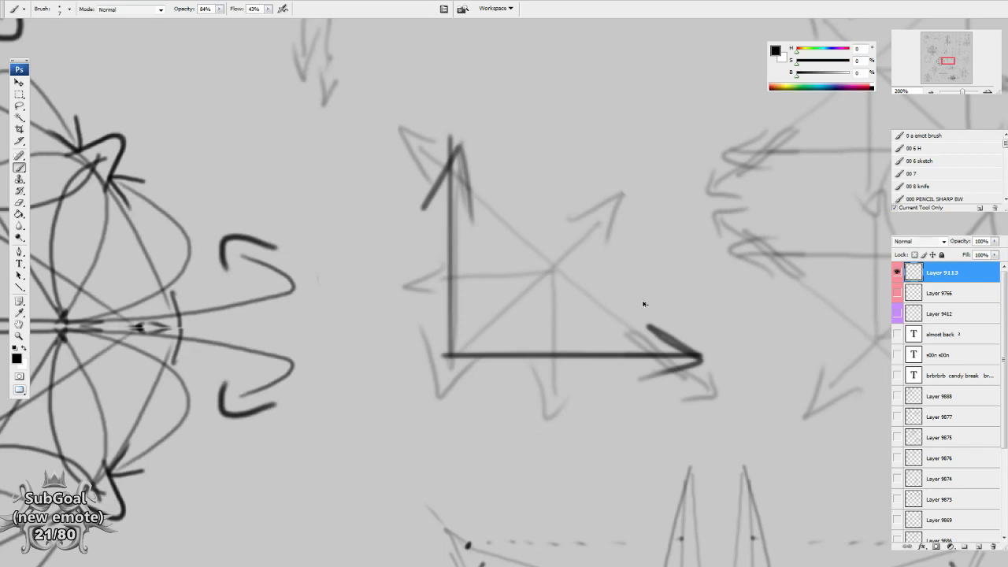
{"action": "key", "text": "ctrl+minus"}
{"action": "key", "text": "ctrl+minus"}
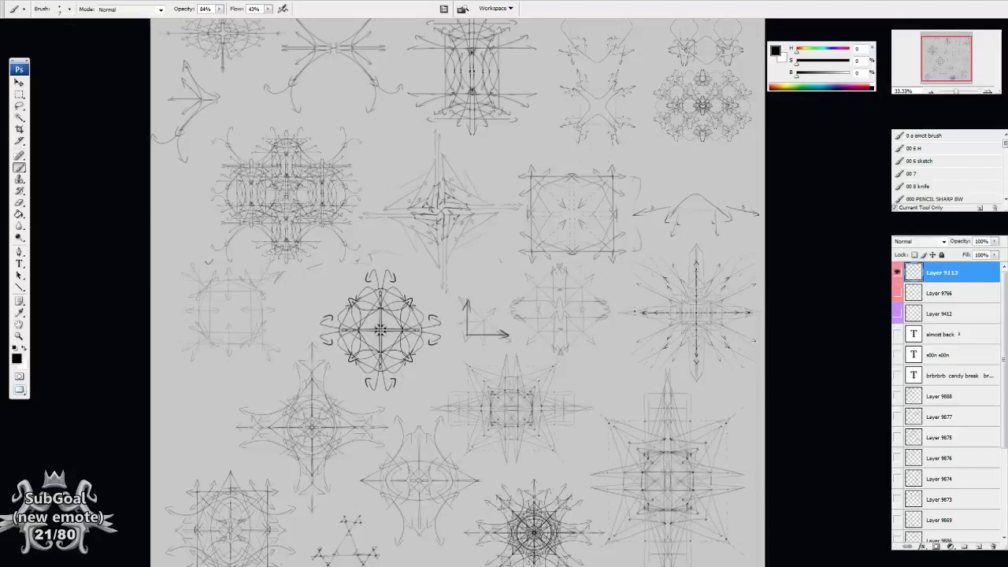
Hide Layer 9113, and show and activate Layer 9888
{"action": "left_click", "coordinate": [896, 272]}
{"action": "left_click", "coordinate": [896, 397]}
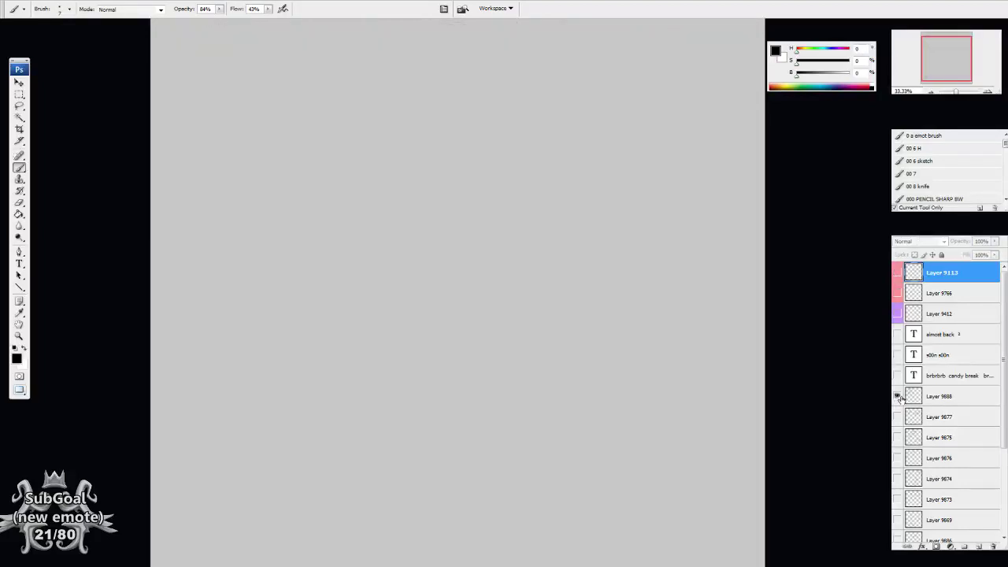
{"action": "left_click", "coordinate": [953, 397]}
Sketch a circle in the blank area beside the existing leg and arrow studies
{"action": "left_click_drag", "start_coordinate": [678, 273], "coordinate": [609, 389]}
{"action": "key", "text": "ctrl+plus"}
{"action": "key", "text": "ctrl+plus"}
{"action": "key", "text": "ctrl+plus"}
{"action": "left_click_drag", "start_coordinate": [684, 328], "coordinate": [540, 302]}
{"action": "mouse_move", "coordinate": [474, 195]}
{"action": "left_mouse_down"}
{"action": "mouse_move", "coordinate": [461, 275]}
{"action": "mouse_move", "coordinate": [450, 206]}
{"action": "left_mouse_up"}
{"action": "left_click_drag", "start_coordinate": [509, 304], "coordinate": [541, 340]}
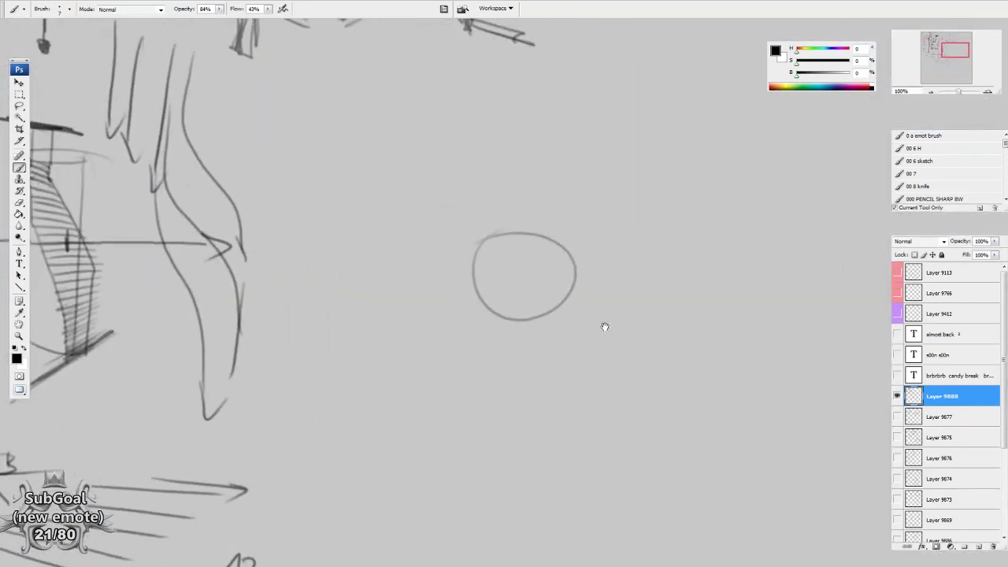
{"action": "left_click_drag", "start_coordinate": [515, 272], "coordinate": [521, 248]}
Frame the circle with two horizontal arrows and two pairs of downward vertical arrows on its sides
{"action": "left_click_drag", "start_coordinate": [461, 148], "coordinate": [464, 317]}
{"action": "left_click_drag", "start_coordinate": [455, 308], "coordinate": [495, 332]}
{"action": "mouse_move", "coordinate": [600, 141]}
{"action": "left_mouse_down"}
{"action": "mouse_move", "coordinate": [584, 336]}
{"action": "mouse_move", "coordinate": [600, 330]}
{"action": "left_mouse_up"}
{"action": "left_click_drag", "start_coordinate": [422, 179], "coordinate": [657, 176]}
{"action": "mouse_move", "coordinate": [629, 168]}
{"action": "left_mouse_down"}
{"action": "mouse_move", "coordinate": [658, 177]}
{"action": "mouse_move", "coordinate": [644, 185]}
{"action": "left_mouse_up"}
{"action": "left_click_drag", "start_coordinate": [410, 310], "coordinate": [684, 309]}
{"action": "left_click_drag", "start_coordinate": [662, 300], "coordinate": [666, 319]}
{"action": "mouse_move", "coordinate": [426, 226]}
{"action": "left_mouse_down"}
{"action": "mouse_move", "coordinate": [420, 382]}
{"action": "mouse_move", "coordinate": [465, 366]}
{"action": "left_mouse_up"}
{"action": "mouse_move", "coordinate": [636, 254]}
{"action": "left_mouse_down"}
{"action": "mouse_move", "coordinate": [612, 353]}
{"action": "mouse_move", "coordinate": [637, 359]}
{"action": "left_mouse_up"}
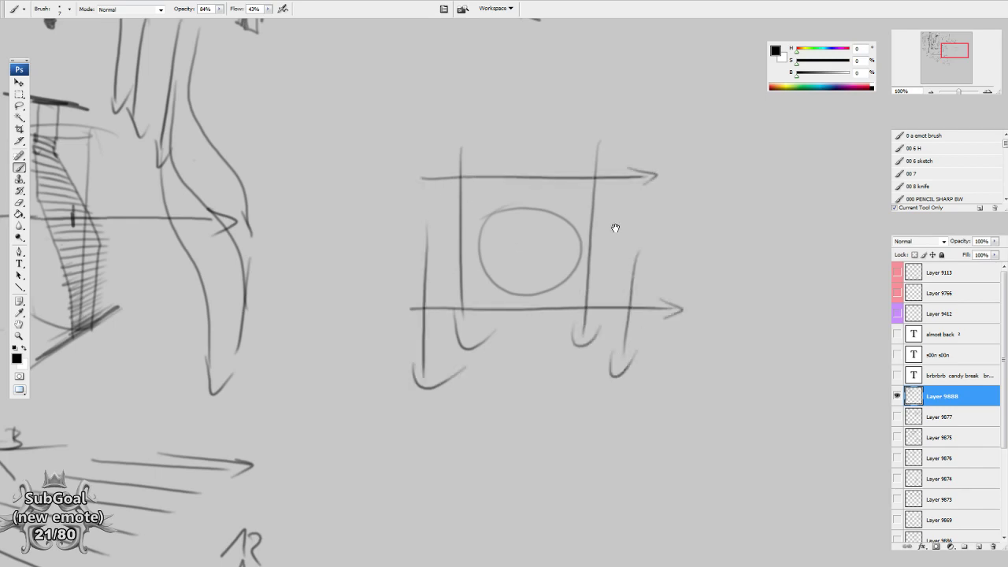
{"action": "left_click_drag", "start_coordinate": [604, 239], "coordinate": [603, 237]}
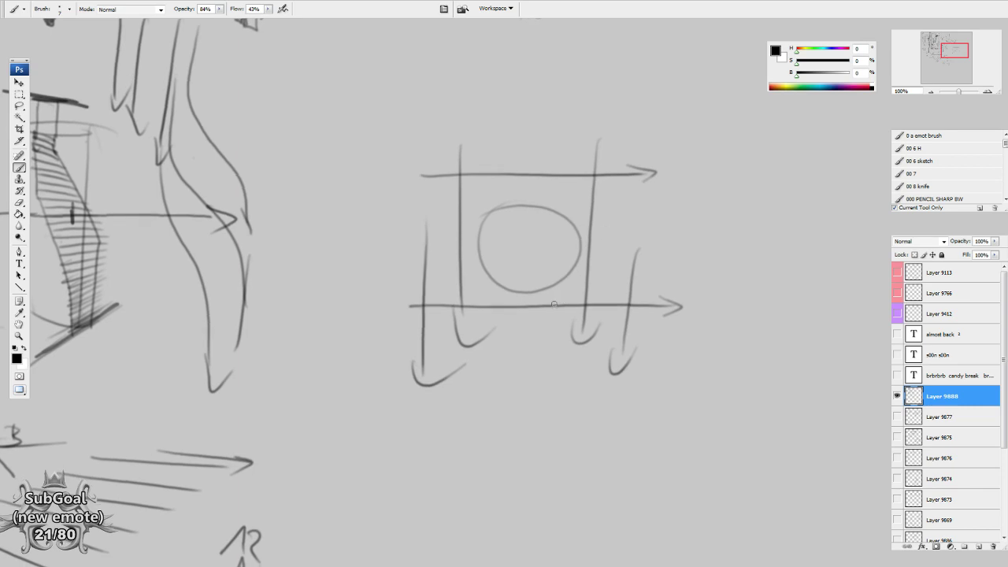
Draw three arrows inside the circle, one curving down past its lower edge and two pointing diagonally down
{"action": "left_click_drag", "start_coordinate": [556, 304], "coordinate": [561, 290]}
{"action": "left_click_drag", "start_coordinate": [494, 201], "coordinate": [522, 303]}
{"action": "mouse_move", "coordinate": [577, 197]}
{"action": "left_mouse_down"}
{"action": "mouse_move", "coordinate": [518, 250]}
{"action": "mouse_move", "coordinate": [536, 250]}
{"action": "left_mouse_up"}
{"action": "mouse_move", "coordinate": [586, 229]}
{"action": "left_mouse_down"}
{"action": "mouse_move", "coordinate": [544, 262]}
{"action": "mouse_move", "coordinate": [558, 261]}
{"action": "left_mouse_up"}
{"action": "left_click_drag", "start_coordinate": [563, 328], "coordinate": [562, 327]}
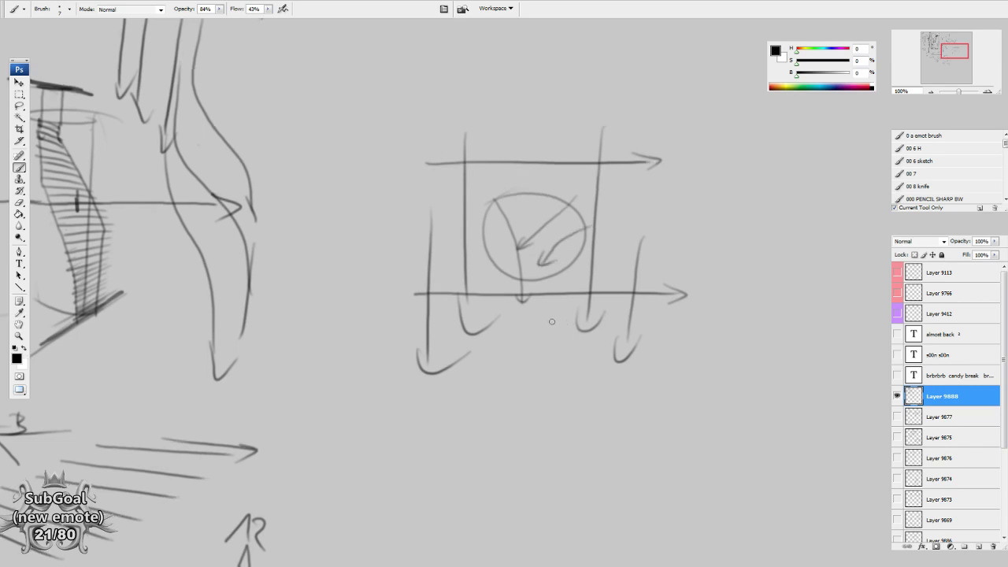
Draw four bold diagonal arrows pointing inward at the corners of the frame around the circle
{"action": "left_click_drag", "start_coordinate": [432, 118], "coordinate": [491, 180]}
{"action": "mouse_move", "coordinate": [482, 151]}
{"action": "left_mouse_down"}
{"action": "mouse_move", "coordinate": [490, 181]}
{"action": "mouse_move", "coordinate": [435, 185]}
{"action": "left_mouse_up"}
{"action": "left_click_drag", "start_coordinate": [667, 122], "coordinate": [585, 193]}
{"action": "mouse_move", "coordinate": [587, 170]}
{"action": "left_mouse_down"}
{"action": "mouse_move", "coordinate": [586, 194]}
{"action": "mouse_move", "coordinate": [615, 183]}
{"action": "left_mouse_up"}
{"action": "left_click_drag", "start_coordinate": [408, 314], "coordinate": [475, 273]}
{"action": "left_click_drag", "start_coordinate": [476, 273], "coordinate": [463, 293]}
{"action": "left_click_drag", "start_coordinate": [690, 352], "coordinate": [582, 283]}
{"action": "mouse_move", "coordinate": [585, 307]}
{"action": "left_mouse_down"}
{"action": "mouse_move", "coordinate": [582, 283]}
{"action": "mouse_move", "coordinate": [610, 277]}
{"action": "left_mouse_up"}
{"action": "left_click_drag", "start_coordinate": [711, 301], "coordinate": [692, 309]}
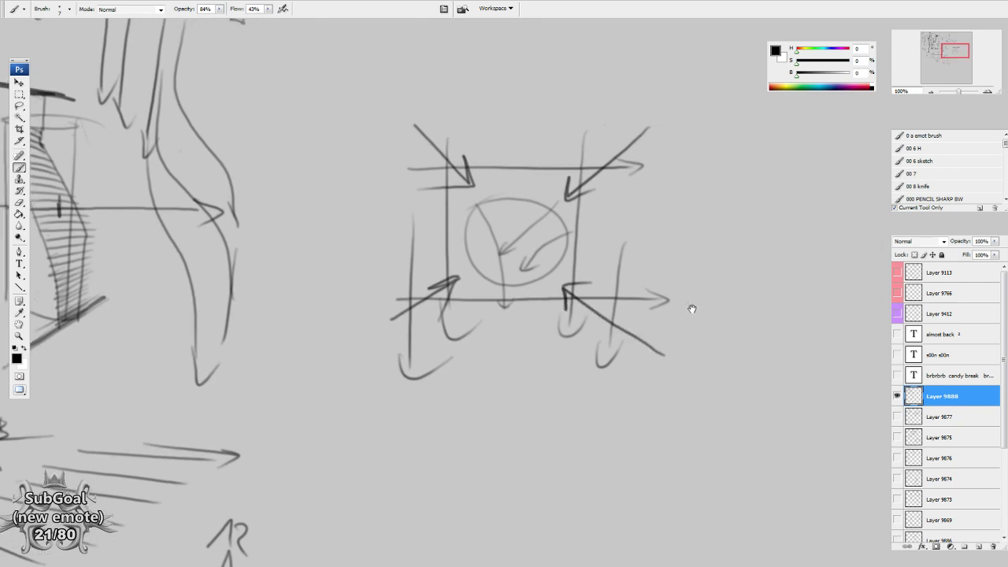
Draw four straight arrows pointing inward at the circle from both sides, above and below
{"action": "left_click_drag", "start_coordinate": [582, 241], "coordinate": [687, 245]}
{"action": "mouse_move", "coordinate": [597, 232]}
{"action": "left_mouse_down"}
{"action": "mouse_move", "coordinate": [589, 237]}
{"action": "mouse_move", "coordinate": [607, 251]}
{"action": "left_mouse_up"}
{"action": "left_click_drag", "start_coordinate": [352, 236], "coordinate": [450, 233]}
{"action": "left_click_drag", "start_coordinate": [433, 243], "coordinate": [453, 226]}
{"action": "left_click_drag", "start_coordinate": [517, 89], "coordinate": [520, 167]}
{"action": "left_click_drag", "start_coordinate": [512, 158], "coordinate": [529, 164]}
{"action": "left_click_drag", "start_coordinate": [516, 372], "coordinate": [516, 295]}
{"action": "left_click_drag", "start_coordinate": [507, 311], "coordinate": [526, 304]}
Sketch a branching arrow figure with five upward prongs and a downward stem arrow below the circle diagram
{"action": "left_click_drag", "start_coordinate": [670, 466], "coordinate": [660, 459]}
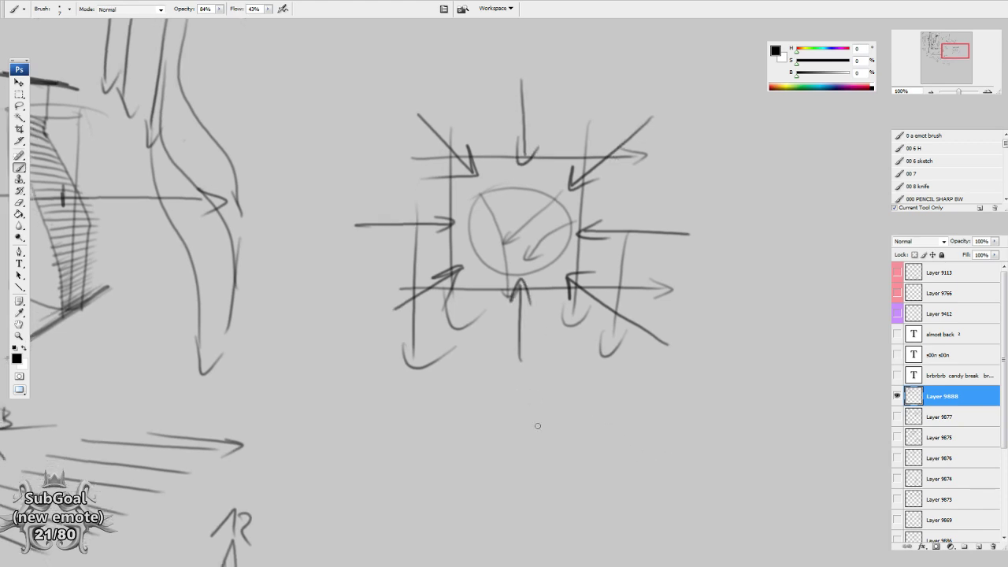
{"action": "scroll", "coordinate": [538, 426], "scroll_direction": "down", "scroll_amount": 5}
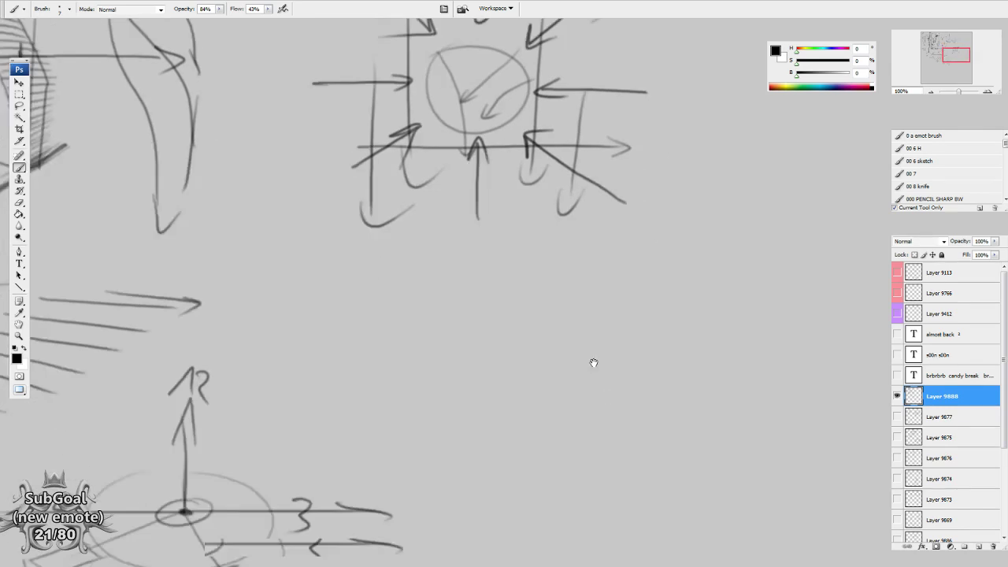
{"action": "left_click", "coordinate": [533, 291]}
{"action": "mouse_move", "coordinate": [536, 323]}
{"action": "left_mouse_down"}
{"action": "mouse_move", "coordinate": [535, 222]}
{"action": "mouse_move", "coordinate": [511, 192]}
{"action": "mouse_move", "coordinate": [543, 210]}
{"action": "mouse_move", "coordinate": [554, 189]}
{"action": "mouse_move", "coordinate": [510, 183]}
{"action": "mouse_move", "coordinate": [507, 166]}
{"action": "mouse_move", "coordinate": [556, 166]}
{"action": "mouse_move", "coordinate": [557, 155]}
{"action": "left_mouse_up"}
{"action": "left_click_drag", "start_coordinate": [553, 161], "coordinate": [559, 156]}
{"action": "left_click_drag", "start_coordinate": [541, 302], "coordinate": [530, 332]}
{"action": "mouse_move", "coordinate": [498, 222]}
{"action": "left_mouse_down"}
{"action": "mouse_move", "coordinate": [475, 209]}
{"action": "mouse_move", "coordinate": [477, 184]}
{"action": "left_mouse_up"}
{"action": "mouse_move", "coordinate": [540, 224]}
{"action": "left_mouse_down"}
{"action": "mouse_move", "coordinate": [575, 192]}
{"action": "mouse_move", "coordinate": [583, 164]}
{"action": "left_mouse_up"}
{"action": "mouse_move", "coordinate": [524, 202]}
{"action": "left_mouse_down"}
{"action": "mouse_move", "coordinate": [522, 159]}
{"action": "mouse_move", "coordinate": [531, 170]}
{"action": "left_mouse_up"}
{"action": "mouse_move", "coordinate": [523, 252]}
{"action": "left_mouse_down"}
{"action": "mouse_move", "coordinate": [509, 236]}
{"action": "mouse_move", "coordinate": [514, 246]}
{"action": "left_mouse_up"}
{"action": "left_click_drag", "start_coordinate": [524, 243], "coordinate": [538, 237]}
{"action": "left_click_drag", "start_coordinate": [534, 235], "coordinate": [539, 240]}
{"action": "left_click_drag", "start_coordinate": [537, 298], "coordinate": [537, 370]}
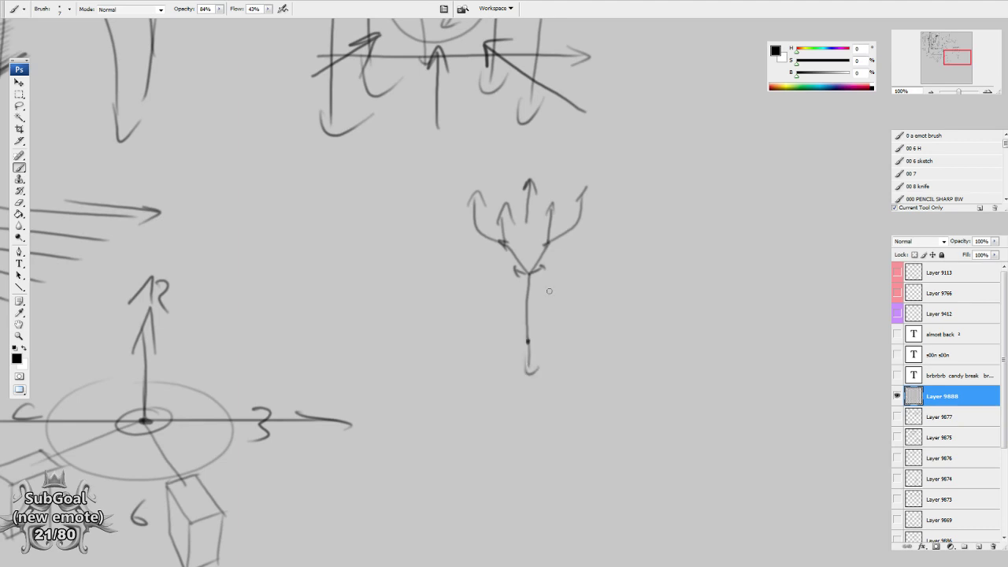
Lasso the branching arrow figure, move it further down from the circle diagram and deselect it
{"action": "left_click_drag", "start_coordinate": [550, 266], "coordinate": [560, 365]}
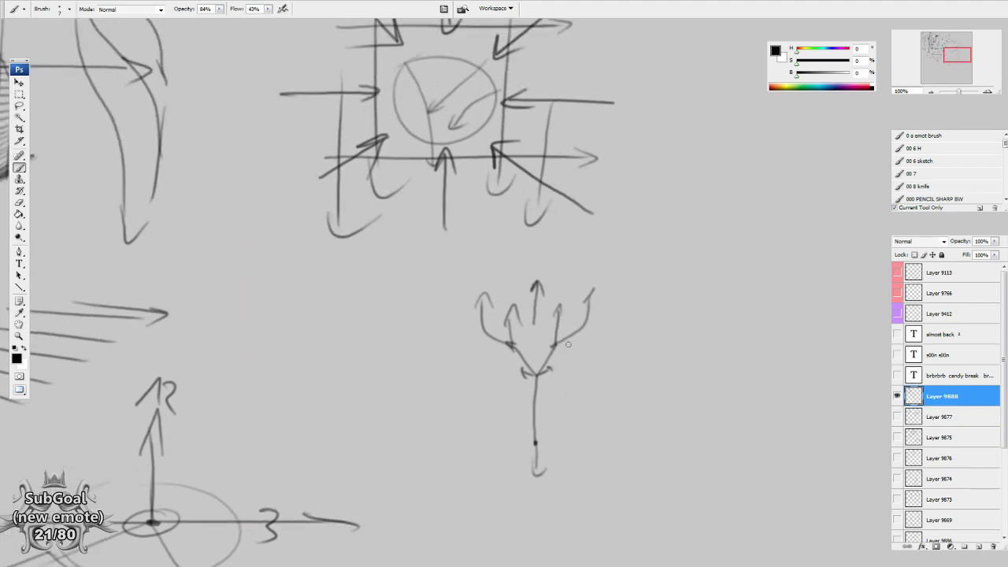
{"action": "left_click_drag", "start_coordinate": [581, 367], "coordinate": [585, 363]}
{"action": "mouse_move", "coordinate": [568, 300]}
{"action": "left_mouse_down"}
{"action": "mouse_move", "coordinate": [601, 317]}
{"action": "mouse_move", "coordinate": [587, 302]}
{"action": "left_mouse_up"}
{"action": "key", "text": "l"}
{"action": "mouse_move", "coordinate": [525, 260]}
{"action": "left_mouse_down"}
{"action": "mouse_move", "coordinate": [473, 291]}
{"action": "mouse_move", "coordinate": [516, 258]}
{"action": "left_mouse_up"}
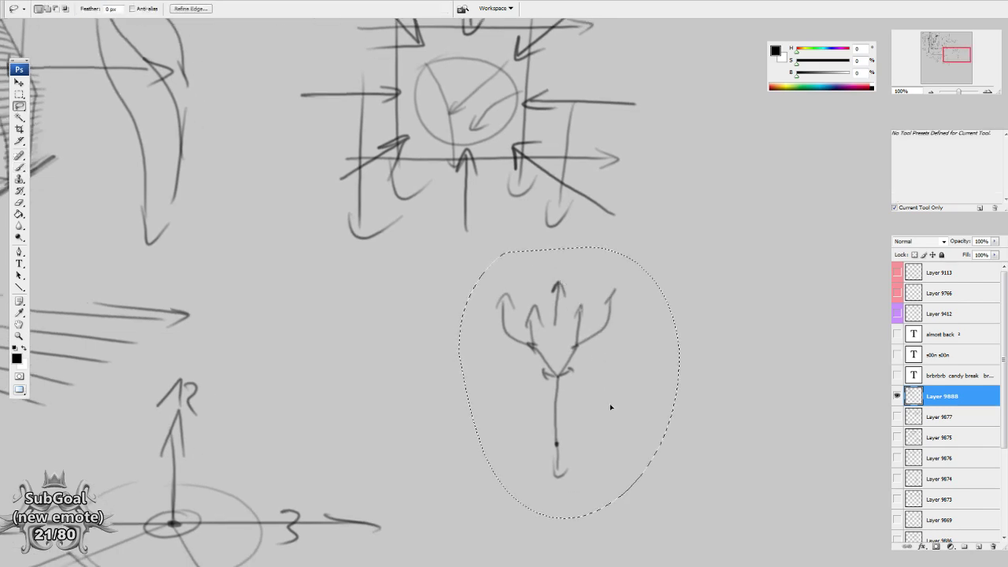
{"action": "left_click_drag", "start_coordinate": [608, 407], "coordinate": [621, 474]}
{"action": "key", "text": "ctrl+d"}
Draw a small circle with a centre dot just above the branching arrow figure
{"action": "key", "text": "b"}
{"action": "mouse_move", "coordinate": [589, 286]}
{"action": "left_mouse_down"}
{"action": "mouse_move", "coordinate": [539, 306]}
{"action": "mouse_move", "coordinate": [603, 293]}
{"action": "left_mouse_up"}
{"action": "scroll", "coordinate": [583, 262], "scroll_direction": "down", "scroll_amount": 3}
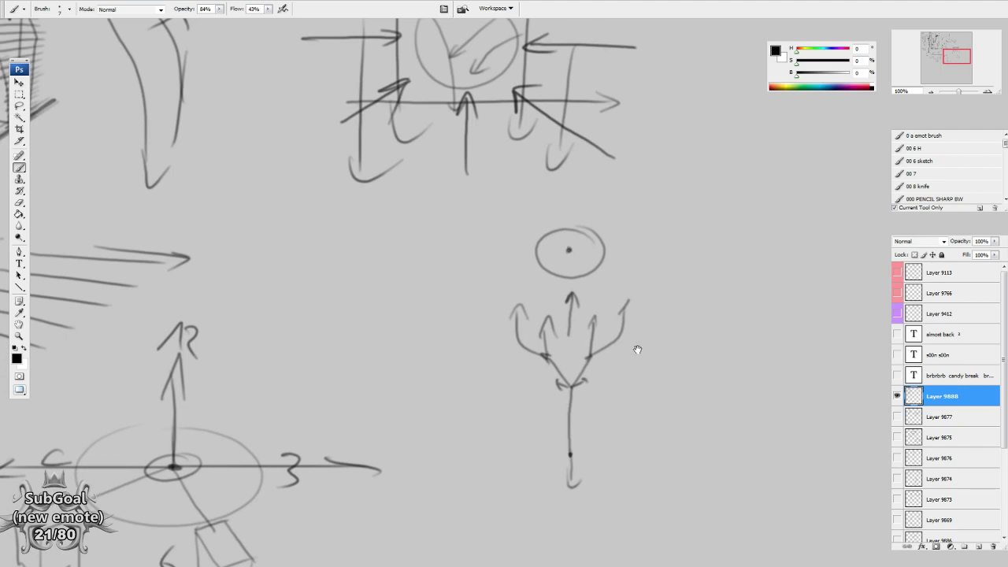
Lasso the branching arrow figure and rotate it a quarter turn counterclockwise about the small circle's centre dot
{"action": "left_click_drag", "start_coordinate": [637, 350], "coordinate": [628, 302]}
{"action": "key", "text": "l"}
{"action": "mouse_move", "coordinate": [497, 241]}
{"action": "left_mouse_down"}
{"action": "mouse_move", "coordinate": [693, 298]}
{"action": "mouse_move", "coordinate": [490, 250]}
{"action": "left_mouse_up"}
{"action": "key", "text": "ctrl+t"}
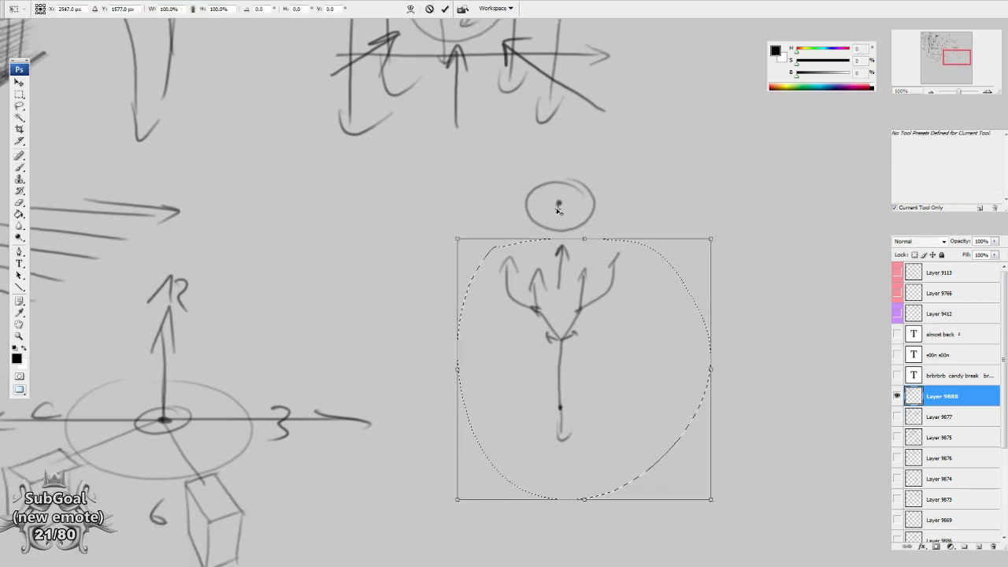
{"action": "mouse_move", "coordinate": [704, 213]}
{"action": "left_mouse_down"}
{"action": "mouse_move", "coordinate": [767, 218]}
{"action": "mouse_move", "coordinate": [711, 265]}
{"action": "mouse_move", "coordinate": [764, 304]}
{"action": "mouse_move", "coordinate": [745, 382]}
{"action": "mouse_move", "coordinate": [710, 442]}
{"action": "mouse_move", "coordinate": [682, 386]}
{"action": "mouse_move", "coordinate": [761, 221]}
{"action": "mouse_move", "coordinate": [711, 106]}
{"action": "mouse_move", "coordinate": [552, 23]}
{"action": "mouse_move", "coordinate": [463, 50]}
{"action": "mouse_move", "coordinate": [406, 107]}
{"action": "left_mouse_up"}
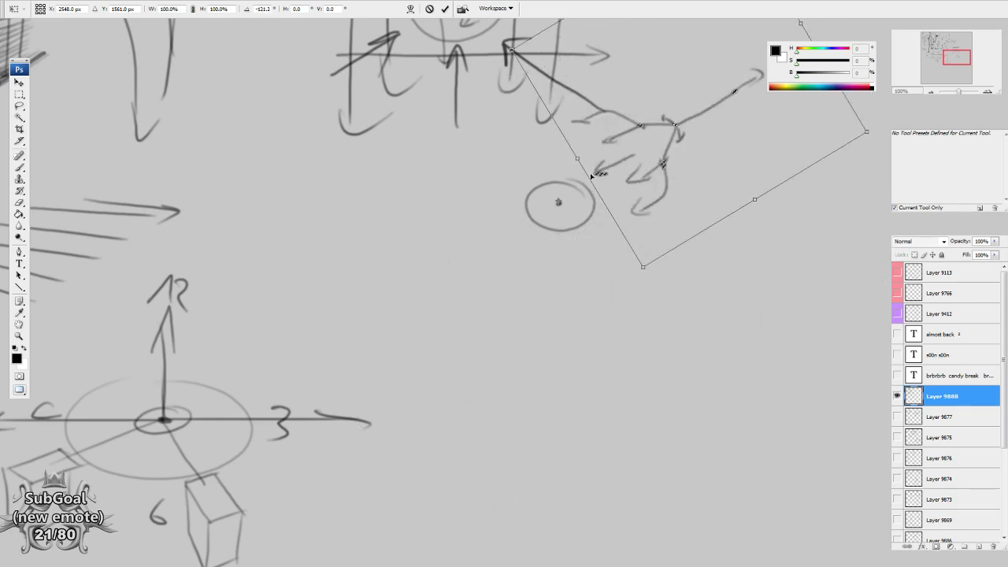
{"action": "key", "text": "Escape"}
{"action": "key", "text": "ctrl+d"}
Draw a vertical and a horizontal line crossing each other below the small circle, with arrowheads on all four ends
{"action": "key", "text": "b"}
{"action": "left_click_drag", "start_coordinate": [728, 419], "coordinate": [634, 285]}
{"action": "left_click_drag", "start_coordinate": [477, 181], "coordinate": [471, 318]}
{"action": "left_click_drag", "start_coordinate": [376, 237], "coordinate": [572, 241]}
{"action": "left_click_drag", "start_coordinate": [553, 232], "coordinate": [553, 257]}
{"action": "left_click_drag", "start_coordinate": [388, 215], "coordinate": [394, 249]}
{"action": "left_click_drag", "start_coordinate": [465, 183], "coordinate": [482, 208]}
{"action": "left_click_drag", "start_coordinate": [456, 306], "coordinate": [495, 303]}
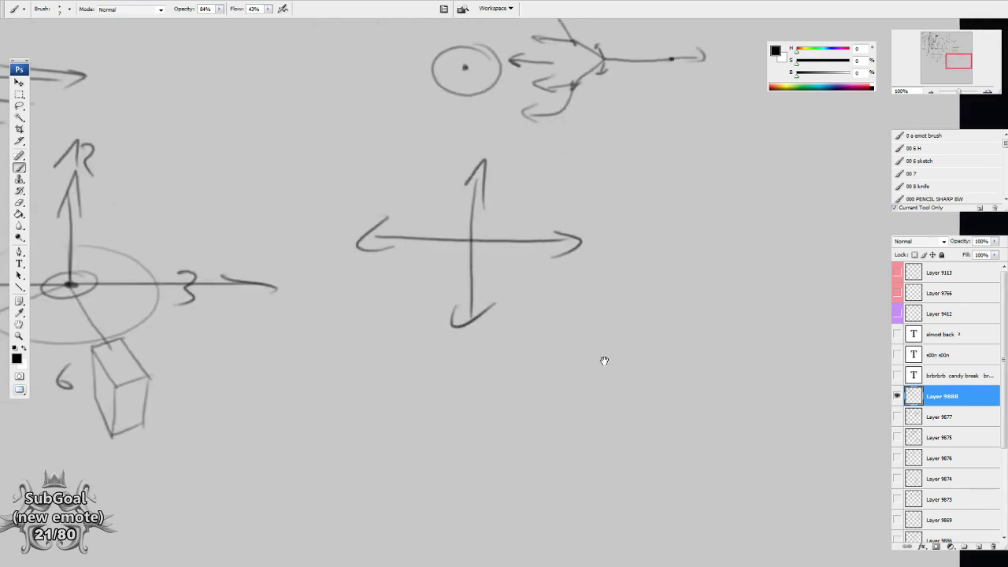
Add two diagonal double-headed arrows through the cross and a solid dot at its centre
{"action": "left_click_drag", "start_coordinate": [604, 360], "coordinate": [691, 365]}
{"action": "left_click_drag", "start_coordinate": [509, 195], "coordinate": [616, 290]}
{"action": "left_click_drag", "start_coordinate": [616, 189], "coordinate": [502, 290]}
{"action": "left_click_drag", "start_coordinate": [504, 211], "coordinate": [523, 206]}
{"action": "left_click_drag", "start_coordinate": [501, 272], "coordinate": [530, 296]}
{"action": "left_click_drag", "start_coordinate": [618, 277], "coordinate": [609, 301]}
{"action": "left_click_drag", "start_coordinate": [599, 189], "coordinate": [622, 211]}
{"action": "left_click_drag", "start_coordinate": [622, 417], "coordinate": [623, 414]}
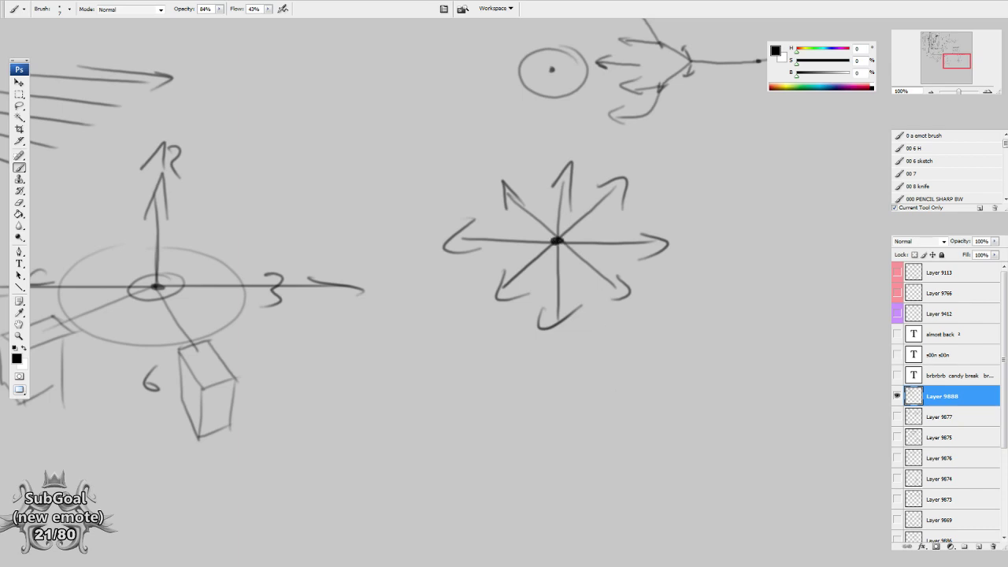
{"action": "left_click_drag", "start_coordinate": [760, 341], "coordinate": [662, 348]}
{"action": "left_click_drag", "start_coordinate": [346, 312], "coordinate": [362, 295]}
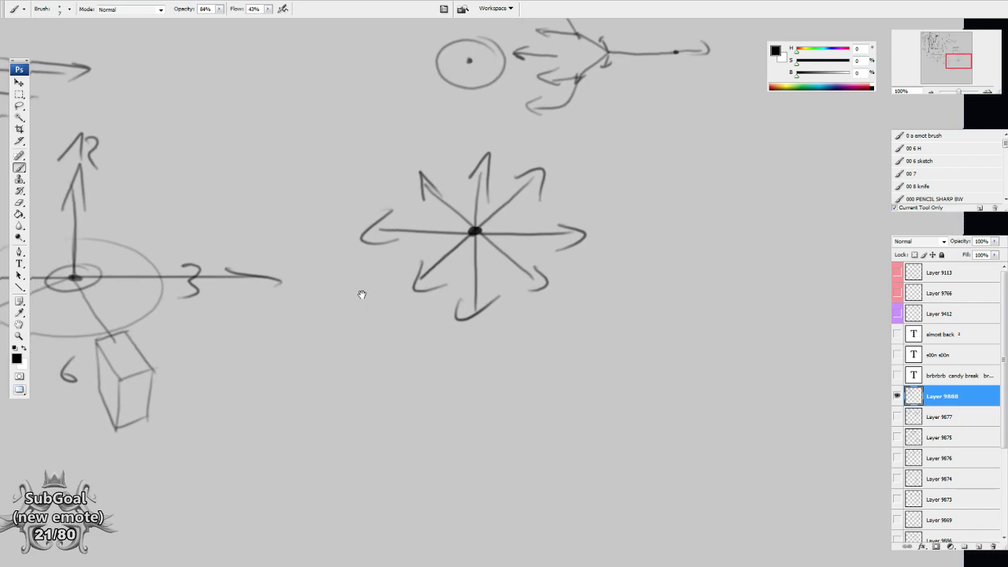
Place a solid dot directly below the eight-arrow star on the same sketch layer
{"action": "left_click_drag", "start_coordinate": [513, 377], "coordinate": [545, 283]}
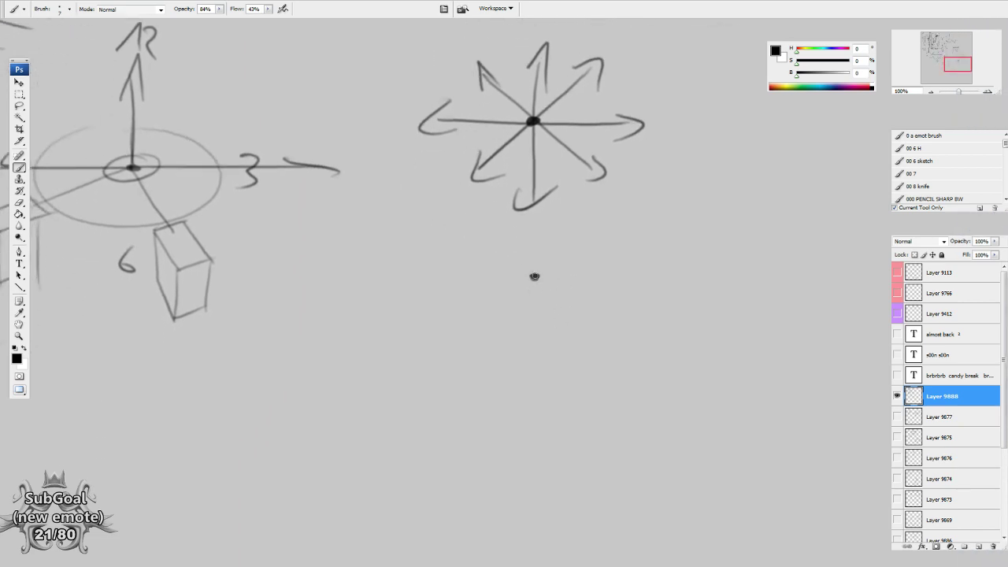
{"action": "left_click_drag", "start_coordinate": [534, 276], "coordinate": [523, 353]}
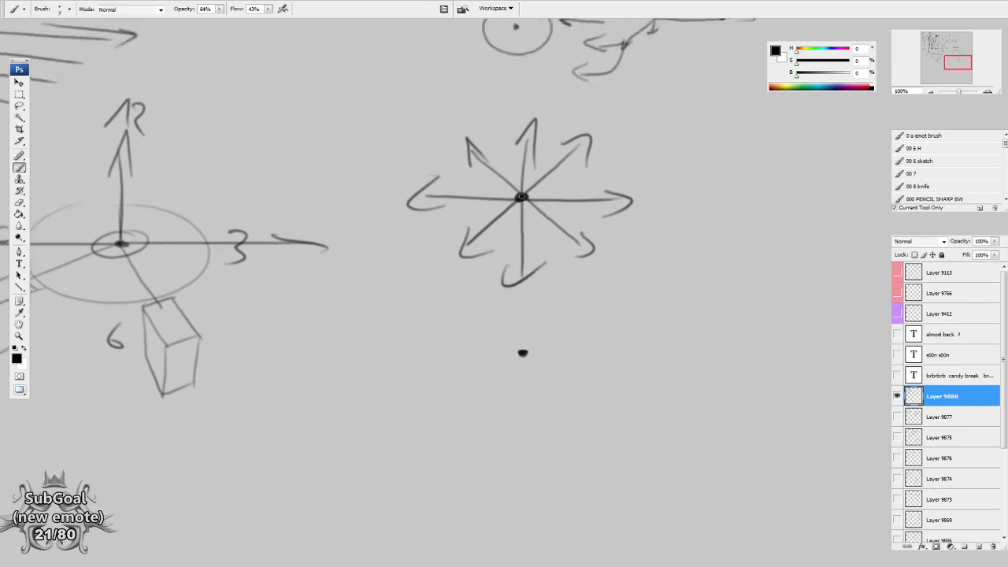
{"action": "left_click_drag", "start_coordinate": [547, 301], "coordinate": [548, 299]}
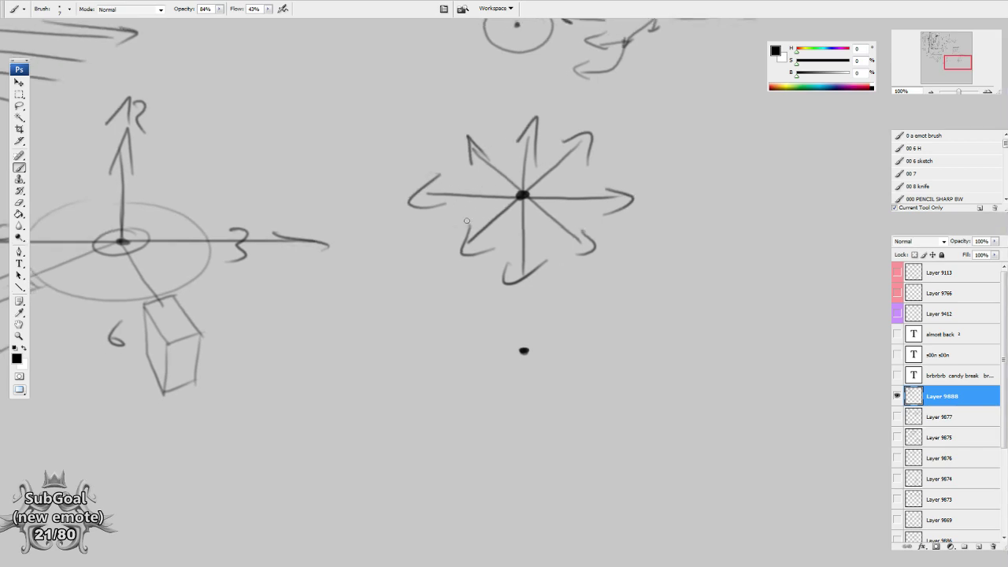
Draw a three-faced box hanging down from the star, using the horizontal and lower diagonal arrows as its top edges
{"action": "mouse_move", "coordinate": [430, 193]}
{"action": "left_mouse_down"}
{"action": "mouse_move", "coordinate": [469, 228]}
{"action": "mouse_move", "coordinate": [565, 235]}
{"action": "mouse_move", "coordinate": [615, 199]}
{"action": "left_mouse_up"}
{"action": "left_click_drag", "start_coordinate": [429, 193], "coordinate": [430, 281]}
{"action": "left_click_drag", "start_coordinate": [430, 281], "coordinate": [466, 327]}
{"action": "left_click_drag", "start_coordinate": [465, 229], "coordinate": [465, 335]}
{"action": "left_click_drag", "start_coordinate": [462, 329], "coordinate": [588, 334]}
{"action": "left_click_drag", "start_coordinate": [573, 238], "coordinate": [573, 340]}
{"action": "mouse_move", "coordinate": [614, 197]}
{"action": "left_mouse_down"}
{"action": "mouse_move", "coordinate": [612, 295]}
{"action": "mouse_move", "coordinate": [573, 339]}
{"action": "left_mouse_up"}
{"action": "left_click_drag", "start_coordinate": [460, 302], "coordinate": [469, 324]}
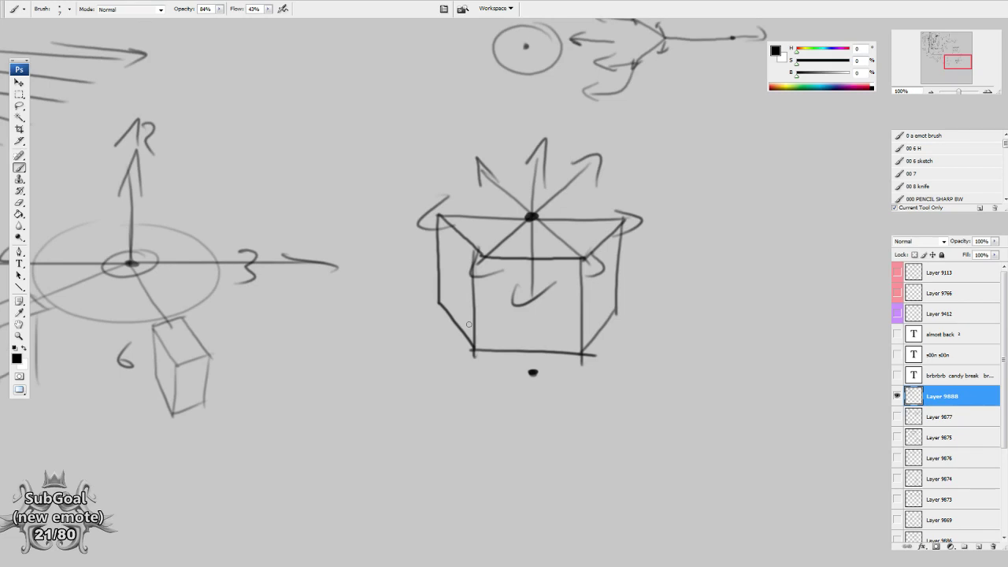
Draw a horizontal double-headed arrow above and to the left of the square diagram with inward-pointing arrows
{"action": "left_click_drag", "start_coordinate": [414, 109], "coordinate": [403, 308]}
{"action": "mouse_move", "coordinate": [408, 181]}
{"action": "left_mouse_down"}
{"action": "mouse_move", "coordinate": [399, 304]}
{"action": "mouse_move", "coordinate": [788, 423]}
{"action": "left_mouse_up"}
{"action": "left_click_drag", "start_coordinate": [504, 247], "coordinate": [542, 301]}
{"action": "mouse_move", "coordinate": [719, 384]}
{"action": "left_mouse_down"}
{"action": "mouse_move", "coordinate": [435, 276]}
{"action": "mouse_move", "coordinate": [450, 304]}
{"action": "left_mouse_up"}
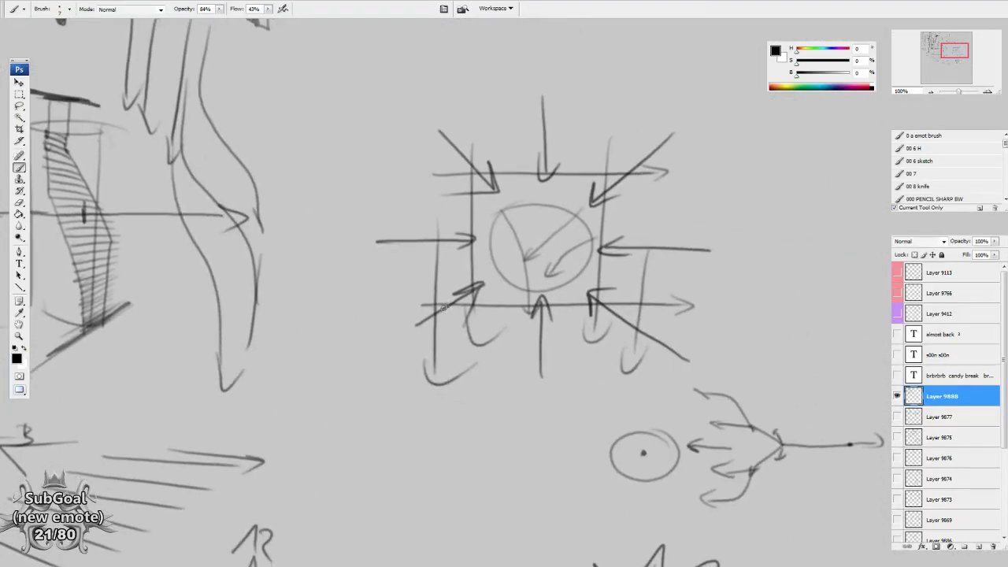
{"action": "left_click_drag", "start_coordinate": [351, 186], "coordinate": [498, 333]}
{"action": "mouse_move", "coordinate": [444, 235]}
{"action": "left_mouse_down"}
{"action": "mouse_move", "coordinate": [543, 240]}
{"action": "mouse_move", "coordinate": [523, 253]}
{"action": "left_mouse_up"}
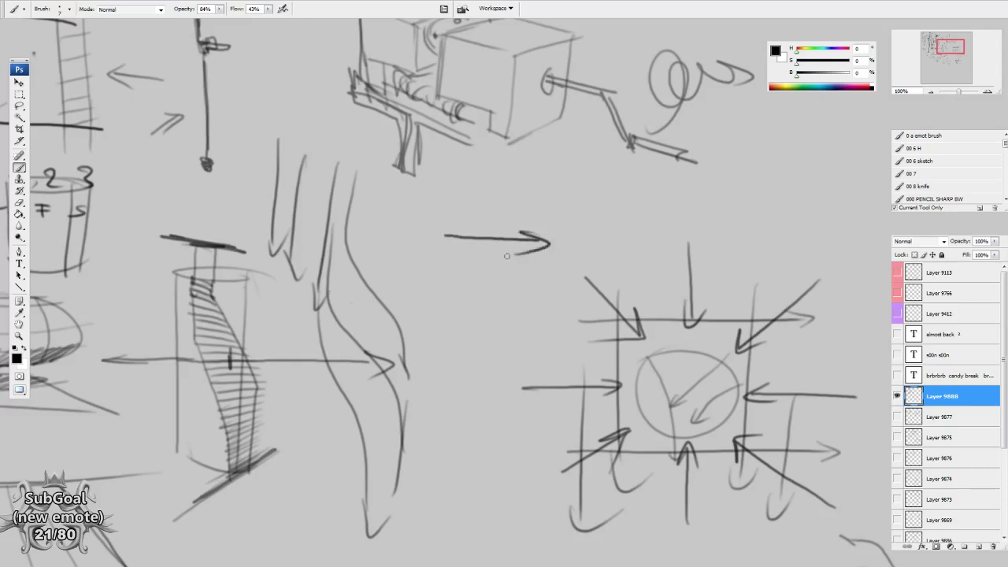
{"action": "left_click_drag", "start_coordinate": [451, 228], "coordinate": [455, 249]}
Add hatching strokes across the thigh and knee of the standing figure's left-hand leg
{"action": "left_click_drag", "start_coordinate": [486, 308], "coordinate": [682, 376]}
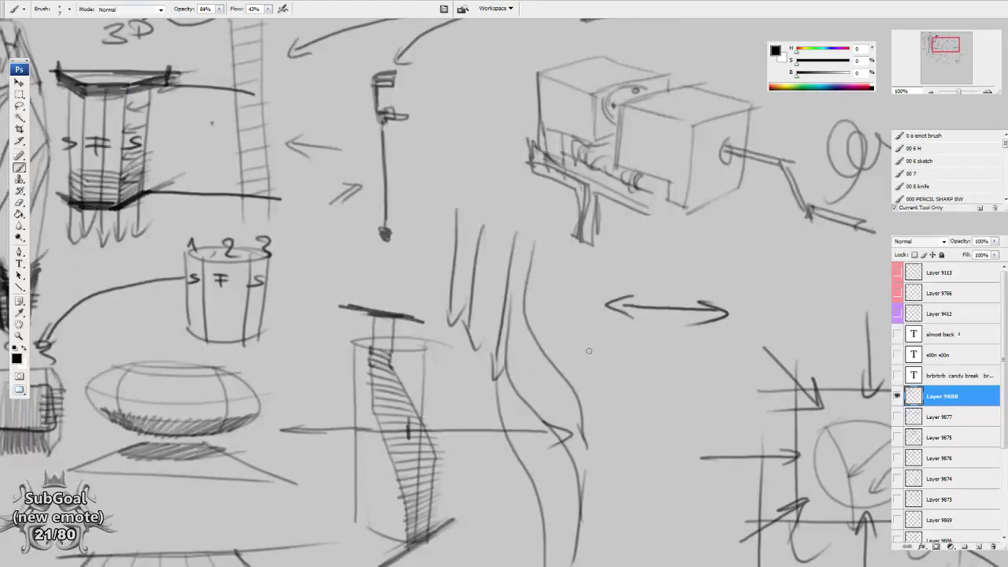
{"action": "left_click_drag", "start_coordinate": [390, 361], "coordinate": [603, 324]}
{"action": "left_click_drag", "start_coordinate": [408, 282], "coordinate": [731, 300]}
{"action": "left_click_drag", "start_coordinate": [487, 239], "coordinate": [483, 365]}
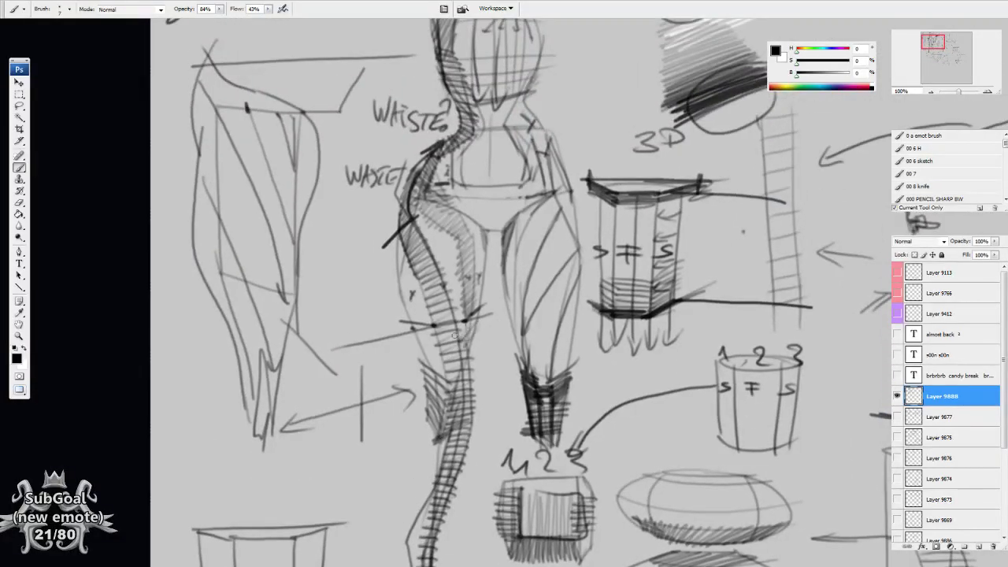
{"action": "left_click_drag", "start_coordinate": [449, 304], "coordinate": [472, 284]}
{"action": "mouse_move", "coordinate": [446, 290]}
{"action": "left_mouse_down"}
{"action": "mouse_move", "coordinate": [467, 267]}
{"action": "mouse_move", "coordinate": [464, 252]}
{"action": "left_mouse_up"}
{"action": "left_click_drag", "start_coordinate": [433, 266], "coordinate": [455, 229]}
{"action": "left_click_drag", "start_coordinate": [412, 239], "coordinate": [443, 229]}
{"action": "mouse_move", "coordinate": [479, 298]}
{"action": "left_mouse_down"}
{"action": "mouse_move", "coordinate": [477, 321]}
{"action": "mouse_move", "coordinate": [464, 249]}
{"action": "left_mouse_up"}
{"action": "mouse_move", "coordinate": [445, 400]}
{"action": "left_mouse_down"}
{"action": "mouse_move", "coordinate": [409, 353]}
{"action": "mouse_move", "coordinate": [437, 342]}
{"action": "left_mouse_up"}
{"action": "mouse_move", "coordinate": [398, 344]}
{"action": "left_mouse_down"}
{"action": "mouse_move", "coordinate": [434, 334]}
{"action": "mouse_move", "coordinate": [433, 325]}
{"action": "left_mouse_up"}
Sketch a small upright rectangle and a loose group of dots in the empty area below the radiating lines
{"action": "left_click_drag", "start_coordinate": [519, 493], "coordinate": [528, 166]}
{"action": "left_click_drag", "start_coordinate": [518, 361], "coordinate": [494, 254]}
{"action": "left_click_drag", "start_coordinate": [531, 412], "coordinate": [577, 219]}
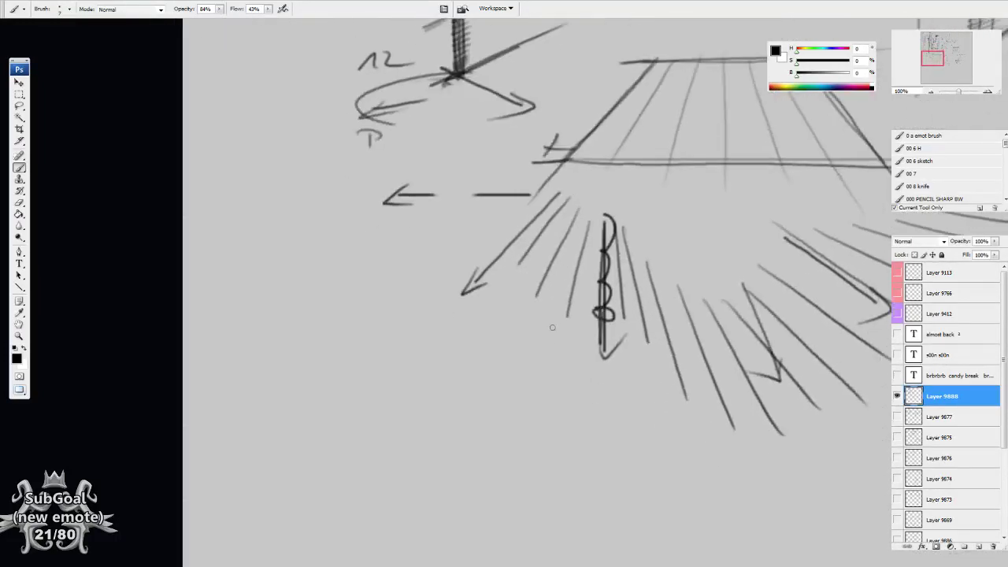
{"action": "left_click_drag", "start_coordinate": [553, 329], "coordinate": [558, 251]}
{"action": "mouse_move", "coordinate": [551, 304]}
{"action": "left_mouse_down"}
{"action": "mouse_move", "coordinate": [540, 304]}
{"action": "mouse_move", "coordinate": [547, 293]}
{"action": "left_mouse_up"}
{"action": "left_click_drag", "start_coordinate": [348, 293], "coordinate": [354, 285]}
{"action": "left_click_drag", "start_coordinate": [451, 345], "coordinate": [454, 335]}
{"action": "mouse_move", "coordinate": [349, 260]}
{"action": "left_mouse_down"}
{"action": "mouse_move", "coordinate": [348, 306]}
{"action": "mouse_move", "coordinate": [374, 298]}
{"action": "left_mouse_up"}
{"action": "left_click_drag", "start_coordinate": [406, 337], "coordinate": [462, 318]}
{"action": "left_click_drag", "start_coordinate": [449, 384], "coordinate": [457, 385]}
{"action": "left_click", "coordinate": [422, 371]}
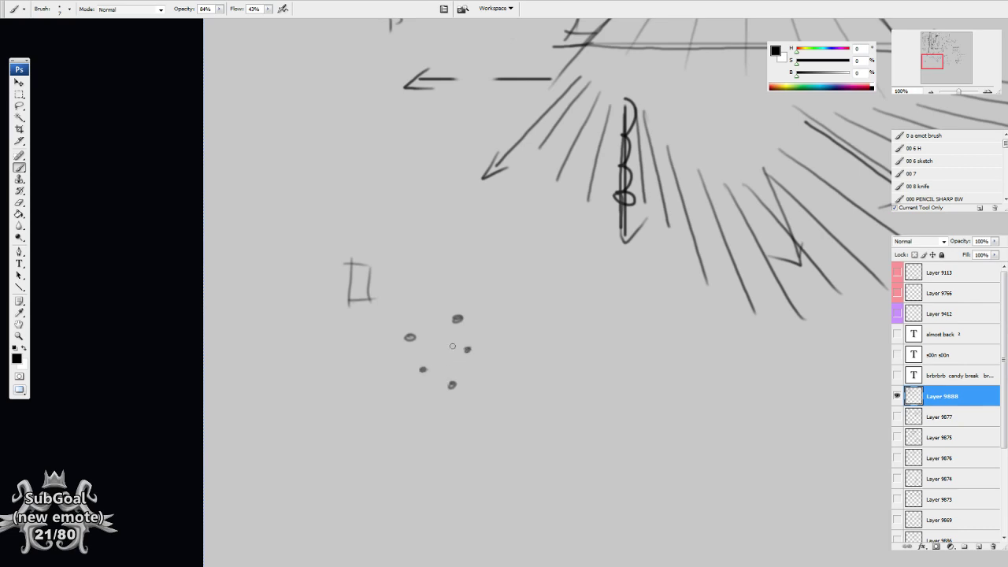
Lasso a cluster of one large and two small dots and place several copies of it around the group
{"action": "key", "text": "l"}
{"action": "mouse_move", "coordinate": [487, 268]}
{"action": "left_mouse_down"}
{"action": "mouse_move", "coordinate": [486, 365]}
{"action": "mouse_move", "coordinate": [498, 347]}
{"action": "left_mouse_up"}
{"action": "left_click_drag", "start_coordinate": [496, 354], "coordinate": [455, 334]}
{"action": "left_click_drag", "start_coordinate": [455, 334], "coordinate": [376, 400]}
{"action": "left_click_drag", "start_coordinate": [376, 400], "coordinate": [445, 447]}
{"action": "left_click_drag", "start_coordinate": [445, 448], "coordinate": [422, 392]}
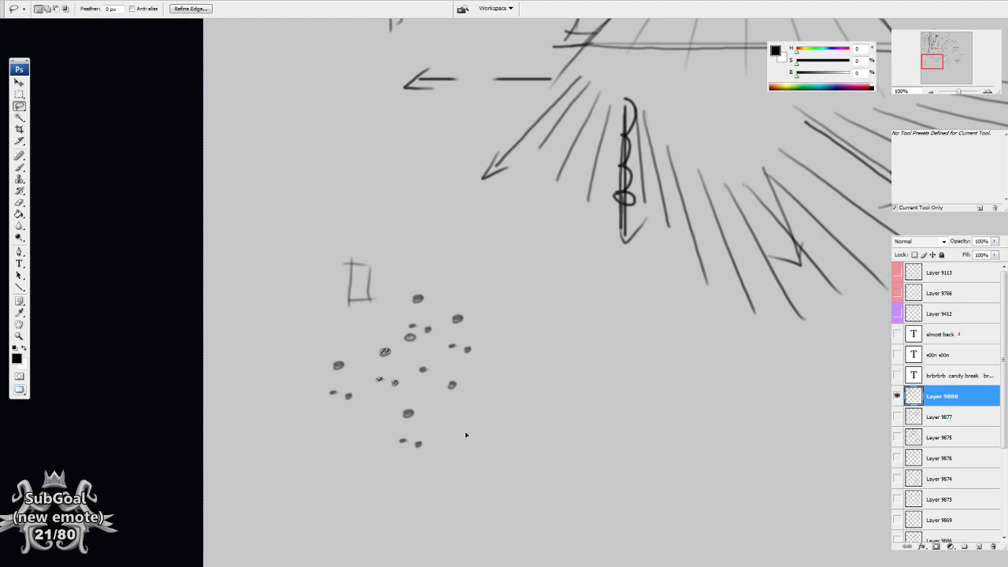
Rotate the selected dot cluster with Free Transform and place rotated copies around the upper part of the group
{"action": "key", "text": "ctrl+t"}
{"action": "left_click_drag", "start_coordinate": [476, 462], "coordinate": [408, 457]}
{"action": "key", "text": "Return"}
{"action": "left_click_drag", "start_coordinate": [391, 386], "coordinate": [381, 250]}
{"action": "left_click_drag", "start_coordinate": [444, 337], "coordinate": [597, 412]}
{"action": "left_click_drag", "start_coordinate": [584, 429], "coordinate": [527, 466]}
{"action": "key", "text": "ctrl+d"}
{"action": "key", "text": "b"}
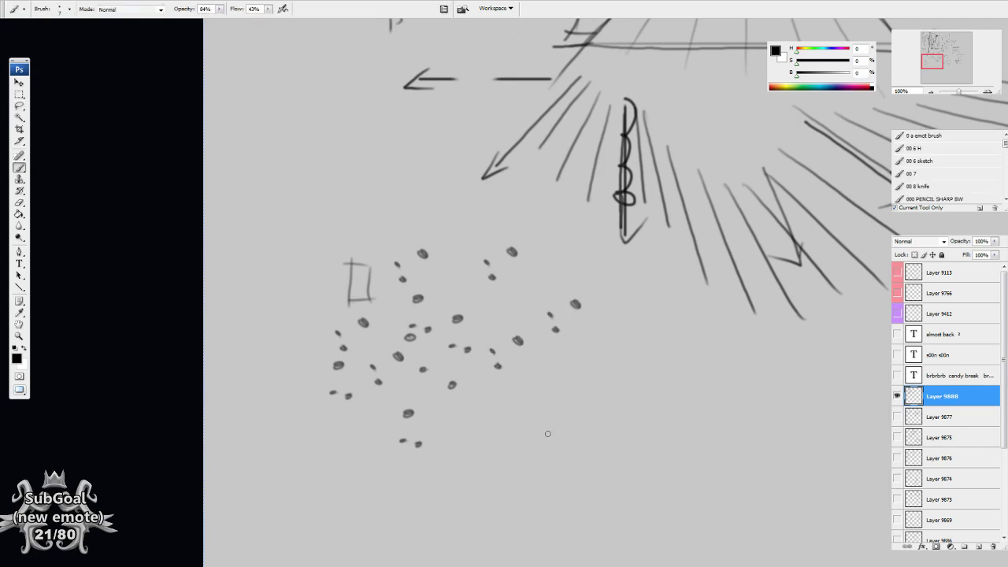
Place four dots in a square arrangement in the empty space beside the scattered dot group
{"action": "left_click_drag", "start_coordinate": [573, 436], "coordinate": [557, 394], "text": "space"}
{"action": "left_click_drag", "start_coordinate": [529, 334], "coordinate": [427, 219]}
{"action": "left_click", "coordinate": [538, 268]}
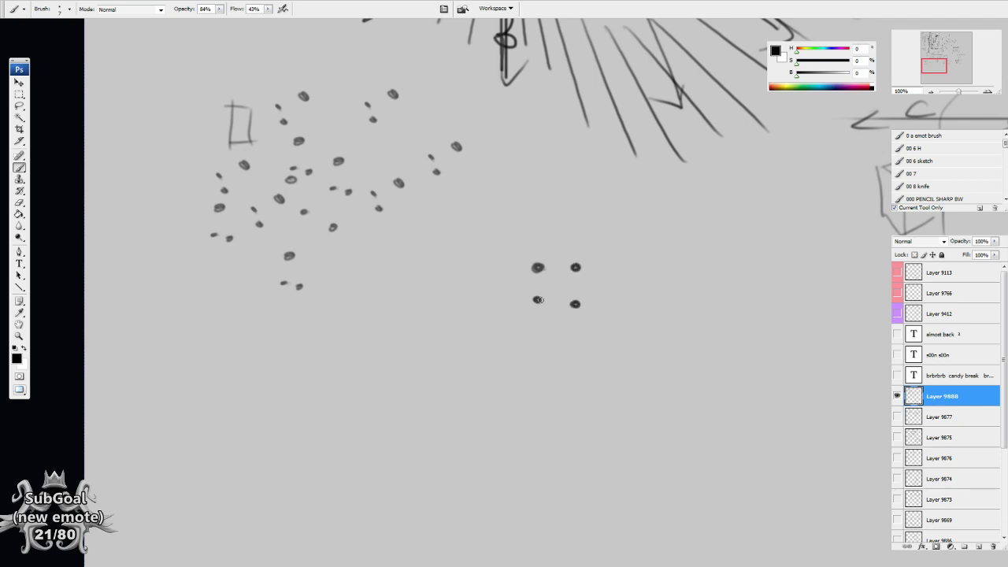
{"action": "left_click_drag", "start_coordinate": [628, 343], "coordinate": [600, 311]}
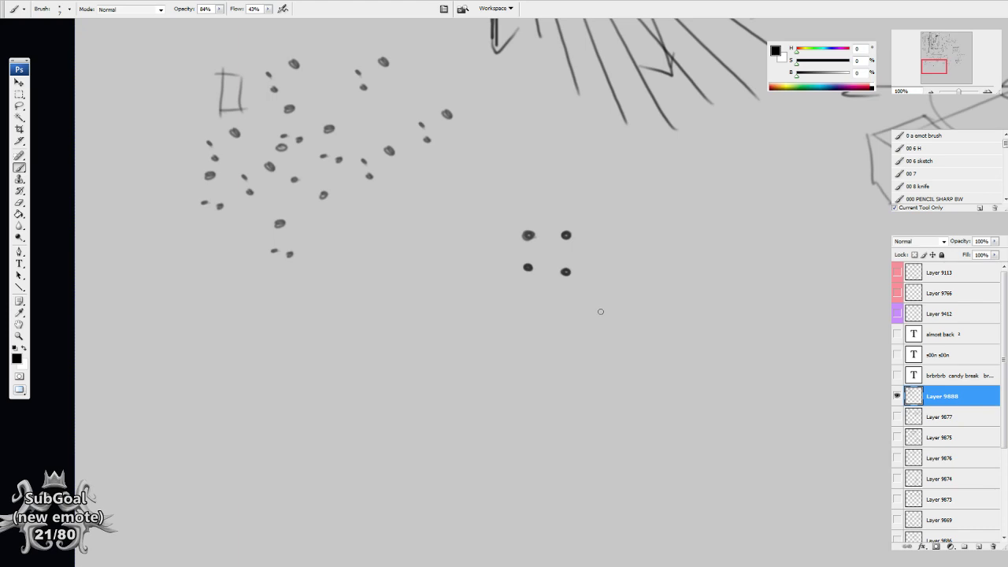
Draw a cube around the four dots and add a fifth dot in the middle of its front face
{"action": "mouse_move", "coordinate": [496, 225]}
{"action": "left_mouse_down"}
{"action": "mouse_move", "coordinate": [599, 226]}
{"action": "mouse_move", "coordinate": [591, 314]}
{"action": "left_mouse_up"}
{"action": "left_click_drag", "start_coordinate": [506, 308], "coordinate": [591, 306]}
{"action": "mouse_move", "coordinate": [501, 224]}
{"action": "left_mouse_down"}
{"action": "mouse_move", "coordinate": [503, 323]}
{"action": "mouse_move", "coordinate": [542, 190]}
{"action": "mouse_move", "coordinate": [597, 191]}
{"action": "left_mouse_up"}
{"action": "mouse_move", "coordinate": [609, 198]}
{"action": "left_mouse_down"}
{"action": "mouse_move", "coordinate": [591, 233]}
{"action": "mouse_move", "coordinate": [598, 194]}
{"action": "mouse_move", "coordinate": [622, 191]}
{"action": "left_mouse_up"}
{"action": "left_click_drag", "start_coordinate": [547, 246], "coordinate": [547, 248]}
{"action": "left_click_drag", "start_coordinate": [484, 327], "coordinate": [479, 331]}
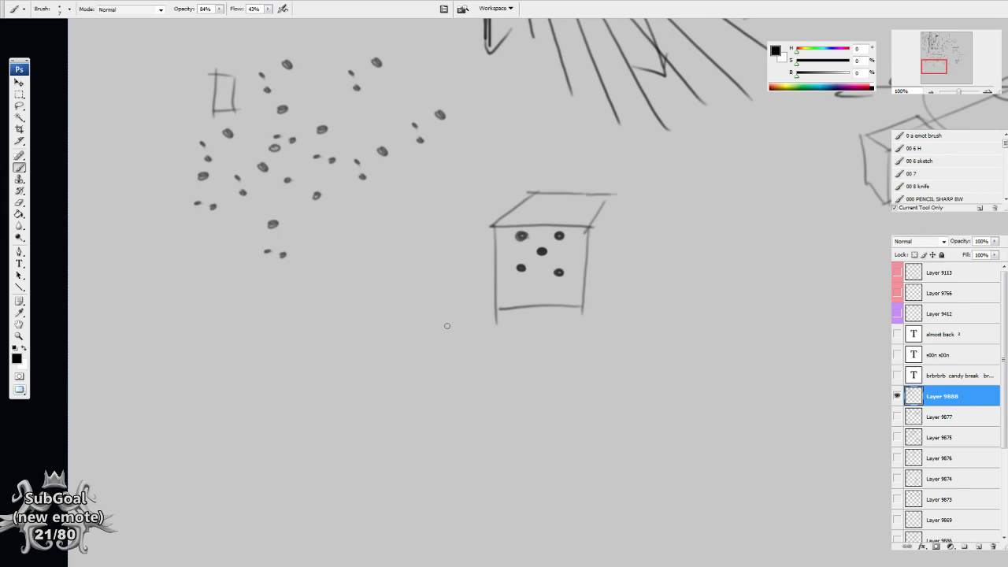
Place five dots in the same die pattern, without a box, to the left of the dotted cube
{"action": "left_click_drag", "start_coordinate": [533, 253], "coordinate": [624, 233]}
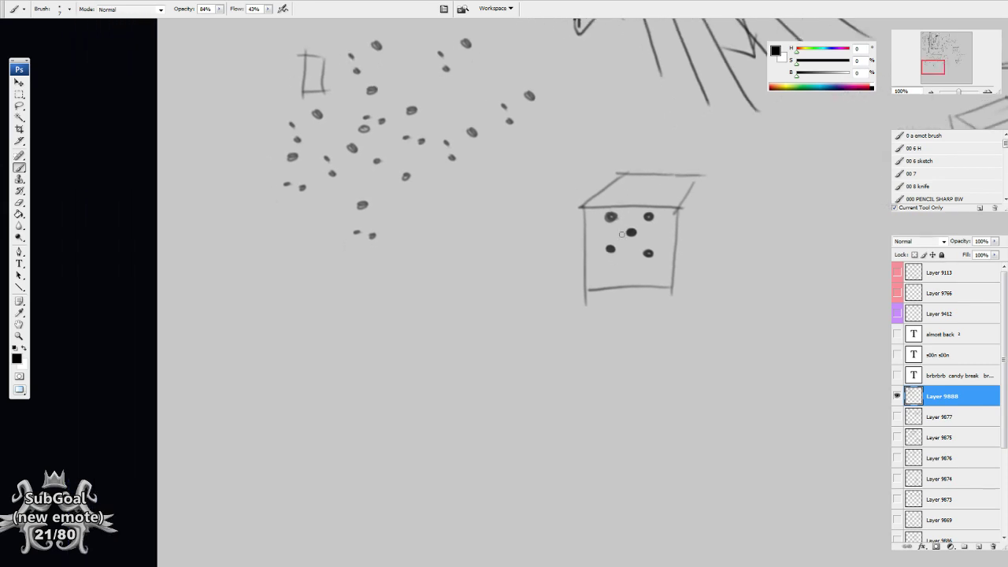
{"action": "left_click", "coordinate": [480, 233]}
{"action": "left_click", "coordinate": [513, 231]}
{"action": "left_click", "coordinate": [496, 248]}
{"action": "left_click", "coordinate": [483, 261]}
{"action": "left_click", "coordinate": [515, 257]}
Draw a plain square in the empty space to the right of the dotted cube
{"action": "left_click_drag", "start_coordinate": [761, 353], "coordinate": [708, 394]}
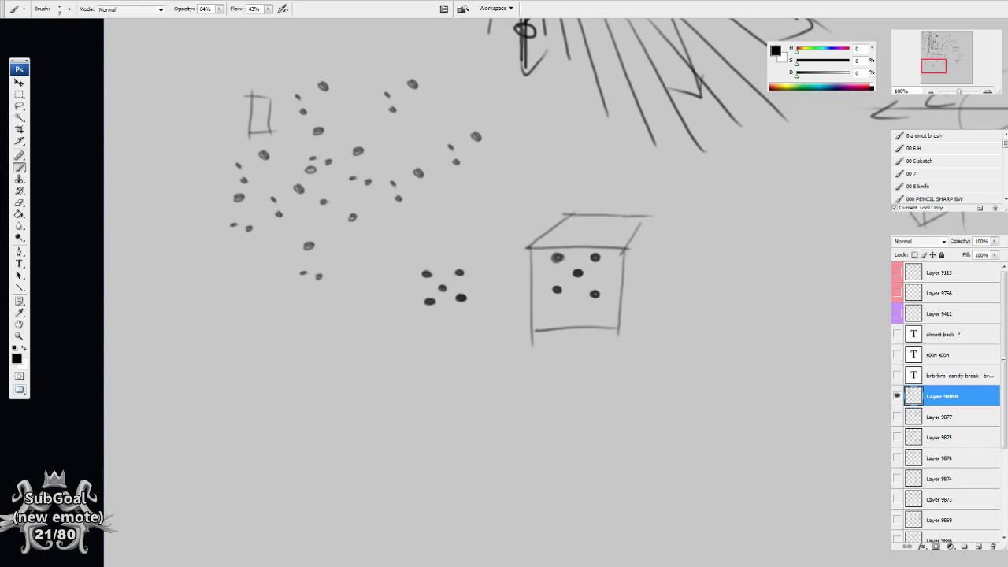
{"action": "mouse_move", "coordinate": [696, 191]}
{"action": "left_mouse_down"}
{"action": "mouse_move", "coordinate": [557, 444]}
{"action": "mouse_move", "coordinate": [513, 464]}
{"action": "left_mouse_up"}
{"action": "left_click_drag", "start_coordinate": [679, 441], "coordinate": [583, 74]}
{"action": "mouse_move", "coordinate": [456, 282]}
{"action": "left_mouse_down"}
{"action": "mouse_move", "coordinate": [460, 208]}
{"action": "mouse_move", "coordinate": [511, 208]}
{"action": "mouse_move", "coordinate": [552, 272]}
{"action": "left_mouse_up"}
{"action": "left_click_drag", "start_coordinate": [456, 280], "coordinate": [550, 277]}
{"action": "mouse_move", "coordinate": [684, 372]}
{"action": "left_mouse_down"}
{"action": "mouse_move", "coordinate": [647, 375]}
{"action": "mouse_move", "coordinate": [579, 352]}
{"action": "mouse_move", "coordinate": [580, 322]}
{"action": "left_mouse_up"}
Lasso the square's top and left sides one at a time and move them outward
{"action": "key", "text": "l"}
{"action": "mouse_move", "coordinate": [494, 172]}
{"action": "left_mouse_down"}
{"action": "mouse_move", "coordinate": [429, 183]}
{"action": "mouse_move", "coordinate": [422, 196]}
{"action": "mouse_move", "coordinate": [433, 212]}
{"action": "mouse_move", "coordinate": [445, 179]}
{"action": "mouse_move", "coordinate": [424, 180]}
{"action": "left_mouse_up"}
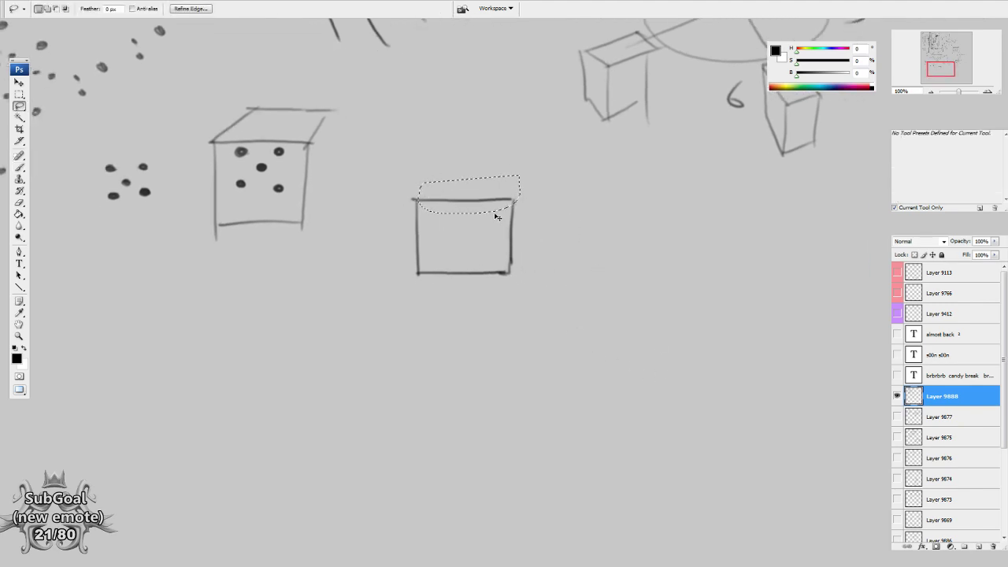
{"action": "mouse_move", "coordinate": [493, 204]}
{"action": "left_mouse_down"}
{"action": "mouse_move", "coordinate": [478, 173]}
{"action": "mouse_move", "coordinate": [382, 214]}
{"action": "mouse_move", "coordinate": [419, 259]}
{"action": "left_mouse_up"}
{"action": "mouse_move", "coordinate": [406, 178]}
{"action": "left_mouse_down"}
{"action": "mouse_move", "coordinate": [379, 276]}
{"action": "mouse_move", "coordinate": [407, 278]}
{"action": "mouse_move", "coordinate": [419, 264]}
{"action": "mouse_move", "coordinate": [419, 181]}
{"action": "left_mouse_up"}
{"action": "left_click_drag", "start_coordinate": [421, 258], "coordinate": [400, 254]}
Lasso the square's right and bottom sides separately and move them outward, leaving open corners
{"action": "mouse_move", "coordinate": [450, 244]}
{"action": "left_mouse_down"}
{"action": "mouse_move", "coordinate": [405, 293]}
{"action": "mouse_move", "coordinate": [477, 253]}
{"action": "left_mouse_up"}
{"action": "left_click_drag", "start_coordinate": [492, 297], "coordinate": [483, 326]}
{"action": "mouse_move", "coordinate": [518, 179]}
{"action": "left_mouse_down"}
{"action": "mouse_move", "coordinate": [479, 260]}
{"action": "mouse_move", "coordinate": [556, 236]}
{"action": "mouse_move", "coordinate": [522, 180]}
{"action": "left_mouse_up"}
{"action": "left_click_drag", "start_coordinate": [529, 270], "coordinate": [547, 270]}
{"action": "key", "text": "ctrl+d"}
{"action": "mouse_move", "coordinate": [474, 281]}
{"action": "left_mouse_down"}
{"action": "mouse_move", "coordinate": [537, 295]}
{"action": "mouse_move", "coordinate": [477, 281]}
{"action": "left_mouse_up"}
{"action": "left_click_drag", "start_coordinate": [488, 319], "coordinate": [493, 313]}
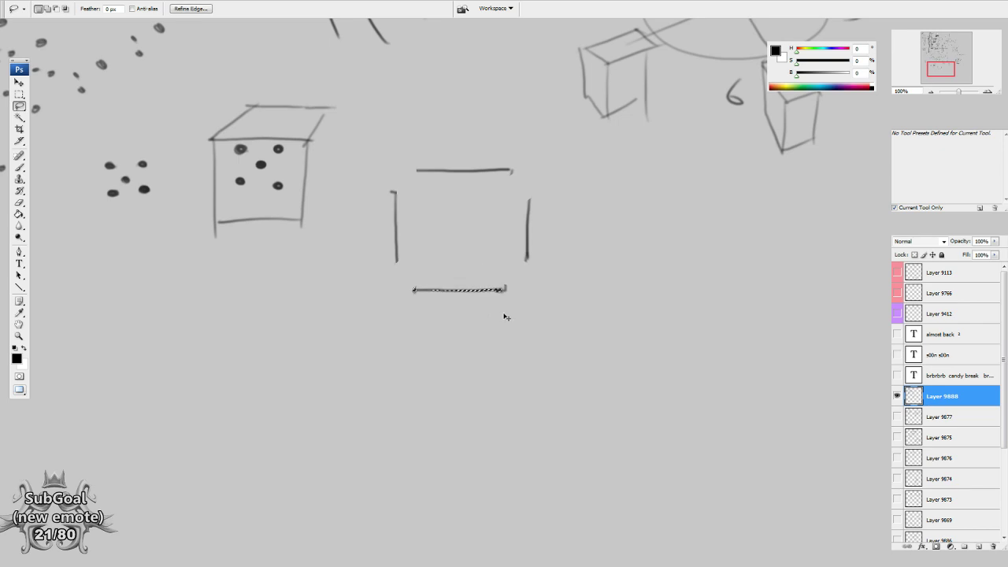
{"action": "key", "text": "ctrl+d"}
Lasso the four separated sides and place a duplicate of them to the lower right
{"action": "key", "text": "b"}
{"action": "left_click_drag", "start_coordinate": [646, 377], "coordinate": [645, 386]}
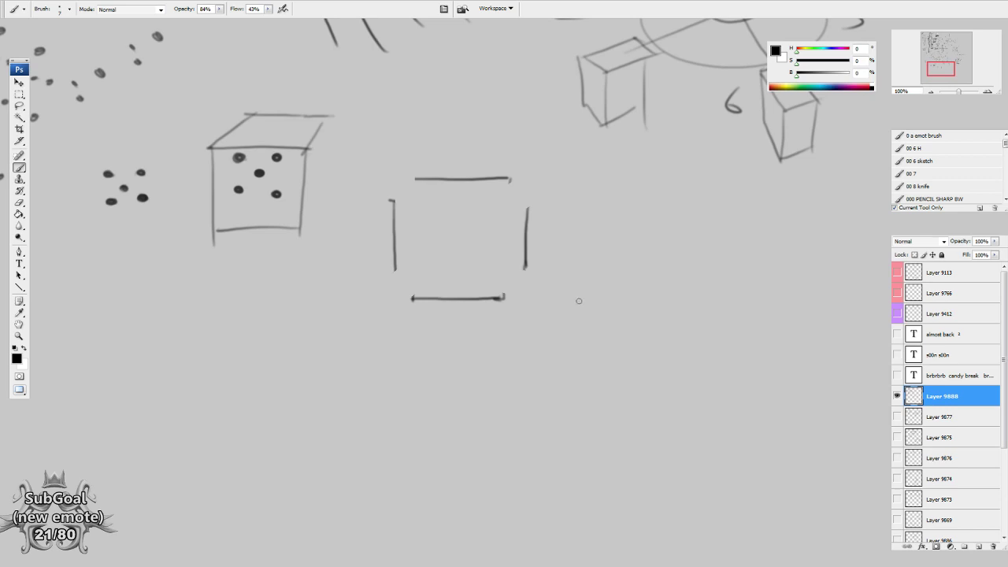
{"action": "left_click_drag", "start_coordinate": [579, 301], "coordinate": [585, 290]}
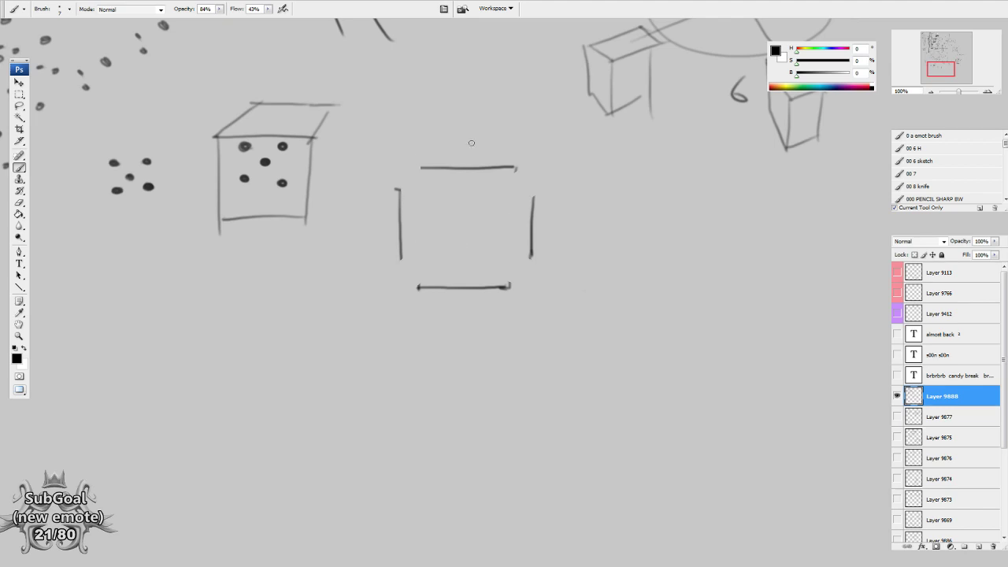
{"action": "scroll", "coordinate": [494, 220], "scroll_direction": "up", "scroll_amount": 3}
{"action": "key", "text": "l"}
{"action": "left_click_drag", "start_coordinate": [616, 401], "coordinate": [620, 390]}
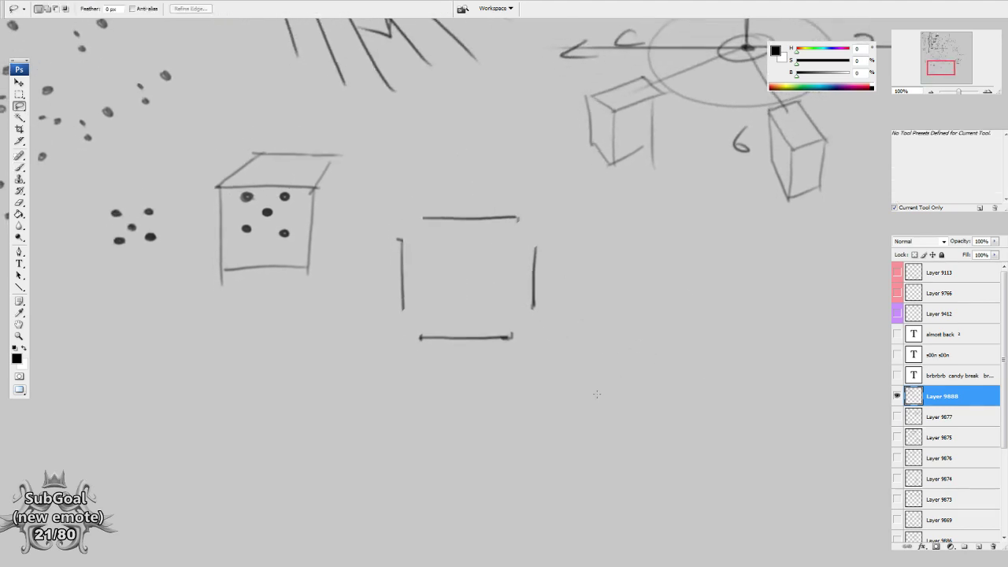
{"action": "mouse_move", "coordinate": [520, 167]}
{"action": "left_mouse_down"}
{"action": "mouse_move", "coordinate": [567, 374]}
{"action": "mouse_move", "coordinate": [561, 357]}
{"action": "mouse_move", "coordinate": [795, 447]}
{"action": "left_mouse_up"}
{"action": "key", "text": "ctrl+d"}
Connect the duplicate's open corners with short diagonal strokes to form an eight-sided shape
{"action": "key", "text": "b"}
{"action": "mouse_move", "coordinate": [641, 322]}
{"action": "left_mouse_down"}
{"action": "mouse_move", "coordinate": [526, 279]}
{"action": "mouse_move", "coordinate": [542, 267]}
{"action": "left_mouse_up"}
{"action": "left_click_drag", "start_coordinate": [638, 268], "coordinate": [656, 290]}
{"action": "left_click_drag", "start_coordinate": [657, 355], "coordinate": [632, 385]}
{"action": "left_click_drag", "start_coordinate": [519, 358], "coordinate": [538, 387]}
{"action": "left_click_drag", "start_coordinate": [392, 363], "coordinate": [401, 368]}
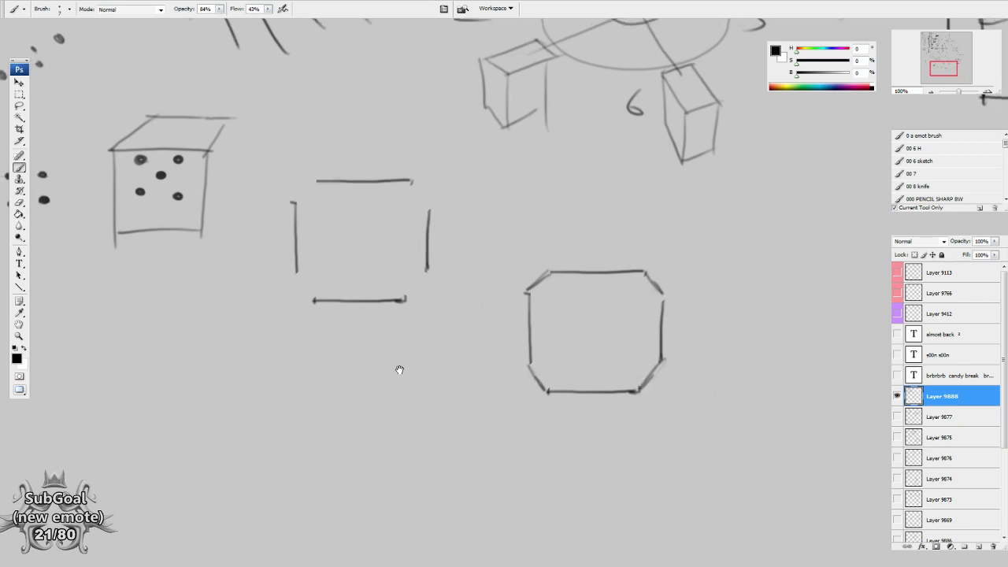
Mark a dot at each of the four open corners of the original separated square
{"action": "left_click_drag", "start_coordinate": [421, 298], "coordinate": [429, 298]}
{"action": "left_click_drag", "start_coordinate": [292, 300], "coordinate": [301, 300]}
{"action": "left_click_drag", "start_coordinate": [306, 182], "coordinate": [294, 183]}
{"action": "left_click_drag", "start_coordinate": [424, 183], "coordinate": [431, 183]}
{"action": "left_click_drag", "start_coordinate": [486, 430], "coordinate": [490, 420]}
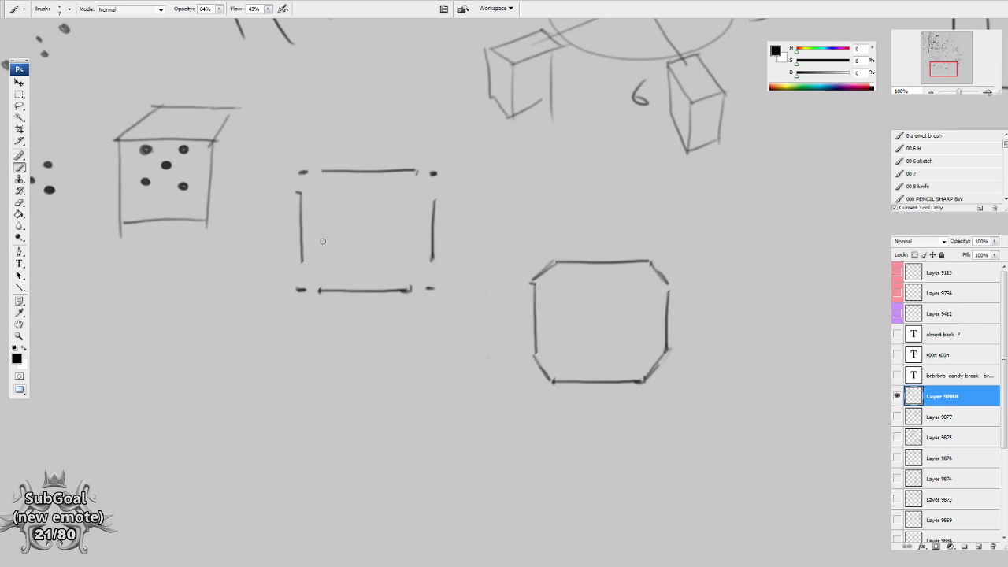
Link the scattered dots with branching lines that run from dot to dot across the group
{"action": "scroll", "coordinate": [502, 236], "scroll_direction": "up", "scroll_amount": 3}
{"action": "left_click_drag", "start_coordinate": [502, 236], "coordinate": [500, 372]}
{"action": "left_click_drag", "start_coordinate": [259, 428], "coordinate": [342, 341]}
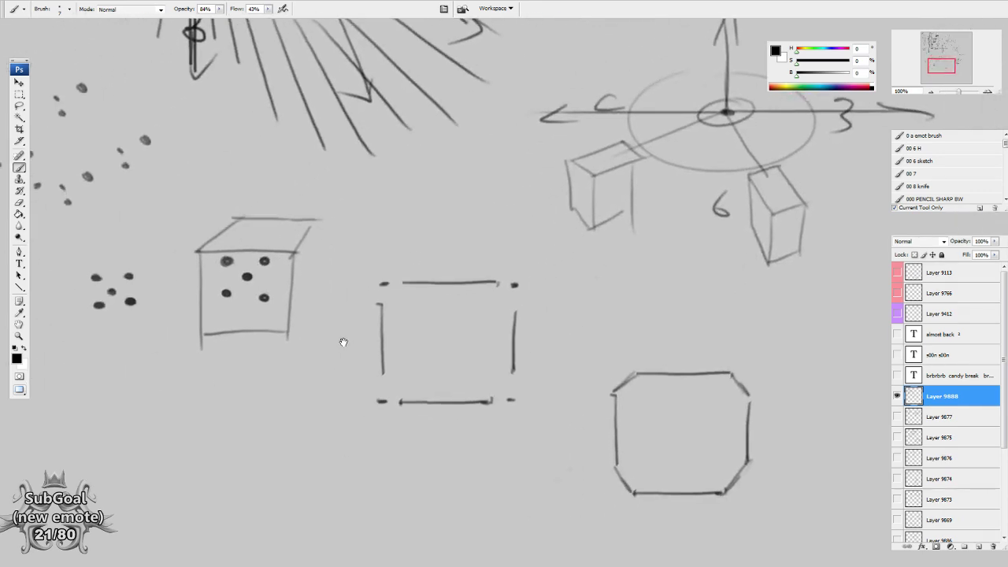
{"action": "left_click_drag", "start_coordinate": [291, 251], "coordinate": [677, 297]}
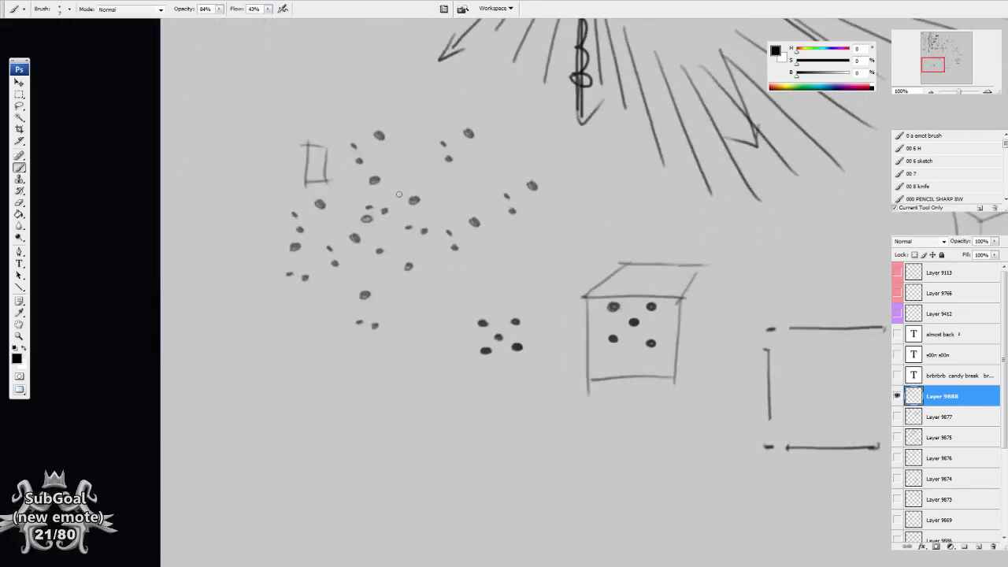
{"action": "mouse_move", "coordinate": [347, 276]}
{"action": "left_mouse_down"}
{"action": "mouse_move", "coordinate": [337, 291]}
{"action": "mouse_move", "coordinate": [386, 295]}
{"action": "left_mouse_up"}
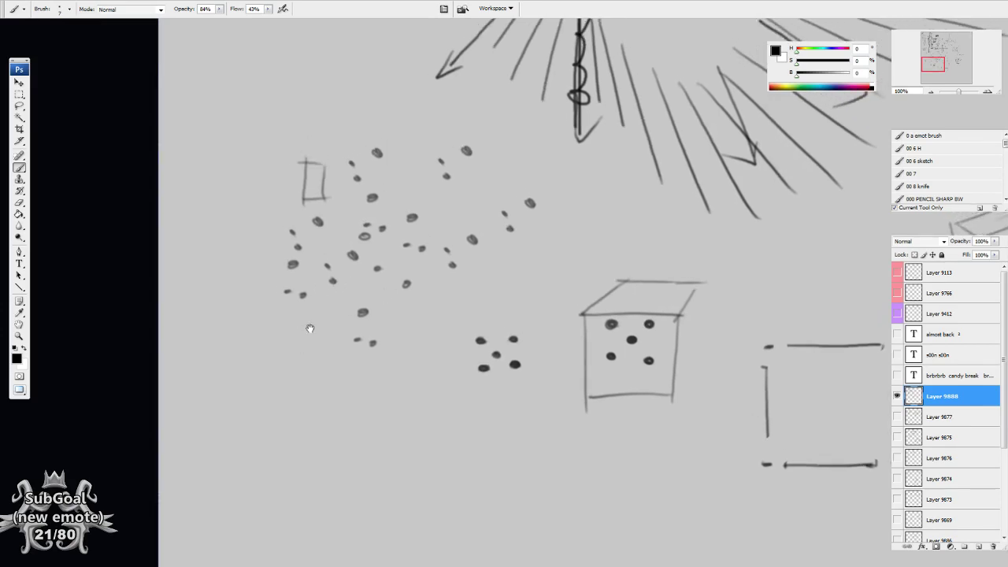
{"action": "mouse_move", "coordinate": [293, 230]}
{"action": "left_mouse_down"}
{"action": "mouse_move", "coordinate": [320, 290]}
{"action": "mouse_move", "coordinate": [311, 221]}
{"action": "mouse_move", "coordinate": [348, 258]}
{"action": "mouse_move", "coordinate": [366, 226]}
{"action": "mouse_move", "coordinate": [406, 235]}
{"action": "mouse_move", "coordinate": [379, 261]}
{"action": "mouse_move", "coordinate": [404, 253]}
{"action": "mouse_move", "coordinate": [451, 262]}
{"action": "mouse_move", "coordinate": [412, 216]}
{"action": "mouse_move", "coordinate": [363, 194]}
{"action": "mouse_move", "coordinate": [377, 153]}
{"action": "left_mouse_up"}
{"action": "mouse_move", "coordinate": [412, 218]}
{"action": "left_mouse_down"}
{"action": "mouse_move", "coordinate": [441, 163]}
{"action": "mouse_move", "coordinate": [470, 148]}
{"action": "left_mouse_up"}
{"action": "left_click_drag", "start_coordinate": [455, 250], "coordinate": [549, 196]}
{"action": "left_click_drag", "start_coordinate": [399, 386], "coordinate": [403, 377]}
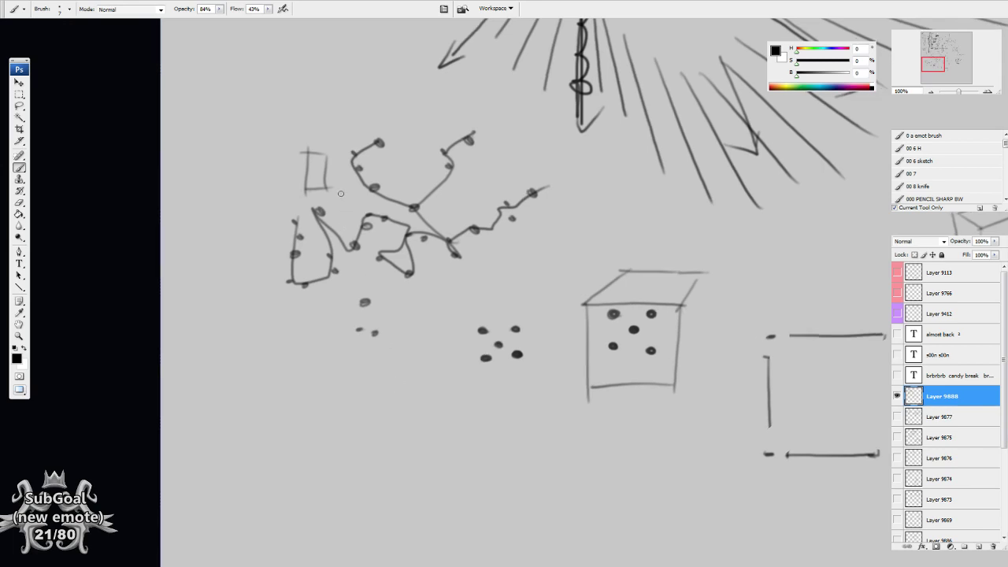
Add straight lines between the upper dots to form angular shapes within the connected group
{"action": "mouse_move", "coordinate": [369, 212]}
{"action": "left_mouse_down"}
{"action": "mouse_move", "coordinate": [377, 179]}
{"action": "mouse_move", "coordinate": [356, 162]}
{"action": "mouse_move", "coordinate": [318, 213]}
{"action": "mouse_move", "coordinate": [342, 150]}
{"action": "mouse_move", "coordinate": [365, 193]}
{"action": "mouse_move", "coordinate": [392, 195]}
{"action": "mouse_move", "coordinate": [394, 155]}
{"action": "mouse_move", "coordinate": [412, 187]}
{"action": "mouse_move", "coordinate": [450, 168]}
{"action": "mouse_move", "coordinate": [380, 146]}
{"action": "left_mouse_up"}
{"action": "mouse_move", "coordinate": [399, 370]}
{"action": "left_mouse_down"}
{"action": "mouse_move", "coordinate": [403, 363]}
{"action": "mouse_move", "coordinate": [391, 373]}
{"action": "left_mouse_up"}
{"action": "left_click_drag", "start_coordinate": [453, 382], "coordinate": [450, 367]}
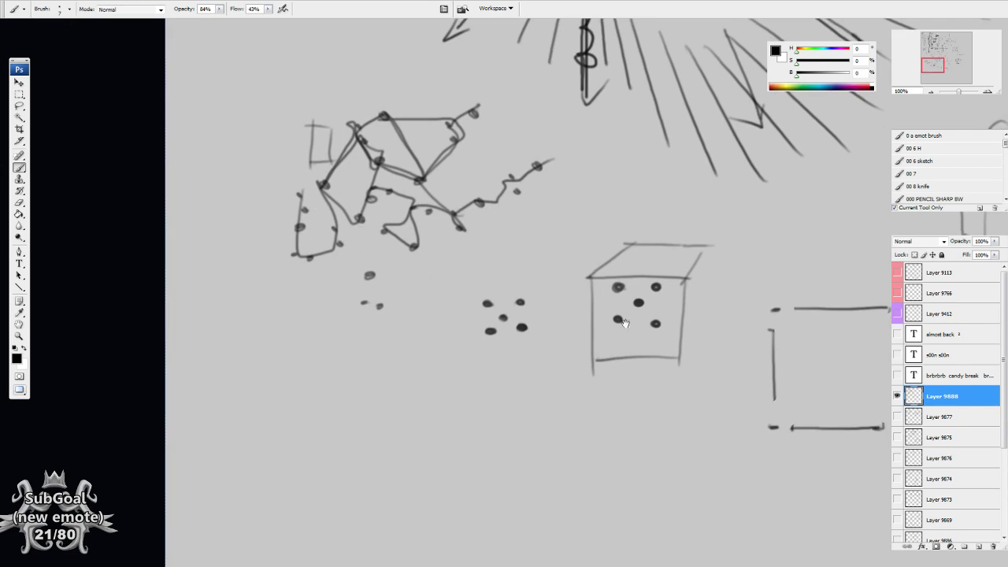
Extend the hatching down the figure's left-hand leg from the thigh through the knee to the ankle
{"action": "left_click_drag", "start_coordinate": [702, 347], "coordinate": [326, 349]}
{"action": "left_click_drag", "start_coordinate": [638, 268], "coordinate": [541, 414]}
{"action": "mouse_move", "coordinate": [411, 238]}
{"action": "left_mouse_down"}
{"action": "mouse_move", "coordinate": [467, 333]}
{"action": "mouse_move", "coordinate": [628, 545]}
{"action": "left_mouse_up"}
{"action": "mouse_move", "coordinate": [421, 121]}
{"action": "left_mouse_down"}
{"action": "mouse_move", "coordinate": [608, 394]}
{"action": "mouse_move", "coordinate": [605, 407]}
{"action": "left_mouse_up"}
{"action": "mouse_move", "coordinate": [394, 284]}
{"action": "left_mouse_down"}
{"action": "mouse_move", "coordinate": [391, 434]}
{"action": "mouse_move", "coordinate": [387, 303]}
{"action": "left_mouse_up"}
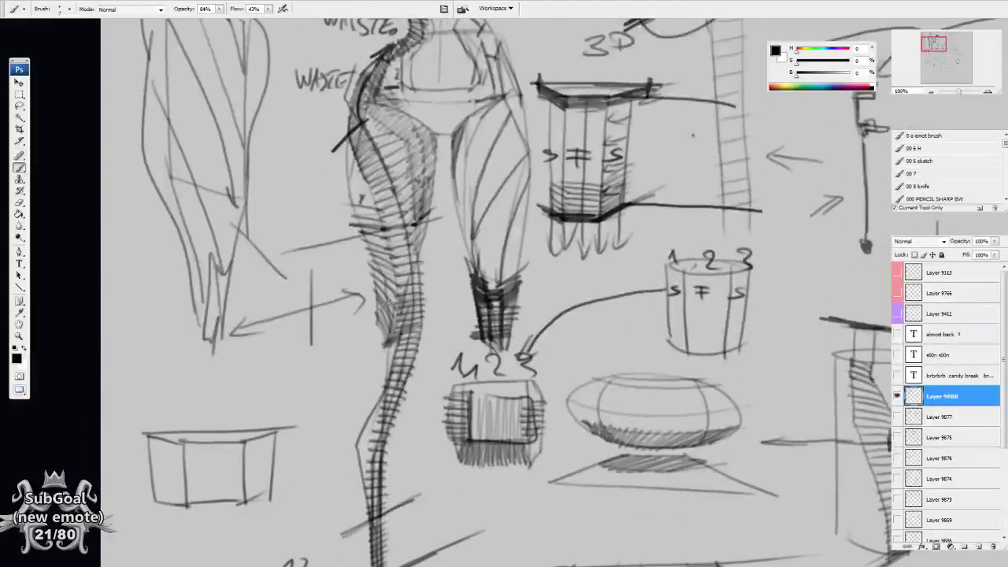
{"action": "mouse_move", "coordinate": [347, 134]}
{"action": "left_mouse_down"}
{"action": "mouse_move", "coordinate": [370, 214]}
{"action": "mouse_move", "coordinate": [353, 217]}
{"action": "mouse_move", "coordinate": [377, 293]}
{"action": "left_mouse_up"}
{"action": "scroll", "coordinate": [376, 228], "scroll_direction": "down", "scroll_amount": 3}
{"action": "mouse_move", "coordinate": [377, 228]}
{"action": "left_mouse_down"}
{"action": "mouse_move", "coordinate": [380, 295]}
{"action": "mouse_move", "coordinate": [355, 367]}
{"action": "left_mouse_up"}
{"action": "left_click_drag", "start_coordinate": [405, 285], "coordinate": [383, 476]}
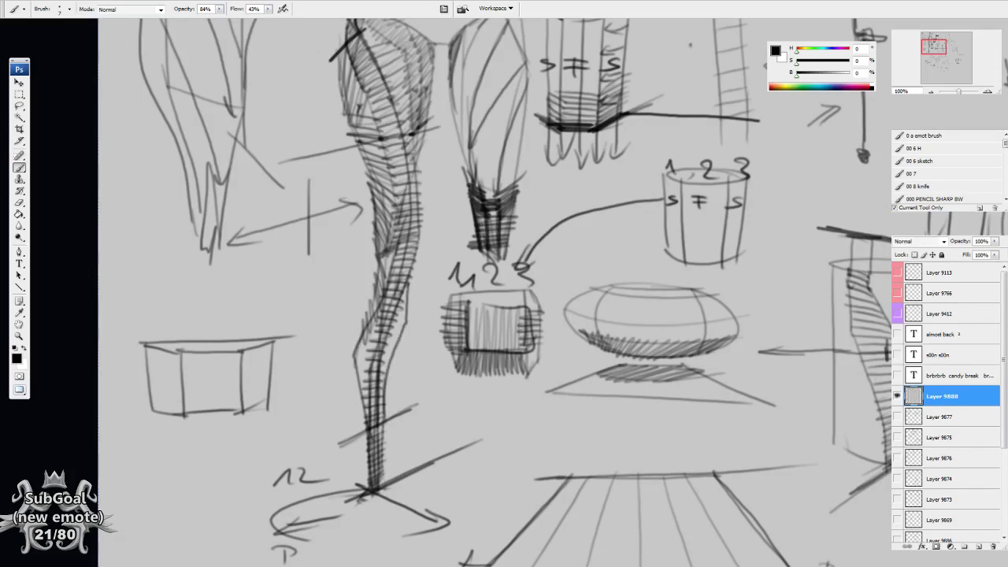
{"action": "mouse_move", "coordinate": [381, 396]}
{"action": "left_mouse_down"}
{"action": "mouse_move", "coordinate": [394, 314]}
{"action": "mouse_move", "coordinate": [364, 355]}
{"action": "mouse_move", "coordinate": [359, 341]}
{"action": "mouse_move", "coordinate": [368, 408]}
{"action": "left_mouse_up"}
Draw a large oval enclosing the group of connected dots
{"action": "left_click_drag", "start_coordinate": [411, 255], "coordinate": [404, 413]}
{"action": "mouse_move", "coordinate": [412, 339]}
{"action": "left_mouse_down"}
{"action": "mouse_move", "coordinate": [405, 433]}
{"action": "mouse_move", "coordinate": [527, 161]}
{"action": "left_mouse_up"}
{"action": "left_click_drag", "start_coordinate": [418, 342], "coordinate": [440, 133]}
{"action": "left_click_drag", "start_coordinate": [426, 309], "coordinate": [392, 106]}
{"action": "left_click_drag", "start_coordinate": [553, 312], "coordinate": [549, 278]}
{"action": "mouse_move", "coordinate": [445, 139]}
{"action": "left_mouse_down"}
{"action": "mouse_move", "coordinate": [388, 103]}
{"action": "mouse_move", "coordinate": [256, 327]}
{"action": "mouse_move", "coordinate": [323, 85]}
{"action": "mouse_move", "coordinate": [162, 173]}
{"action": "left_mouse_up"}
{"action": "left_click_drag", "start_coordinate": [687, 228], "coordinate": [650, 283]}
{"action": "left_click_drag", "start_coordinate": [667, 247], "coordinate": [625, 313]}
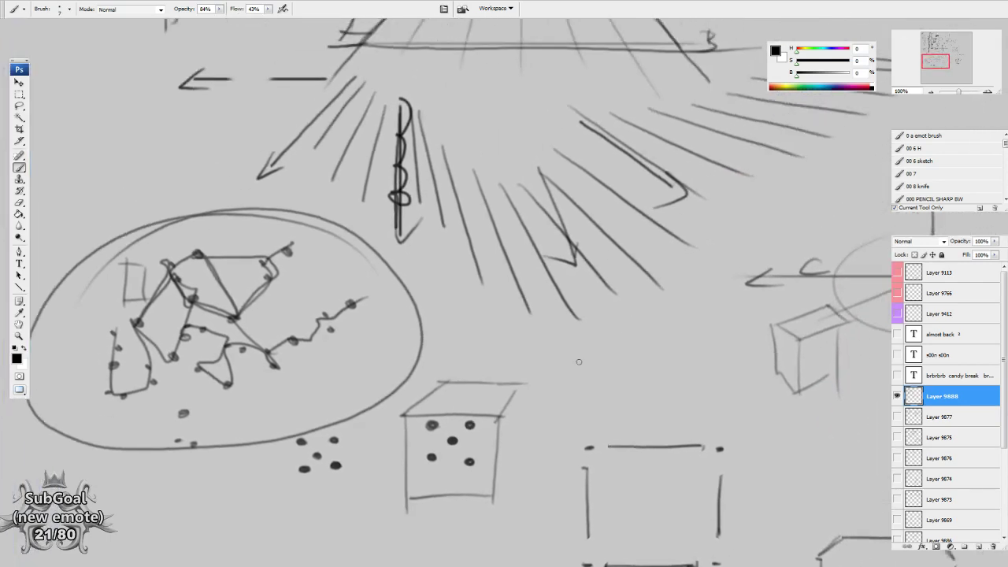
Write "ART" below the radiating lines and circle it
{"action": "left_click_drag", "start_coordinate": [636, 181], "coordinate": [542, 290]}
{"action": "mouse_move", "coordinate": [545, 421]}
{"action": "left_mouse_down"}
{"action": "mouse_move", "coordinate": [525, 458]}
{"action": "mouse_move", "coordinate": [548, 449]}
{"action": "left_mouse_up"}
{"action": "left_click_drag", "start_coordinate": [535, 440], "coordinate": [573, 448]}
{"action": "mouse_move", "coordinate": [588, 430]}
{"action": "left_mouse_down"}
{"action": "mouse_move", "coordinate": [589, 444]}
{"action": "mouse_move", "coordinate": [609, 426]}
{"action": "left_mouse_up"}
{"action": "mouse_move", "coordinate": [592, 408]}
{"action": "left_mouse_down"}
{"action": "mouse_move", "coordinate": [564, 409]}
{"action": "mouse_move", "coordinate": [603, 411]}
{"action": "left_mouse_up"}
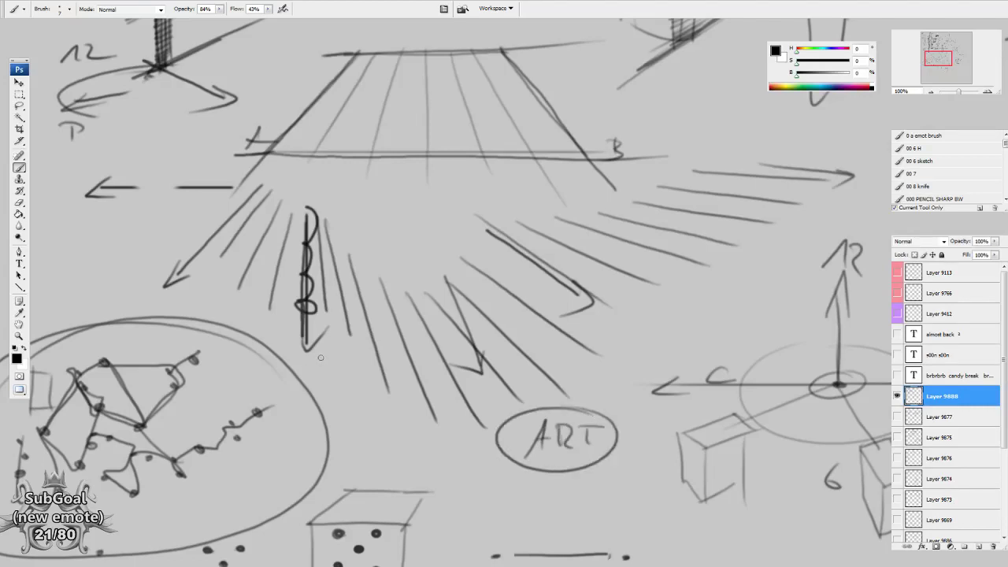
Add hatching strokes along both edges of the figure's right-hand leg, just above the dark knee band
{"action": "scroll", "coordinate": [412, 333], "scroll_direction": "up", "scroll_amount": 8}
{"action": "scroll", "coordinate": [412, 333], "scroll_direction": "left", "scroll_amount": 4}
{"action": "scroll", "coordinate": [438, 422], "scroll_direction": "up", "scroll_amount": 7}
{"action": "scroll", "coordinate": [438, 423], "scroll_direction": "left", "scroll_amount": 1}
{"action": "left_click_drag", "start_coordinate": [419, 324], "coordinate": [436, 335]}
{"action": "mouse_move", "coordinate": [418, 316]}
{"action": "left_mouse_down"}
{"action": "mouse_move", "coordinate": [436, 329]}
{"action": "mouse_move", "coordinate": [437, 319]}
{"action": "left_mouse_up"}
{"action": "left_click_drag", "start_coordinate": [415, 297], "coordinate": [435, 308]}
{"action": "left_click_drag", "start_coordinate": [461, 350], "coordinate": [480, 332]}
{"action": "left_click_drag", "start_coordinate": [462, 342], "coordinate": [482, 314]}
{"action": "left_click_drag", "start_coordinate": [463, 321], "coordinate": [484, 292]}
Look over the hatched figure and the cylinder, box and ellipsoid sketches around it
{"action": "mouse_move", "coordinate": [482, 199]}
{"action": "left_mouse_down"}
{"action": "mouse_move", "coordinate": [467, 316]}
{"action": "mouse_move", "coordinate": [456, 287]}
{"action": "left_mouse_up"}
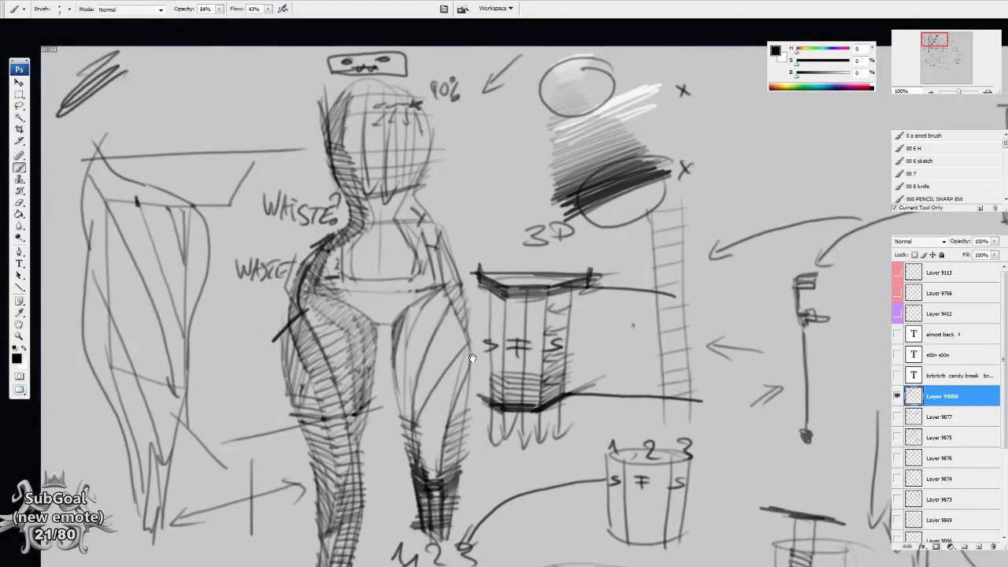
{"action": "scroll", "coordinate": [471, 359], "scroll_direction": "down", "scroll_amount": 1}
{"action": "scroll", "coordinate": [471, 358], "scroll_direction": "left", "scroll_amount": 1}
{"action": "left_click_drag", "start_coordinate": [476, 192], "coordinate": [468, 203]}
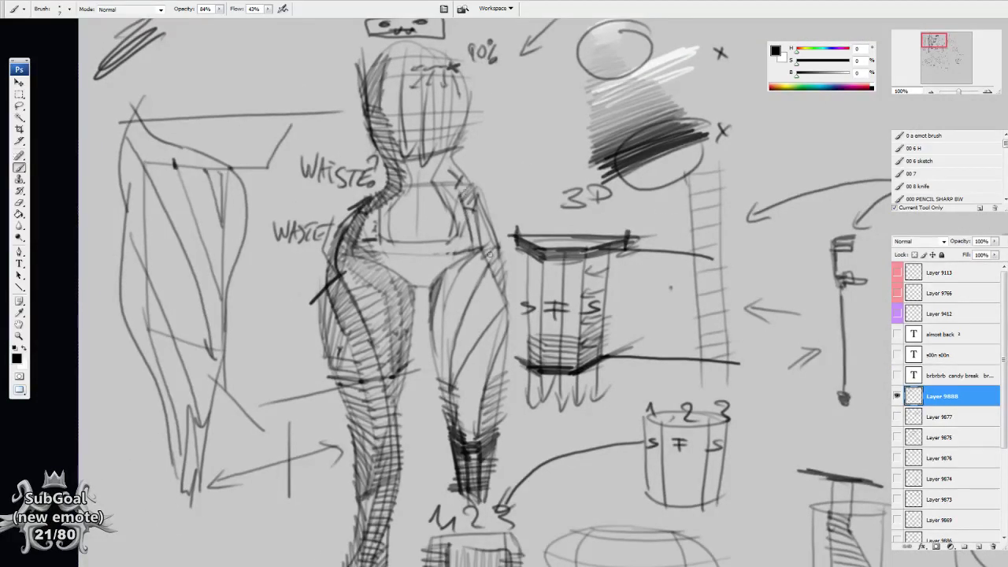
{"action": "left_click_drag", "start_coordinate": [586, 392], "coordinate": [594, 339]}
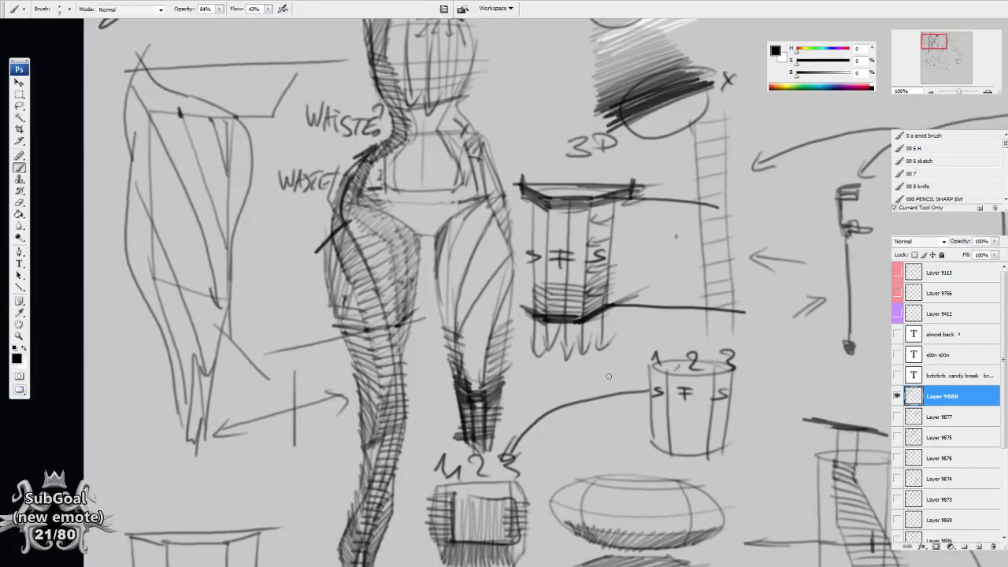
{"action": "mouse_move", "coordinate": [604, 375]}
{"action": "left_mouse_down"}
{"action": "mouse_move", "coordinate": [616, 372]}
{"action": "mouse_move", "coordinate": [531, 155]}
{"action": "left_mouse_up"}
{"action": "left_click_drag", "start_coordinate": [576, 394], "coordinate": [579, 375]}
{"action": "left_click_drag", "start_coordinate": [463, 326], "coordinate": [447, 466]}
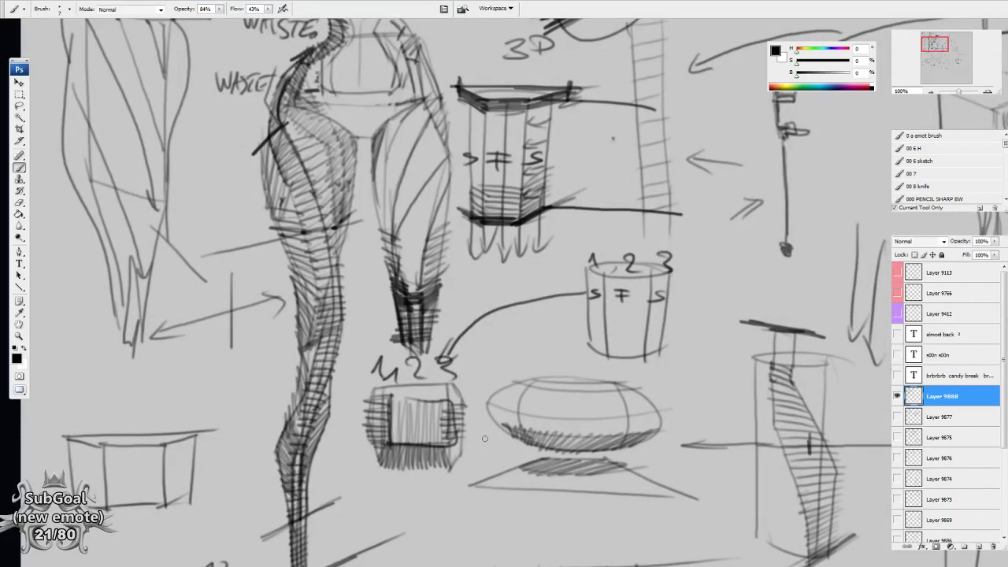
Hide Layer 9888, show Layer 9113 and make it the active layer
{"action": "left_click", "coordinate": [896, 396]}
{"action": "left_click", "coordinate": [896, 272]}
{"action": "scroll", "coordinate": [682, 374], "scroll_direction": "down", "scroll_amount": 3}
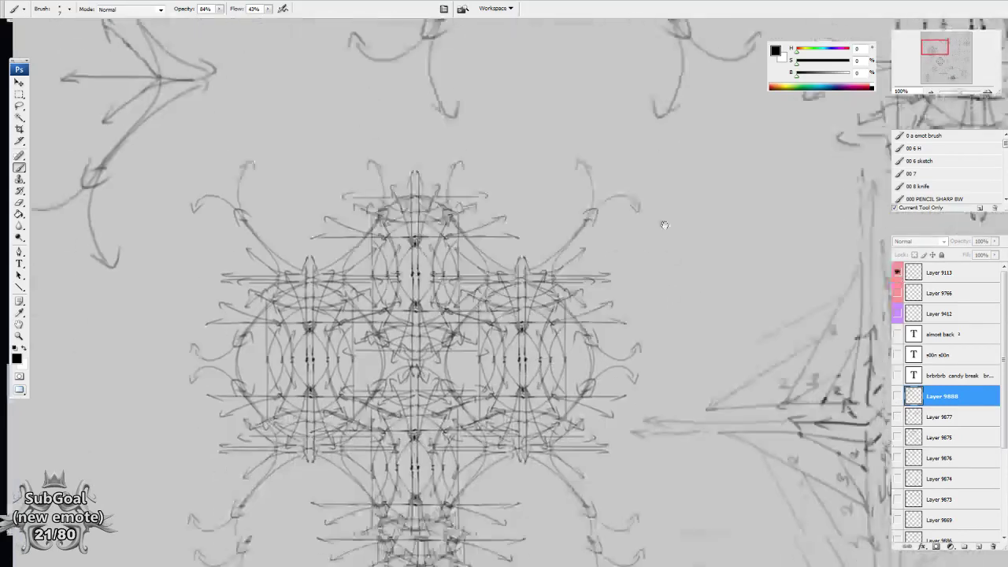
{"action": "mouse_move", "coordinate": [833, 214]}
{"action": "left_mouse_down"}
{"action": "mouse_move", "coordinate": [769, 241]}
{"action": "mouse_move", "coordinate": [483, 241]}
{"action": "left_mouse_up"}
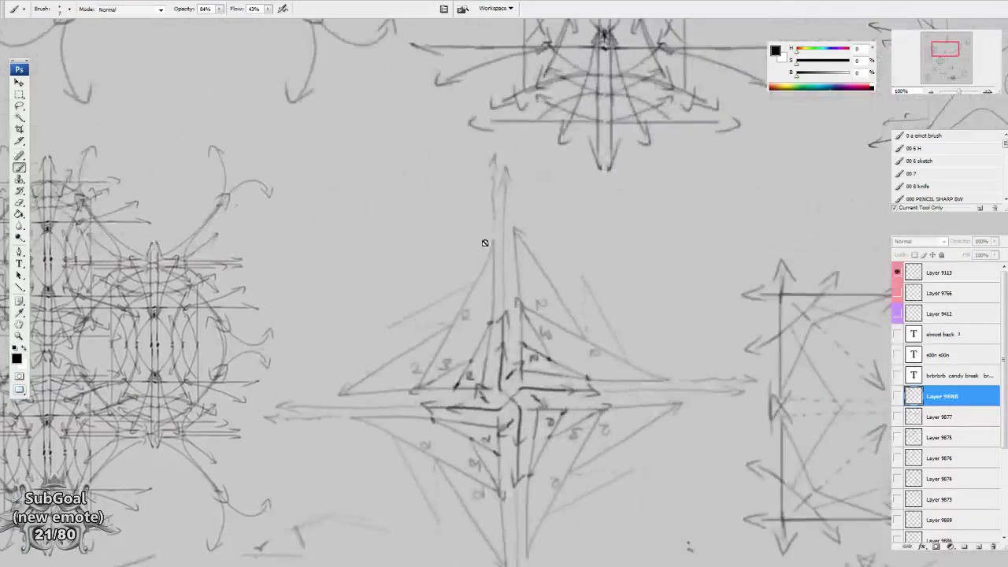
{"action": "left_click_drag", "start_coordinate": [678, 347], "coordinate": [656, 298]}
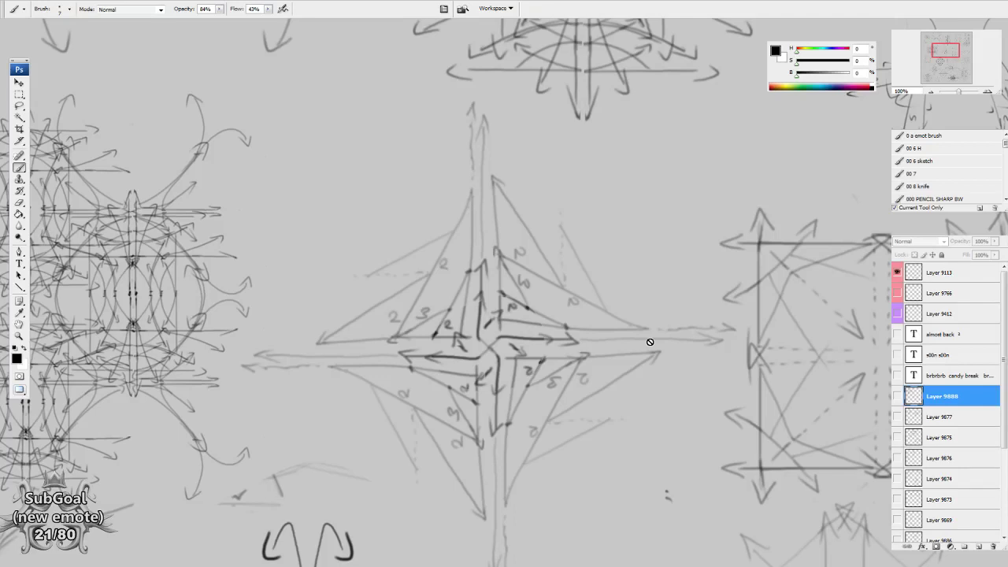
{"action": "left_click", "coordinate": [944, 276]}
{"action": "mouse_move", "coordinate": [353, 164]}
{"action": "left_mouse_down"}
{"action": "mouse_move", "coordinate": [599, 229]}
{"action": "mouse_move", "coordinate": [495, 220]}
{"action": "left_mouse_up"}
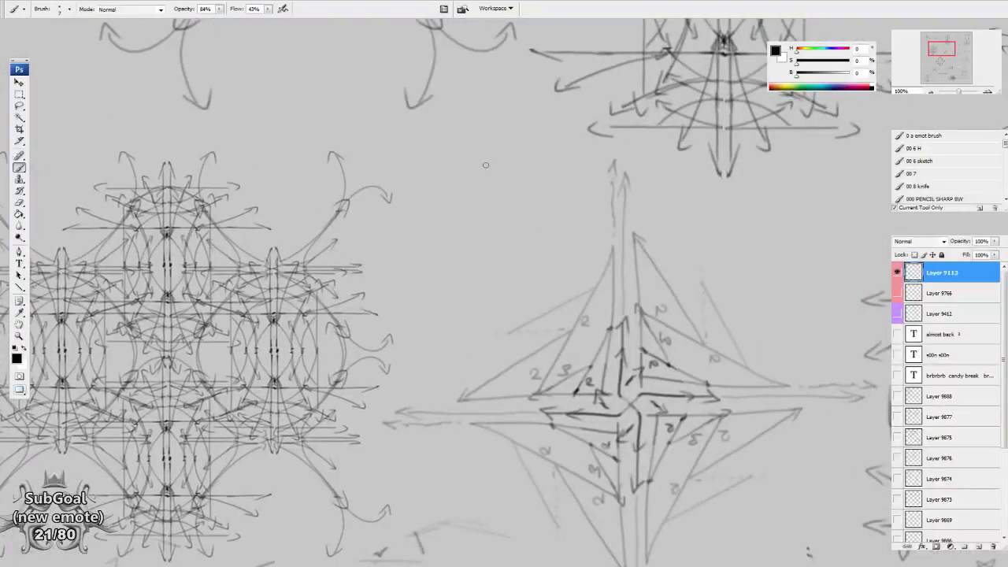
Draw two clusters of short arrows, one above the other, between the cross-shaped ornament and the numbered arrow star
{"action": "left_click_drag", "start_coordinate": [485, 123], "coordinate": [485, 163]}
{"action": "left_click_drag", "start_coordinate": [479, 152], "coordinate": [490, 152]}
{"action": "mouse_move", "coordinate": [437, 173]}
{"action": "left_mouse_down"}
{"action": "mouse_move", "coordinate": [473, 176]}
{"action": "mouse_move", "coordinate": [466, 186]}
{"action": "mouse_move", "coordinate": [488, 207]}
{"action": "left_mouse_up"}
{"action": "mouse_move", "coordinate": [522, 165]}
{"action": "left_mouse_down"}
{"action": "mouse_move", "coordinate": [502, 151]}
{"action": "mouse_move", "coordinate": [467, 154]}
{"action": "mouse_move", "coordinate": [482, 186]}
{"action": "left_mouse_up"}
{"action": "mouse_move", "coordinate": [505, 192]}
{"action": "left_mouse_down"}
{"action": "mouse_move", "coordinate": [499, 184]}
{"action": "mouse_move", "coordinate": [498, 202]}
{"action": "left_mouse_up"}
{"action": "left_click_drag", "start_coordinate": [485, 267], "coordinate": [487, 255]}
{"action": "mouse_move", "coordinate": [445, 214]}
{"action": "left_mouse_down"}
{"action": "mouse_move", "coordinate": [455, 226]}
{"action": "mouse_move", "coordinate": [485, 223]}
{"action": "left_mouse_up"}
{"action": "left_click_drag", "start_coordinate": [485, 218], "coordinate": [496, 224]}
{"action": "left_click_drag", "start_coordinate": [445, 252], "coordinate": [464, 239]}
{"action": "left_click_drag", "start_coordinate": [451, 238], "coordinate": [487, 231]}
{"action": "mouse_move", "coordinate": [476, 287]}
{"action": "left_mouse_down"}
{"action": "mouse_move", "coordinate": [481, 280]}
{"action": "mouse_move", "coordinate": [409, 253]}
{"action": "left_mouse_up"}
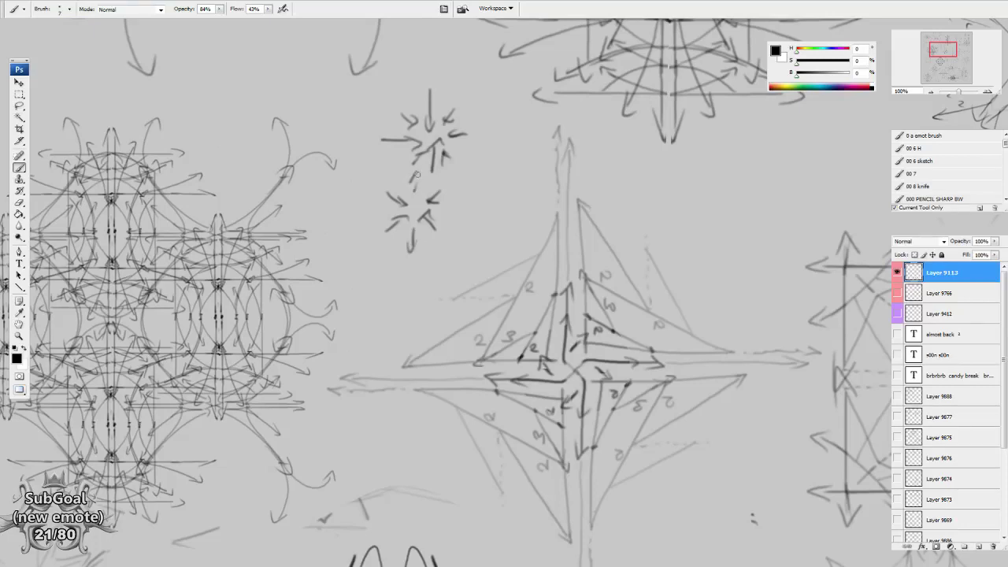
{"action": "left_click_drag", "start_coordinate": [741, 370], "coordinate": [744, 370]}
{"action": "left_click_drag", "start_coordinate": [403, 263], "coordinate": [327, 200]}
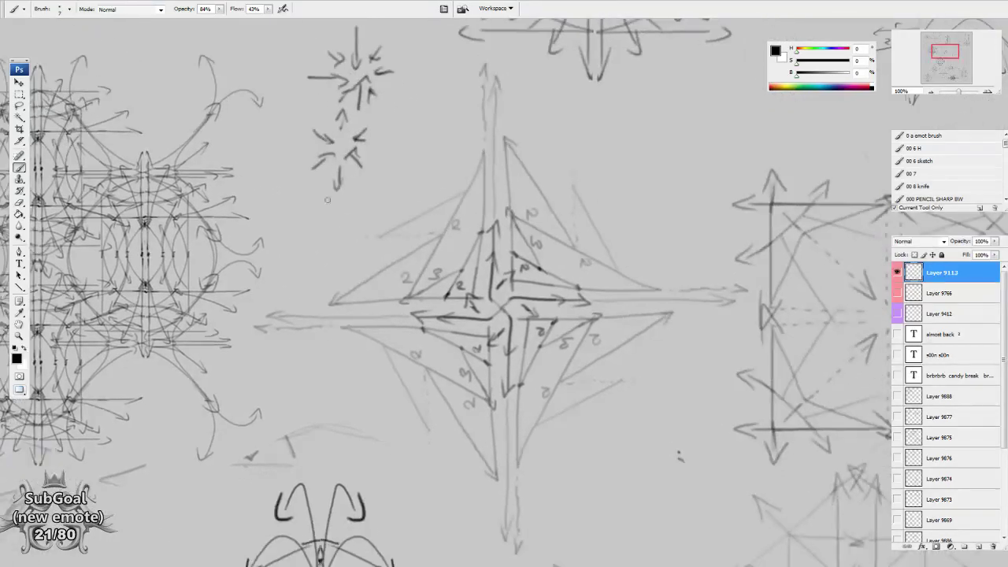
Sketch a small square with a diamond below it in the empty space above the cross-shaped ornament
{"action": "left_click_drag", "start_coordinate": [264, 131], "coordinate": [619, 288]}
{"action": "mouse_move", "coordinate": [478, 216]}
{"action": "left_mouse_down"}
{"action": "mouse_move", "coordinate": [477, 297]}
{"action": "mouse_move", "coordinate": [464, 321]}
{"action": "left_mouse_up"}
{"action": "mouse_move", "coordinate": [489, 178]}
{"action": "left_mouse_down"}
{"action": "mouse_move", "coordinate": [489, 212]}
{"action": "mouse_move", "coordinate": [536, 212]}
{"action": "mouse_move", "coordinate": [538, 172]}
{"action": "left_mouse_up"}
{"action": "left_click_drag", "start_coordinate": [539, 172], "coordinate": [487, 172]}
{"action": "mouse_move", "coordinate": [539, 228]}
{"action": "left_mouse_down"}
{"action": "mouse_move", "coordinate": [540, 219]}
{"action": "mouse_move", "coordinate": [492, 243]}
{"action": "mouse_move", "coordinate": [539, 244]}
{"action": "mouse_move", "coordinate": [513, 281]}
{"action": "left_mouse_up"}
{"action": "left_click_drag", "start_coordinate": [489, 247], "coordinate": [513, 281]}
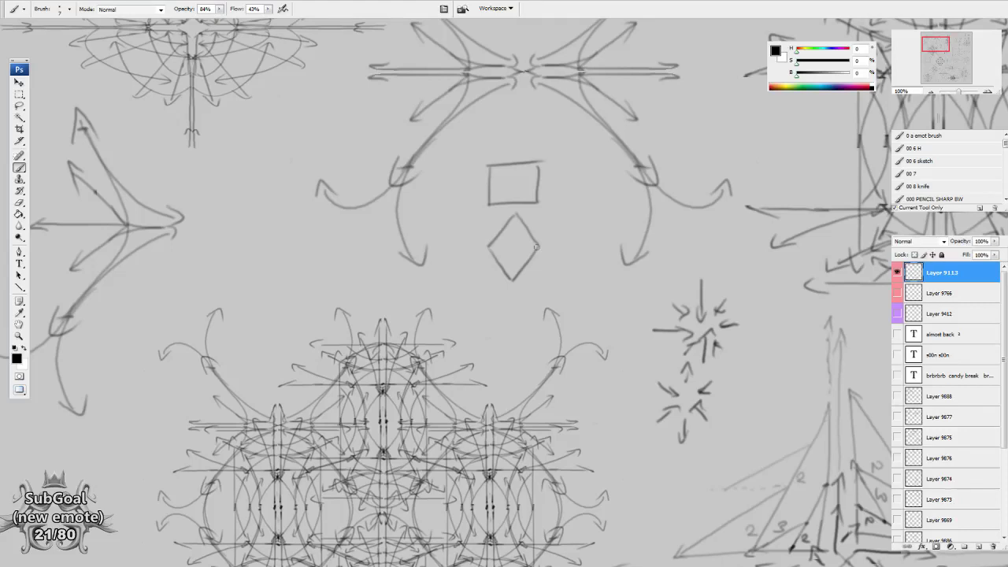
Try adding arrows to the square and diamond, and undo the last strokes
{"action": "mouse_move", "coordinate": [494, 184]}
{"action": "left_mouse_down"}
{"action": "mouse_move", "coordinate": [556, 185]}
{"action": "mouse_move", "coordinate": [513, 159]}
{"action": "mouse_move", "coordinate": [514, 130]}
{"action": "left_mouse_up"}
{"action": "left_click_drag", "start_coordinate": [506, 145], "coordinate": [527, 143]}
{"action": "left_click_drag", "start_coordinate": [553, 178], "coordinate": [570, 188]}
{"action": "left_click_drag", "start_coordinate": [513, 251], "coordinate": [545, 218]}
{"action": "mouse_move", "coordinate": [536, 217]}
{"action": "left_mouse_down"}
{"action": "mouse_move", "coordinate": [546, 222]}
{"action": "mouse_move", "coordinate": [492, 219]}
{"action": "mouse_move", "coordinate": [496, 235]}
{"action": "left_mouse_up"}
{"action": "mouse_move", "coordinate": [543, 161]}
{"action": "left_mouse_down"}
{"action": "mouse_move", "coordinate": [500, 191]}
{"action": "mouse_move", "coordinate": [536, 176]}
{"action": "left_mouse_up"}
{"action": "mouse_move", "coordinate": [543, 246]}
{"action": "left_mouse_down"}
{"action": "mouse_move", "coordinate": [485, 249]}
{"action": "mouse_move", "coordinate": [512, 240]}
{"action": "mouse_move", "coordinate": [533, 263]}
{"action": "mouse_move", "coordinate": [544, 239]}
{"action": "left_mouse_up"}
{"action": "key", "text": "ctrl+alt+z"}
{"action": "key", "text": "ctrl+alt+z"}
Extend the diamond's edges into crossing lines with arrowheads at their ends
{"action": "mouse_move", "coordinate": [512, 279]}
{"action": "left_mouse_down"}
{"action": "mouse_move", "coordinate": [483, 239]}
{"action": "mouse_move", "coordinate": [479, 250]}
{"action": "mouse_move", "coordinate": [481, 235]}
{"action": "left_mouse_up"}
{"action": "left_click_drag", "start_coordinate": [515, 212], "coordinate": [474, 265]}
{"action": "left_click_drag", "start_coordinate": [473, 266], "coordinate": [519, 208]}
{"action": "mouse_move", "coordinate": [508, 212]}
{"action": "left_mouse_down"}
{"action": "mouse_move", "coordinate": [520, 206]}
{"action": "mouse_move", "coordinate": [520, 217]}
{"action": "left_mouse_up"}
{"action": "left_click_drag", "start_coordinate": [516, 211], "coordinate": [551, 254]}
Copy the three upper arrows of the leftmost arrow ornament into the empty space below it
{"action": "left_click_drag", "start_coordinate": [509, 394], "coordinate": [684, 324]}
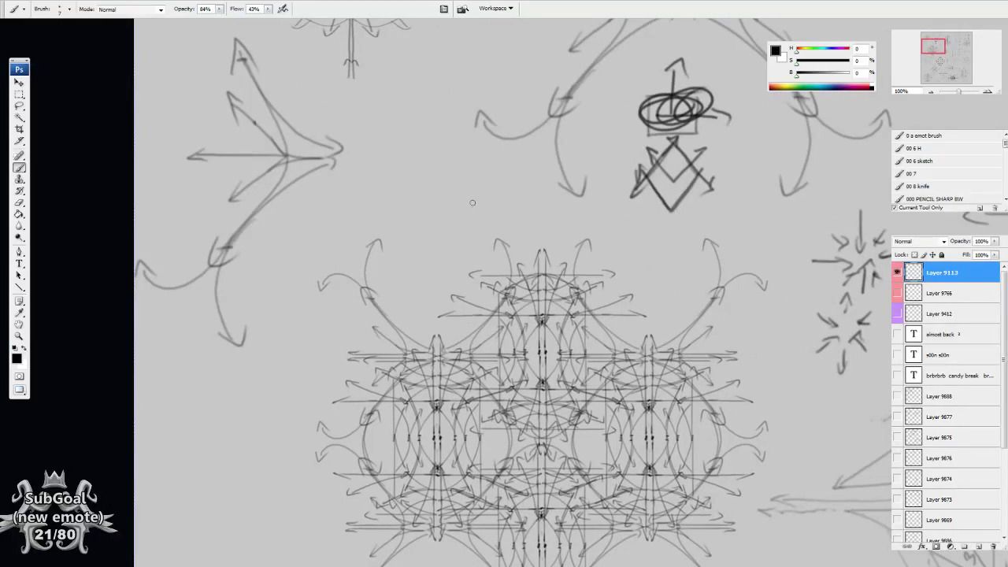
{"action": "key", "text": "l"}
{"action": "left_click_drag", "start_coordinate": [491, 178], "coordinate": [667, 243]}
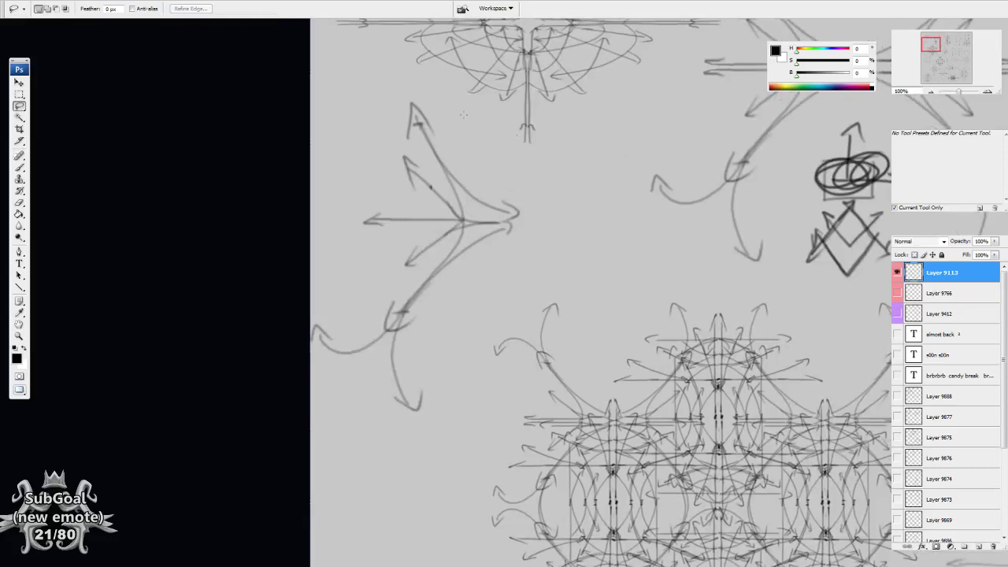
{"action": "left_click_drag", "start_coordinate": [379, 101], "coordinate": [361, 235]}
{"action": "left_click_drag", "start_coordinate": [470, 170], "coordinate": [433, 94]}
{"action": "left_click_drag", "start_coordinate": [470, 204], "coordinate": [502, 65]}
{"action": "left_click_drag", "start_coordinate": [465, 50], "coordinate": [419, 383]}
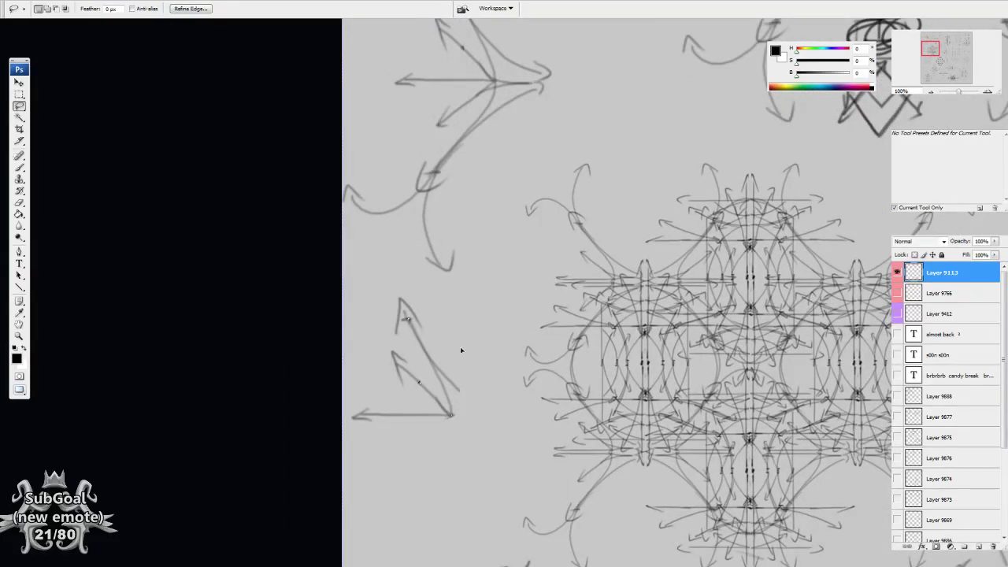
Scale the copied arrow group down to a little over half its size and clear the selection
{"action": "key", "text": "ctrl+t"}
{"action": "left_click_drag", "start_coordinate": [460, 295], "coordinate": [438, 321]}
{"action": "key", "text": "Return"}
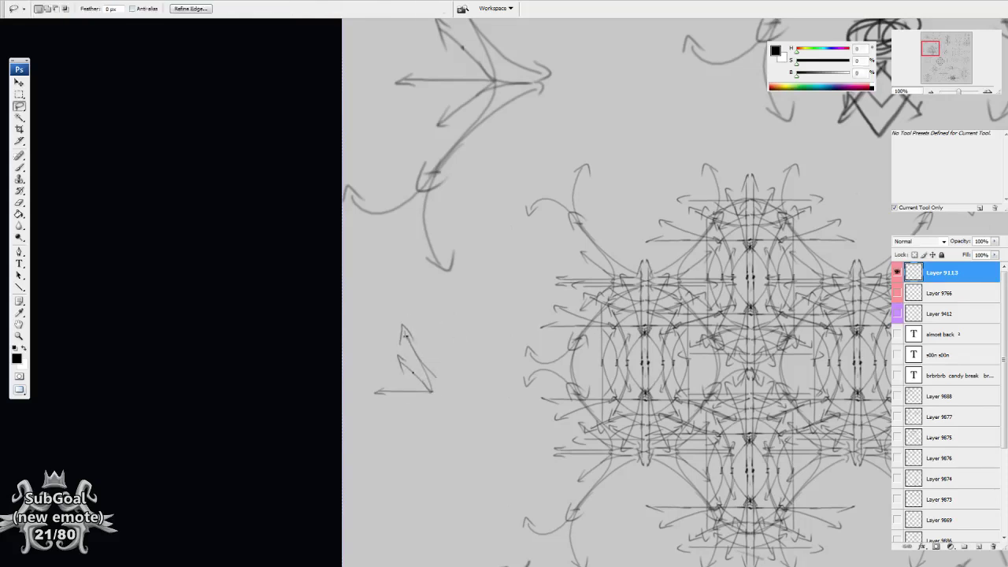
{"action": "left_click_drag", "start_coordinate": [433, 397], "coordinate": [416, 372]}
{"action": "mouse_move", "coordinate": [501, 435]}
{"action": "left_mouse_down"}
{"action": "mouse_move", "coordinate": [450, 387]}
{"action": "mouse_move", "coordinate": [419, 380]}
{"action": "left_mouse_up"}
{"action": "left_click_drag", "start_coordinate": [814, 314], "coordinate": [424, 363]}
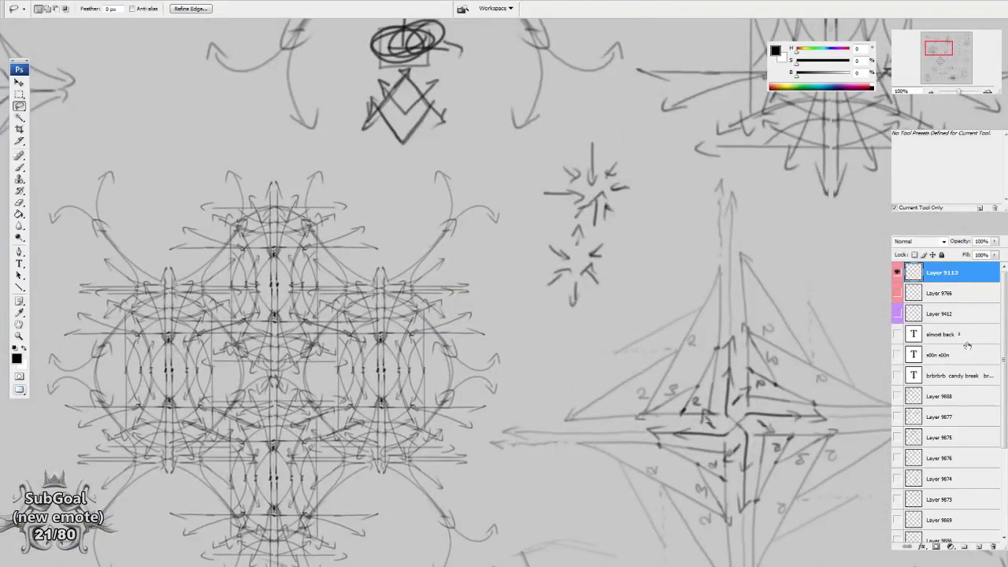
{"action": "key", "text": "ctrl+d"}
Erase the square and diamond sketch above the cross-shaped ornament
{"action": "left_click_drag", "start_coordinate": [680, 216], "coordinate": [623, 292]}
{"action": "key", "text": "e"}
{"action": "left_click_drag", "start_coordinate": [398, 183], "coordinate": [525, 238]}
{"action": "mouse_move", "coordinate": [453, 173]}
{"action": "left_mouse_down"}
{"action": "mouse_move", "coordinate": [509, 142]}
{"action": "mouse_move", "coordinate": [438, 179]}
{"action": "mouse_move", "coordinate": [424, 206]}
{"action": "mouse_move", "coordinate": [489, 259]}
{"action": "mouse_move", "coordinate": [504, 252]}
{"action": "mouse_move", "coordinate": [435, 170]}
{"action": "left_mouse_up"}
Paint dots at the four corners of an imaginary square and midway along its sides, where the erased sketch was
{"action": "key", "text": "b"}
{"action": "left_click", "coordinate": [505, 238]}
{"action": "left_click_drag", "start_coordinate": [506, 308], "coordinate": [505, 305]}
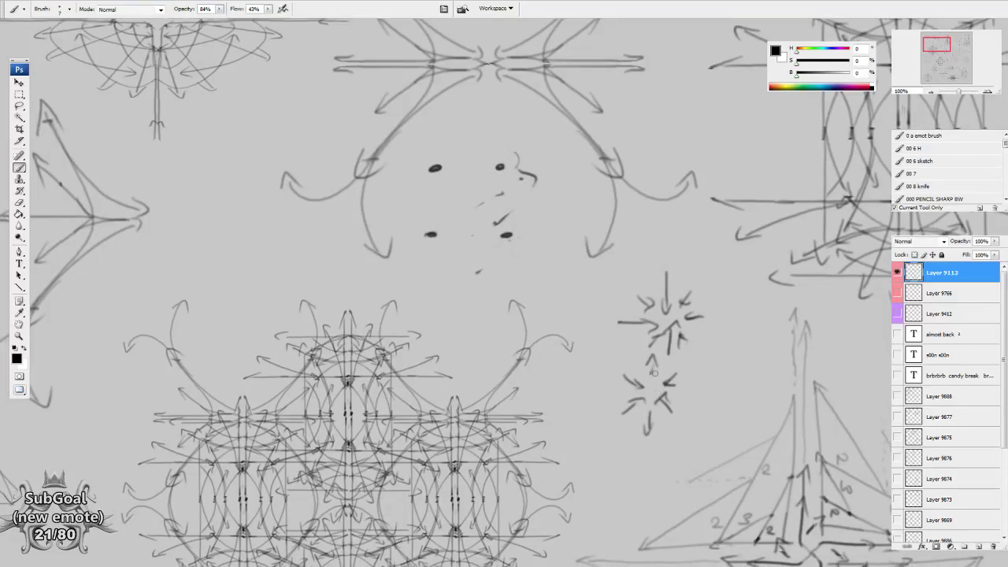
{"action": "mouse_move", "coordinate": [479, 182]}
{"action": "left_mouse_down"}
{"action": "mouse_move", "coordinate": [488, 185]}
{"action": "mouse_move", "coordinate": [482, 149]}
{"action": "left_mouse_up"}
{"action": "left_click_drag", "start_coordinate": [442, 203], "coordinate": [434, 205]}
{"action": "left_click_drag", "start_coordinate": [519, 199], "coordinate": [513, 203]}
{"action": "left_click_drag", "start_coordinate": [483, 261], "coordinate": [476, 261]}
Paint a solid dot where the small copied arrows converge
{"action": "mouse_move", "coordinate": [445, 319]}
{"action": "left_mouse_down"}
{"action": "mouse_move", "coordinate": [799, 160]}
{"action": "mouse_move", "coordinate": [847, 120]}
{"action": "left_mouse_up"}
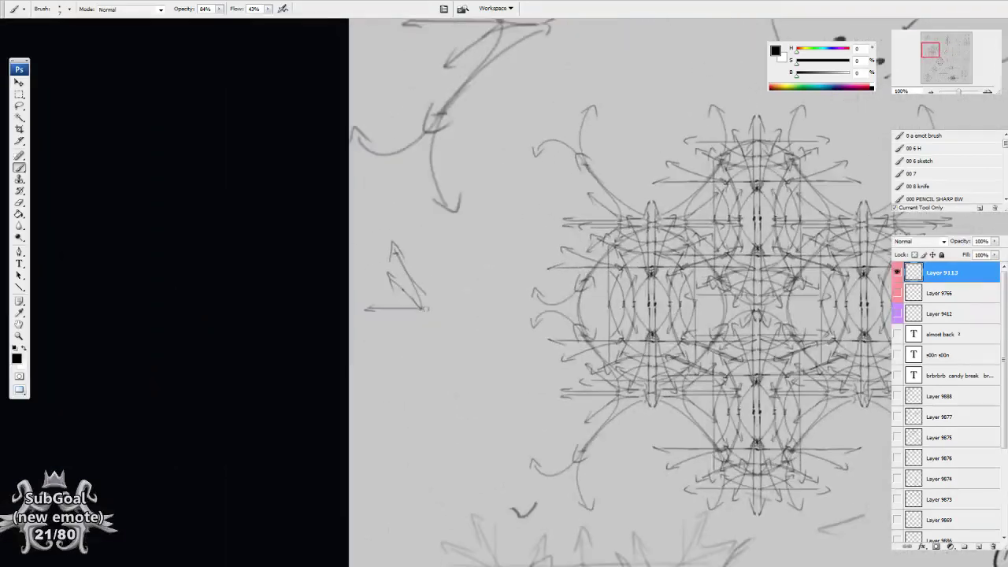
{"action": "left_click", "coordinate": [420, 310]}
{"action": "left_click_drag", "start_coordinate": [477, 386], "coordinate": [478, 376]}
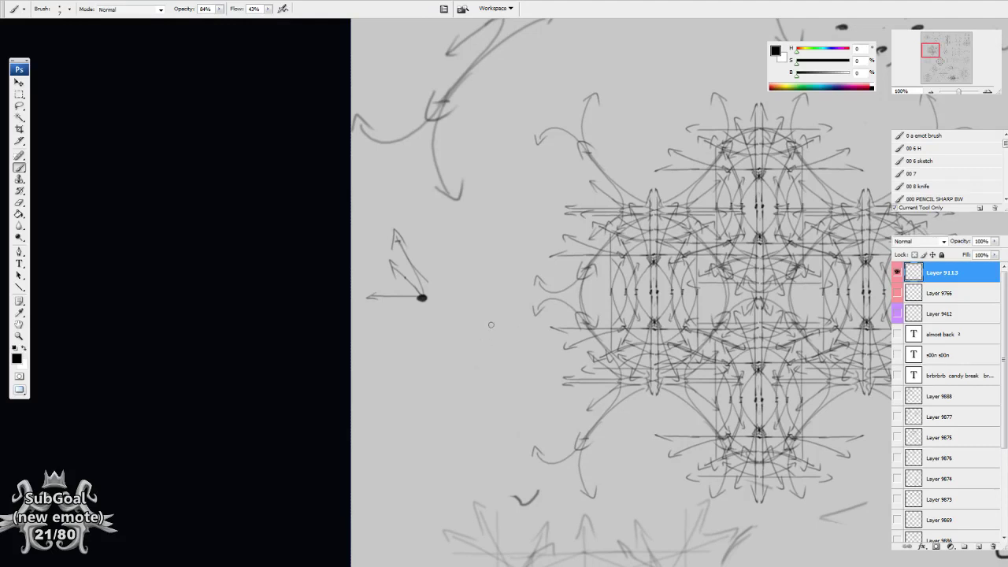
Duplicate and mirror the dot-and-arrow group horizontally and vertically into a symmetrical set of four, and clear the selection
{"action": "key", "text": "l"}
{"action": "mouse_move", "coordinate": [438, 312]}
{"action": "left_mouse_down"}
{"action": "mouse_move", "coordinate": [426, 246]}
{"action": "mouse_move", "coordinate": [497, 322]}
{"action": "mouse_move", "coordinate": [528, 317]}
{"action": "mouse_move", "coordinate": [480, 342]}
{"action": "left_mouse_up"}
{"action": "key", "text": "ctrl+shift+h"}
{"action": "mouse_move", "coordinate": [405, 212]}
{"action": "left_mouse_down"}
{"action": "mouse_move", "coordinate": [520, 317]}
{"action": "mouse_move", "coordinate": [487, 222]}
{"action": "mouse_move", "coordinate": [442, 215]}
{"action": "left_mouse_up"}
{"action": "left_click_drag", "start_coordinate": [477, 324], "coordinate": [474, 395]}
{"action": "key", "text": "ctrl+shift+v"}
{"action": "key", "text": "ctrl+d"}
{"action": "key", "text": "ctrl+d"}
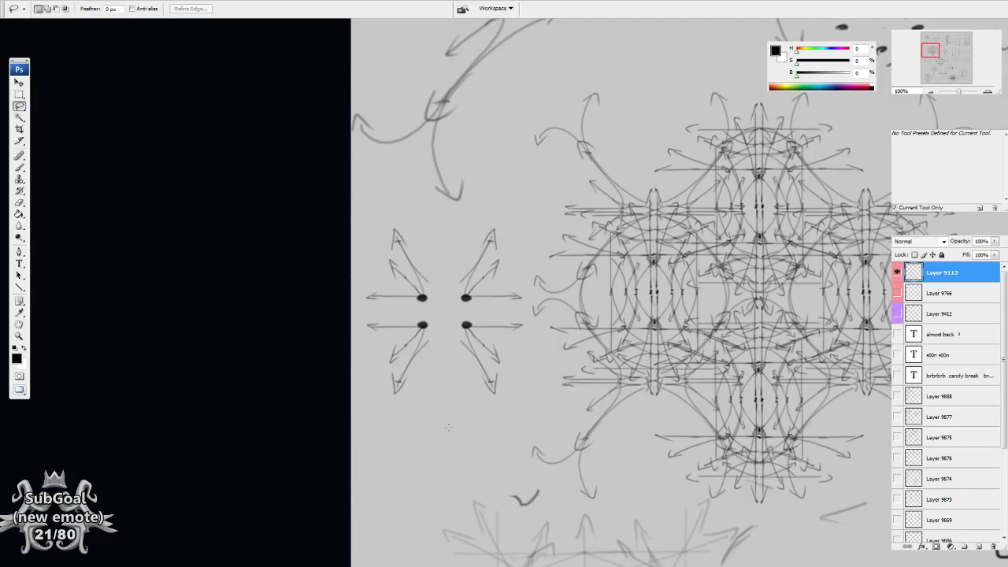
Add a new empty layer above Layer 9113 for brushing over the cross-shaped ornament
{"action": "left_click_drag", "start_coordinate": [452, 424], "coordinate": [458, 364]}
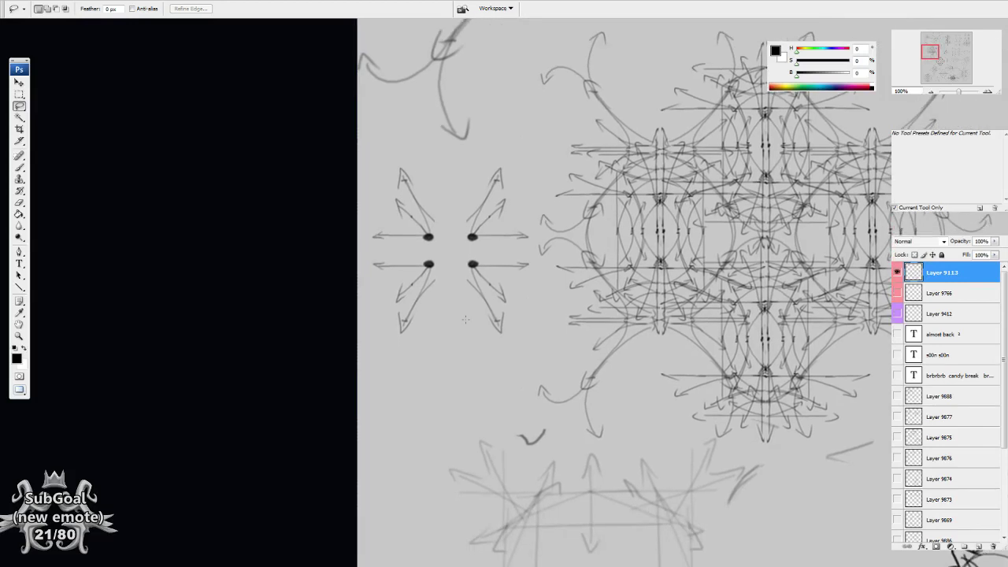
{"action": "key", "text": "b"}
{"action": "left_click_drag", "start_coordinate": [466, 238], "coordinate": [449, 260]}
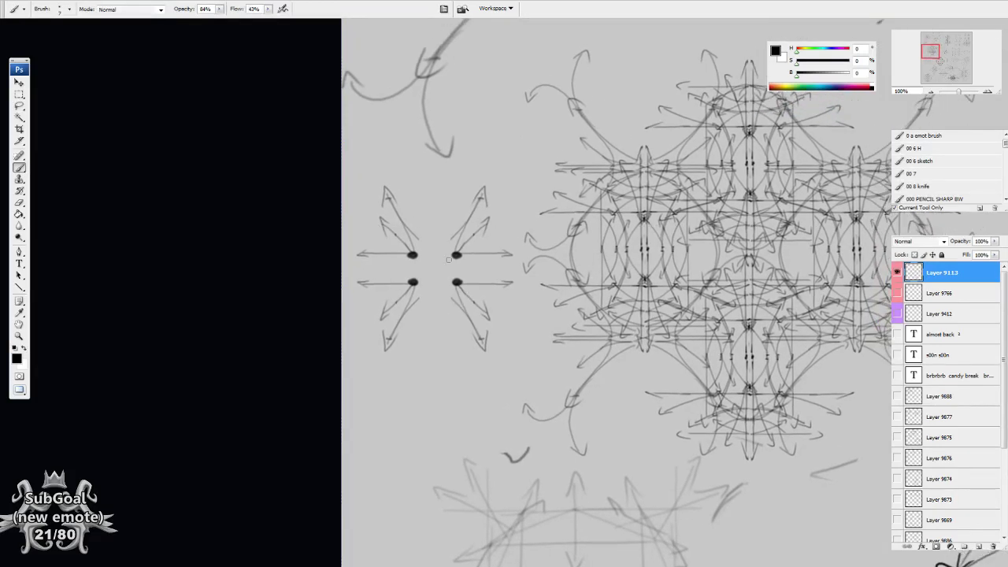
{"action": "left_click_drag", "start_coordinate": [453, 190], "coordinate": [371, 249]}
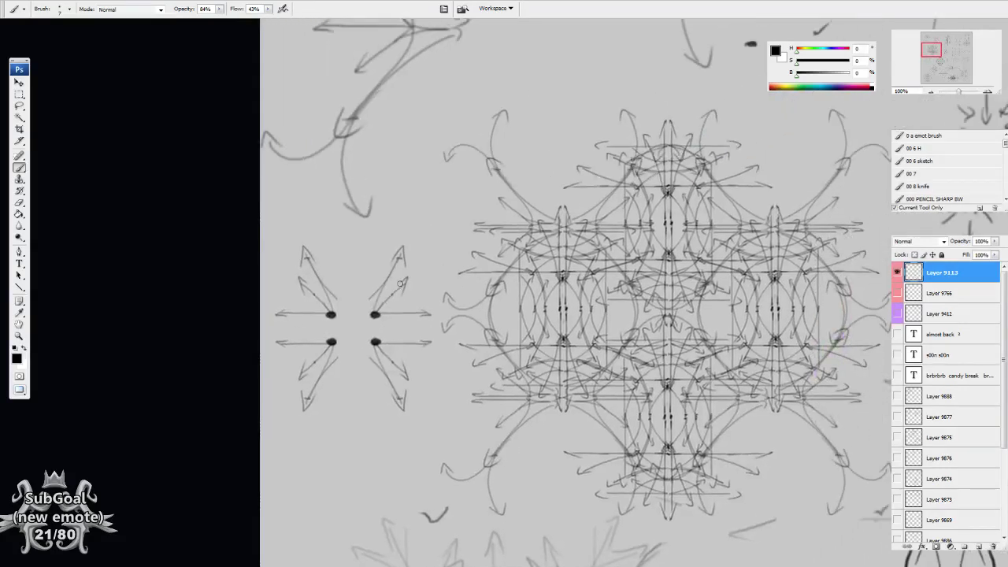
{"action": "left_click_drag", "start_coordinate": [463, 290], "coordinate": [319, 244]}
{"action": "key", "text": "ctrl+shift+n"}
{"action": "key", "text": "Return"}
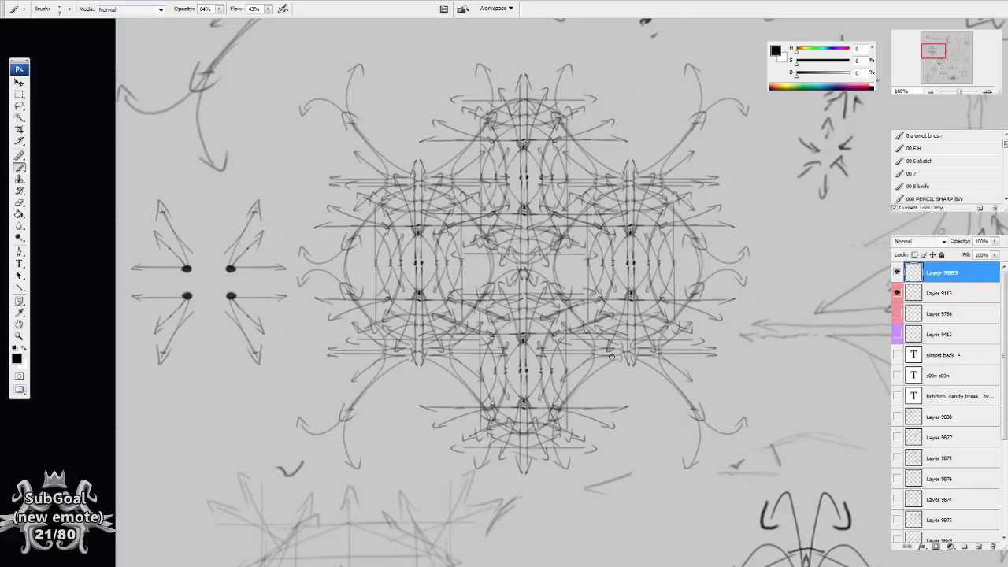
{"action": "left_click_drag", "start_coordinate": [628, 348], "coordinate": [625, 350]}
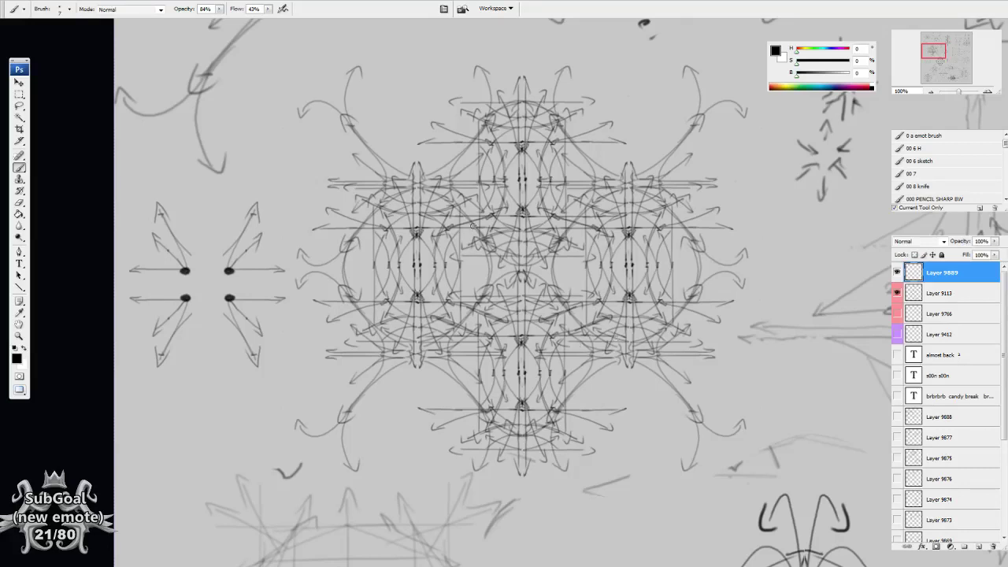
Trace the curved four-sided shape at the centre of the cross-shaped ornament with dark strokes
{"action": "mouse_move", "coordinate": [480, 241]}
{"action": "left_mouse_down"}
{"action": "mouse_move", "coordinate": [484, 295]}
{"action": "mouse_move", "coordinate": [464, 314]}
{"action": "mouse_move", "coordinate": [458, 228]}
{"action": "mouse_move", "coordinate": [455, 305]}
{"action": "left_mouse_up"}
{"action": "mouse_move", "coordinate": [434, 238]}
{"action": "left_mouse_down"}
{"action": "mouse_move", "coordinate": [466, 220]}
{"action": "mouse_move", "coordinate": [577, 223]}
{"action": "left_mouse_up"}
{"action": "key", "text": "space"}
{"action": "left_click_drag", "start_coordinate": [565, 305], "coordinate": [564, 308]}
{"action": "mouse_move", "coordinate": [483, 305]}
{"action": "left_mouse_down"}
{"action": "mouse_move", "coordinate": [554, 297]}
{"action": "mouse_move", "coordinate": [592, 311]}
{"action": "left_mouse_up"}
{"action": "mouse_move", "coordinate": [572, 227]}
{"action": "left_mouse_down"}
{"action": "mouse_move", "coordinate": [593, 245]}
{"action": "mouse_move", "coordinate": [590, 304]}
{"action": "left_mouse_up"}
{"action": "left_click_drag", "start_coordinate": [588, 243], "coordinate": [589, 301]}
{"action": "key", "text": "space"}
Trace bold concave arcs between the ornament's top lobe and its two side lobes
{"action": "left_click_drag", "start_coordinate": [534, 214], "coordinate": [536, 231]}
{"action": "left_click_drag", "start_coordinate": [449, 246], "coordinate": [494, 191]}
{"action": "mouse_move", "coordinate": [482, 149]}
{"action": "left_mouse_down"}
{"action": "mouse_move", "coordinate": [457, 228]}
{"action": "mouse_move", "coordinate": [364, 214]}
{"action": "left_mouse_up"}
{"action": "mouse_move", "coordinate": [364, 215]}
{"action": "left_mouse_down"}
{"action": "mouse_move", "coordinate": [475, 150]}
{"action": "mouse_move", "coordinate": [458, 143]}
{"action": "left_mouse_up"}
{"action": "left_click_drag", "start_coordinate": [564, 131], "coordinate": [695, 215]}
{"action": "left_click_drag", "start_coordinate": [577, 103], "coordinate": [661, 230]}
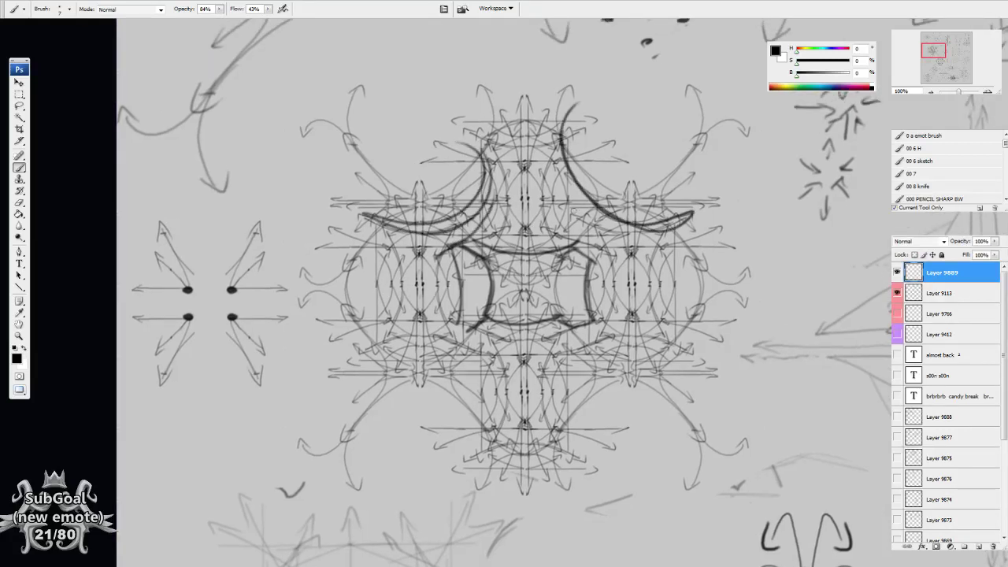
Add short dark strokes at the upper right of the central shape and between the left and bottom lobes
{"action": "left_click_drag", "start_coordinate": [557, 191], "coordinate": [602, 251]}
{"action": "left_click_drag", "start_coordinate": [556, 222], "coordinate": [599, 250]}
{"action": "key", "text": "space"}
{"action": "left_click_drag", "start_coordinate": [638, 302], "coordinate": [618, 302]}
{"action": "key", "text": "space"}
{"action": "mouse_move", "coordinate": [465, 283]}
{"action": "left_mouse_down"}
{"action": "mouse_move", "coordinate": [405, 322]}
{"action": "mouse_move", "coordinate": [463, 320]}
{"action": "mouse_move", "coordinate": [476, 310]}
{"action": "mouse_move", "coordinate": [471, 300]}
{"action": "mouse_move", "coordinate": [499, 302]}
{"action": "left_mouse_up"}
{"action": "key", "text": "space"}
{"action": "left_click_drag", "start_coordinate": [498, 301], "coordinate": [502, 346]}
{"action": "left_click_drag", "start_coordinate": [496, 304], "coordinate": [489, 343]}
{"action": "left_click_drag", "start_coordinate": [464, 329], "coordinate": [493, 346]}
{"action": "key", "text": "space"}
{"action": "left_click_drag", "start_coordinate": [564, 367], "coordinate": [563, 334]}
{"action": "key", "text": "space"}
Sketch three touching circles below the ornament, with dots and lines marking the gap between them
{"action": "mouse_move", "coordinate": [783, 381]}
{"action": "left_mouse_down"}
{"action": "mouse_move", "coordinate": [605, 284]}
{"action": "mouse_move", "coordinate": [668, 173]}
{"action": "left_mouse_up"}
{"action": "mouse_move", "coordinate": [503, 252]}
{"action": "left_mouse_down"}
{"action": "mouse_move", "coordinate": [445, 278]}
{"action": "mouse_move", "coordinate": [473, 252]}
{"action": "left_mouse_up"}
{"action": "mouse_move", "coordinate": [552, 240]}
{"action": "left_mouse_down"}
{"action": "mouse_move", "coordinate": [589, 260]}
{"action": "mouse_move", "coordinate": [550, 240]}
{"action": "left_mouse_up"}
{"action": "mouse_move", "coordinate": [488, 227]}
{"action": "left_mouse_down"}
{"action": "mouse_move", "coordinate": [542, 211]}
{"action": "mouse_move", "coordinate": [490, 230]}
{"action": "mouse_move", "coordinate": [519, 274]}
{"action": "mouse_move", "coordinate": [537, 251]}
{"action": "left_mouse_up"}
{"action": "mouse_move", "coordinate": [536, 250]}
{"action": "left_mouse_down"}
{"action": "mouse_move", "coordinate": [518, 273]}
{"action": "mouse_move", "coordinate": [492, 245]}
{"action": "mouse_move", "coordinate": [581, 222]}
{"action": "left_mouse_up"}
{"action": "left_click_drag", "start_coordinate": [518, 271], "coordinate": [518, 321]}
{"action": "left_click_drag", "start_coordinate": [527, 147], "coordinate": [551, 297]}
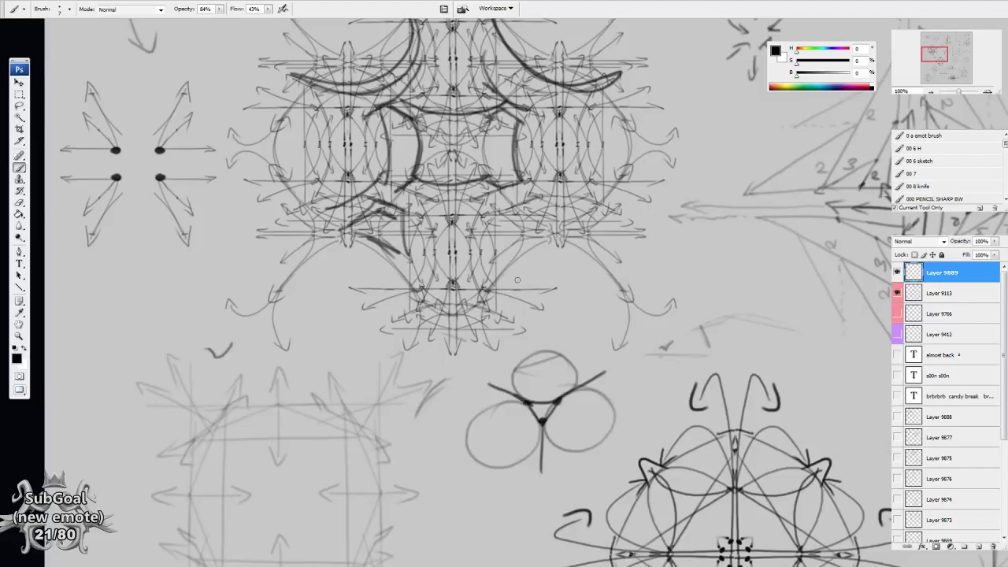
Draw circles around the left, top and right lobes of the cross-shaped ornament
{"action": "mouse_move", "coordinate": [578, 182]}
{"action": "left_mouse_down"}
{"action": "mouse_move", "coordinate": [625, 302]}
{"action": "mouse_move", "coordinate": [631, 291]}
{"action": "left_mouse_up"}
{"action": "mouse_move", "coordinate": [426, 215]}
{"action": "left_mouse_down"}
{"action": "mouse_move", "coordinate": [405, 210]}
{"action": "mouse_move", "coordinate": [412, 222]}
{"action": "left_mouse_up"}
{"action": "mouse_move", "coordinate": [551, 123]}
{"action": "left_mouse_down"}
{"action": "mouse_move", "coordinate": [454, 175]}
{"action": "mouse_move", "coordinate": [567, 151]}
{"action": "left_mouse_up"}
{"action": "left_click_drag", "start_coordinate": [582, 226], "coordinate": [611, 216]}
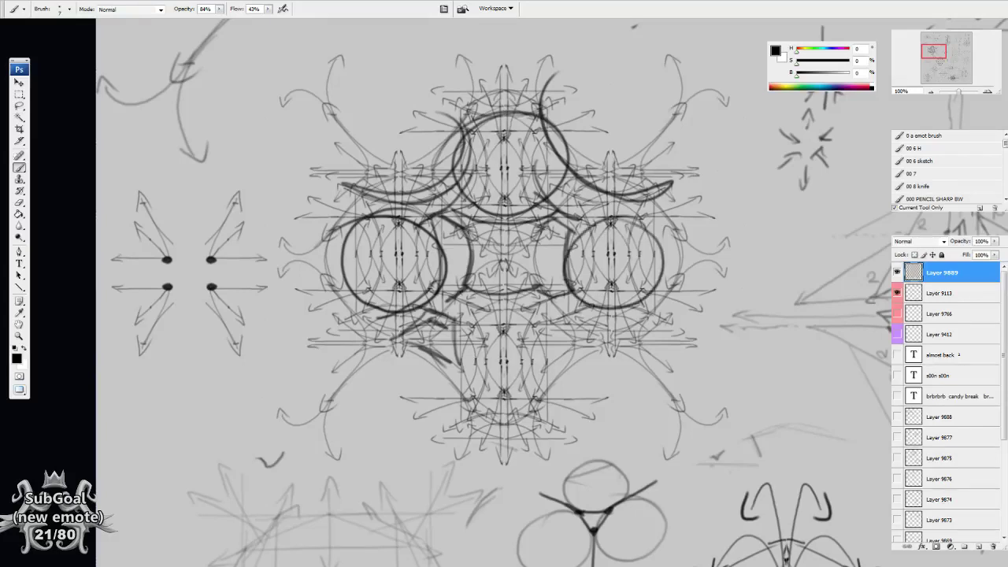
Draw an arc inside the central shape and two curved lines running down the sides of the bottom lobe
{"action": "left_click_drag", "start_coordinate": [513, 258], "coordinate": [517, 248]}
{"action": "mouse_move", "coordinate": [455, 245]}
{"action": "left_mouse_down"}
{"action": "mouse_move", "coordinate": [483, 224]}
{"action": "mouse_move", "coordinate": [516, 221]}
{"action": "left_mouse_up"}
{"action": "mouse_move", "coordinate": [541, 257]}
{"action": "left_mouse_down"}
{"action": "mouse_move", "coordinate": [543, 241]}
{"action": "mouse_move", "coordinate": [517, 221]}
{"action": "left_mouse_up"}
{"action": "left_click_drag", "start_coordinate": [480, 285], "coordinate": [486, 220]}
{"action": "left_click_drag", "start_coordinate": [483, 335], "coordinate": [479, 354]}
{"action": "left_click_drag", "start_coordinate": [577, 236], "coordinate": [543, 355]}
{"action": "mouse_move", "coordinate": [604, 271]}
{"action": "left_mouse_down"}
{"action": "mouse_move", "coordinate": [576, 338]}
{"action": "mouse_move", "coordinate": [576, 322]}
{"action": "left_mouse_up"}
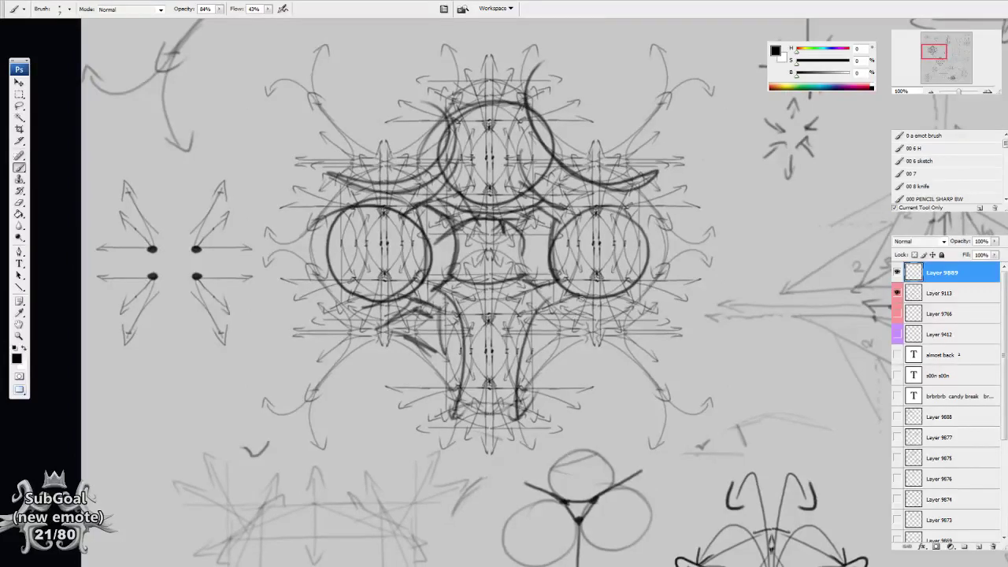
Clear all the tracing strokes from the new layer
{"action": "key", "text": "Delete"}
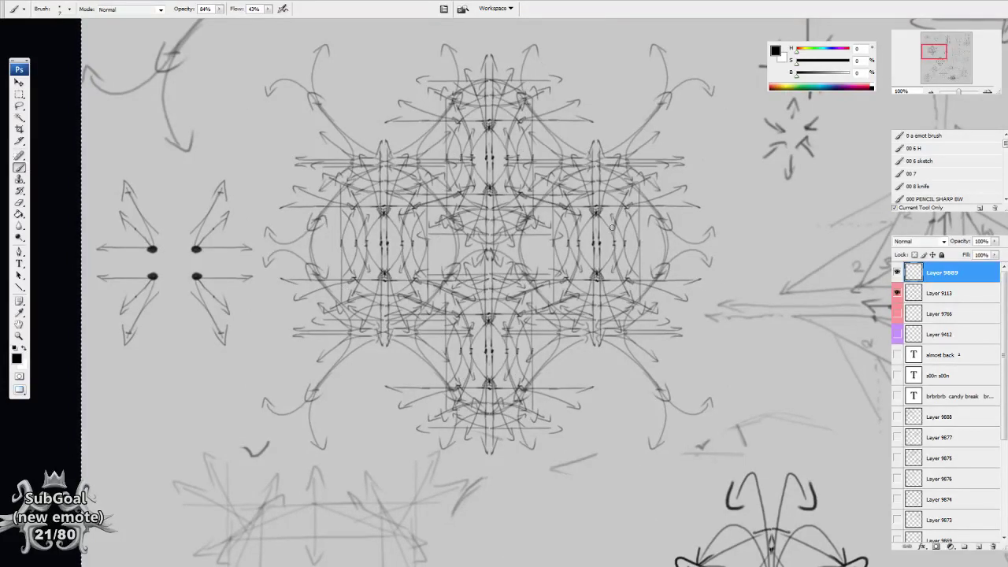
Examine the other arrow ornament diagrams across the sheet, including the square one with dashed inward arrows
{"action": "left_click_drag", "start_coordinate": [765, 267], "coordinate": [317, 355]}
{"action": "left_click_drag", "start_coordinate": [663, 180], "coordinate": [597, 407]}
{"action": "mouse_move", "coordinate": [754, 270]}
{"action": "left_mouse_down"}
{"action": "mouse_move", "coordinate": [722, 313]}
{"action": "mouse_move", "coordinate": [580, 286]}
{"action": "left_mouse_up"}
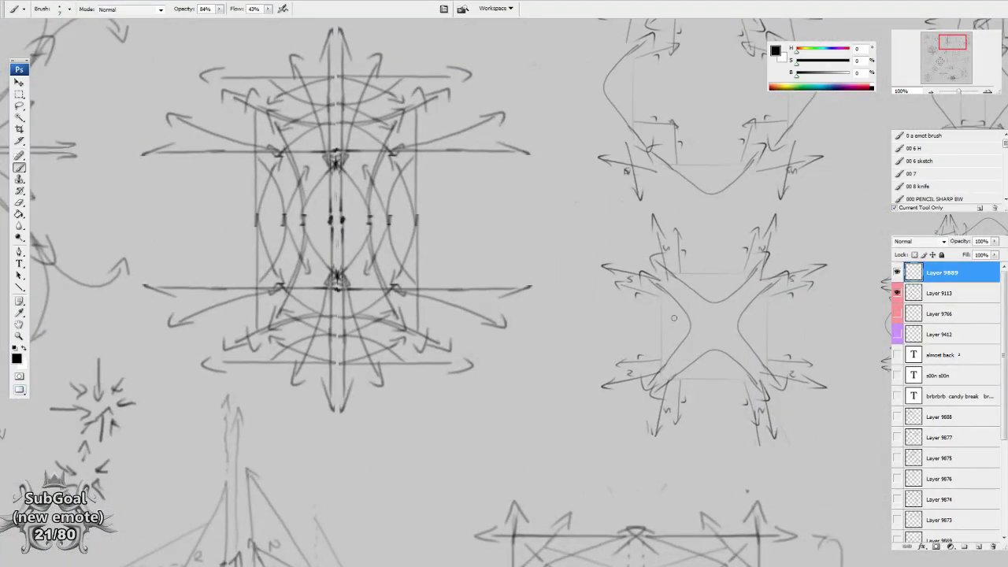
{"action": "mouse_move", "coordinate": [704, 207]}
{"action": "left_mouse_down"}
{"action": "mouse_move", "coordinate": [378, 266]}
{"action": "mouse_move", "coordinate": [322, 291]}
{"action": "left_mouse_up"}
{"action": "left_click_drag", "start_coordinate": [392, 395], "coordinate": [534, 57]}
{"action": "left_click_drag", "start_coordinate": [576, 470], "coordinate": [562, 224]}
{"action": "left_click_drag", "start_coordinate": [641, 215], "coordinate": [570, 386]}
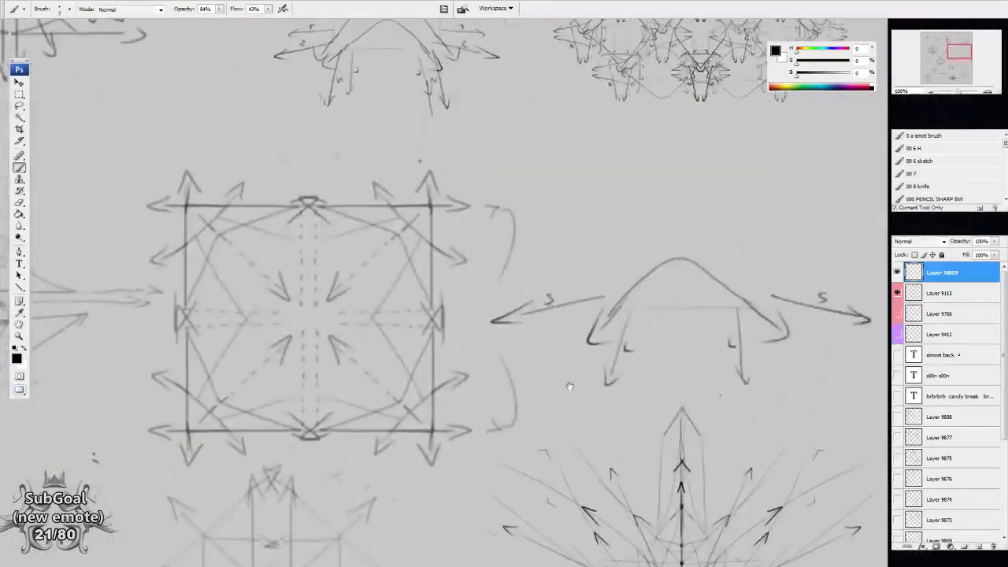
{"action": "left_click", "coordinate": [938, 293]}
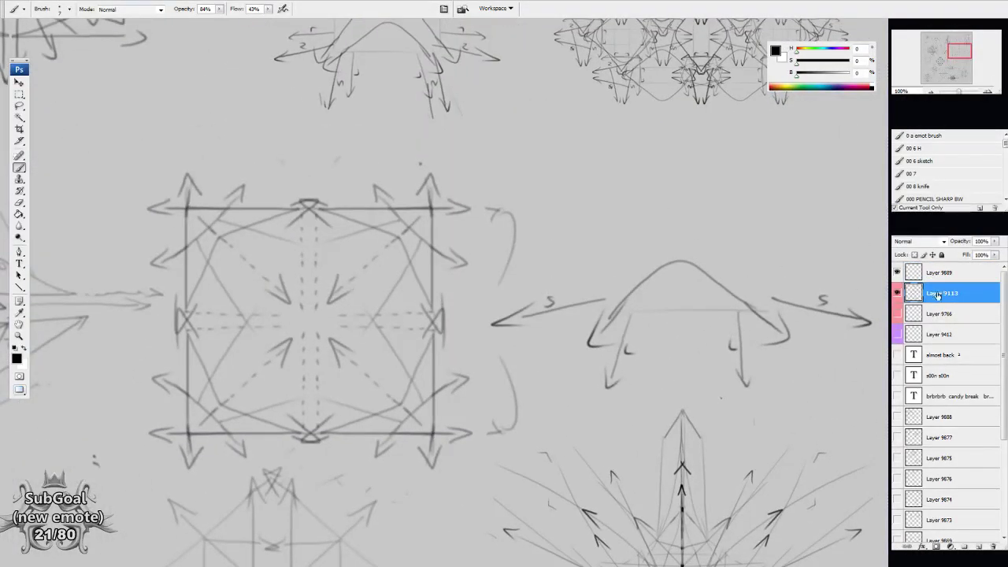
{"action": "left_click", "coordinate": [920, 272]}
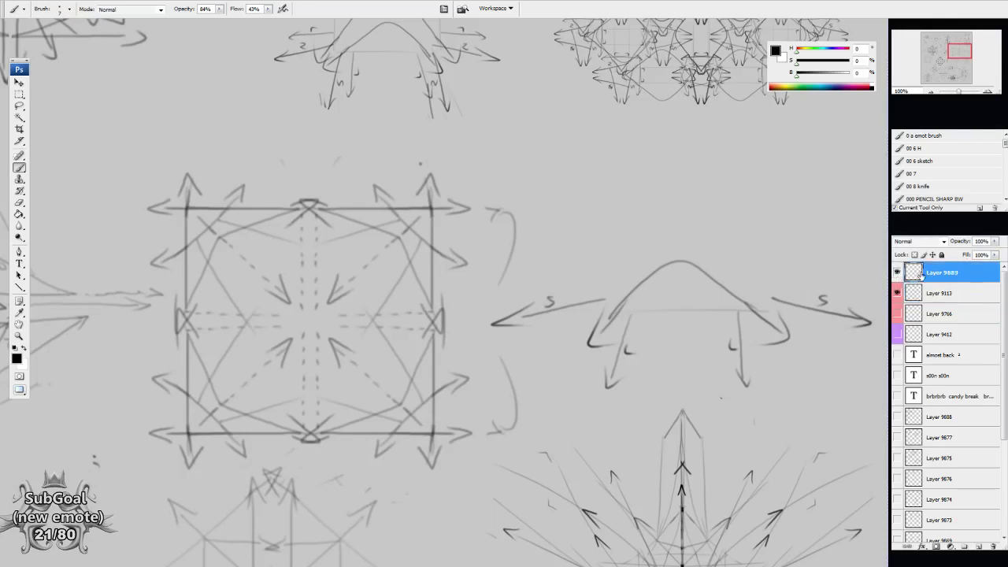
Hide Layer 9113 and draw a box of overshooting lines with a small tick at its upper-left corner on Layer 9889
{"action": "left_click_drag", "start_coordinate": [937, 273], "coordinate": [993, 545]}
{"action": "key", "text": "ctrl+z"}
{"action": "left_click", "coordinate": [897, 293]}
{"action": "mouse_move", "coordinate": [476, 140]}
{"action": "left_mouse_down"}
{"action": "mouse_move", "coordinate": [478, 269]}
{"action": "mouse_move", "coordinate": [488, 119]}
{"action": "left_mouse_up"}
{"action": "left_click_drag", "start_coordinate": [575, 135], "coordinate": [588, 268]}
{"action": "left_click_drag", "start_coordinate": [446, 142], "coordinate": [622, 145]}
{"action": "left_click_drag", "start_coordinate": [448, 264], "coordinate": [644, 253]}
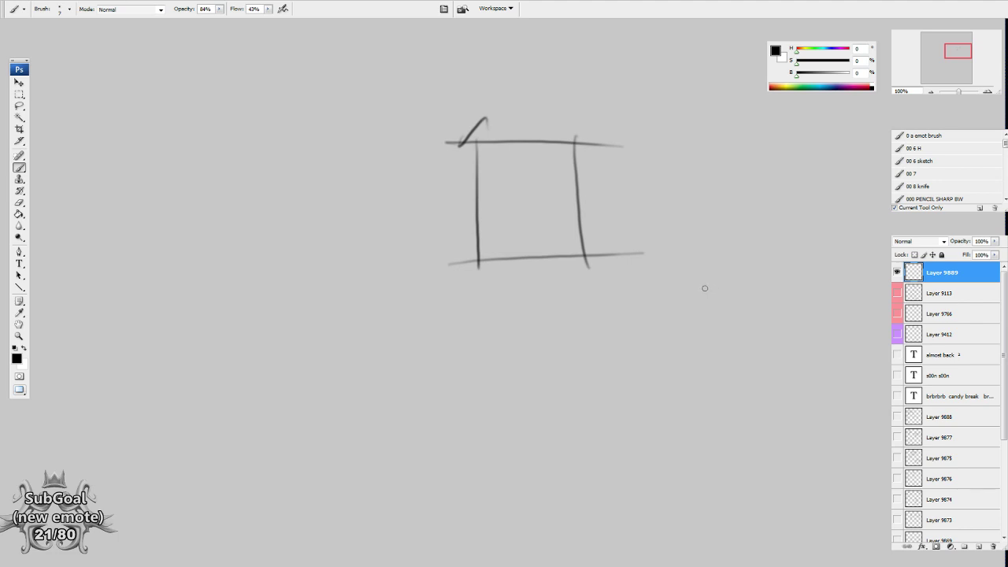
{"action": "left_click_drag", "start_coordinate": [696, 293], "coordinate": [698, 296]}
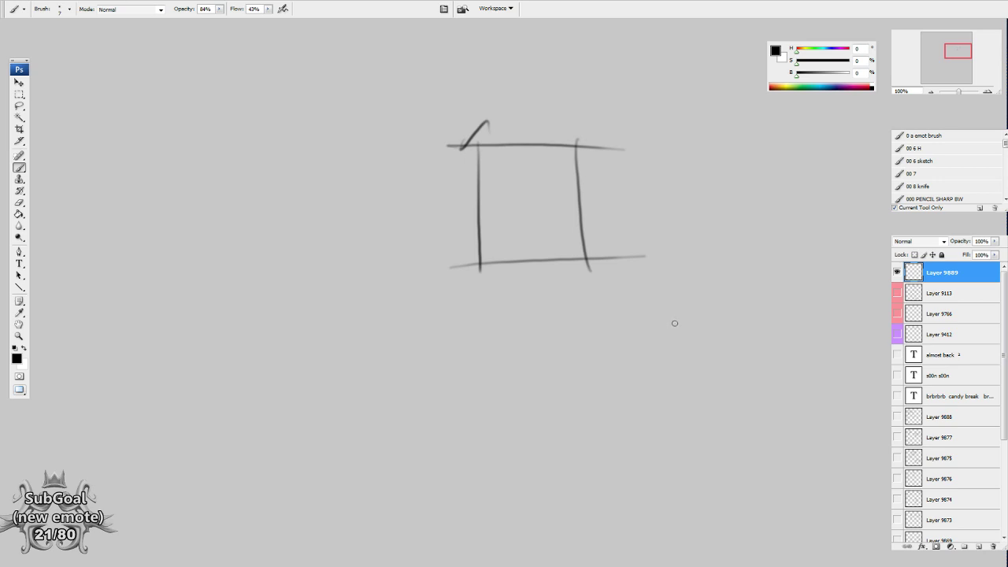
Draw a diagonal line with a dot at each end and a circle containing two eyes below the box
{"action": "left_click_drag", "start_coordinate": [711, 363], "coordinate": [455, 347]}
{"action": "mouse_move", "coordinate": [599, 281]}
{"action": "left_mouse_down"}
{"action": "mouse_move", "coordinate": [546, 286]}
{"action": "mouse_move", "coordinate": [554, 322]}
{"action": "mouse_move", "coordinate": [580, 316]}
{"action": "left_mouse_up"}
{"action": "mouse_move", "coordinate": [463, 271]}
{"action": "left_mouse_down"}
{"action": "mouse_move", "coordinate": [533, 249]}
{"action": "mouse_move", "coordinate": [520, 350]}
{"action": "mouse_move", "coordinate": [528, 342]}
{"action": "left_mouse_up"}
{"action": "left_click_drag", "start_coordinate": [530, 233], "coordinate": [533, 241]}
{"action": "left_click_drag", "start_coordinate": [565, 368], "coordinate": [575, 348]}
Select part of the line-and-circle sketch, reposition it with Free Transform and deselect
{"action": "key", "text": "m"}
{"action": "mouse_move", "coordinate": [492, 167]}
{"action": "left_mouse_down"}
{"action": "mouse_move", "coordinate": [537, 356]}
{"action": "mouse_move", "coordinate": [568, 386]}
{"action": "left_mouse_up"}
{"action": "key", "text": "ctrl+t"}
{"action": "mouse_move", "coordinate": [530, 443]}
{"action": "left_mouse_down"}
{"action": "mouse_move", "coordinate": [623, 418]}
{"action": "mouse_move", "coordinate": [563, 448]}
{"action": "mouse_move", "coordinate": [453, 453]}
{"action": "mouse_move", "coordinate": [417, 434]}
{"action": "left_mouse_up"}
{"action": "key", "text": "Return"}
{"action": "key", "text": "l"}
{"action": "key", "text": "ctrl+d"}
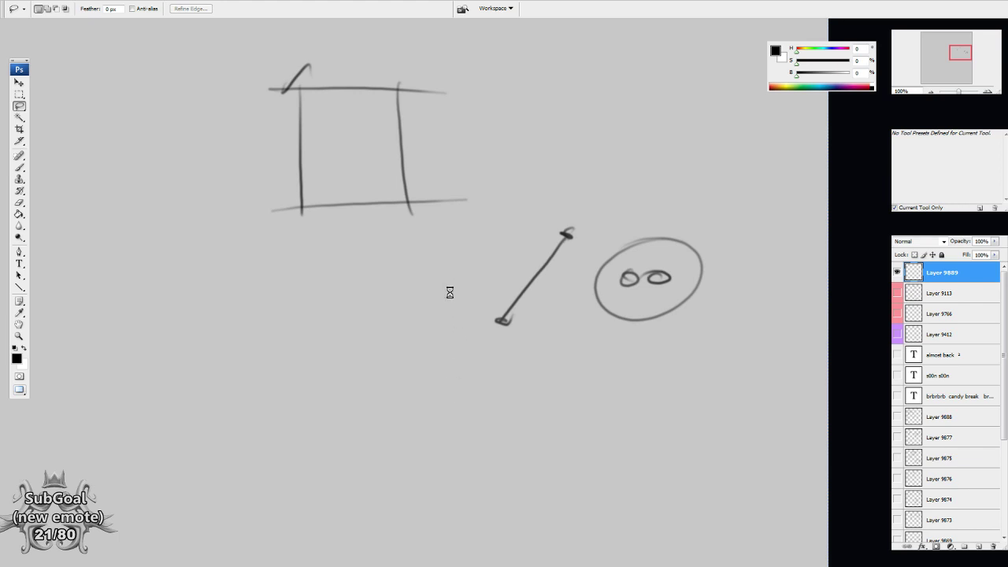
Draw a rightward arrow from each end dot of the diagonal line and a leftward arrow from its lower dot
{"action": "key", "text": "b"}
{"action": "left_click_drag", "start_coordinate": [567, 233], "coordinate": [615, 237]}
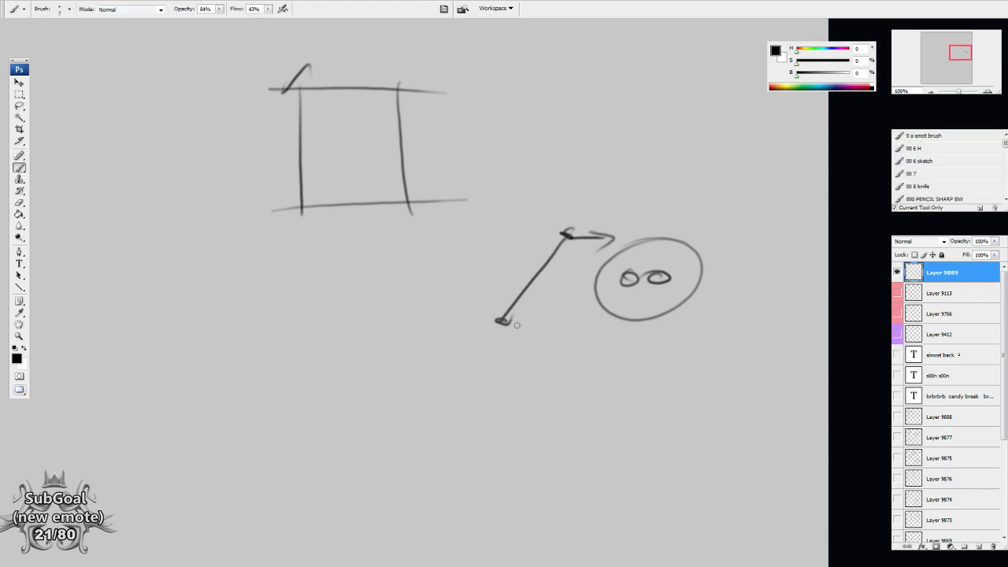
{"action": "left_click_drag", "start_coordinate": [527, 321], "coordinate": [566, 313]}
{"action": "left_click_drag", "start_coordinate": [553, 310], "coordinate": [558, 320]}
{"action": "left_click_drag", "start_coordinate": [496, 323], "coordinate": [451, 328]}
Erase the overshooting line ends and the corner tick around the box
{"action": "mouse_move", "coordinate": [380, 208]}
{"action": "left_mouse_down"}
{"action": "mouse_move", "coordinate": [541, 309]}
{"action": "mouse_move", "coordinate": [528, 332]}
{"action": "left_mouse_up"}
{"action": "key", "text": "e"}
{"action": "mouse_move", "coordinate": [455, 176]}
{"action": "left_mouse_down"}
{"action": "mouse_move", "coordinate": [495, 167]}
{"action": "mouse_move", "coordinate": [486, 159]}
{"action": "mouse_move", "coordinate": [463, 179]}
{"action": "left_mouse_up"}
{"action": "left_click_drag", "start_coordinate": [450, 320], "coordinate": [445, 299]}
{"action": "left_click_drag", "start_coordinate": [642, 292], "coordinate": [599, 298]}
{"action": "left_click_drag", "start_coordinate": [603, 189], "coordinate": [574, 192]}
Draw a trapezoid floor receding inwards from the bottom edge of the box
{"action": "key", "text": "b"}
{"action": "left_click_drag", "start_coordinate": [574, 329], "coordinate": [570, 316]}
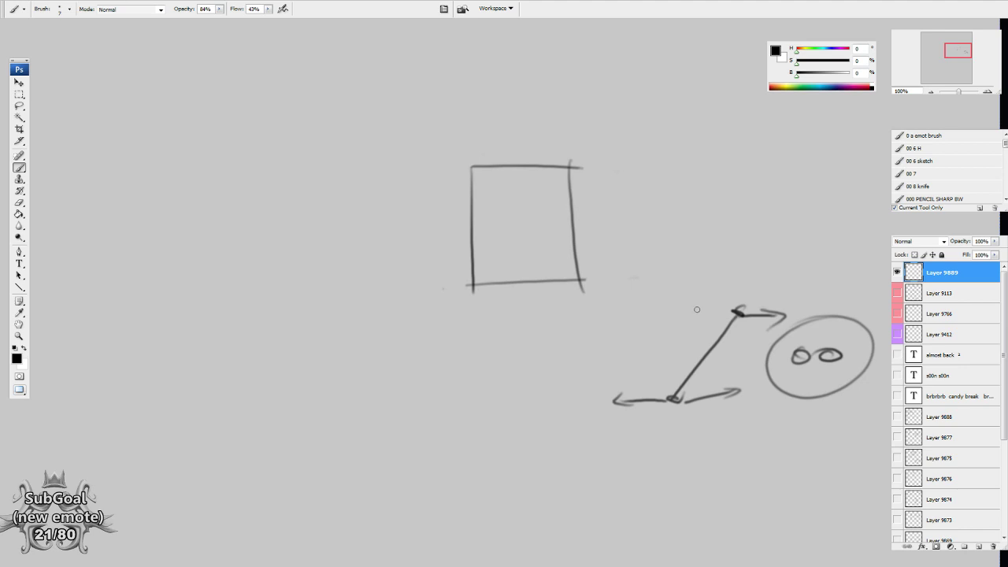
{"action": "mouse_move", "coordinate": [543, 289]}
{"action": "left_mouse_down"}
{"action": "mouse_move", "coordinate": [538, 314]}
{"action": "mouse_move", "coordinate": [470, 312]}
{"action": "left_mouse_up"}
{"action": "mouse_move", "coordinate": [498, 280]}
{"action": "left_mouse_down"}
{"action": "mouse_move", "coordinate": [538, 279]}
{"action": "mouse_move", "coordinate": [591, 313]}
{"action": "left_mouse_up"}
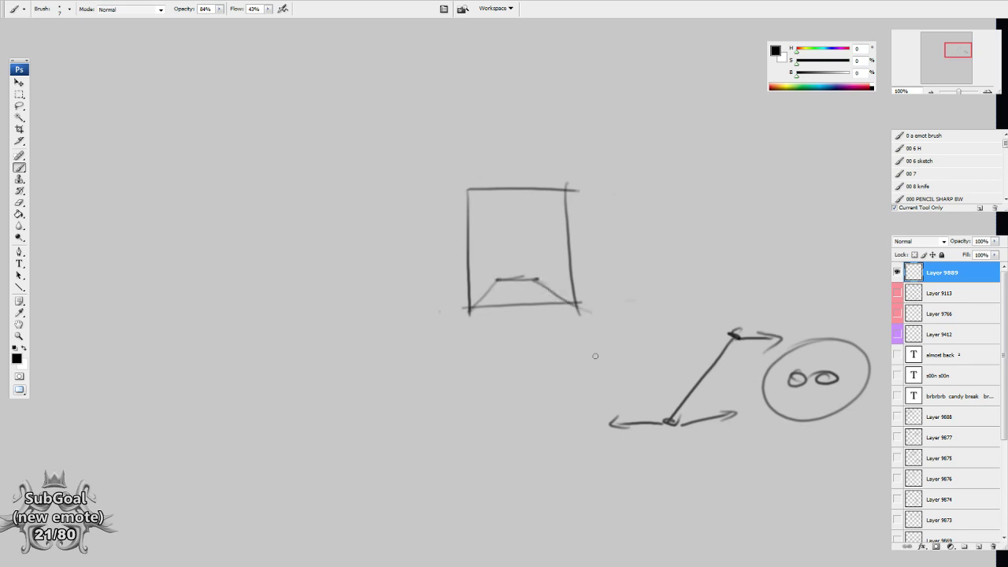
Draw a perspective view below the box with an upright panel joined to a flat floor panel
{"action": "left_click_drag", "start_coordinate": [465, 439], "coordinate": [454, 336]}
{"action": "left_click_drag", "start_coordinate": [555, 414], "coordinate": [525, 292]}
{"action": "mouse_move", "coordinate": [516, 254]}
{"action": "left_mouse_down"}
{"action": "mouse_move", "coordinate": [516, 358]}
{"action": "mouse_move", "coordinate": [516, 254]}
{"action": "mouse_move", "coordinate": [554, 228]}
{"action": "mouse_move", "coordinate": [553, 314]}
{"action": "mouse_move", "coordinate": [508, 368]}
{"action": "left_mouse_up"}
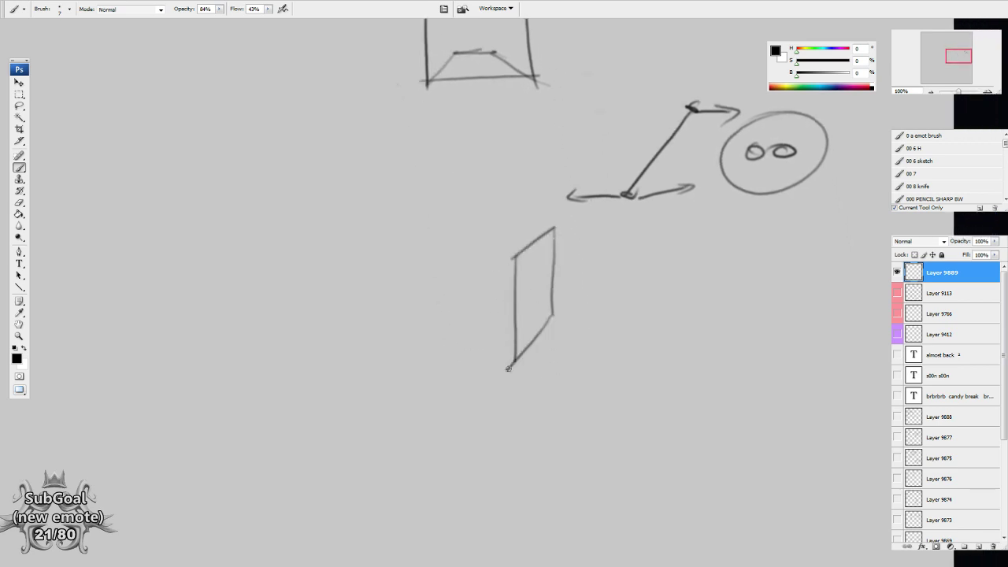
{"action": "mouse_move", "coordinate": [553, 313]}
{"action": "left_mouse_down"}
{"action": "mouse_move", "coordinate": [451, 303]}
{"action": "mouse_move", "coordinate": [397, 335]}
{"action": "mouse_move", "coordinate": [536, 356]}
{"action": "left_mouse_up"}
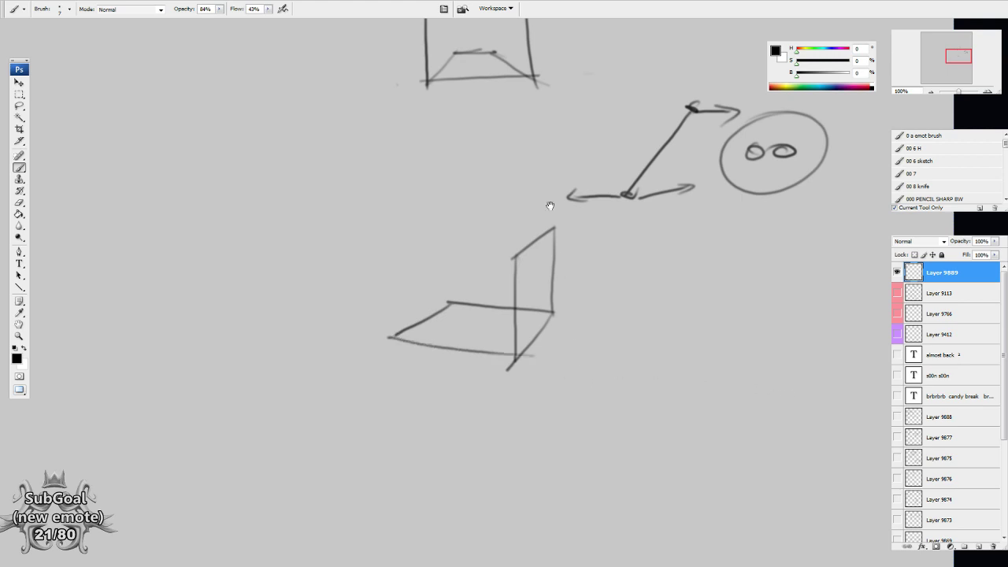
Draw an arrow towards the box's lower-right corner and add a triangle to the floor's far edge in both views
{"action": "left_click_drag", "start_coordinate": [550, 205], "coordinate": [551, 346]}
{"action": "mouse_move", "coordinate": [533, 241]}
{"action": "left_mouse_down"}
{"action": "mouse_move", "coordinate": [561, 285]}
{"action": "mouse_move", "coordinate": [533, 241]}
{"action": "left_mouse_up"}
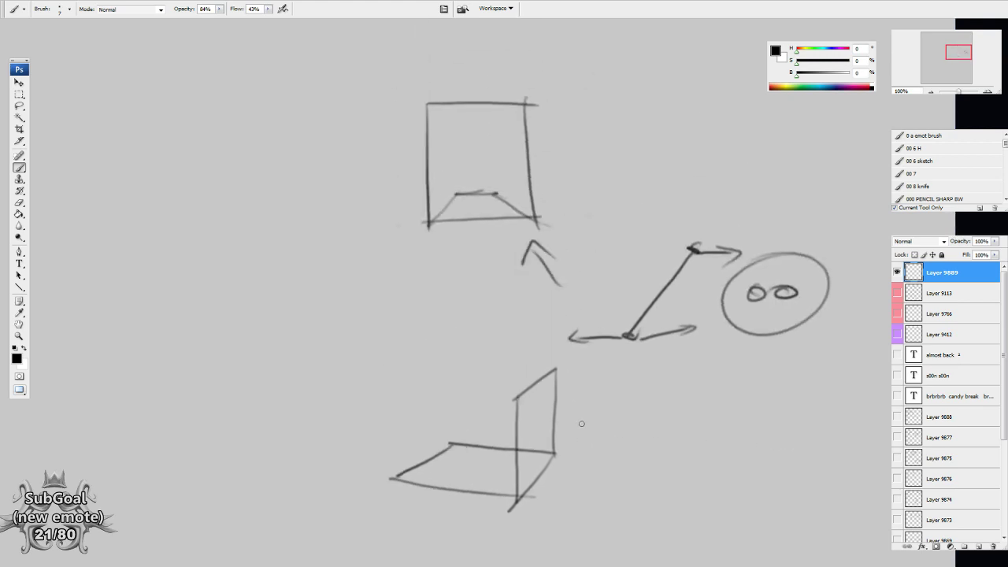
{"action": "left_click_drag", "start_coordinate": [550, 436], "coordinate": [550, 384]}
{"action": "mouse_move", "coordinate": [454, 389]}
{"action": "left_mouse_down"}
{"action": "mouse_move", "coordinate": [411, 356]}
{"action": "mouse_move", "coordinate": [396, 429]}
{"action": "left_mouse_up"}
{"action": "mouse_move", "coordinate": [456, 142]}
{"action": "left_mouse_down"}
{"action": "mouse_move", "coordinate": [476, 103]}
{"action": "mouse_move", "coordinate": [498, 141]}
{"action": "left_mouse_up"}
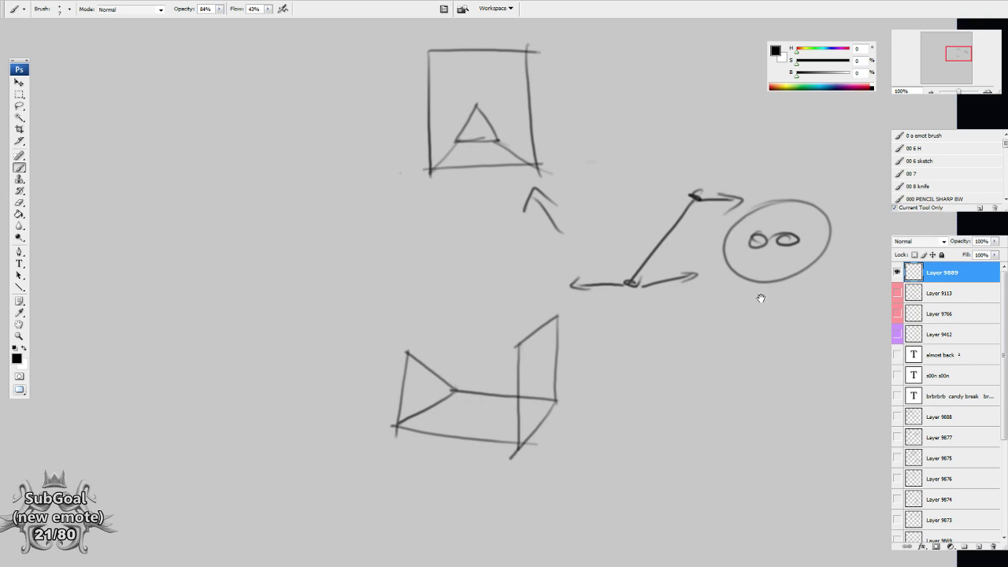
Lasso the circle face and move it down below the arrowed diagonal line
{"action": "left_click_drag", "start_coordinate": [761, 299], "coordinate": [763, 297]}
{"action": "key", "text": "l"}
{"action": "left_click_drag", "start_coordinate": [733, 213], "coordinate": [798, 181]}
{"action": "mouse_move", "coordinate": [805, 270]}
{"action": "left_mouse_down"}
{"action": "mouse_move", "coordinate": [769, 417]}
{"action": "mouse_move", "coordinate": [766, 403]}
{"action": "left_mouse_up"}
{"action": "key", "text": "ctrl+d"}
Add dark pupils and a toothed mouth to the circle face
{"action": "key", "text": "b"}
{"action": "mouse_move", "coordinate": [702, 388]}
{"action": "left_mouse_down"}
{"action": "mouse_move", "coordinate": [775, 394]}
{"action": "mouse_move", "coordinate": [745, 393]}
{"action": "left_mouse_up"}
{"action": "mouse_move", "coordinate": [749, 393]}
{"action": "left_mouse_down"}
{"action": "mouse_move", "coordinate": [769, 393]}
{"action": "mouse_move", "coordinate": [731, 392]}
{"action": "mouse_move", "coordinate": [753, 401]}
{"action": "left_mouse_up"}
{"action": "left_click_drag", "start_coordinate": [645, 457], "coordinate": [649, 443]}
{"action": "left_click_drag", "start_coordinate": [535, 407], "coordinate": [523, 459]}
Draw a triangular peak on the perspective view's upright panel and a matching roof triangle on top of the box
{"action": "mouse_move", "coordinate": [508, 376]}
{"action": "left_mouse_down"}
{"action": "mouse_move", "coordinate": [528, 298]}
{"action": "mouse_move", "coordinate": [550, 345]}
{"action": "left_mouse_up"}
{"action": "left_click_drag", "start_coordinate": [531, 292], "coordinate": [540, 319]}
{"action": "left_click_drag", "start_coordinate": [484, 163], "coordinate": [511, 322]}
{"action": "left_click_drag", "start_coordinate": [448, 241], "coordinate": [510, 160]}
{"action": "left_click_drag", "start_coordinate": [547, 240], "coordinate": [511, 174]}
Erase the arrow below the box's lower-right corner
{"action": "scroll", "coordinate": [385, 281], "scroll_direction": "down", "scroll_amount": 5}
{"action": "scroll", "coordinate": [509, 318], "scroll_direction": "left", "scroll_amount": 2}
{"action": "key", "text": "e"}
{"action": "mouse_move", "coordinate": [561, 244]}
{"action": "left_mouse_down"}
{"action": "mouse_move", "coordinate": [552, 225]}
{"action": "mouse_move", "coordinate": [607, 281]}
{"action": "left_mouse_up"}
{"action": "scroll", "coordinate": [570, 244], "scroll_direction": "up", "scroll_amount": 1}
Darken the box's left edge and the floor diagonal leading inwards from its lower-left corner
{"action": "key", "text": "b"}
{"action": "mouse_move", "coordinate": [490, 285]}
{"action": "left_mouse_down"}
{"action": "mouse_move", "coordinate": [468, 378]}
{"action": "mouse_move", "coordinate": [475, 362]}
{"action": "left_mouse_up"}
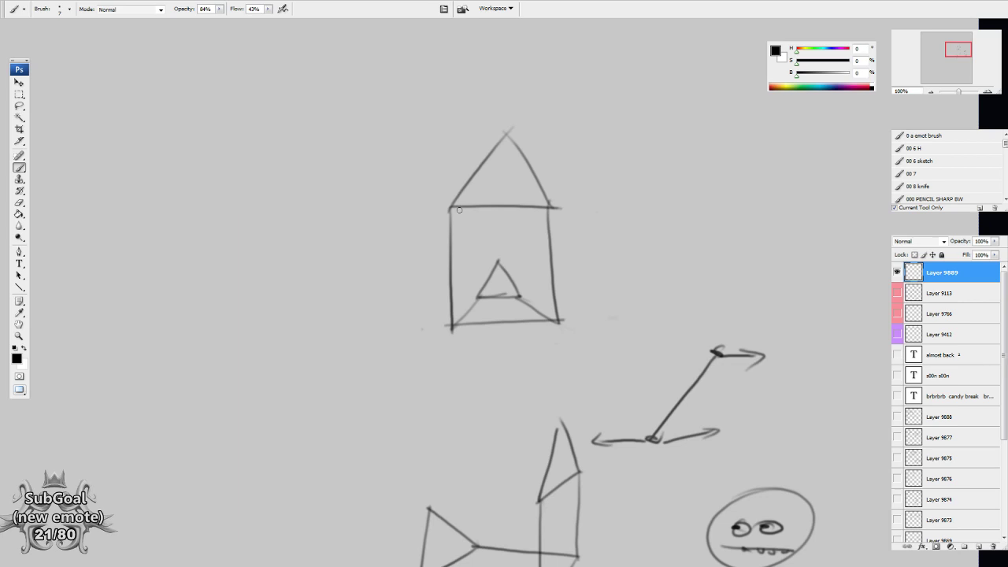
{"action": "mouse_move", "coordinate": [448, 209]}
{"action": "left_mouse_down"}
{"action": "mouse_move", "coordinate": [448, 322]}
{"action": "mouse_move", "coordinate": [480, 297]}
{"action": "left_mouse_up"}
Copy the diagonal line with its upper dot to the left of the box and rotate it towards the darkened edge
{"action": "key", "text": "l"}
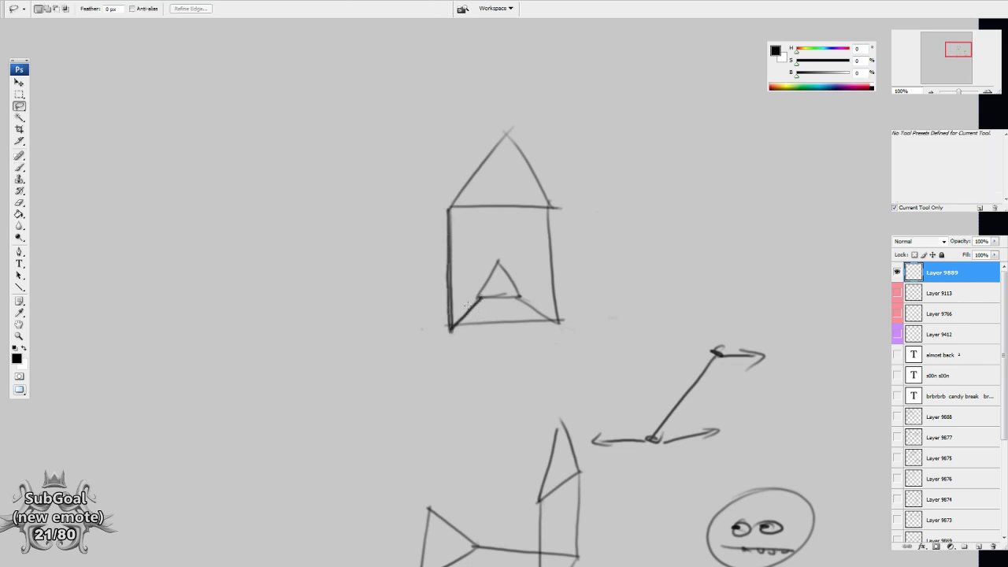
{"action": "left_click_drag", "start_coordinate": [583, 387], "coordinate": [563, 329]}
{"action": "mouse_move", "coordinate": [638, 279]}
{"action": "left_mouse_down"}
{"action": "mouse_move", "coordinate": [622, 370]}
{"action": "mouse_move", "coordinate": [721, 323]}
{"action": "left_mouse_up"}
{"action": "mouse_move", "coordinate": [657, 356]}
{"action": "left_mouse_down"}
{"action": "mouse_move", "coordinate": [366, 286]}
{"action": "mouse_move", "coordinate": [345, 260]}
{"action": "mouse_move", "coordinate": [310, 282]}
{"action": "left_mouse_up"}
{"action": "key", "text": "ctrl+t"}
{"action": "mouse_move", "coordinate": [327, 334]}
{"action": "left_mouse_down"}
{"action": "mouse_move", "coordinate": [367, 302]}
{"action": "mouse_move", "coordinate": [383, 302]}
{"action": "mouse_move", "coordinate": [310, 350]}
{"action": "left_mouse_up"}
{"action": "key", "text": "Return"}
{"action": "key", "text": "ctrl+d"}
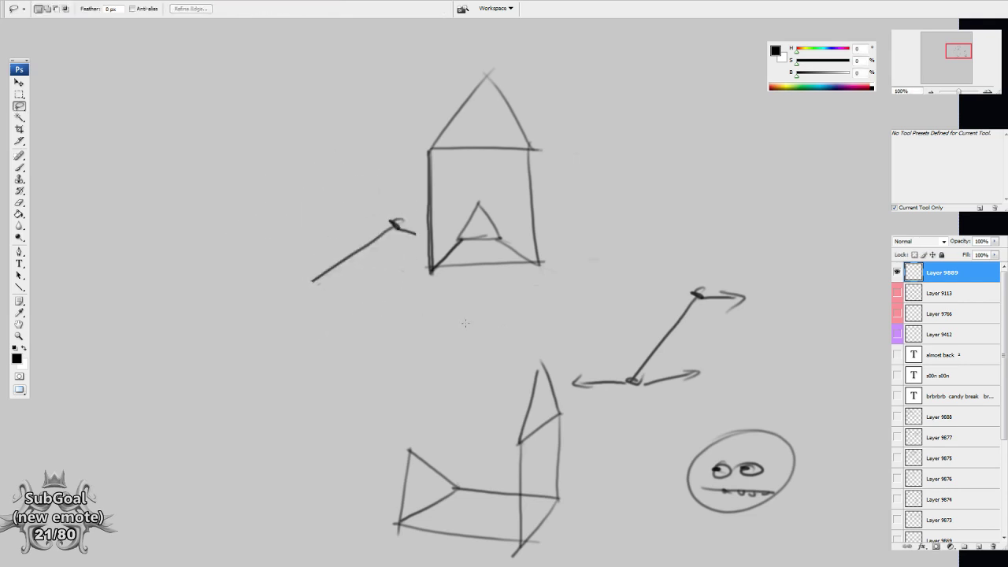
Draw a new larger square in the empty area left of the existing sketches
{"action": "key", "text": "b"}
{"action": "left_click_drag", "start_coordinate": [445, 351], "coordinate": [433, 249]}
{"action": "mouse_move", "coordinate": [341, 335]}
{"action": "left_mouse_down"}
{"action": "mouse_move", "coordinate": [474, 345]}
{"action": "mouse_move", "coordinate": [635, 320]}
{"action": "left_mouse_up"}
{"action": "left_click_drag", "start_coordinate": [547, 343], "coordinate": [559, 338]}
{"action": "left_click_drag", "start_coordinate": [466, 281], "coordinate": [499, 266]}
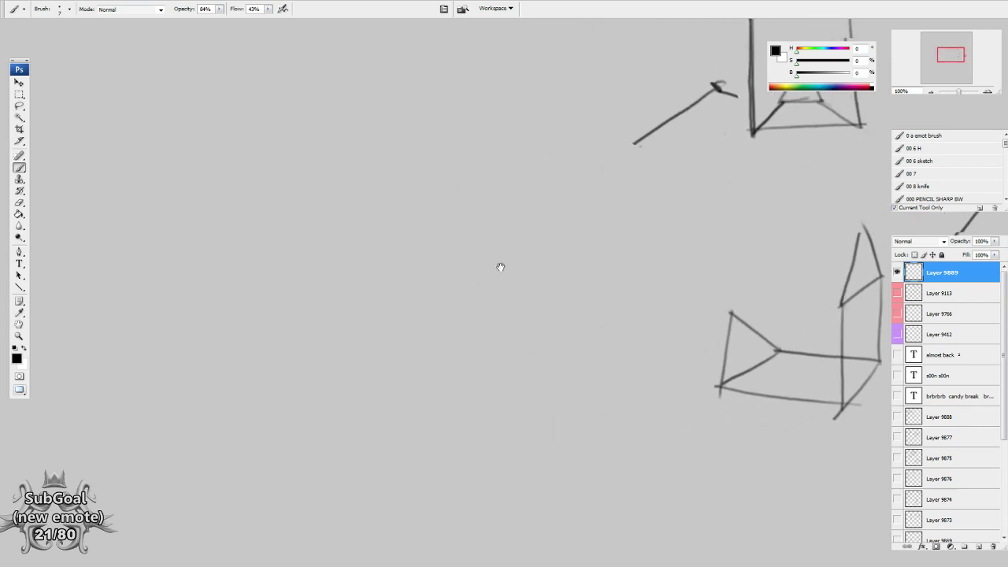
{"action": "left_click_drag", "start_coordinate": [429, 245], "coordinate": [460, 226]}
{"action": "left_click_drag", "start_coordinate": [407, 159], "coordinate": [405, 297]}
{"action": "mouse_move", "coordinate": [405, 164]}
{"action": "left_mouse_down"}
{"action": "mouse_move", "coordinate": [543, 191]}
{"action": "mouse_move", "coordinate": [540, 311]}
{"action": "left_mouse_up"}
{"action": "left_click_drag", "start_coordinate": [393, 301], "coordinate": [560, 299]}
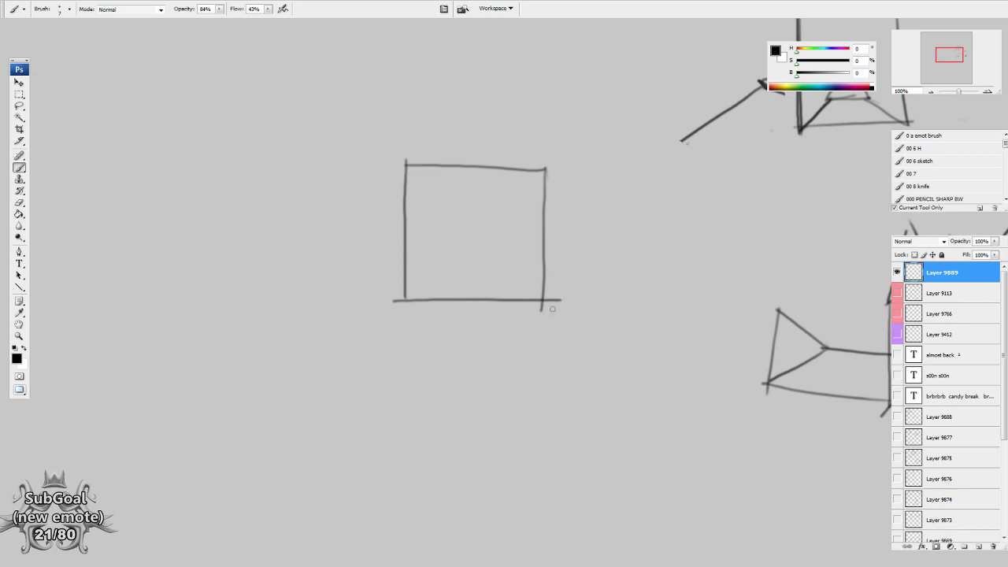
{"action": "left_click_drag", "start_coordinate": [459, 260], "coordinate": [457, 289]}
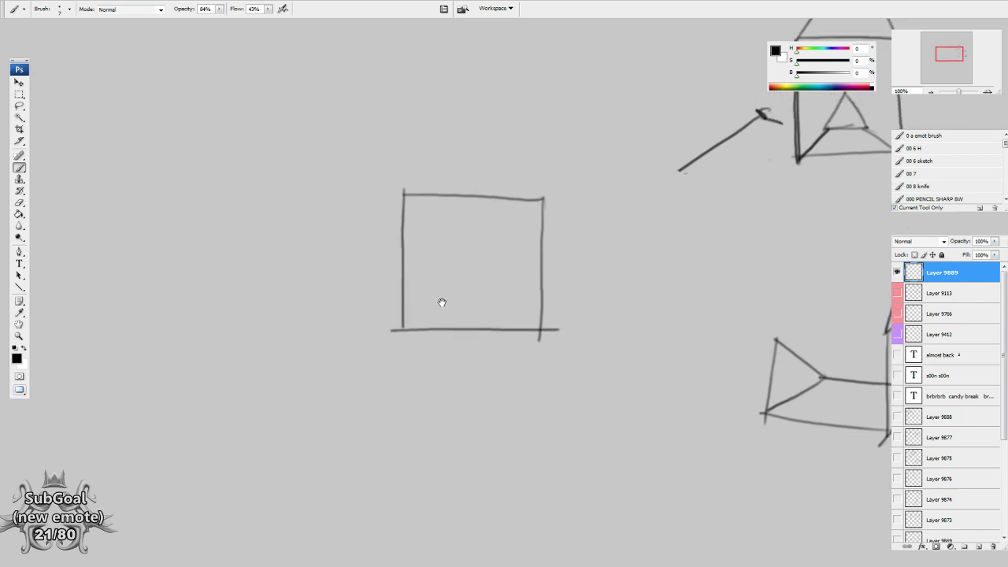
Draw a slanted left side in the new square and erase its vertical left edge and upper-left corner
{"action": "mouse_move", "coordinate": [404, 324]}
{"action": "left_mouse_down"}
{"action": "mouse_move", "coordinate": [465, 200]}
{"action": "mouse_move", "coordinate": [402, 281]}
{"action": "mouse_move", "coordinate": [398, 327]}
{"action": "left_mouse_up"}
{"action": "key", "text": "e"}
{"action": "left_click_drag", "start_coordinate": [421, 200], "coordinate": [465, 197]}
{"action": "key", "text": "b"}
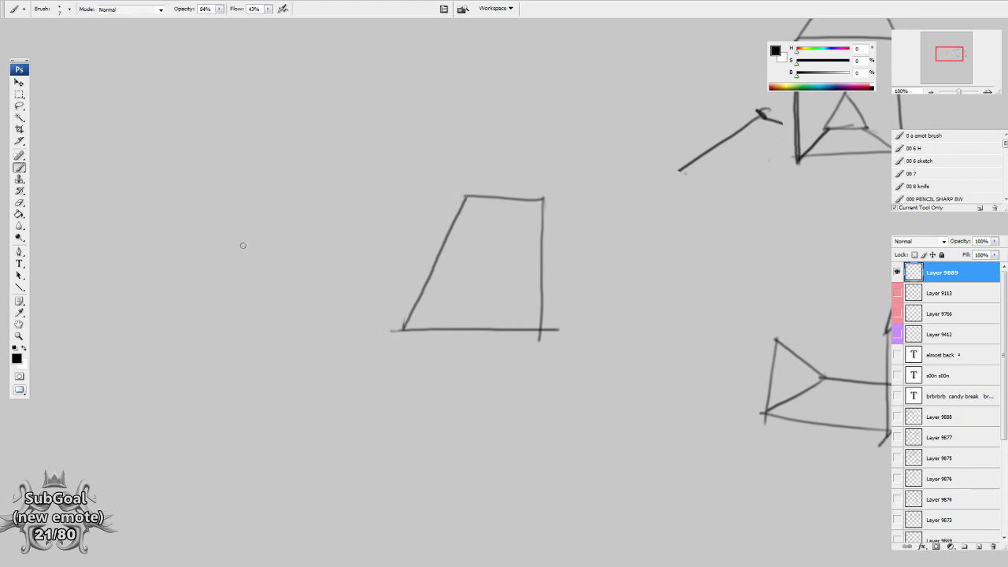
Erase the small triangle and the trapezoid floor inside the roofed box
{"action": "left_click_drag", "start_coordinate": [682, 315], "coordinate": [500, 373]}
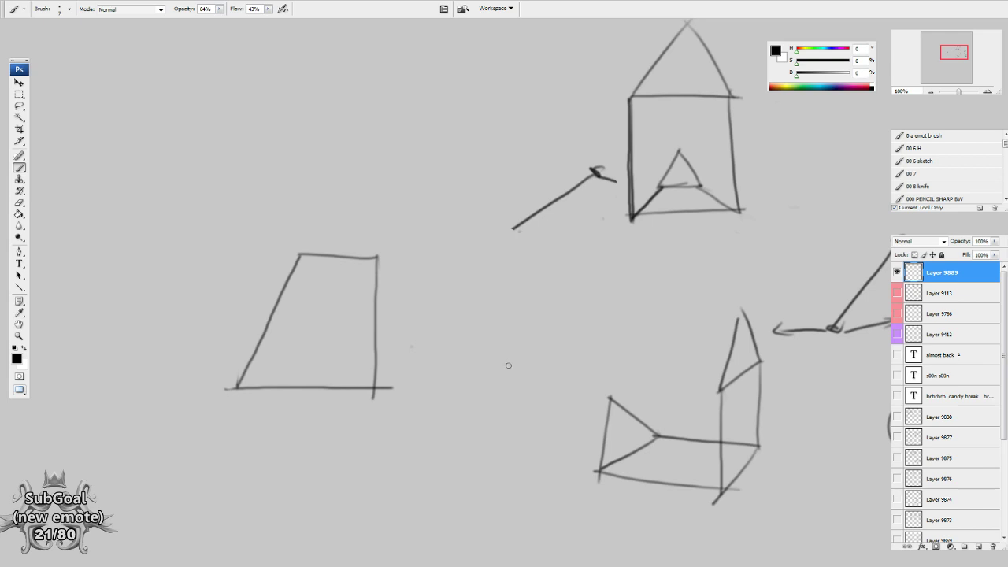
{"action": "mouse_move", "coordinate": [617, 282]}
{"action": "left_mouse_down"}
{"action": "mouse_move", "coordinate": [598, 308]}
{"action": "mouse_move", "coordinate": [567, 270]}
{"action": "left_mouse_up"}
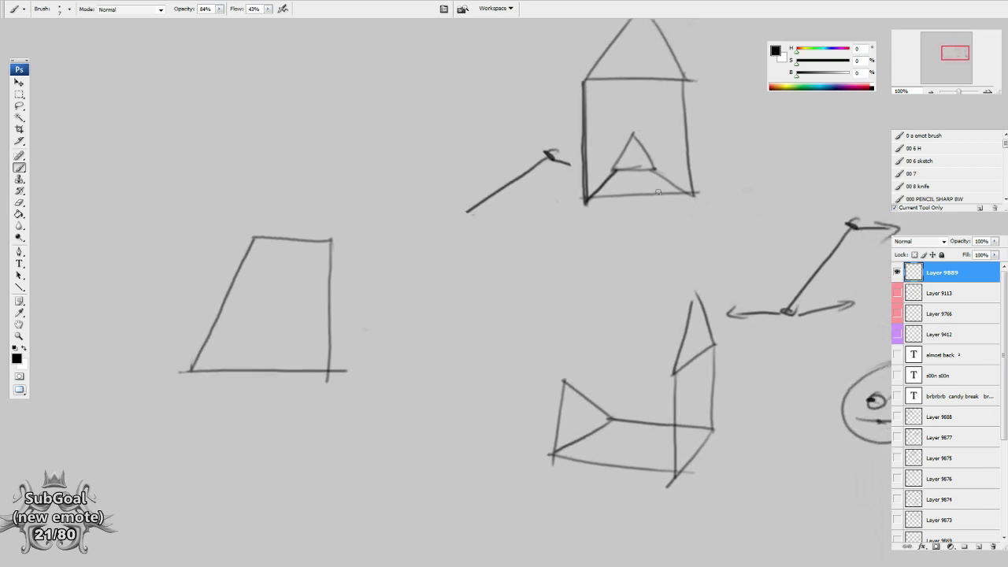
{"action": "key", "text": "e"}
{"action": "mouse_move", "coordinate": [636, 136]}
{"action": "left_mouse_down"}
{"action": "mouse_move", "coordinate": [644, 153]}
{"action": "mouse_move", "coordinate": [595, 195]}
{"action": "left_mouse_up"}
{"action": "scroll", "coordinate": [677, 180], "scroll_direction": "up", "scroll_amount": 3}
{"action": "key", "text": "b"}
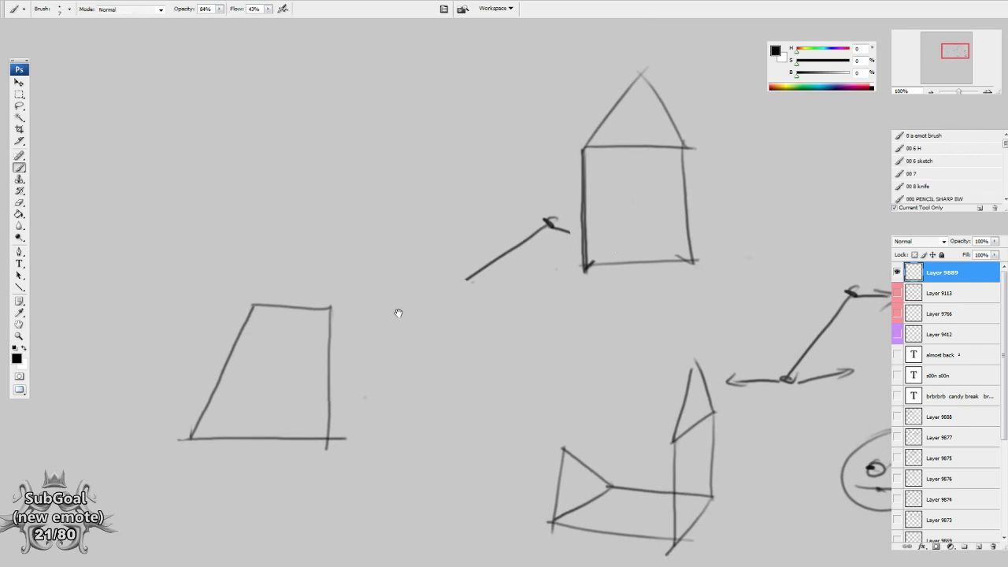
Darken the top and bottom edges of the roofed box and the trapezoid, extending the trapezoid's top line leftwards
{"action": "left_click_drag", "start_coordinate": [398, 314], "coordinate": [423, 316]}
{"action": "left_click_drag", "start_coordinate": [612, 152], "coordinate": [708, 148]}
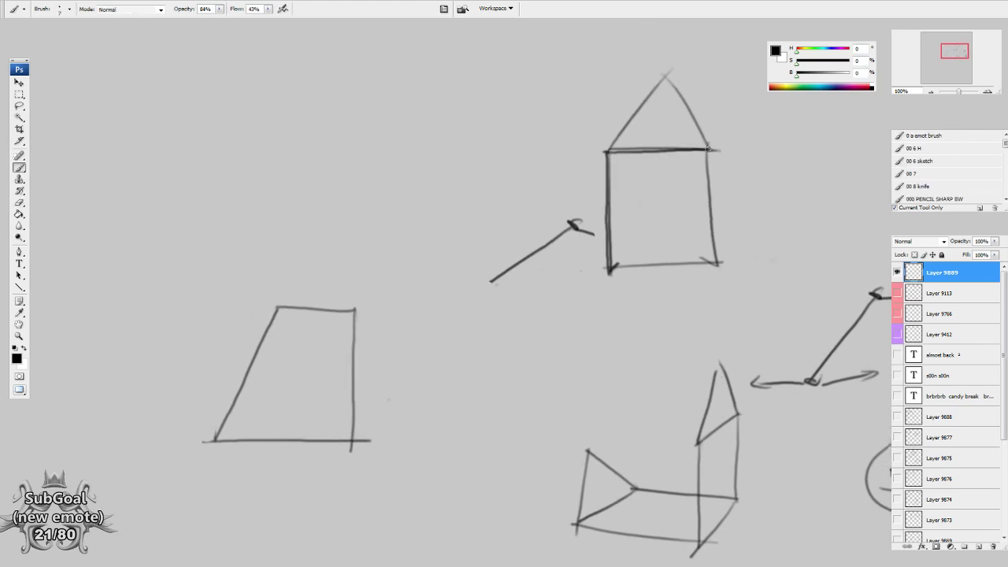
{"action": "left_click_drag", "start_coordinate": [605, 270], "coordinate": [715, 261]}
{"action": "left_click_drag", "start_coordinate": [200, 443], "coordinate": [386, 430]}
{"action": "left_click_drag", "start_coordinate": [274, 307], "coordinate": [352, 311]}
{"action": "left_click_drag", "start_coordinate": [218, 308], "coordinate": [280, 306]}
Draw a short upper line inside the roofed box and connect it to the two lower corners with slanted sides
{"action": "mouse_move", "coordinate": [687, 193]}
{"action": "left_mouse_down"}
{"action": "mouse_move", "coordinate": [676, 209]}
{"action": "mouse_move", "coordinate": [661, 187]}
{"action": "mouse_move", "coordinate": [685, 186]}
{"action": "left_mouse_up"}
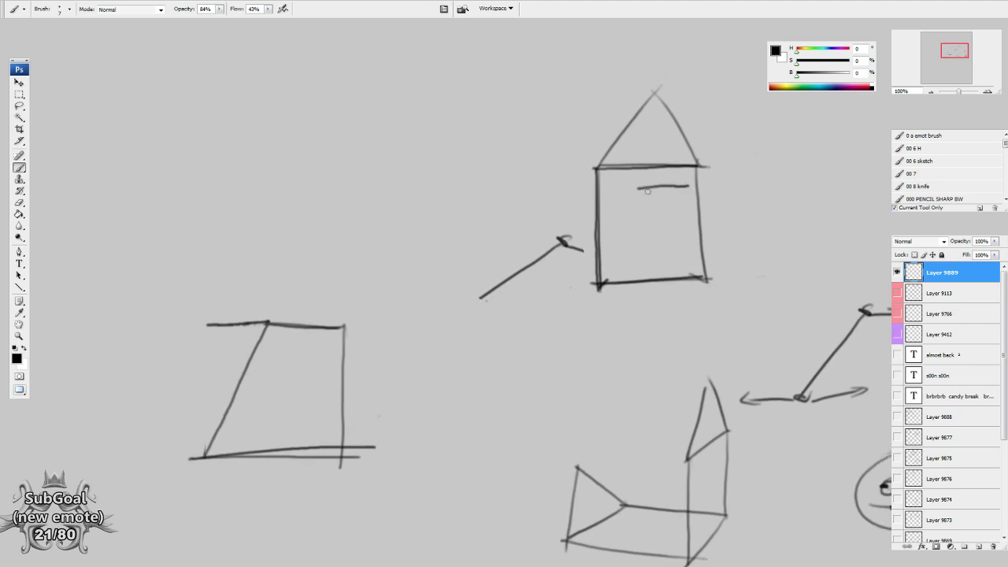
{"action": "left_click_drag", "start_coordinate": [623, 294], "coordinate": [607, 308]}
{"action": "left_click_drag", "start_coordinate": [619, 204], "coordinate": [582, 299]}
{"action": "left_click_drag", "start_coordinate": [667, 202], "coordinate": [684, 296]}
{"action": "left_click_drag", "start_coordinate": [641, 370], "coordinate": [639, 365]}
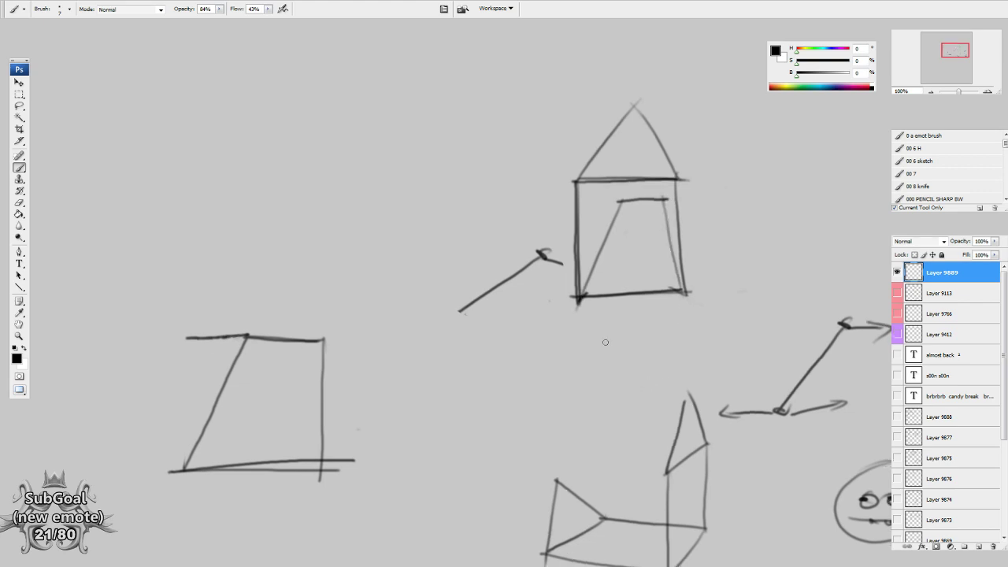
Draw a raised, tilted panel rising from the right-hand base edge of the perspective view
{"action": "left_click_drag", "start_coordinate": [683, 472], "coordinate": [580, 314]}
{"action": "left_click_drag", "start_coordinate": [474, 297], "coordinate": [476, 294]}
{"action": "mouse_move", "coordinate": [605, 369]}
{"action": "left_mouse_down"}
{"action": "mouse_move", "coordinate": [610, 384]}
{"action": "mouse_move", "coordinate": [482, 308]}
{"action": "mouse_move", "coordinate": [433, 323]}
{"action": "mouse_move", "coordinate": [573, 428]}
{"action": "left_mouse_up"}
{"action": "left_click_drag", "start_coordinate": [509, 418], "coordinate": [497, 378]}
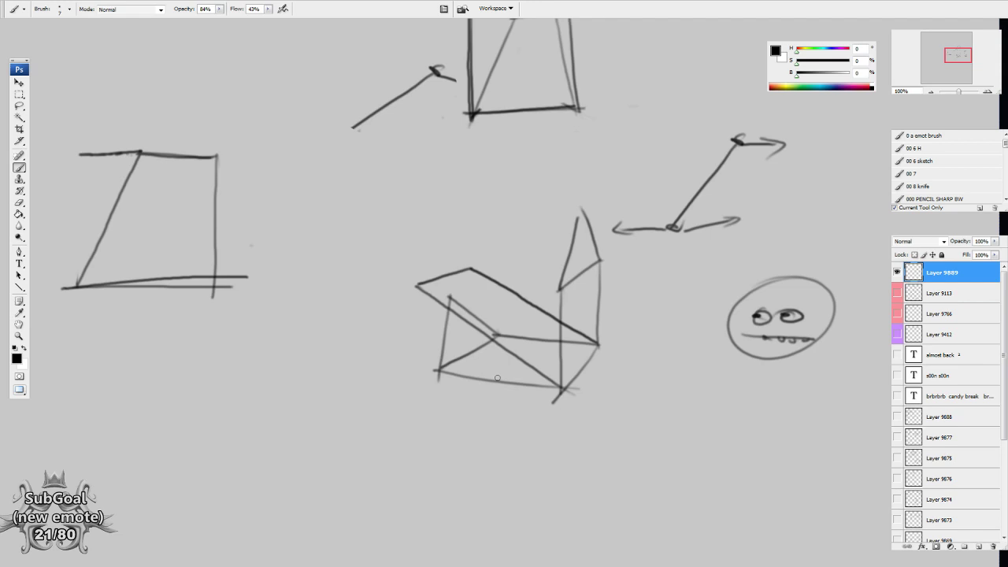
Draw a plain rectangle to the right of the roofed box with an arrow pointing at it
{"action": "scroll", "coordinate": [586, 241], "scroll_direction": "up", "scroll_amount": 5}
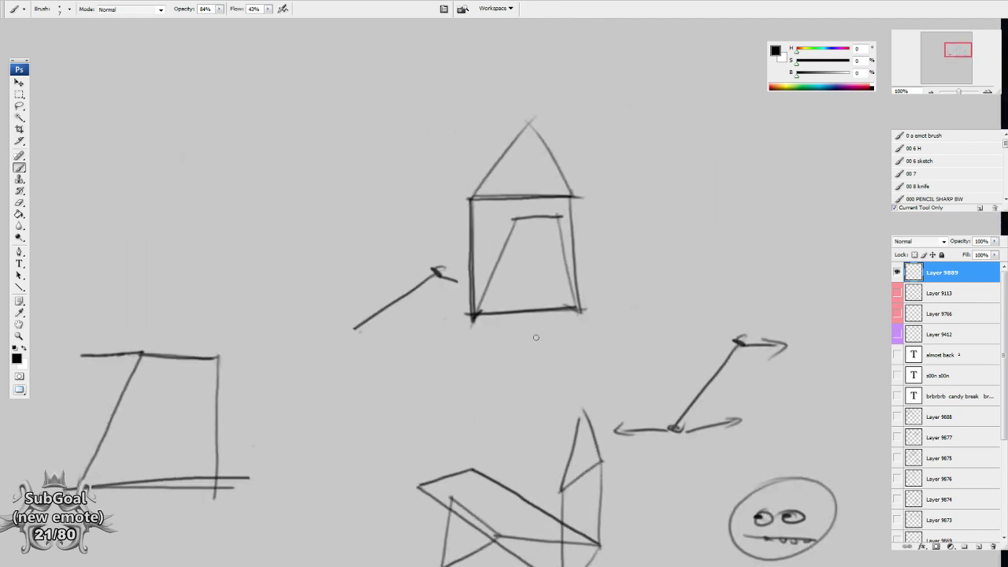
{"action": "scroll", "coordinate": [535, 354], "scroll_direction": "down", "scroll_amount": 2}
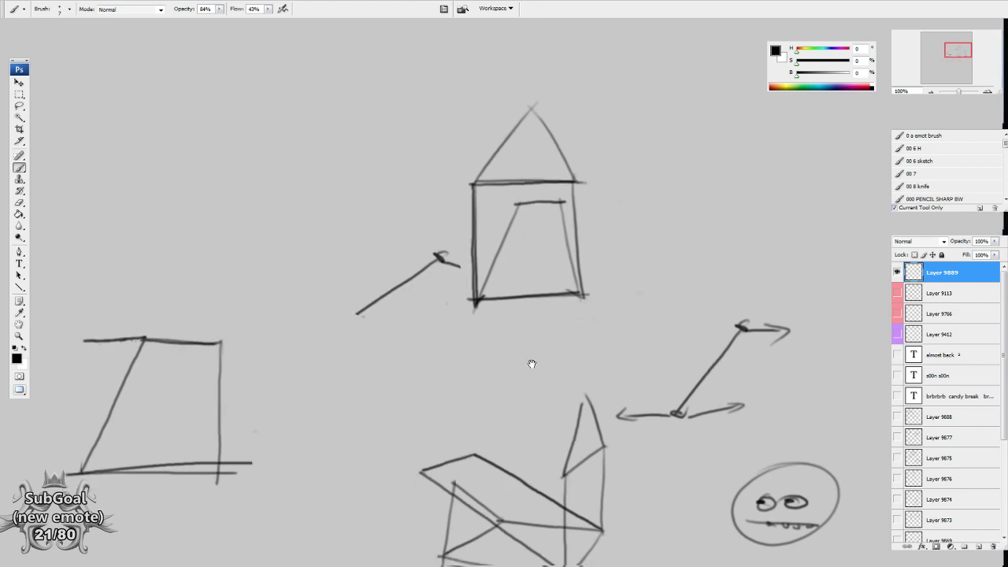
{"action": "mouse_move", "coordinate": [389, 255]}
{"action": "left_mouse_down"}
{"action": "mouse_move", "coordinate": [545, 292]}
{"action": "mouse_move", "coordinate": [588, 326]}
{"action": "mouse_move", "coordinate": [442, 251]}
{"action": "left_mouse_up"}
{"action": "mouse_move", "coordinate": [691, 411]}
{"action": "left_mouse_down"}
{"action": "mouse_move", "coordinate": [651, 360]}
{"action": "mouse_move", "coordinate": [513, 365]}
{"action": "left_mouse_up"}
{"action": "left_click_drag", "start_coordinate": [531, 76], "coordinate": [525, 160]}
{"action": "mouse_move", "coordinate": [523, 159]}
{"action": "left_mouse_down"}
{"action": "mouse_move", "coordinate": [600, 161]}
{"action": "mouse_move", "coordinate": [584, 72]}
{"action": "mouse_move", "coordinate": [524, 71]}
{"action": "left_mouse_up"}
{"action": "left_click_drag", "start_coordinate": [651, 96], "coordinate": [645, 123]}
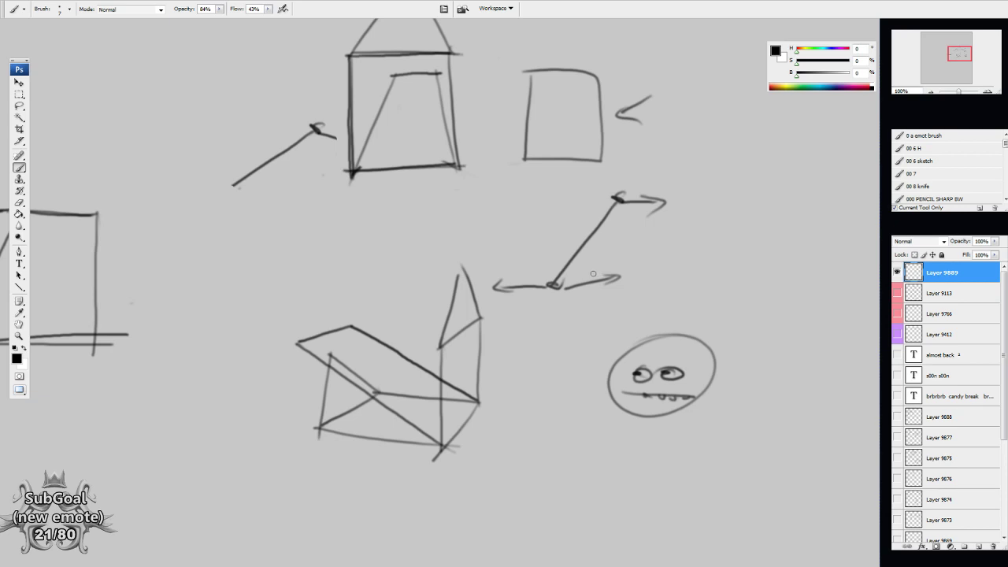
Erase the trapezoid's bottom lines and the leftward extension of its top line
{"action": "left_click_drag", "start_coordinate": [437, 286], "coordinate": [611, 302]}
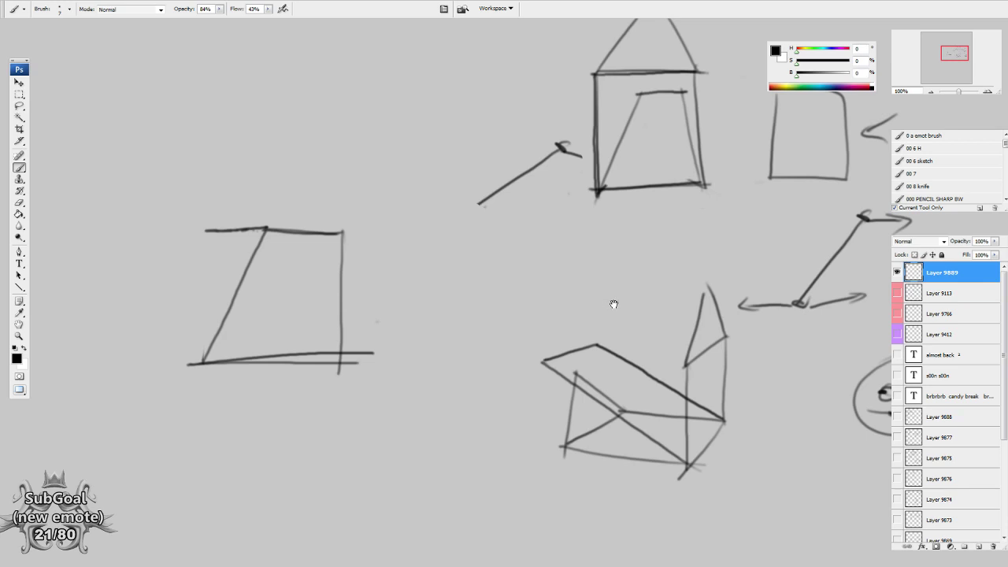
{"action": "left_click_drag", "start_coordinate": [609, 304], "coordinate": [613, 301]}
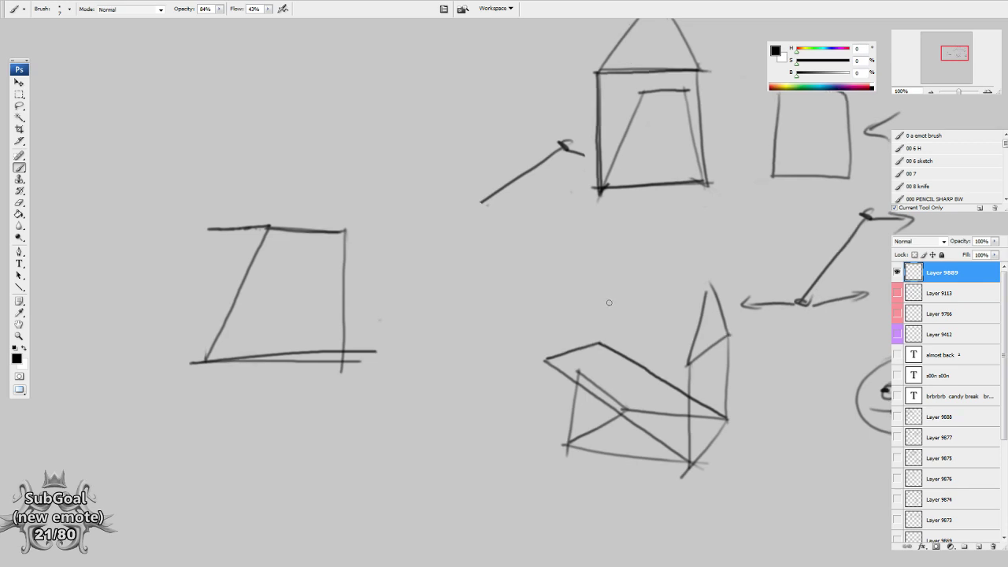
{"action": "left_click_drag", "start_coordinate": [506, 371], "coordinate": [587, 306]}
{"action": "key", "text": "e"}
{"action": "left_click_drag", "start_coordinate": [465, 286], "coordinate": [264, 290]}
{"action": "mouse_move", "coordinate": [264, 290]}
{"action": "left_mouse_down"}
{"action": "mouse_move", "coordinate": [481, 289]}
{"action": "mouse_move", "coordinate": [265, 313]}
{"action": "left_mouse_up"}
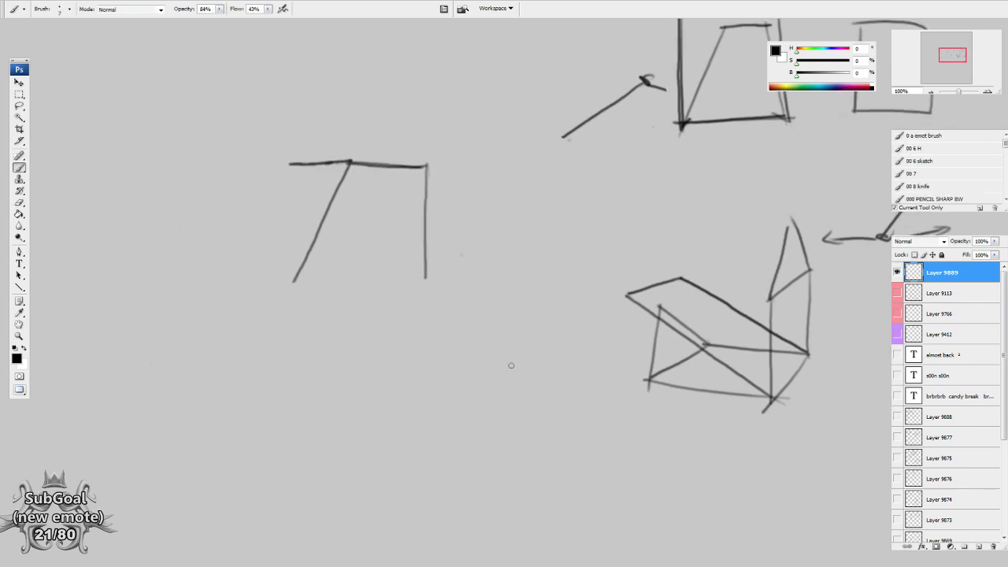
{"action": "left_click_drag", "start_coordinate": [509, 364], "coordinate": [521, 359]}
{"action": "mouse_move", "coordinate": [299, 159]}
{"action": "left_mouse_down"}
{"action": "mouse_move", "coordinate": [354, 150]}
{"action": "mouse_move", "coordinate": [386, 162]}
{"action": "mouse_move", "coordinate": [376, 156]}
{"action": "mouse_move", "coordinate": [509, 160]}
{"action": "left_mouse_up"}
Redraw the trapezoid's top and bottom edges, add a second panel tapering downwards beneath it, and trim the overshoots
{"action": "key", "text": "b"}
{"action": "left_click_drag", "start_coordinate": [362, 155], "coordinate": [468, 163]}
{"action": "left_click_drag", "start_coordinate": [439, 264], "coordinate": [438, 290]}
{"action": "left_click_drag", "start_coordinate": [296, 280], "coordinate": [487, 284]}
{"action": "left_click_drag", "start_coordinate": [493, 315], "coordinate": [501, 257]}
{"action": "mouse_move", "coordinate": [307, 219]}
{"action": "left_mouse_down"}
{"action": "mouse_move", "coordinate": [361, 336]}
{"action": "mouse_move", "coordinate": [469, 331]}
{"action": "left_mouse_up"}
{"action": "left_click_drag", "start_coordinate": [444, 227], "coordinate": [441, 332]}
{"action": "mouse_move", "coordinate": [466, 206]}
{"action": "left_mouse_down"}
{"action": "mouse_move", "coordinate": [464, 326]}
{"action": "mouse_move", "coordinate": [452, 329]}
{"action": "mouse_move", "coordinate": [463, 205]}
{"action": "left_mouse_up"}
{"action": "key", "text": "e"}
{"action": "left_click_drag", "start_coordinate": [466, 432], "coordinate": [452, 433]}
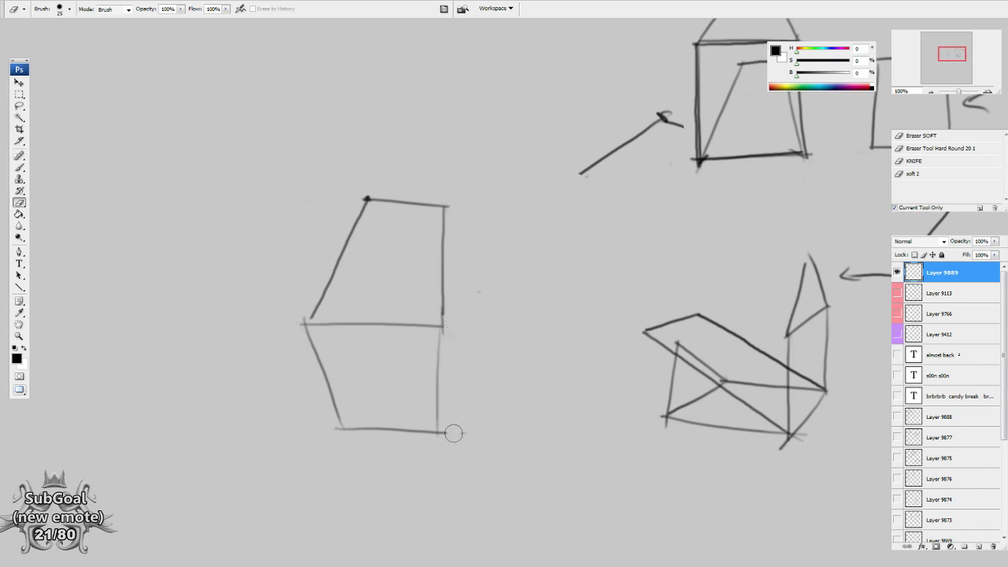
Draw short rightward arrows from the three corners along the right edge of the two-panel shape
{"action": "key", "text": "b"}
{"action": "left_click_drag", "start_coordinate": [438, 324], "coordinate": [469, 332]}
{"action": "mouse_move", "coordinate": [444, 208]}
{"action": "left_mouse_down"}
{"action": "mouse_move", "coordinate": [467, 210]}
{"action": "mouse_move", "coordinate": [471, 225]}
{"action": "left_mouse_up"}
{"action": "left_click_drag", "start_coordinate": [438, 431], "coordinate": [465, 431]}
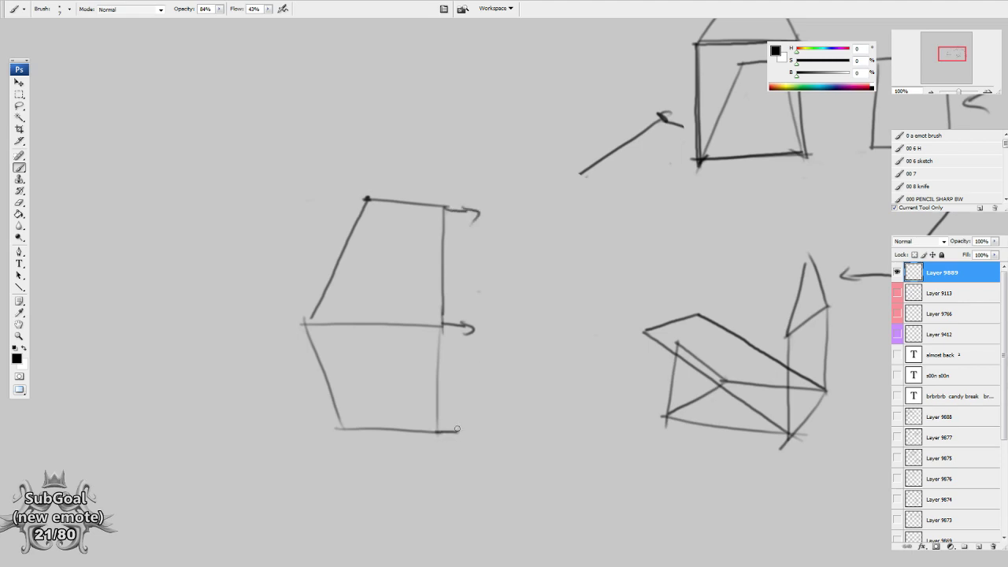
Draw a flat diamond-shaped plane in perspective in the empty area below the existing sketches
{"action": "scroll", "coordinate": [513, 338], "scroll_direction": "down", "scroll_amount": 1}
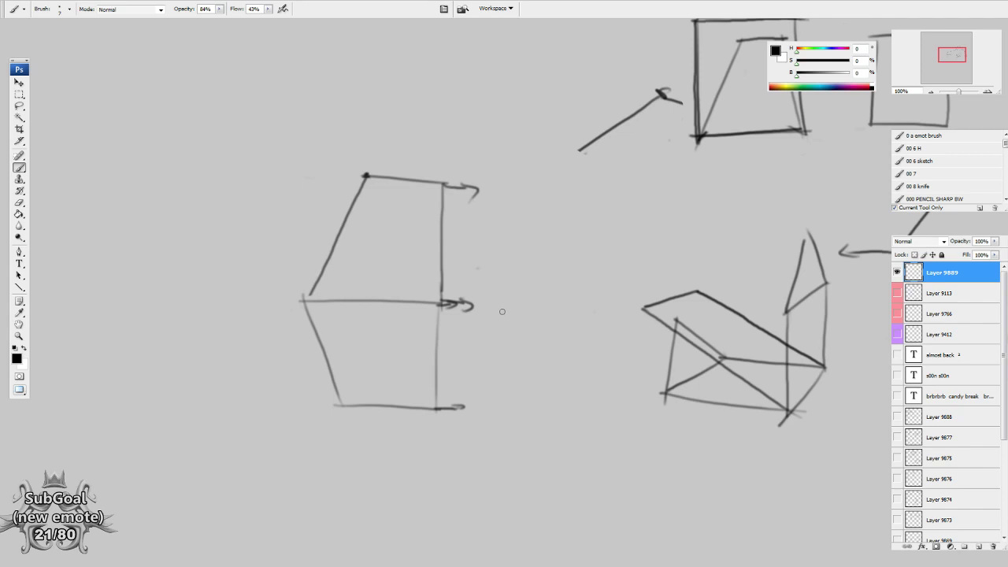
{"action": "mouse_move", "coordinate": [502, 247]}
{"action": "left_mouse_down"}
{"action": "mouse_move", "coordinate": [415, 168]}
{"action": "mouse_move", "coordinate": [433, 286]}
{"action": "left_mouse_up"}
{"action": "left_click_drag", "start_coordinate": [578, 312], "coordinate": [571, 271]}
{"action": "left_click_drag", "start_coordinate": [573, 489], "coordinate": [548, 287]}
{"action": "left_click_drag", "start_coordinate": [528, 231], "coordinate": [394, 271]}
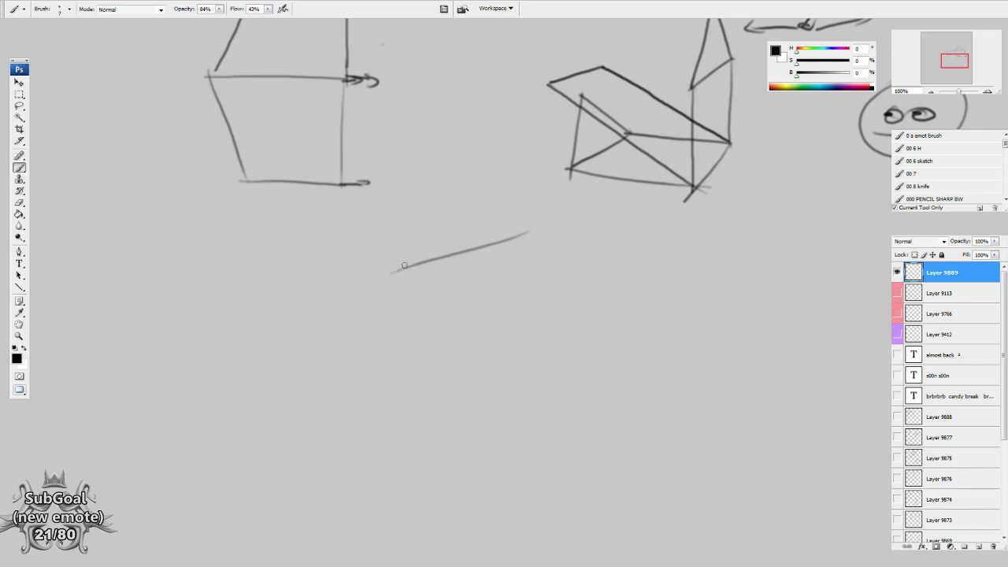
{"action": "mouse_move", "coordinate": [532, 236]}
{"action": "left_mouse_down"}
{"action": "mouse_move", "coordinate": [634, 267]}
{"action": "mouse_move", "coordinate": [506, 329]}
{"action": "left_mouse_up"}
{"action": "left_click_drag", "start_coordinate": [391, 271], "coordinate": [545, 325]}
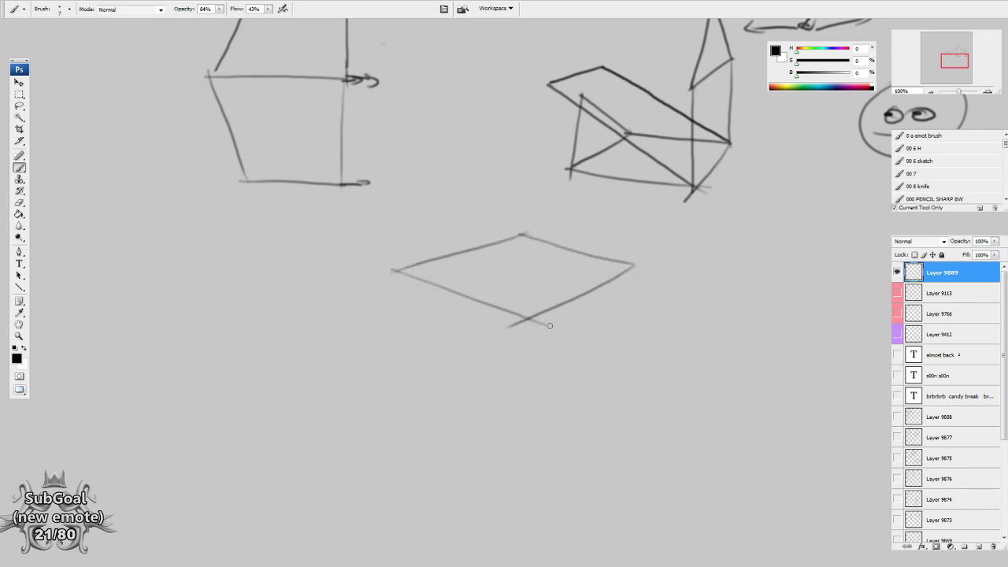
Draw a side panel folding down from the diamond plane's lower right edge and a small curved arrow over the fold
{"action": "left_click_drag", "start_coordinate": [473, 326], "coordinate": [455, 315]}
{"action": "left_click_drag", "start_coordinate": [646, 386], "coordinate": [640, 377]}
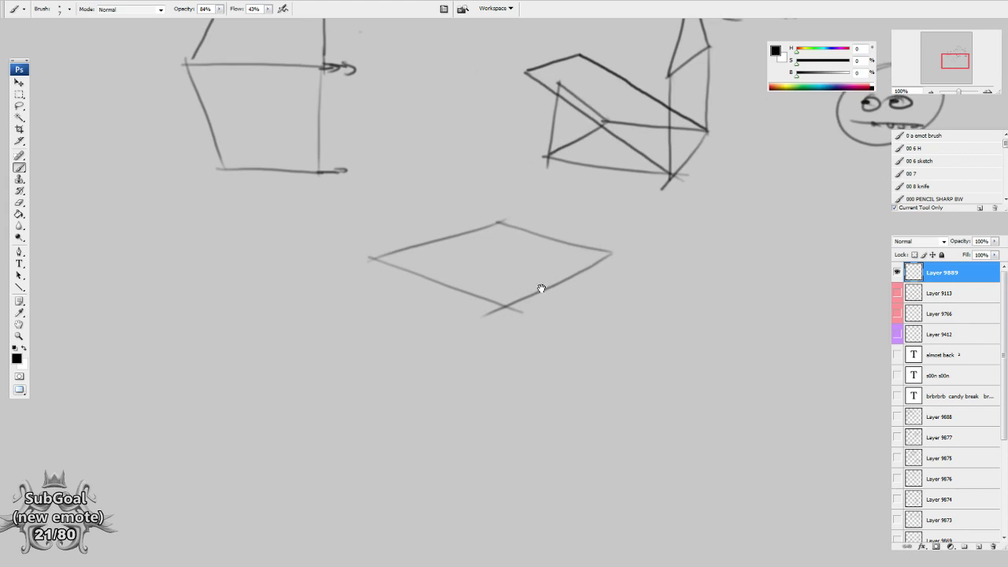
{"action": "left_click_drag", "start_coordinate": [505, 307], "coordinate": [495, 403]}
{"action": "left_click_drag", "start_coordinate": [611, 254], "coordinate": [591, 353]}
{"action": "left_click_drag", "start_coordinate": [485, 406], "coordinate": [630, 334]}
{"action": "left_click_drag", "start_coordinate": [660, 397], "coordinate": [658, 395]}
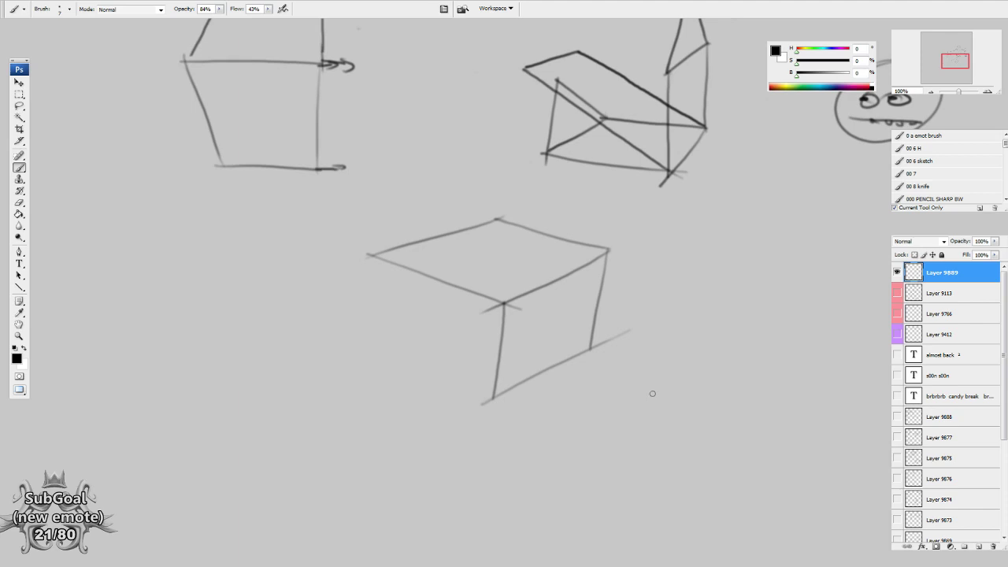
{"action": "mouse_move", "coordinate": [583, 244]}
{"action": "left_mouse_down"}
{"action": "mouse_move", "coordinate": [596, 277]}
{"action": "mouse_move", "coordinate": [587, 288]}
{"action": "left_mouse_up"}
Draw an elongated flat plane in perspective in the empty area to the right of the folded panel
{"action": "left_click_drag", "start_coordinate": [731, 341], "coordinate": [537, 313]}
{"action": "left_click_drag", "start_coordinate": [563, 215], "coordinate": [490, 247]}
{"action": "left_click_drag", "start_coordinate": [558, 216], "coordinate": [709, 255]}
{"action": "mouse_move", "coordinate": [486, 248]}
{"action": "left_mouse_down"}
{"action": "mouse_move", "coordinate": [665, 294]}
{"action": "mouse_move", "coordinate": [721, 253]}
{"action": "left_mouse_up"}
{"action": "left_click_drag", "start_coordinate": [675, 328], "coordinate": [670, 325]}
Add a steep side panel folding down from the elongated plane's right end and a slanted panel beneath it
{"action": "left_click_drag", "start_coordinate": [660, 289], "coordinate": [649, 369]}
{"action": "mouse_move", "coordinate": [709, 257]}
{"action": "left_mouse_down"}
{"action": "mouse_move", "coordinate": [693, 316]}
{"action": "mouse_move", "coordinate": [645, 374]}
{"action": "left_mouse_up"}
{"action": "left_click_drag", "start_coordinate": [700, 332], "coordinate": [648, 371]}
{"action": "mouse_move", "coordinate": [684, 420]}
{"action": "left_mouse_down"}
{"action": "mouse_move", "coordinate": [572, 326]}
{"action": "mouse_move", "coordinate": [609, 380]}
{"action": "left_mouse_up"}
{"action": "mouse_move", "coordinate": [609, 282]}
{"action": "left_mouse_down"}
{"action": "mouse_move", "coordinate": [644, 337]}
{"action": "mouse_move", "coordinate": [590, 403]}
{"action": "left_mouse_up"}
{"action": "left_click_drag", "start_coordinate": [639, 436], "coordinate": [623, 396]}
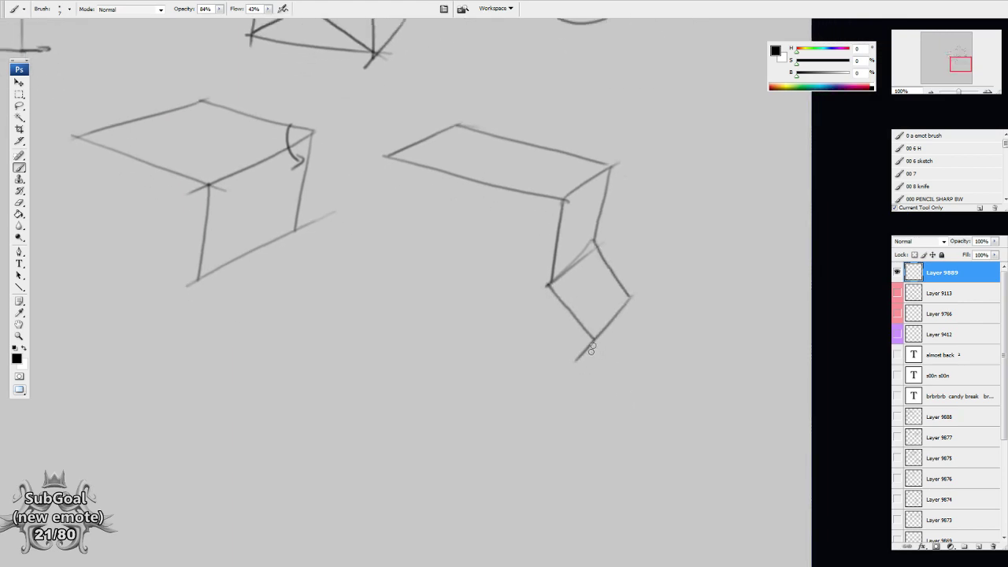
Draw a wavy arrow trailing down from the folded strip's lowest corner and erase the overshoot at that corner
{"action": "mouse_move", "coordinate": [591, 349]}
{"action": "left_mouse_down"}
{"action": "mouse_move", "coordinate": [635, 388]}
{"action": "mouse_move", "coordinate": [681, 486]}
{"action": "mouse_move", "coordinate": [696, 491]}
{"action": "mouse_move", "coordinate": [729, 457]}
{"action": "left_mouse_up"}
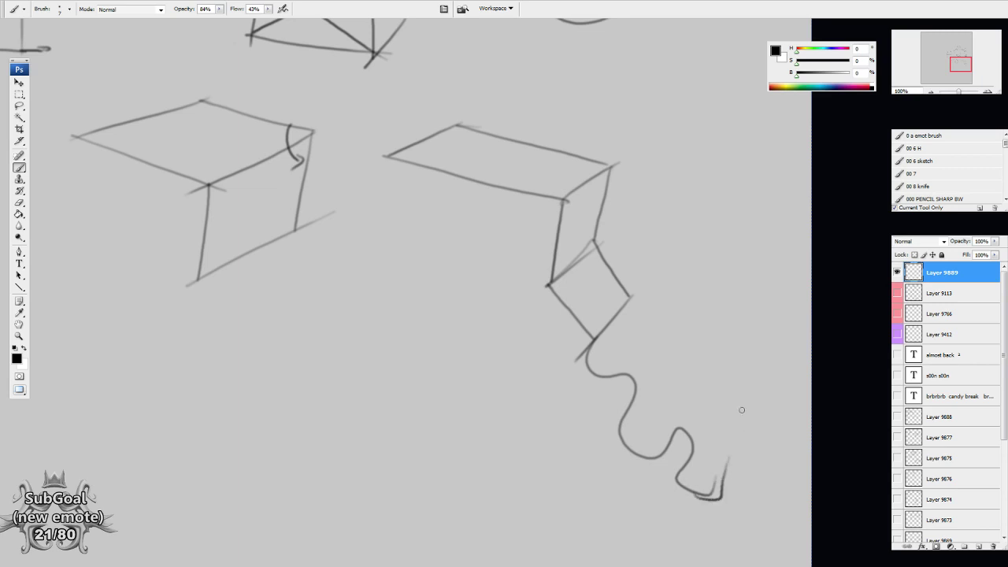
{"action": "key", "text": "e"}
{"action": "left_click_drag", "start_coordinate": [582, 345], "coordinate": [575, 375]}
{"action": "key", "text": "b"}
Extend the folded strip with two smaller panels stepping down to the right and erase the wavy arrow
{"action": "left_click_drag", "start_coordinate": [629, 297], "coordinate": [673, 309]}
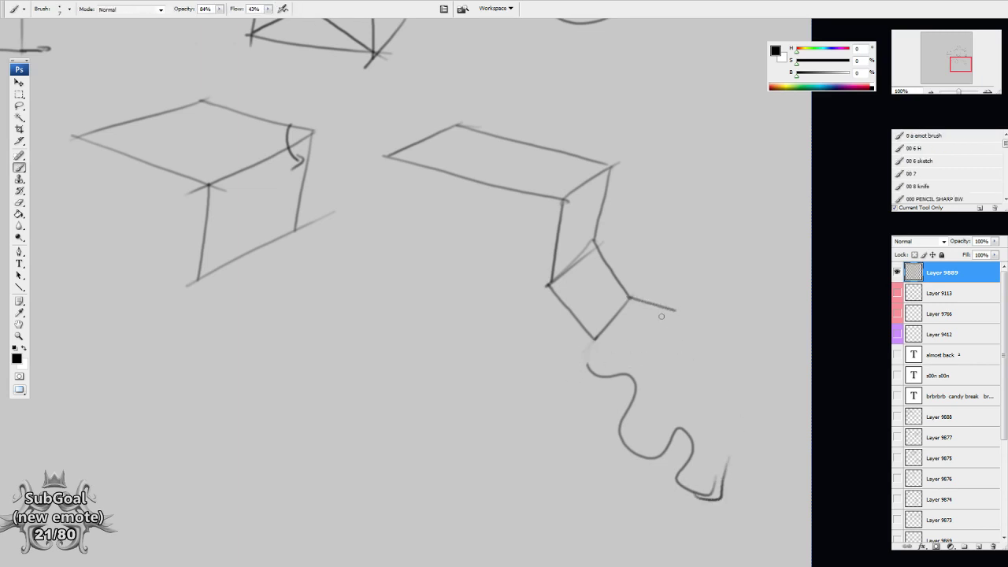
{"action": "left_click_drag", "start_coordinate": [597, 338], "coordinate": [653, 354]}
{"action": "mouse_move", "coordinate": [674, 309]}
{"action": "left_mouse_down"}
{"action": "mouse_move", "coordinate": [648, 359]}
{"action": "mouse_move", "coordinate": [581, 375]}
{"action": "mouse_move", "coordinate": [635, 407]}
{"action": "mouse_move", "coordinate": [626, 438]}
{"action": "left_mouse_up"}
{"action": "key", "text": "e"}
{"action": "key", "text": "b"}
{"action": "left_click_drag", "start_coordinate": [649, 353], "coordinate": [664, 392]}
{"action": "mouse_move", "coordinate": [674, 312]}
{"action": "left_mouse_down"}
{"action": "mouse_move", "coordinate": [687, 356]}
{"action": "mouse_move", "coordinate": [615, 454]}
{"action": "mouse_move", "coordinate": [707, 473]}
{"action": "mouse_move", "coordinate": [711, 490]}
{"action": "mouse_move", "coordinate": [662, 494]}
{"action": "left_mouse_up"}
{"action": "key", "text": "e"}
{"action": "left_click", "coordinate": [632, 403]}
{"action": "key", "text": "b"}
{"action": "left_click_drag", "start_coordinate": [634, 446], "coordinate": [649, 431]}
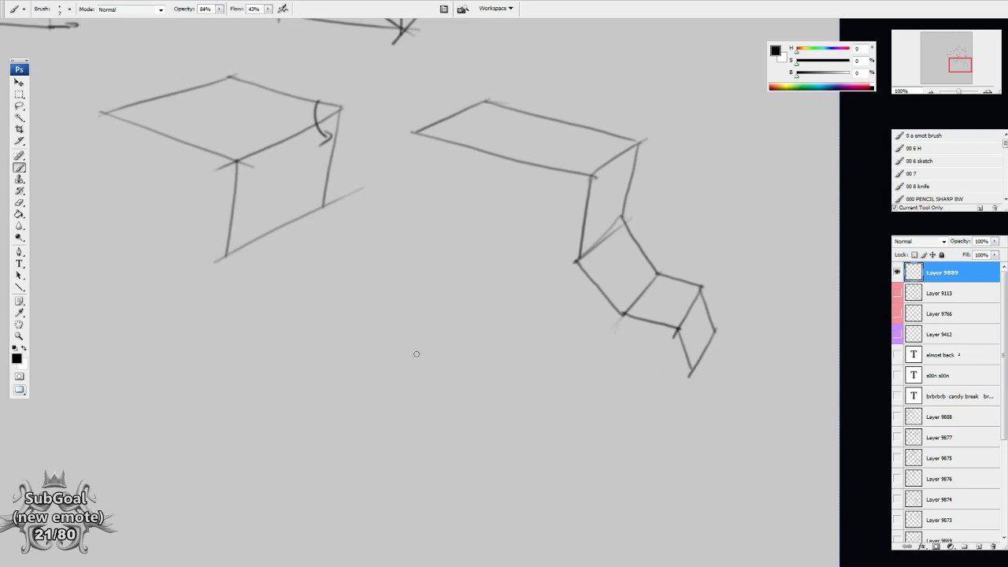
Draw a line curving up from the plane's back corner, running across above the face and ending in an arrow onto it
{"action": "left_click_drag", "start_coordinate": [439, 337], "coordinate": [437, 353]}
{"action": "left_click_drag", "start_coordinate": [455, 259], "coordinate": [488, 412]}
{"action": "left_click_drag", "start_coordinate": [602, 307], "coordinate": [570, 344]}
{"action": "left_click_drag", "start_coordinate": [516, 280], "coordinate": [491, 319]}
{"action": "mouse_move", "coordinate": [392, 329]}
{"action": "left_mouse_down"}
{"action": "mouse_move", "coordinate": [464, 342]}
{"action": "mouse_move", "coordinate": [511, 197]}
{"action": "mouse_move", "coordinate": [502, 145]}
{"action": "mouse_move", "coordinate": [615, 149]}
{"action": "mouse_move", "coordinate": [595, 181]}
{"action": "mouse_move", "coordinate": [609, 189]}
{"action": "left_mouse_up"}
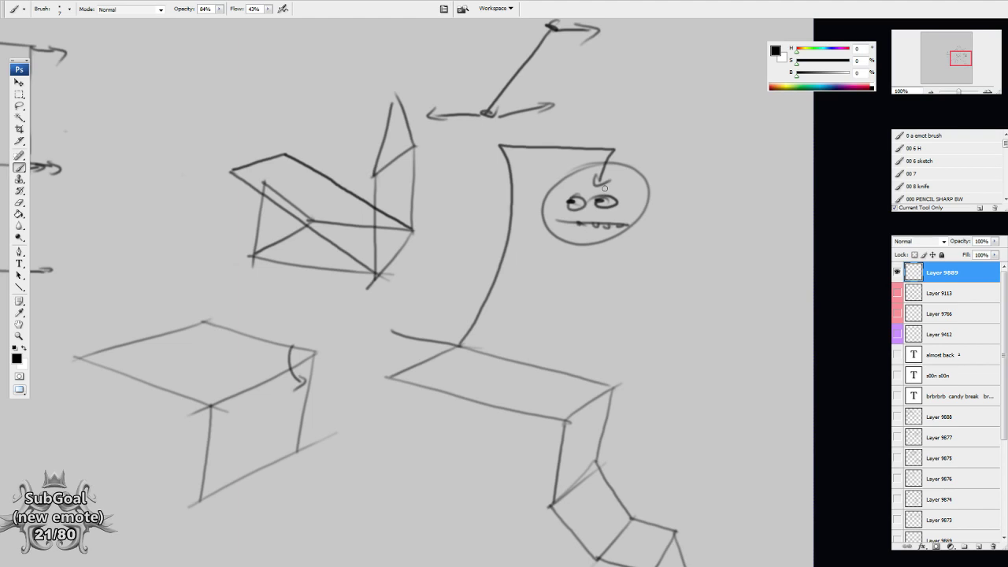
Draw an arrow from the face down to the flat plane and label the plane "TOP"
{"action": "left_click_drag", "start_coordinate": [558, 287], "coordinate": [570, 277]}
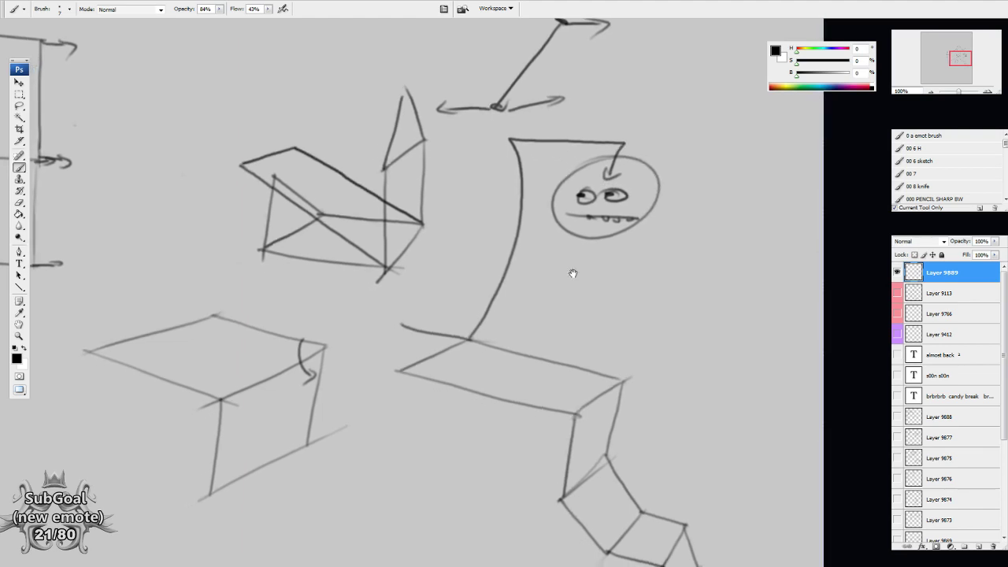
{"action": "left_click_drag", "start_coordinate": [590, 240], "coordinate": [543, 350]}
{"action": "left_click_drag", "start_coordinate": [540, 340], "coordinate": [564, 353]}
{"action": "left_click_drag", "start_coordinate": [558, 346], "coordinate": [578, 347]}
{"action": "left_click_drag", "start_coordinate": [592, 347], "coordinate": [592, 356]}
{"action": "left_click_drag", "start_coordinate": [646, 284], "coordinate": [640, 298]}
{"action": "left_click_drag", "start_coordinate": [587, 364], "coordinate": [586, 382]}
Draw an arrow pointing up and left beside the face and write "FAEC" to its right
{"action": "mouse_move", "coordinate": [672, 176]}
{"action": "left_mouse_down"}
{"action": "mouse_move", "coordinate": [642, 134]}
{"action": "mouse_move", "coordinate": [664, 135]}
{"action": "left_mouse_up"}
{"action": "left_click_drag", "start_coordinate": [697, 228], "coordinate": [692, 253]}
{"action": "mouse_move", "coordinate": [682, 231]}
{"action": "left_mouse_down"}
{"action": "mouse_move", "coordinate": [711, 228]}
{"action": "mouse_move", "coordinate": [706, 241]}
{"action": "left_mouse_up"}
{"action": "mouse_move", "coordinate": [706, 254]}
{"action": "left_mouse_down"}
{"action": "mouse_move", "coordinate": [715, 228]}
{"action": "mouse_move", "coordinate": [724, 254]}
{"action": "left_mouse_up"}
{"action": "mouse_move", "coordinate": [709, 248]}
{"action": "left_mouse_down"}
{"action": "mouse_move", "coordinate": [742, 253]}
{"action": "mouse_move", "coordinate": [750, 240]}
{"action": "left_mouse_up"}
{"action": "mouse_move", "coordinate": [739, 231]}
{"action": "left_mouse_down"}
{"action": "mouse_move", "coordinate": [757, 228]}
{"action": "mouse_move", "coordinate": [776, 251]}
{"action": "mouse_move", "coordinate": [776, 240]}
{"action": "left_mouse_up"}
{"action": "left_click_drag", "start_coordinate": [761, 235], "coordinate": [786, 234]}
{"action": "key", "text": "ctrl+z"}
{"action": "key", "text": "e"}
{"action": "key", "text": "b"}
{"action": "left_click_drag", "start_coordinate": [698, 305], "coordinate": [702, 298]}
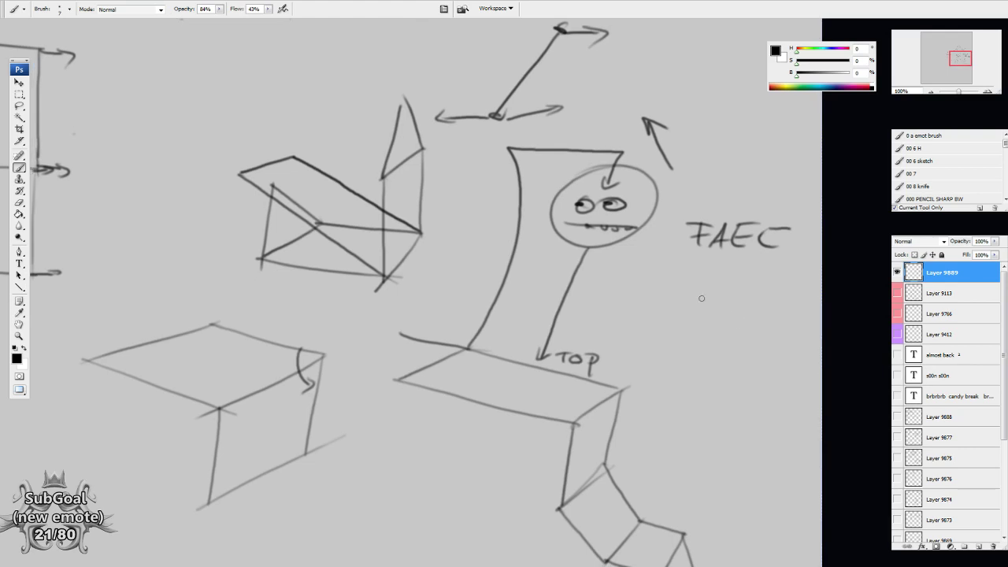
Lasso and delete the slanted line diagram with outward arrows above the face, then clear the selection
{"action": "scroll", "coordinate": [702, 298], "scroll_direction": "up", "scroll_amount": 3}
{"action": "key", "text": "l"}
{"action": "mouse_move", "coordinate": [634, 59]}
{"action": "left_mouse_down"}
{"action": "mouse_move", "coordinate": [435, 151]}
{"action": "mouse_move", "coordinate": [615, 148]}
{"action": "mouse_move", "coordinate": [654, 63]}
{"action": "left_mouse_up"}
{"action": "key", "text": "Delete"}
{"action": "key", "text": "b"}
{"action": "key", "text": "ctrl+d"}
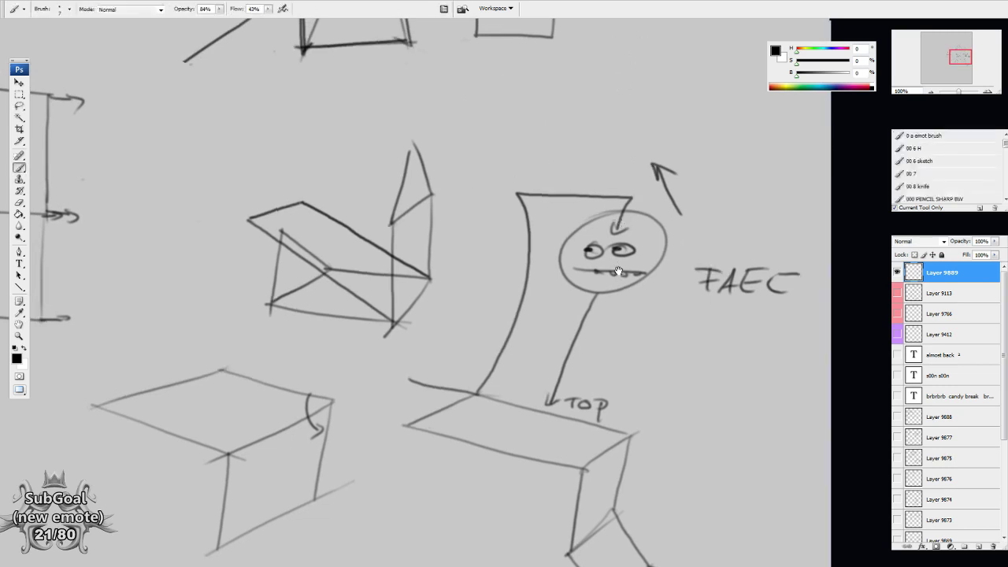
Draw a block with front, side and underside faces above the horizontal line over the face
{"action": "left_click_drag", "start_coordinate": [618, 271], "coordinate": [627, 267]}
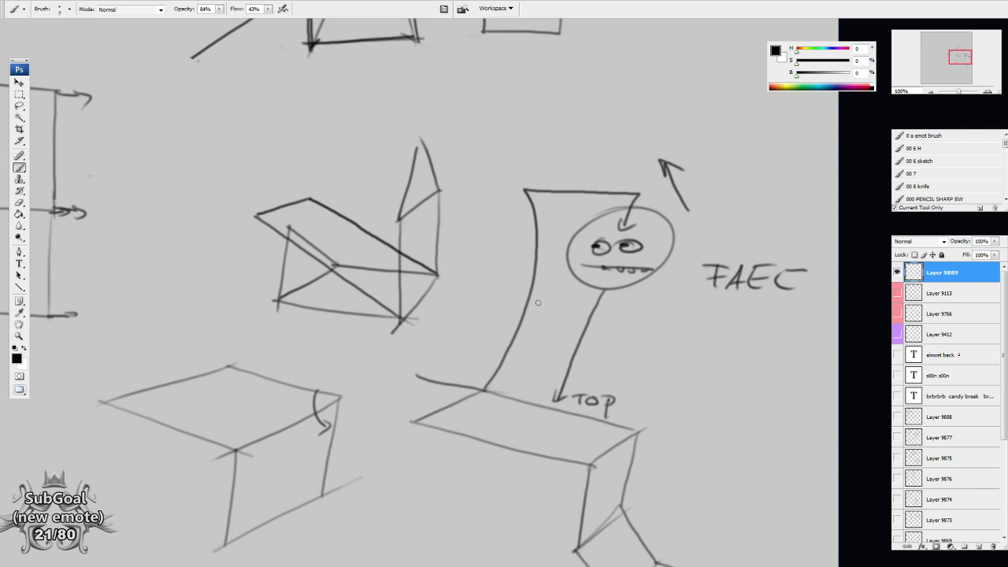
{"action": "mouse_move", "coordinate": [485, 171]}
{"action": "left_mouse_down"}
{"action": "mouse_move", "coordinate": [585, 167]}
{"action": "mouse_move", "coordinate": [634, 193]}
{"action": "mouse_move", "coordinate": [524, 189]}
{"action": "mouse_move", "coordinate": [473, 130]}
{"action": "mouse_move", "coordinate": [561, 115]}
{"action": "mouse_move", "coordinate": [580, 172]}
{"action": "left_mouse_up"}
{"action": "mouse_move", "coordinate": [575, 120]}
{"action": "left_mouse_down"}
{"action": "mouse_move", "coordinate": [638, 161]}
{"action": "mouse_move", "coordinate": [634, 217]}
{"action": "left_mouse_up"}
{"action": "left_click_drag", "start_coordinate": [619, 269], "coordinate": [619, 265]}
Draw an arrow onto the TOP plane, a large curved arrow to the block's underside and a small curved arrow onto its side
{"action": "mouse_move", "coordinate": [591, 409]}
{"action": "left_mouse_down"}
{"action": "mouse_move", "coordinate": [537, 432]}
{"action": "mouse_move", "coordinate": [553, 431]}
{"action": "left_mouse_up"}
{"action": "mouse_move", "coordinate": [619, 329]}
{"action": "left_mouse_down"}
{"action": "mouse_move", "coordinate": [609, 334]}
{"action": "mouse_move", "coordinate": [635, 182]}
{"action": "mouse_move", "coordinate": [573, 177]}
{"action": "left_mouse_up"}
{"action": "mouse_move", "coordinate": [661, 120]}
{"action": "left_mouse_down"}
{"action": "mouse_move", "coordinate": [663, 88]}
{"action": "mouse_move", "coordinate": [606, 121]}
{"action": "left_mouse_up"}
{"action": "left_click_drag", "start_coordinate": [602, 107], "coordinate": [623, 119]}
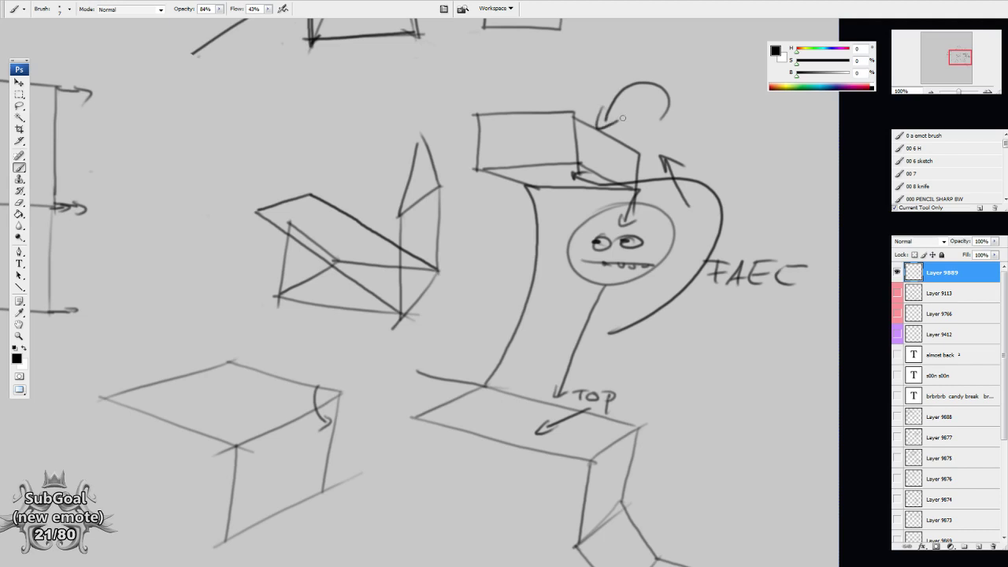
Draw a parallel curve from the block's left edge down to the plane, and continue it with a downward curved arrow
{"action": "left_click_drag", "start_coordinate": [673, 171], "coordinate": [676, 167]}
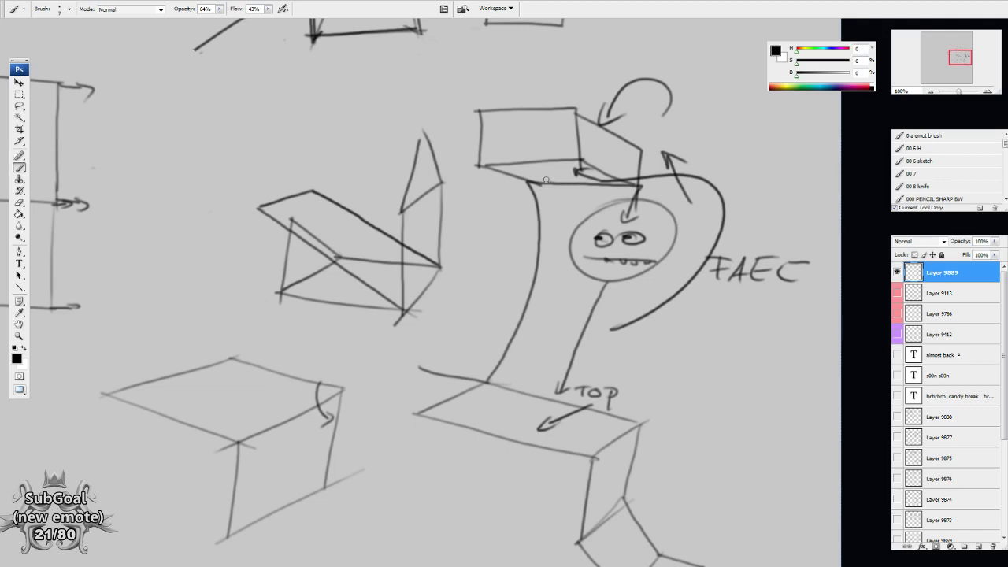
{"action": "left_click_drag", "start_coordinate": [580, 316], "coordinate": [591, 243]}
{"action": "mouse_move", "coordinate": [491, 92]}
{"action": "left_mouse_down"}
{"action": "mouse_move", "coordinate": [490, 143]}
{"action": "mouse_move", "coordinate": [440, 302]}
{"action": "mouse_move", "coordinate": [462, 326]}
{"action": "left_mouse_up"}
{"action": "left_click_drag", "start_coordinate": [463, 303], "coordinate": [470, 341]}
{"action": "mouse_move", "coordinate": [570, 162]}
{"action": "left_mouse_down"}
{"action": "mouse_move", "coordinate": [562, 314]}
{"action": "mouse_move", "coordinate": [581, 348]}
{"action": "left_mouse_up"}
Erase the crossed folded-plane sketch to the left of the block figure with an enlarged eraser
{"action": "key", "text": "e"}
{"action": "key", "text": "bracketright"}
{"action": "key", "text": "bracketright"}
{"action": "key", "text": "bracketright"}
{"action": "mouse_move", "coordinate": [459, 103]}
{"action": "left_mouse_down"}
{"action": "mouse_move", "coordinate": [454, 208]}
{"action": "mouse_move", "coordinate": [434, 157]}
{"action": "mouse_move", "coordinate": [342, 145]}
{"action": "left_mouse_up"}
{"action": "key", "text": "b"}
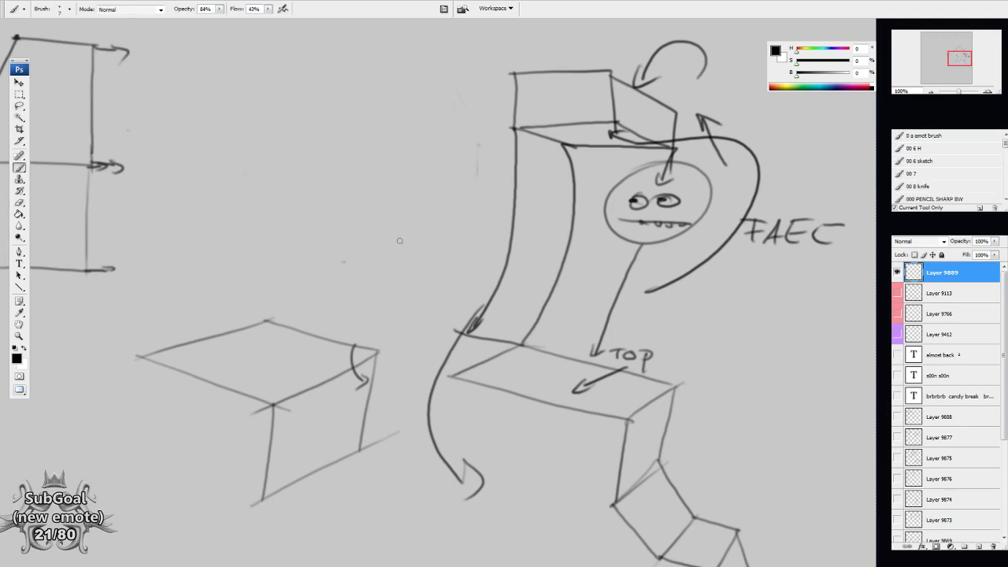
Draw a small box with a front face and a receding side face above the FAEC label
{"action": "left_click_drag", "start_coordinate": [414, 239], "coordinate": [426, 224]}
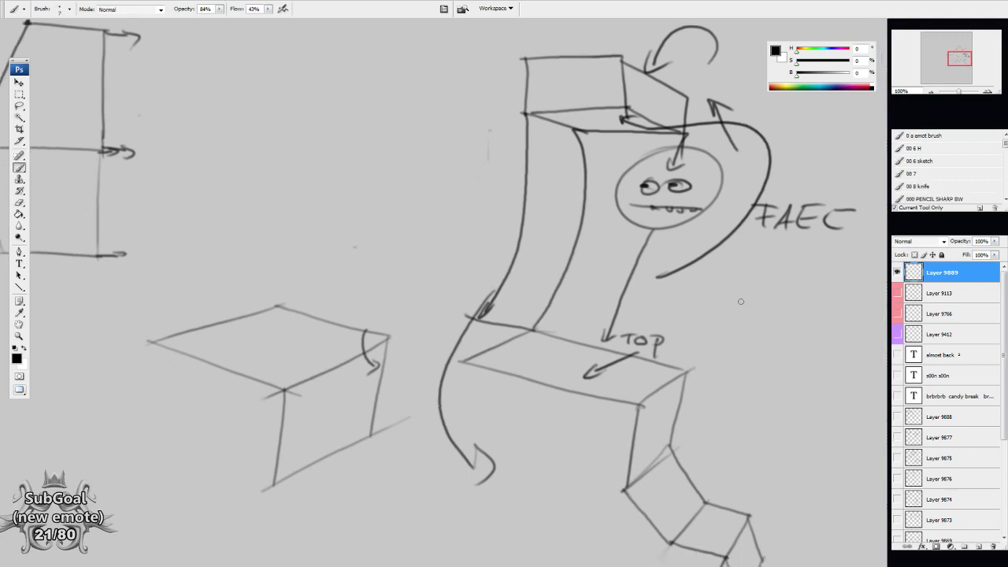
{"action": "left_click_drag", "start_coordinate": [794, 134], "coordinate": [792, 197]}
{"action": "mouse_move", "coordinate": [794, 136]}
{"action": "left_mouse_down"}
{"action": "mouse_move", "coordinate": [841, 135]}
{"action": "mouse_move", "coordinate": [838, 193]}
{"action": "left_mouse_up"}
{"action": "mouse_move", "coordinate": [843, 137]}
{"action": "left_mouse_down"}
{"action": "mouse_move", "coordinate": [864, 162]}
{"action": "mouse_move", "coordinate": [864, 180]}
{"action": "mouse_move", "coordinate": [834, 193]}
{"action": "mouse_move", "coordinate": [865, 180]}
{"action": "left_mouse_up"}
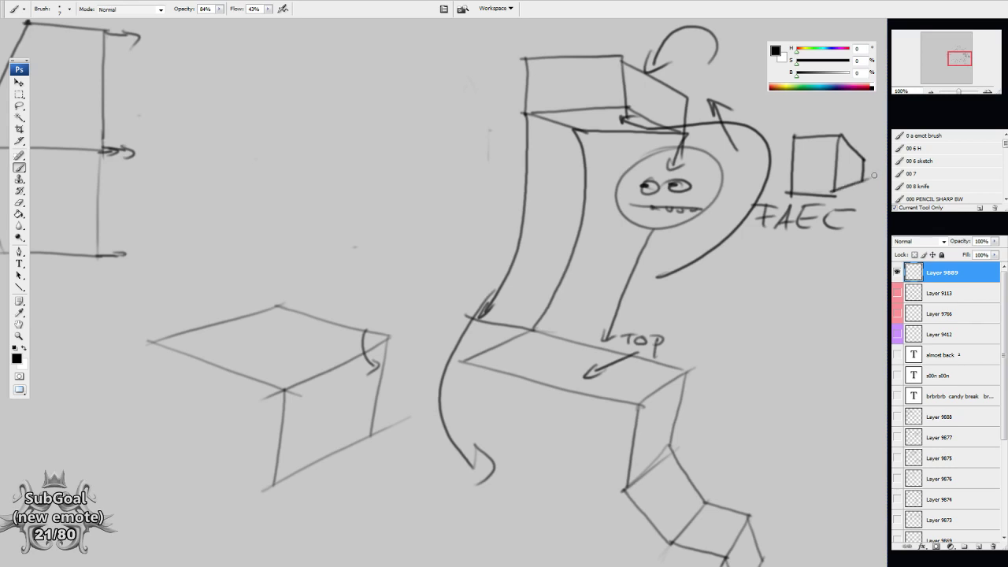
Draw two tapering panels sharing a tall vertical edge in the cleared area, one receding left and one receding right
{"action": "left_click_drag", "start_coordinate": [481, 183], "coordinate": [520, 197]}
{"action": "left_click_drag", "start_coordinate": [506, 134], "coordinate": [505, 191]}
{"action": "left_click_drag", "start_coordinate": [505, 131], "coordinate": [414, 85]}
{"action": "left_click_drag", "start_coordinate": [506, 194], "coordinate": [406, 230]}
{"action": "left_click_drag", "start_coordinate": [411, 83], "coordinate": [407, 229]}
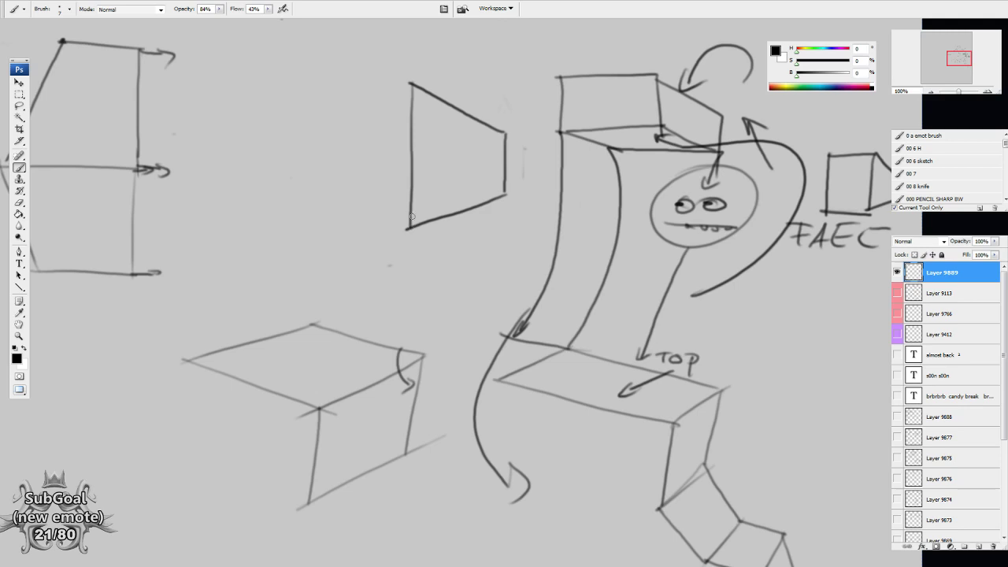
{"action": "mouse_move", "coordinate": [410, 85]}
{"action": "left_mouse_down"}
{"action": "mouse_move", "coordinate": [338, 117]}
{"action": "mouse_move", "coordinate": [337, 183]}
{"action": "mouse_move", "coordinate": [412, 227]}
{"action": "left_mouse_up"}
{"action": "left_click_drag", "start_coordinate": [478, 289], "coordinate": [471, 292]}
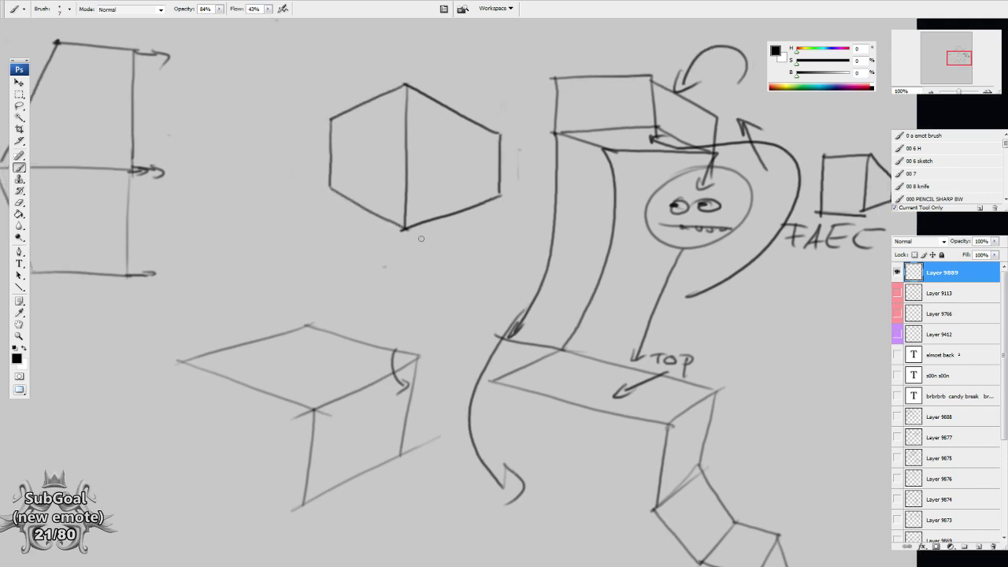
Extend the left panel's edges with dashed lines to a vanishing point and overlay an untapered rectangle on that panel
{"action": "left_click_drag", "start_coordinate": [321, 181], "coordinate": [304, 170]}
{"action": "left_click_drag", "start_coordinate": [300, 169], "coordinate": [282, 155]}
{"action": "left_click_drag", "start_coordinate": [278, 151], "coordinate": [268, 146]}
{"action": "left_click_drag", "start_coordinate": [330, 119], "coordinate": [325, 122]}
{"action": "left_click_drag", "start_coordinate": [322, 124], "coordinate": [295, 135]}
{"action": "left_click_drag", "start_coordinate": [281, 141], "coordinate": [270, 145]}
{"action": "mouse_move", "coordinate": [422, 87]}
{"action": "left_mouse_down"}
{"action": "mouse_move", "coordinate": [518, 210]}
{"action": "mouse_move", "coordinate": [419, 209]}
{"action": "mouse_move", "coordinate": [427, 346]}
{"action": "left_mouse_up"}
{"action": "left_click_drag", "start_coordinate": [504, 353], "coordinate": [424, 352]}
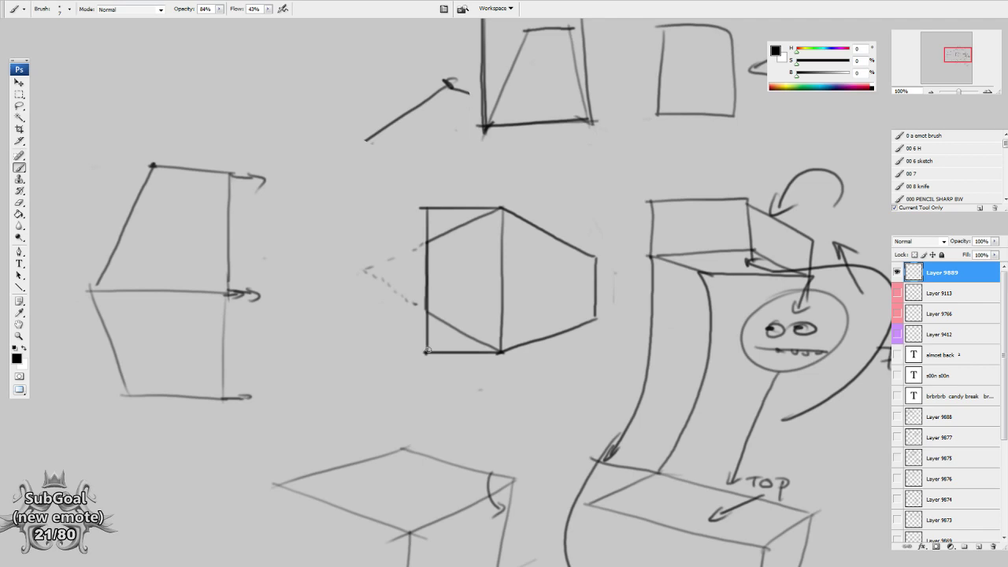
Close the left side of the folded diamond plane with a vertical and a bottom edge, making it a box
{"action": "left_click_drag", "start_coordinate": [588, 449], "coordinate": [584, 442]}
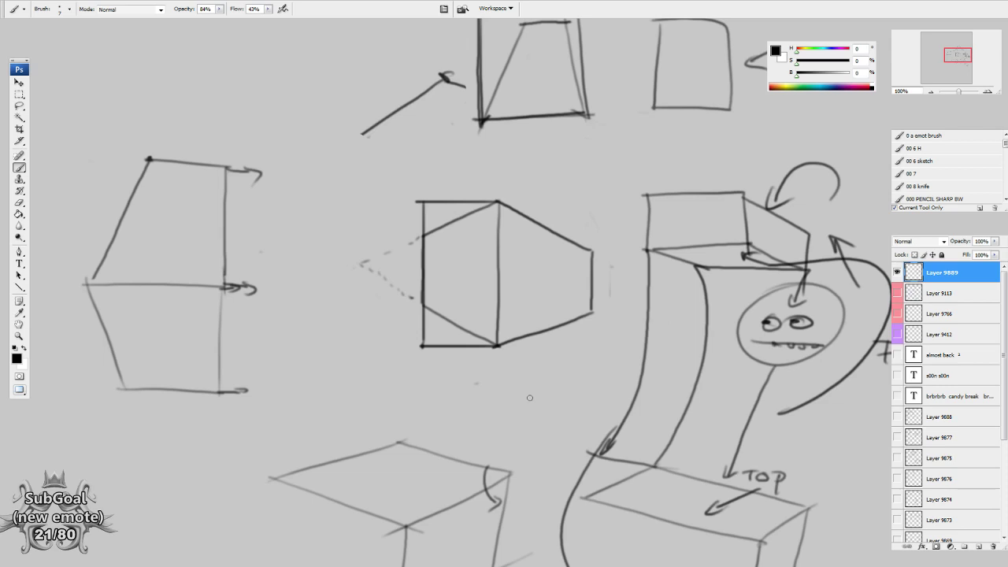
{"action": "left_click_drag", "start_coordinate": [647, 156], "coordinate": [510, 438]}
{"action": "mouse_move", "coordinate": [392, 165]}
{"action": "left_mouse_down"}
{"action": "mouse_move", "coordinate": [561, 189]}
{"action": "mouse_move", "coordinate": [694, 175]}
{"action": "left_mouse_up"}
{"action": "left_click_drag", "start_coordinate": [546, 417], "coordinate": [529, 71]}
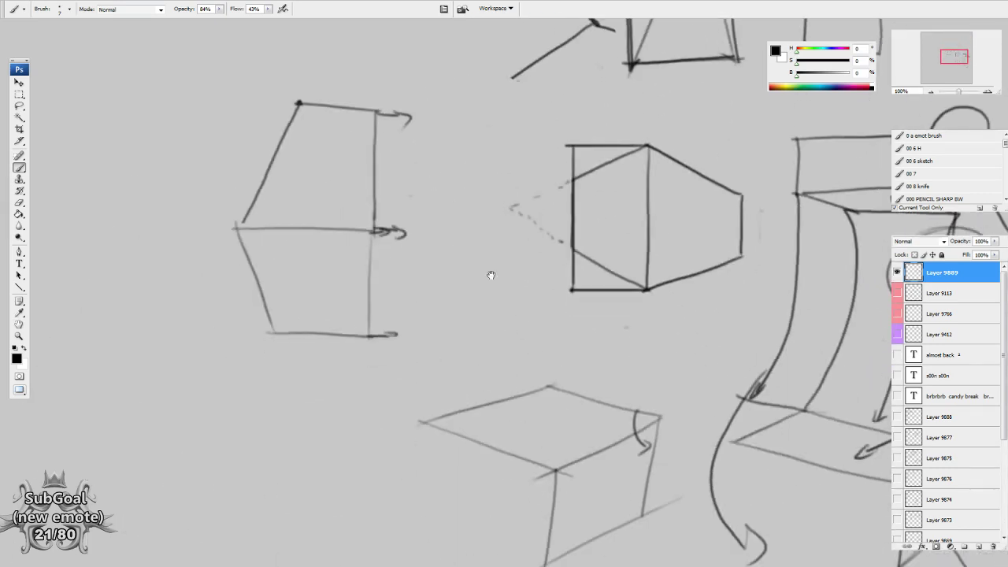
{"action": "left_click_drag", "start_coordinate": [492, 275], "coordinate": [444, 153]}
{"action": "mouse_move", "coordinate": [373, 299]}
{"action": "left_mouse_down"}
{"action": "mouse_move", "coordinate": [379, 393]}
{"action": "mouse_move", "coordinate": [489, 442]}
{"action": "mouse_move", "coordinate": [489, 355]}
{"action": "mouse_move", "coordinate": [456, 438]}
{"action": "mouse_move", "coordinate": [470, 394]}
{"action": "mouse_move", "coordinate": [418, 407]}
{"action": "mouse_move", "coordinate": [360, 399]}
{"action": "mouse_move", "coordinate": [408, 401]}
{"action": "left_mouse_up"}
{"action": "key", "text": "e"}
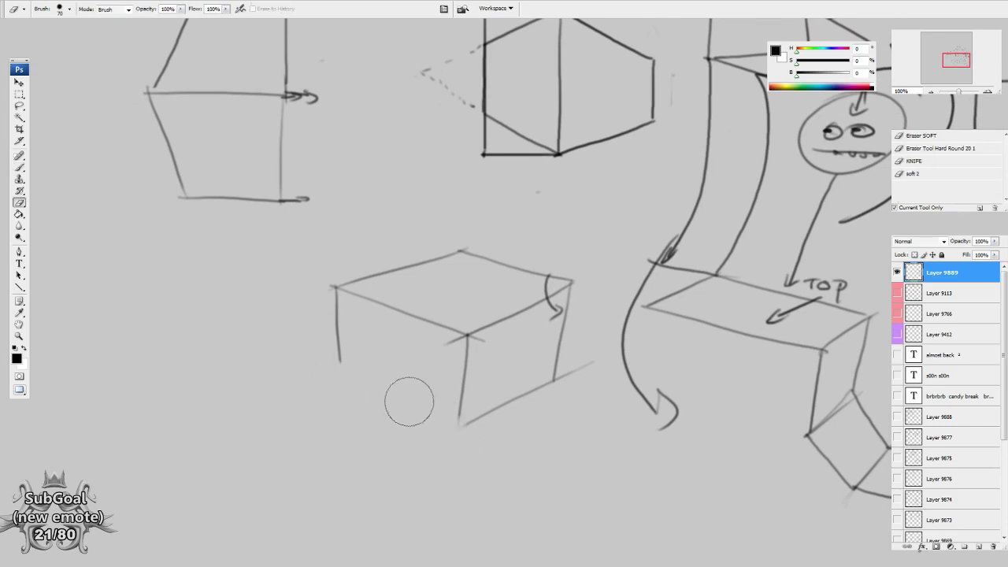
{"action": "key", "text": "b"}
{"action": "left_click_drag", "start_coordinate": [331, 362], "coordinate": [459, 414]}
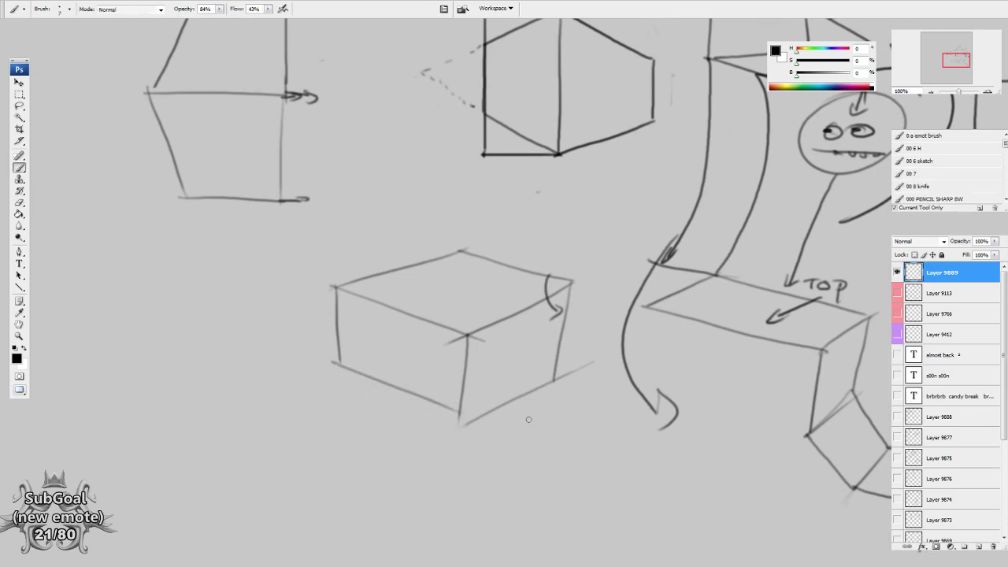
Draw a wide trapezoid with a narrow top in the empty area to the left of the perspective box
{"action": "left_click_drag", "start_coordinate": [515, 335], "coordinate": [493, 334]}
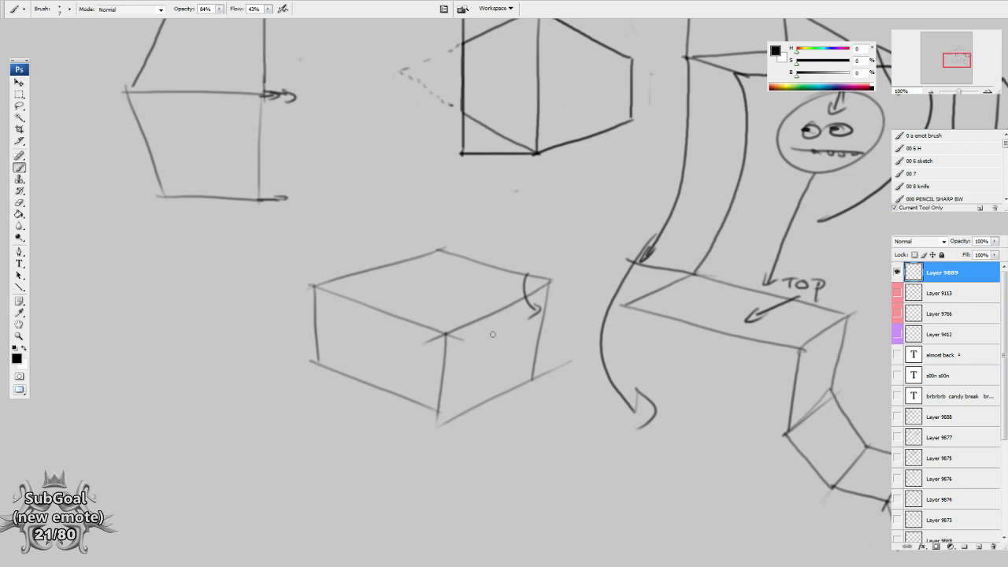
{"action": "left_click_drag", "start_coordinate": [356, 383], "coordinate": [803, 249]}
{"action": "left_click_drag", "start_coordinate": [395, 198], "coordinate": [484, 202]}
{"action": "left_click_drag", "start_coordinate": [238, 355], "coordinate": [593, 361]}
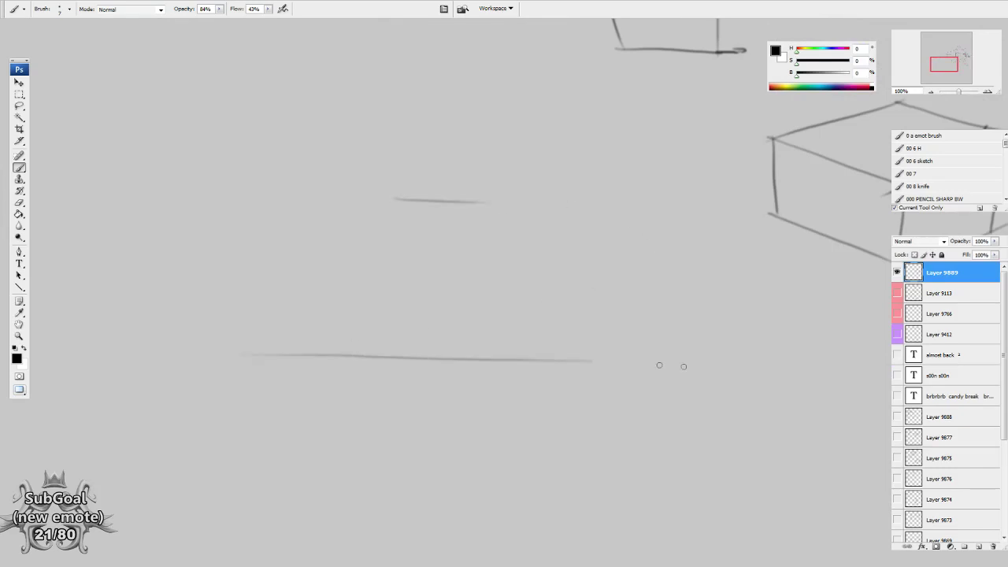
{"action": "left_click_drag", "start_coordinate": [400, 201], "coordinate": [250, 361]}
{"action": "left_click_drag", "start_coordinate": [477, 198], "coordinate": [607, 373]}
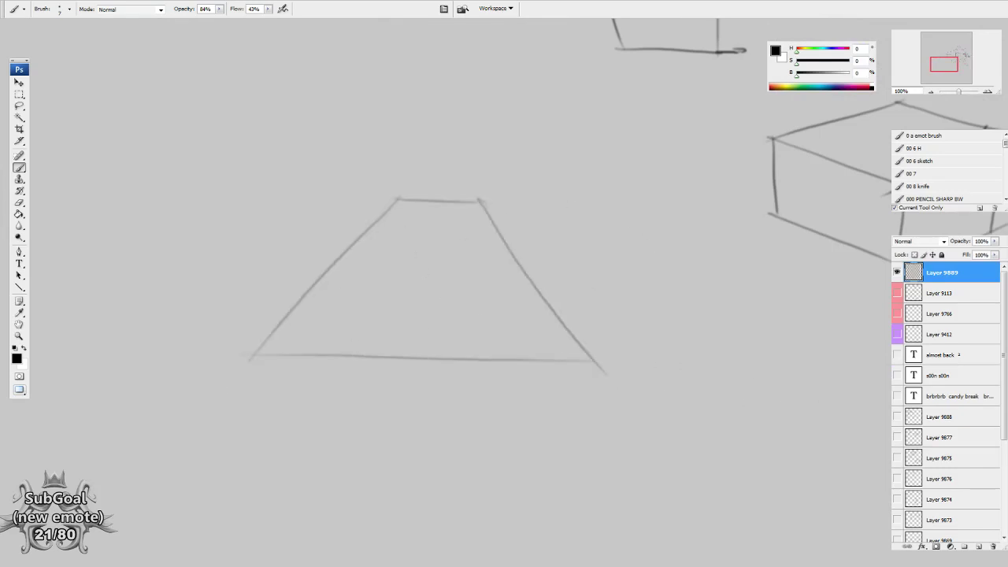
Add a second panel beneath the trapezoid, tapering downwards from its bottom edge
{"action": "left_click_drag", "start_coordinate": [383, 349], "coordinate": [423, 308]}
{"action": "left_click_drag", "start_coordinate": [394, 351], "coordinate": [412, 286]}
{"action": "left_click_drag", "start_coordinate": [299, 243], "coordinate": [325, 359]}
{"action": "left_click_drag", "start_coordinate": [319, 363], "coordinate": [593, 391]}
{"action": "left_click_drag", "start_coordinate": [644, 246], "coordinate": [590, 421]}
Hide the interface panels and draw two edges forming a V on a vertical stem above the trapezoid
{"action": "key", "text": "Tab"}
{"action": "mouse_move", "coordinate": [471, 94]}
{"action": "left_mouse_down"}
{"action": "mouse_move", "coordinate": [489, 254]}
{"action": "mouse_move", "coordinate": [544, 260]}
{"action": "left_mouse_up"}
{"action": "key", "text": "ctrl+z"}
{"action": "mouse_move", "coordinate": [495, 229]}
{"action": "left_mouse_down"}
{"action": "mouse_move", "coordinate": [531, 227]}
{"action": "mouse_move", "coordinate": [518, 204]}
{"action": "mouse_move", "coordinate": [503, 216]}
{"action": "mouse_move", "coordinate": [516, 207]}
{"action": "mouse_move", "coordinate": [509, 76]}
{"action": "mouse_move", "coordinate": [510, 194]}
{"action": "mouse_move", "coordinate": [402, 135]}
{"action": "left_mouse_up"}
{"action": "left_click_drag", "start_coordinate": [512, 193], "coordinate": [586, 130]}
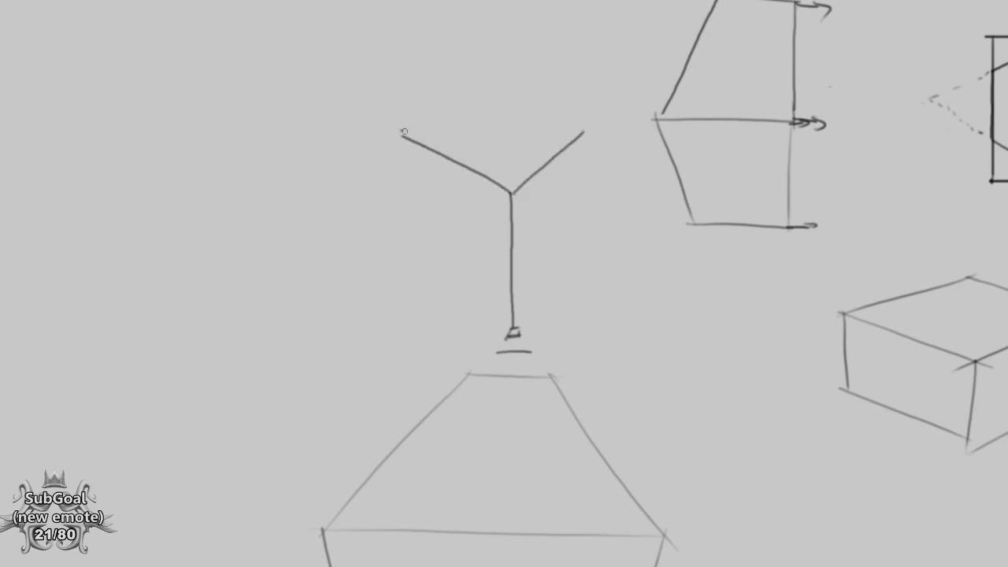
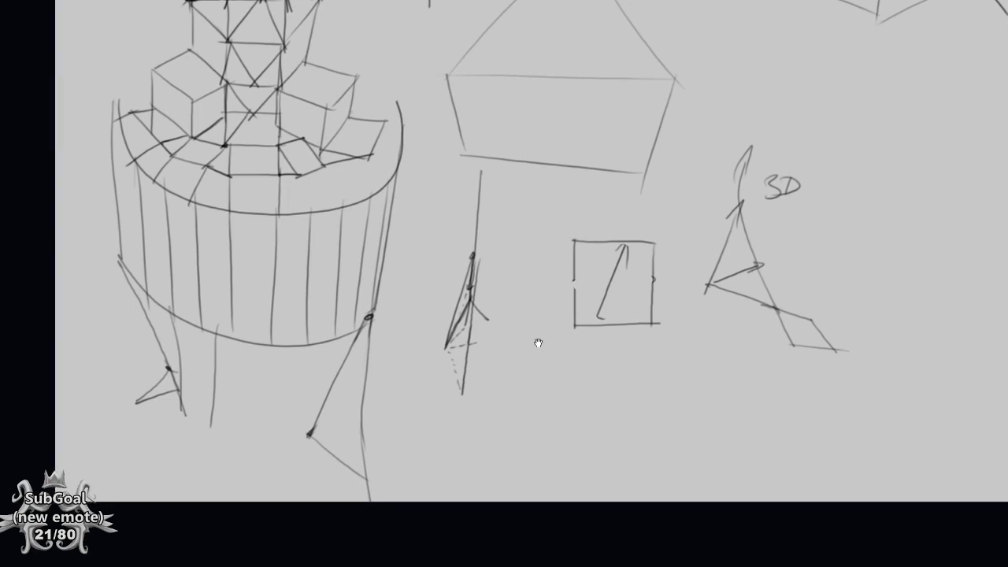
Draw a double-headed arrow through the outer corner of the tower's right leg
{"action": "mouse_move", "coordinate": [406, 390]}
{"action": "left_mouse_down"}
{"action": "mouse_move", "coordinate": [280, 450]}
{"action": "mouse_move", "coordinate": [410, 396]}
{"action": "left_mouse_up"}
{"action": "left_click_drag", "start_coordinate": [292, 426], "coordinate": [308, 459]}
Examine the construction diagrams across the canvas, comparing the tower with the box, panel and folded-plane sketches
{"action": "left_click_drag", "start_coordinate": [555, 126], "coordinate": [518, 489]}
{"action": "left_click_drag", "start_coordinate": [657, 150], "coordinate": [510, 492]}
{"action": "left_click_drag", "start_coordinate": [712, 206], "coordinate": [295, 22]}
{"action": "mouse_move", "coordinate": [448, 356]}
{"action": "left_mouse_down"}
{"action": "mouse_move", "coordinate": [481, 354]}
{"action": "mouse_move", "coordinate": [718, 218]}
{"action": "left_mouse_up"}
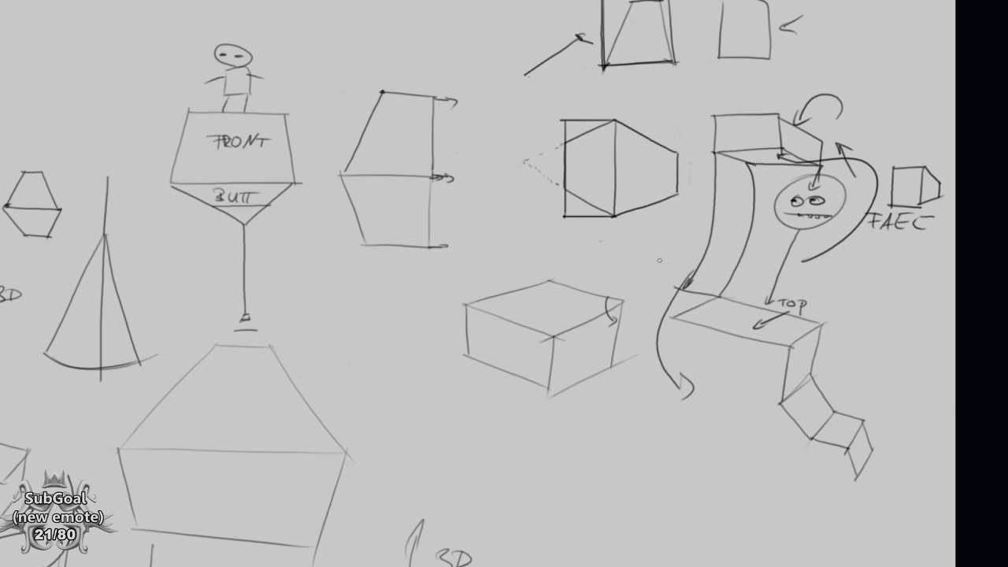
{"action": "key", "text": "ctrl+minus"}
{"action": "key", "text": "ctrl+minus"}
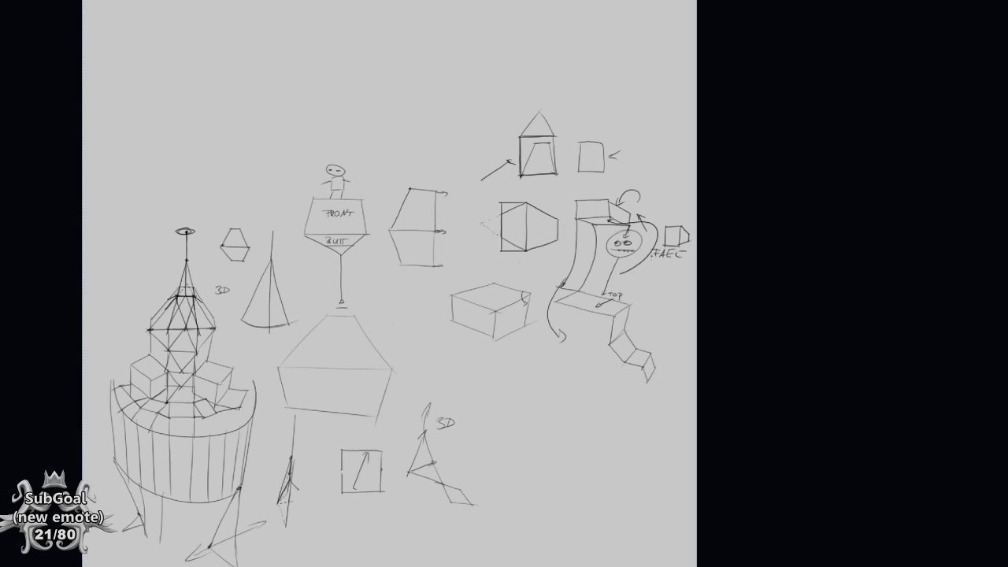
{"action": "key", "text": "ctrl+plus"}
{"action": "mouse_move", "coordinate": [672, 252]}
{"action": "left_mouse_down"}
{"action": "mouse_move", "coordinate": [810, 227]}
{"action": "mouse_move", "coordinate": [779, 196]}
{"action": "left_mouse_up"}
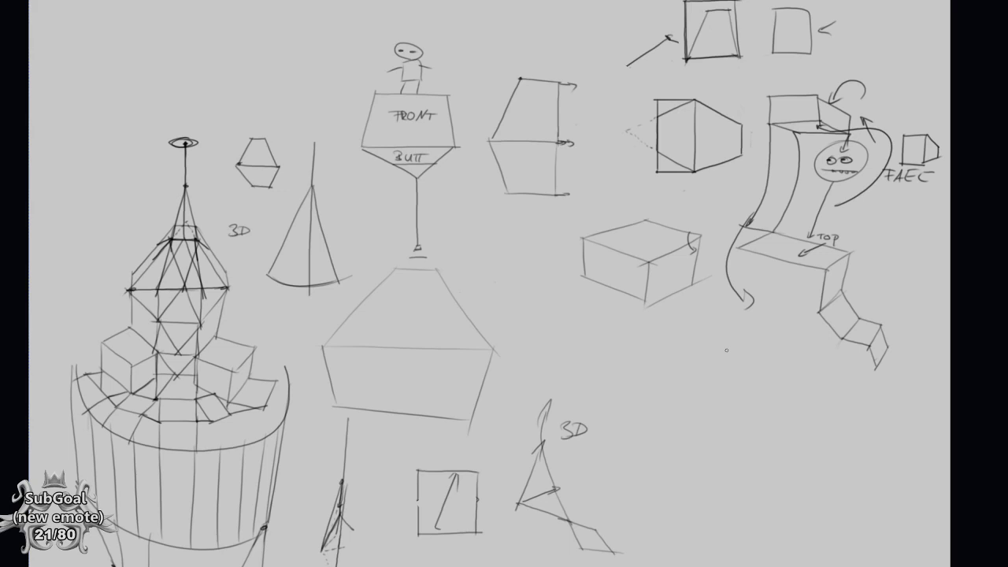
{"action": "left_click_drag", "start_coordinate": [620, 423], "coordinate": [629, 388]}
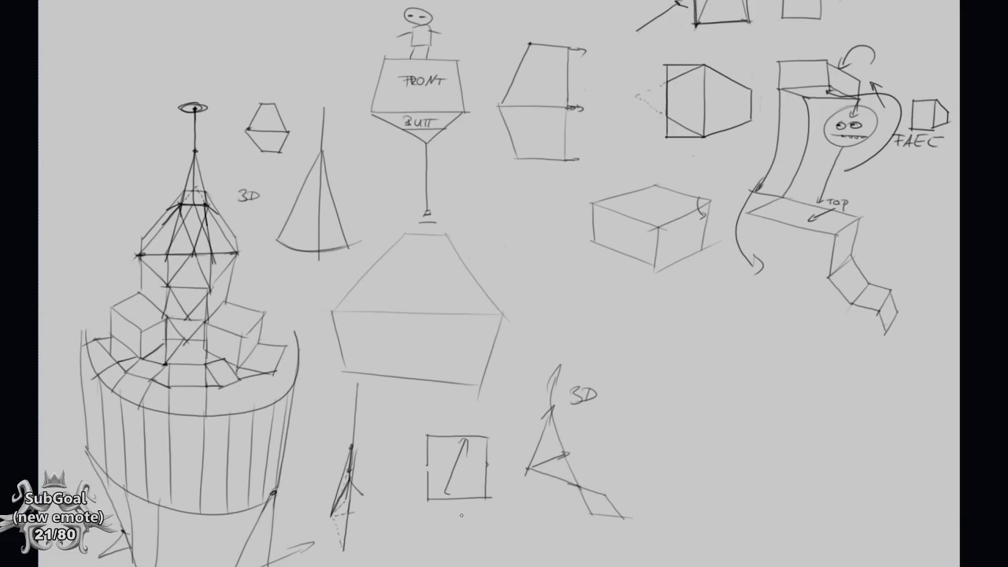
{"action": "mouse_move", "coordinate": [691, 392]}
{"action": "left_mouse_down"}
{"action": "mouse_move", "coordinate": [676, 408]}
{"action": "mouse_move", "coordinate": [681, 393]}
{"action": "left_mouse_up"}
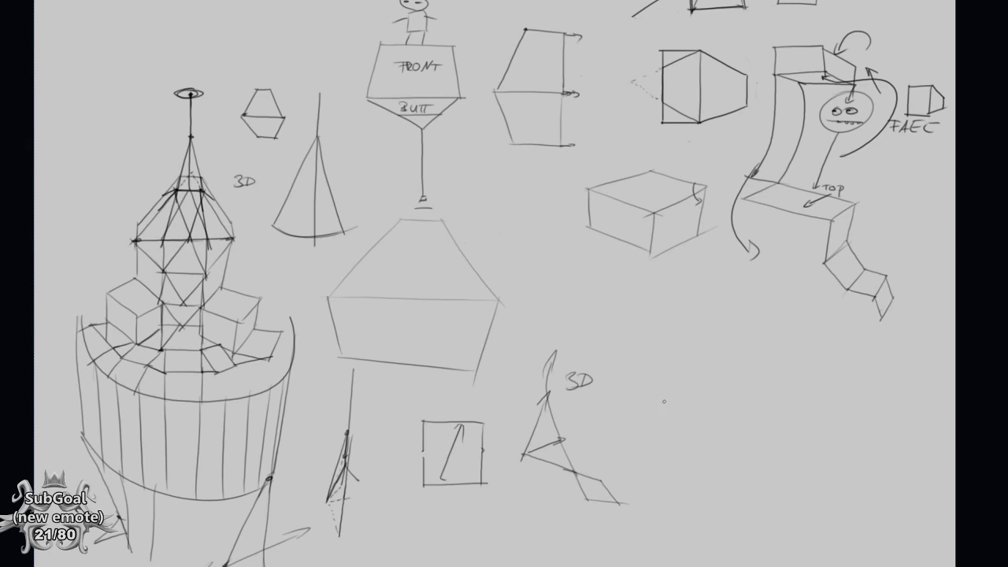
{"action": "left_click_drag", "start_coordinate": [664, 402], "coordinate": [662, 408]}
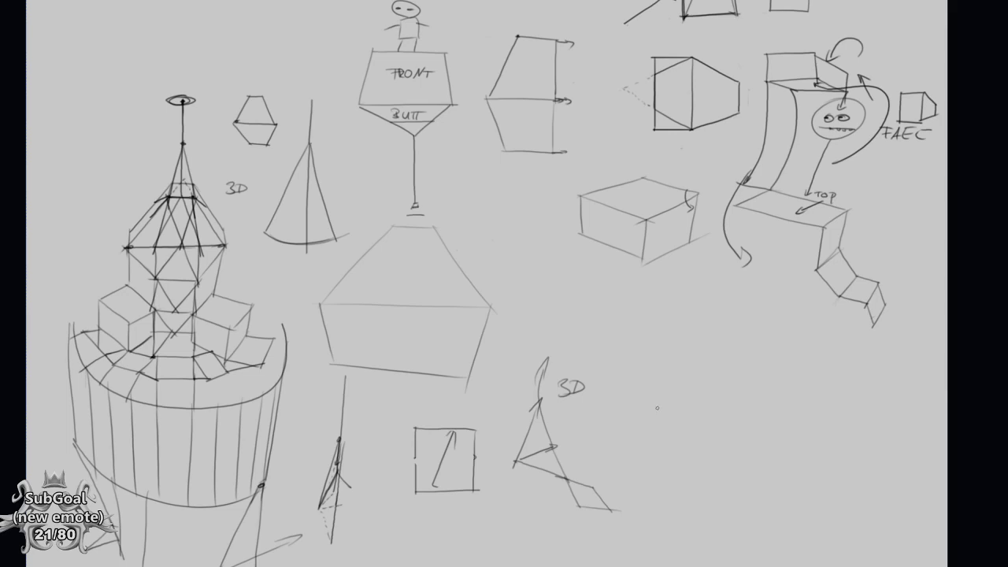
{"action": "mouse_move", "coordinate": [657, 410]}
{"action": "left_mouse_down"}
{"action": "mouse_move", "coordinate": [671, 404]}
{"action": "mouse_move", "coordinate": [667, 414]}
{"action": "mouse_move", "coordinate": [673, 394]}
{"action": "left_mouse_up"}
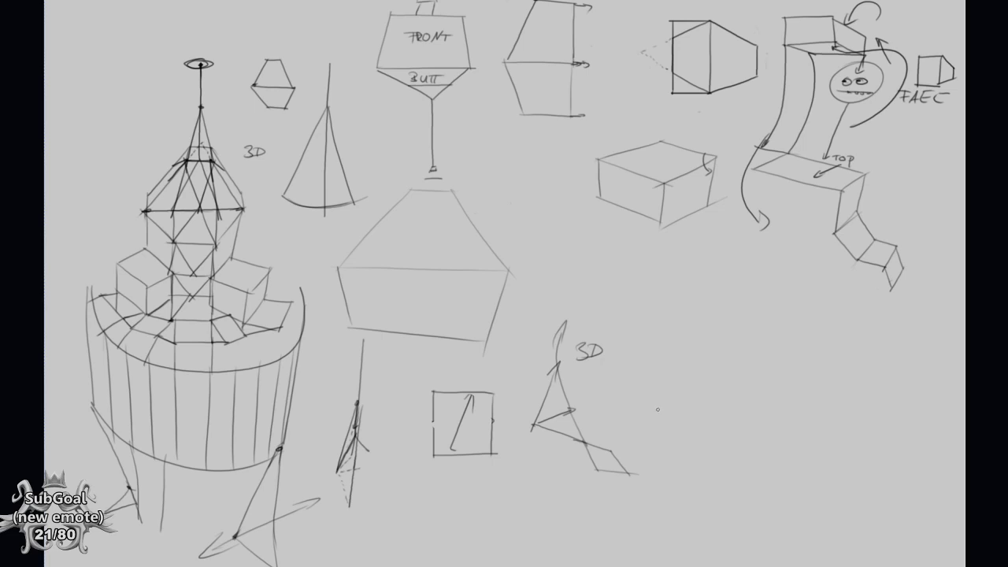
Sketch a long slanted plane in the empty area beside the 3D diagram, with a small face at its far end
{"action": "left_click_drag", "start_coordinate": [669, 418], "coordinate": [594, 469]}
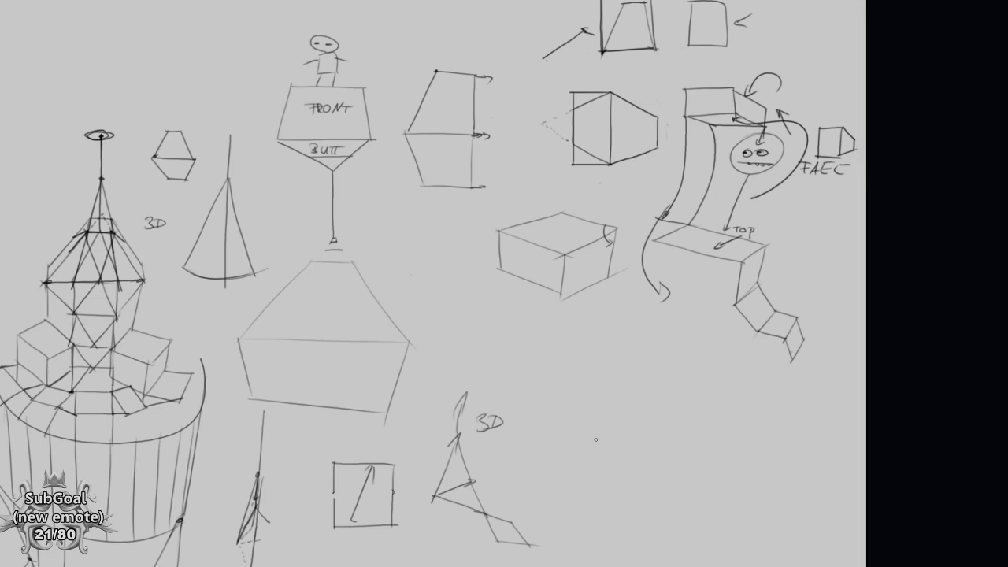
{"action": "key", "text": "ctrl+plus"}
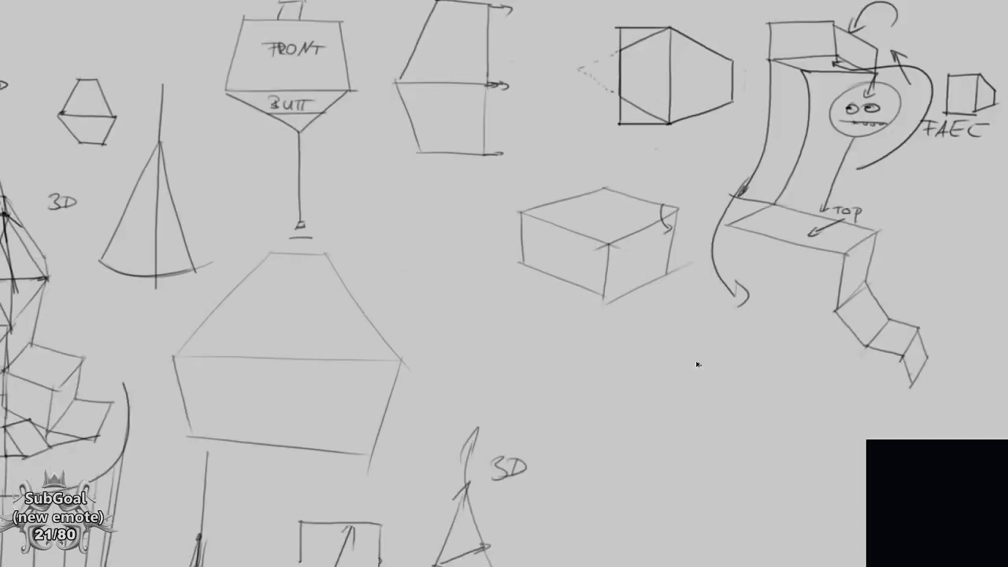
{"action": "left_click_drag", "start_coordinate": [796, 423], "coordinate": [621, 277]}
{"action": "key", "text": "Tab"}
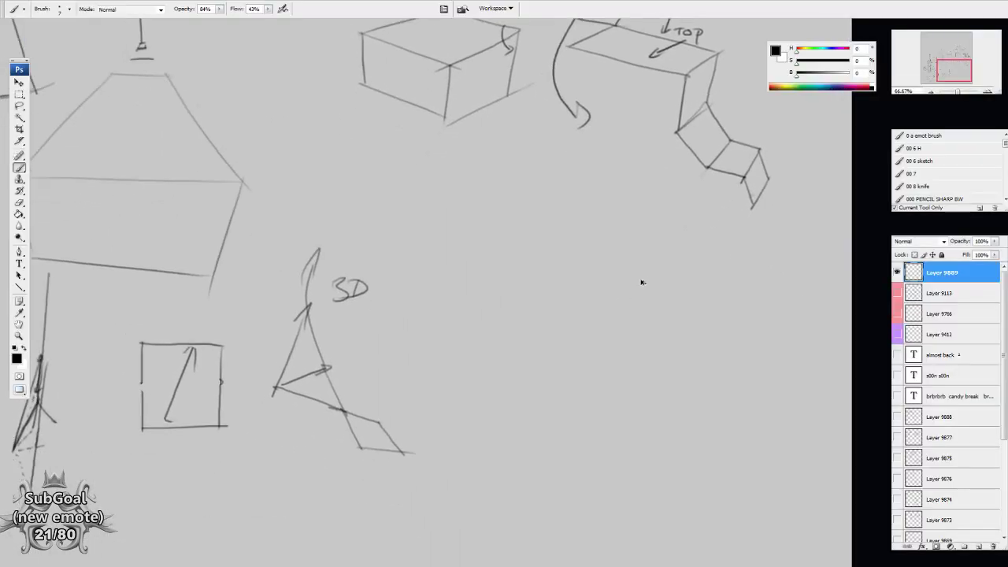
{"action": "scroll", "coordinate": [560, 244], "scroll_direction": "up", "scroll_amount": 1}
{"action": "mouse_move", "coordinate": [408, 227]}
{"action": "left_mouse_down"}
{"action": "mouse_move", "coordinate": [524, 191]}
{"action": "mouse_move", "coordinate": [716, 236]}
{"action": "mouse_move", "coordinate": [685, 295]}
{"action": "left_mouse_up"}
{"action": "left_click_drag", "start_coordinate": [441, 218], "coordinate": [698, 303]}
{"action": "key", "text": "e"}
{"action": "left_click", "coordinate": [428, 238]}
{"action": "left_click_drag", "start_coordinate": [765, 326], "coordinate": [652, 355]}
{"action": "key", "text": "b"}
{"action": "mouse_move", "coordinate": [419, 235]}
{"action": "left_mouse_down"}
{"action": "mouse_move", "coordinate": [402, 247]}
{"action": "mouse_move", "coordinate": [447, 243]}
{"action": "left_mouse_up"}
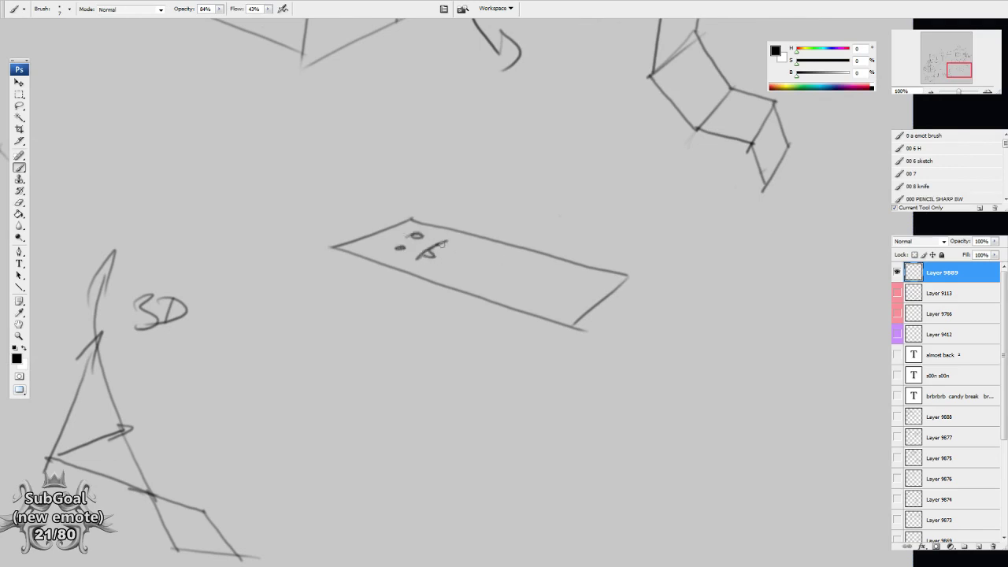
Extend the plane's upper edge with an arrow and draw a square labelled LEAD below the plane
{"action": "mouse_move", "coordinate": [613, 271]}
{"action": "left_mouse_down"}
{"action": "mouse_move", "coordinate": [739, 297]}
{"action": "mouse_move", "coordinate": [718, 306]}
{"action": "left_mouse_up"}
{"action": "left_click_drag", "start_coordinate": [620, 418], "coordinate": [680, 317]}
{"action": "mouse_move", "coordinate": [493, 268]}
{"action": "left_mouse_down"}
{"action": "mouse_move", "coordinate": [493, 328]}
{"action": "mouse_move", "coordinate": [497, 269]}
{"action": "mouse_move", "coordinate": [552, 273]}
{"action": "mouse_move", "coordinate": [548, 327]}
{"action": "mouse_move", "coordinate": [497, 324]}
{"action": "mouse_move", "coordinate": [564, 287]}
{"action": "left_mouse_up"}
{"action": "mouse_move", "coordinate": [501, 245]}
{"action": "left_mouse_down"}
{"action": "mouse_move", "coordinate": [510, 257]}
{"action": "mouse_move", "coordinate": [525, 243]}
{"action": "mouse_move", "coordinate": [540, 258]}
{"action": "left_mouse_up"}
{"action": "left_click_drag", "start_coordinate": [709, 306], "coordinate": [597, 435]}
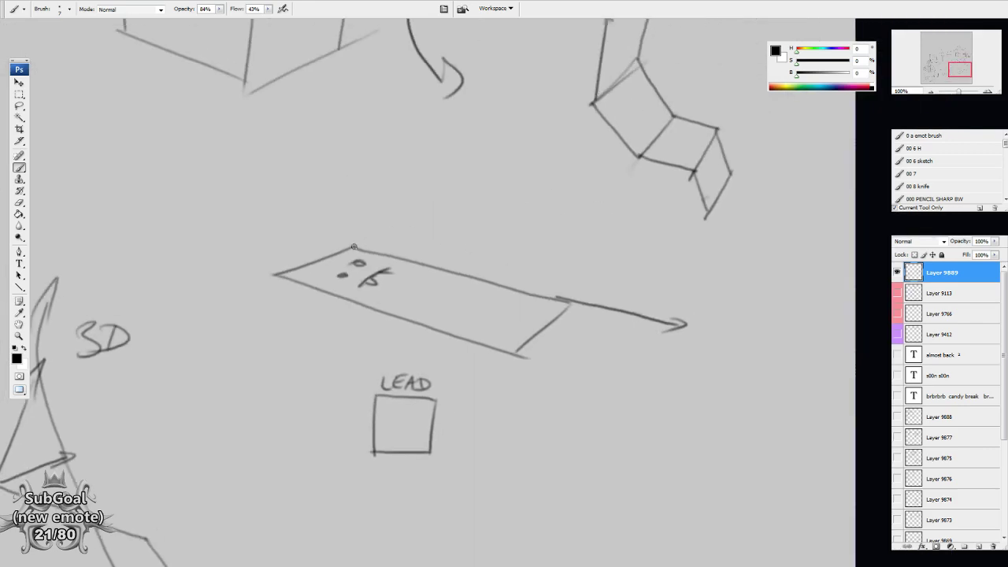
Draw a long arrow parallel above the first plane, and a second plane with an arrow slanting down towards the LEAD square
{"action": "mouse_move", "coordinate": [360, 208]}
{"action": "left_mouse_down"}
{"action": "mouse_move", "coordinate": [686, 275]}
{"action": "mouse_move", "coordinate": [672, 290]}
{"action": "left_mouse_up"}
{"action": "left_click_drag", "start_coordinate": [598, 415], "coordinate": [612, 250]}
{"action": "mouse_move", "coordinate": [648, 218]}
{"action": "left_mouse_down"}
{"action": "mouse_move", "coordinate": [484, 307]}
{"action": "mouse_move", "coordinate": [653, 221]}
{"action": "mouse_move", "coordinate": [685, 240]}
{"action": "mouse_move", "coordinate": [534, 342]}
{"action": "left_mouse_up"}
{"action": "left_click_drag", "start_coordinate": [482, 312], "coordinate": [555, 340]}
{"action": "left_click_drag", "start_coordinate": [498, 297], "coordinate": [418, 358]}
{"action": "left_click_drag", "start_coordinate": [576, 395], "coordinate": [573, 389]}
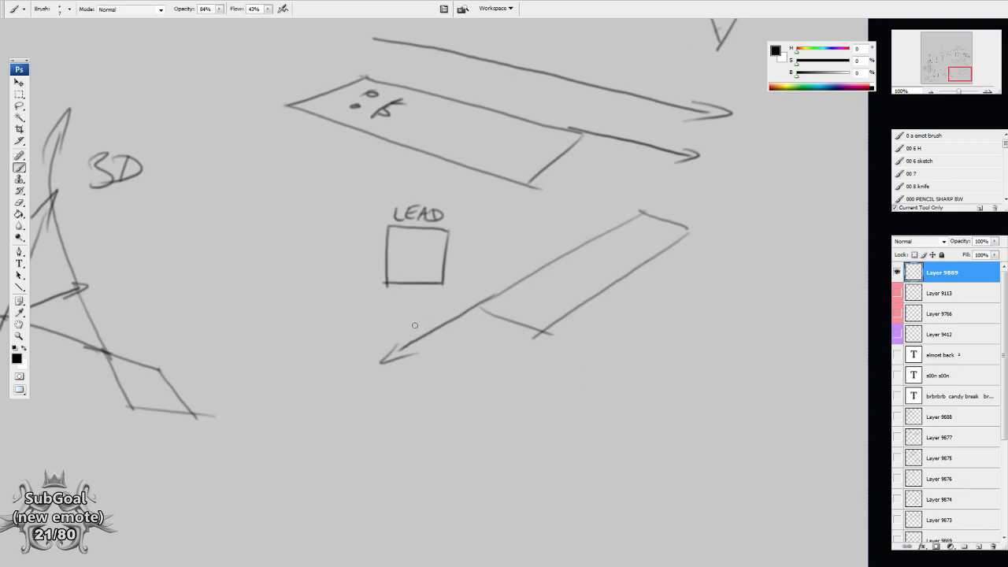
Draw a flat ellipse below the second plane
{"action": "left_click_drag", "start_coordinate": [514, 410], "coordinate": [520, 270]}
{"action": "mouse_move", "coordinate": [645, 285]}
{"action": "left_mouse_down"}
{"action": "mouse_move", "coordinate": [505, 297]}
{"action": "mouse_move", "coordinate": [580, 277]}
{"action": "left_mouse_up"}
{"action": "left_click_drag", "start_coordinate": [699, 394], "coordinate": [609, 383]}
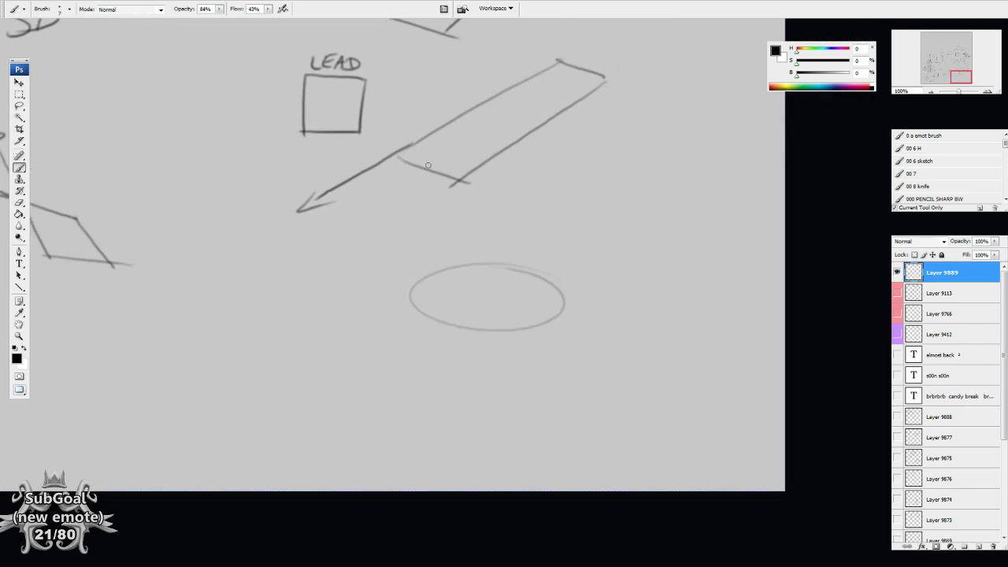
Draw a small arrow inside the ellipse, rotate it to another direction, and erase it
{"action": "left_click_drag", "start_coordinate": [506, 290], "coordinate": [519, 286]}
{"action": "mouse_move", "coordinate": [564, 221]}
{"action": "left_mouse_down"}
{"action": "mouse_move", "coordinate": [512, 222]}
{"action": "mouse_move", "coordinate": [557, 222]}
{"action": "mouse_move", "coordinate": [559, 243]}
{"action": "mouse_move", "coordinate": [571, 214]}
{"action": "mouse_move", "coordinate": [506, 310]}
{"action": "left_mouse_up"}
{"action": "key", "text": "l"}
{"action": "key", "text": "ctrl+t"}
{"action": "mouse_move", "coordinate": [540, 383]}
{"action": "left_mouse_down"}
{"action": "mouse_move", "coordinate": [604, 277]}
{"action": "mouse_move", "coordinate": [534, 204]}
{"action": "mouse_move", "coordinate": [587, 236]}
{"action": "mouse_move", "coordinate": [635, 345]}
{"action": "mouse_move", "coordinate": [409, 402]}
{"action": "mouse_move", "coordinate": [458, 405]}
{"action": "mouse_move", "coordinate": [597, 323]}
{"action": "left_mouse_up"}
{"action": "key", "text": "Return"}
{"action": "key", "text": "ctrl+d"}
{"action": "key", "text": "e"}
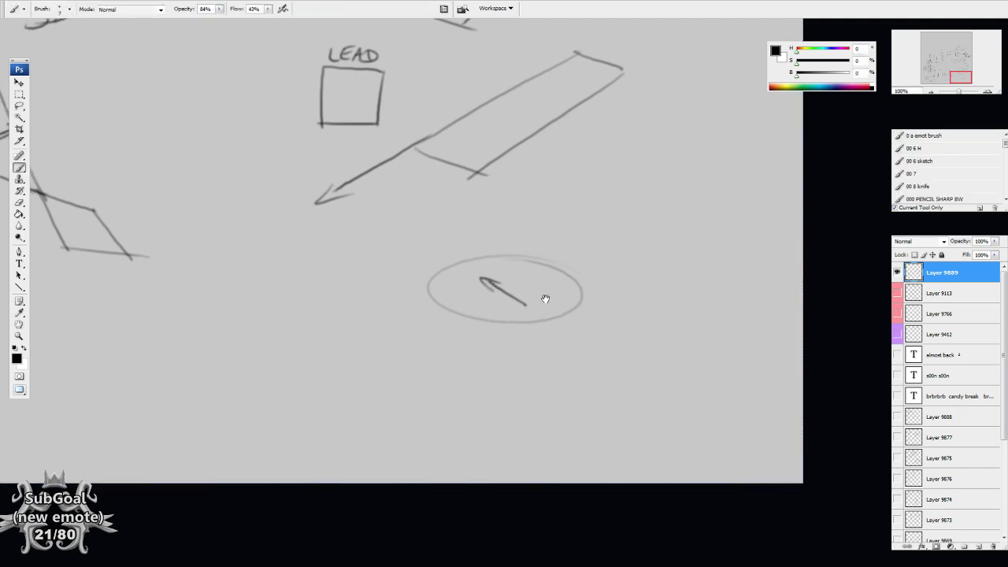
{"action": "mouse_move", "coordinate": [534, 286]}
{"action": "left_mouse_down"}
{"action": "mouse_move", "coordinate": [505, 285]}
{"action": "mouse_move", "coordinate": [514, 289]}
{"action": "left_mouse_up"}
Duplicate the ellipse twice, placing one copy below it and the other further left
{"action": "key", "text": "l"}
{"action": "mouse_move", "coordinate": [569, 236]}
{"action": "left_mouse_down"}
{"action": "mouse_move", "coordinate": [667, 287]}
{"action": "mouse_move", "coordinate": [658, 272]}
{"action": "left_mouse_up"}
{"action": "left_click_drag", "start_coordinate": [546, 346], "coordinate": [239, 377]}
{"action": "left_click_drag", "start_coordinate": [279, 379], "coordinate": [485, 441]}
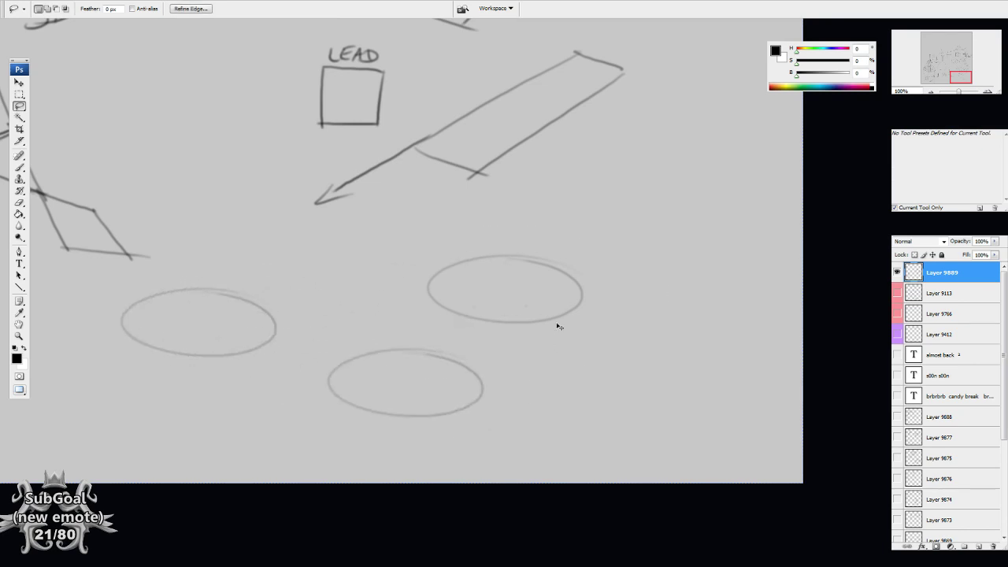
Draw vertical and horizontal axes through the original ellipse and label the vertical ends N and S
{"action": "key", "text": "b"}
{"action": "left_click_drag", "start_coordinate": [508, 241], "coordinate": [509, 366]}
{"action": "left_click_drag", "start_coordinate": [388, 288], "coordinate": [628, 291]}
{"action": "left_click_drag", "start_coordinate": [496, 213], "coordinate": [520, 187]}
{"action": "left_click_drag", "start_coordinate": [520, 374], "coordinate": [501, 391]}
{"action": "left_click_drag", "start_coordinate": [687, 383], "coordinate": [673, 370]}
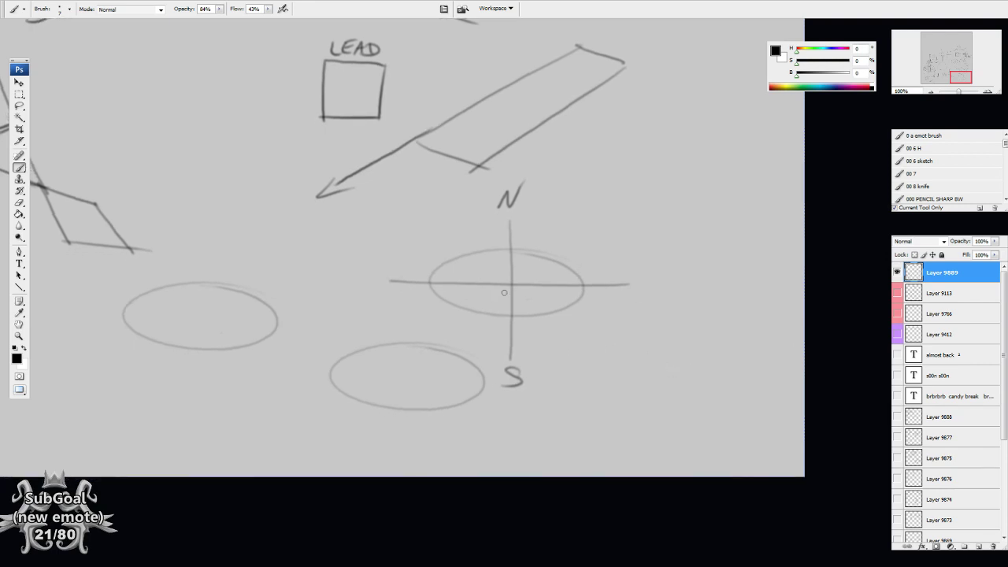
Draw two crossing diagonal axes through the lower ellipse
{"action": "scroll", "coordinate": [505, 308], "scroll_direction": "down", "scroll_amount": 2}
{"action": "scroll", "coordinate": [504, 307], "scroll_direction": "left", "scroll_amount": 2}
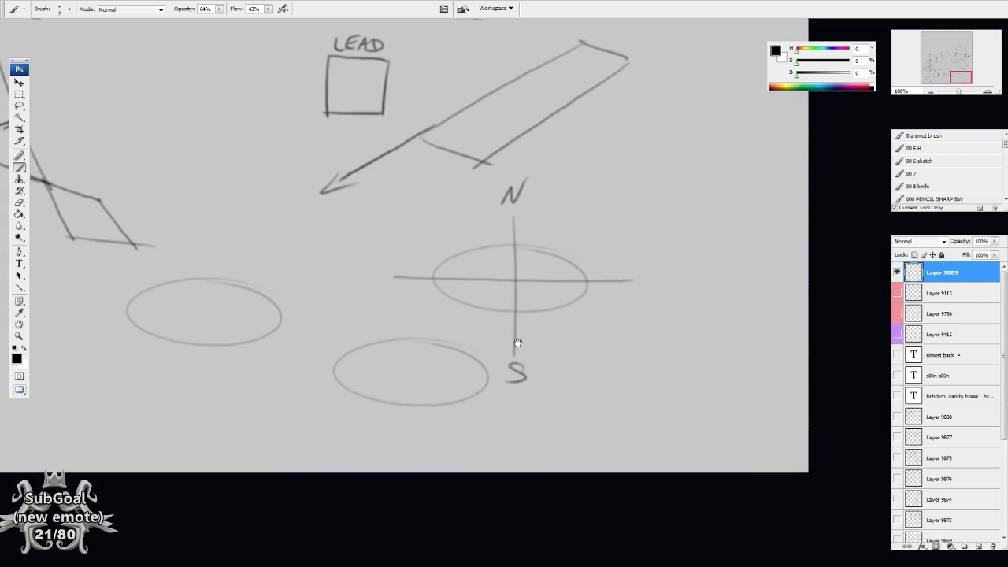
{"action": "left_click_drag", "start_coordinate": [333, 387], "coordinate": [522, 331]}
{"action": "left_click_drag", "start_coordinate": [353, 322], "coordinate": [544, 410]}
{"action": "scroll", "coordinate": [732, 349], "scroll_direction": "down", "scroll_amount": 3}
{"action": "scroll", "coordinate": [731, 349], "scroll_direction": "left", "scroll_amount": 3}
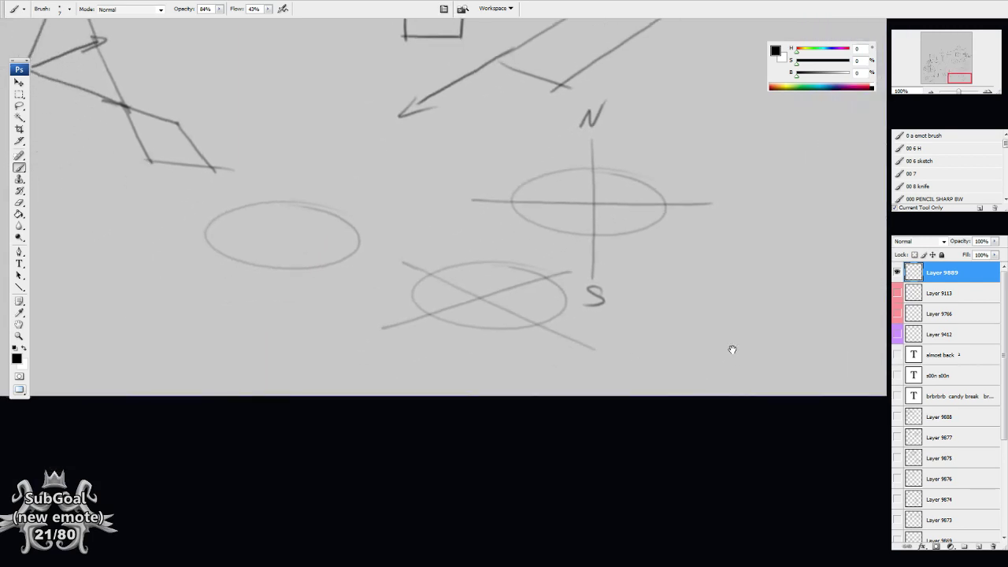
Add a rotation arrow labelled 45 between the two crossed ellipses and write 3/4 beneath the lower one
{"action": "mouse_move", "coordinate": [578, 253]}
{"action": "left_mouse_down"}
{"action": "mouse_move", "coordinate": [473, 233]}
{"action": "mouse_move", "coordinate": [485, 235]}
{"action": "left_mouse_up"}
{"action": "left_click_drag", "start_coordinate": [703, 408], "coordinate": [699, 413]}
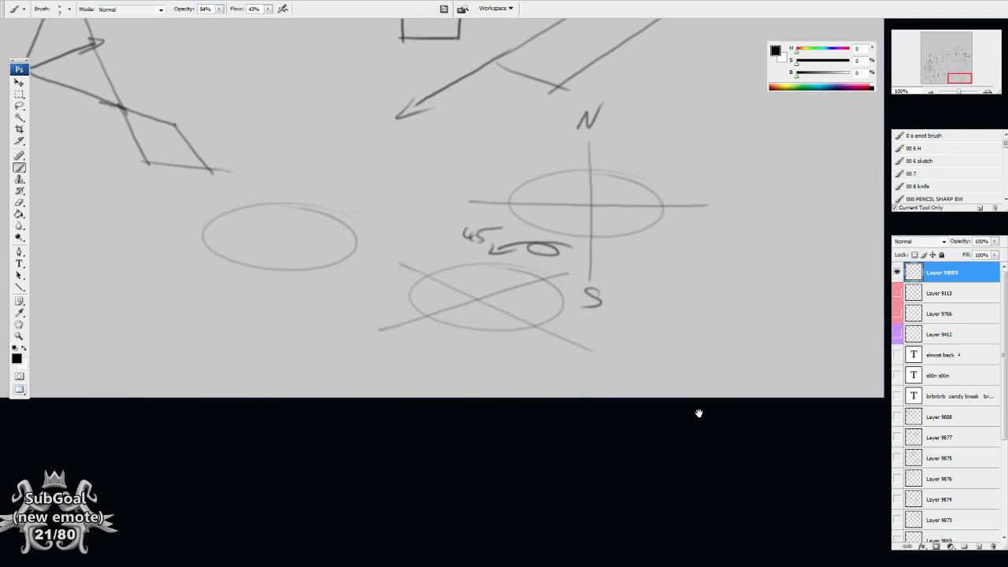
{"action": "mouse_move", "coordinate": [394, 355]}
{"action": "left_mouse_down"}
{"action": "mouse_move", "coordinate": [393, 379]}
{"action": "mouse_move", "coordinate": [420, 369]}
{"action": "mouse_move", "coordinate": [436, 389]}
{"action": "mouse_move", "coordinate": [469, 382]}
{"action": "left_mouse_up"}
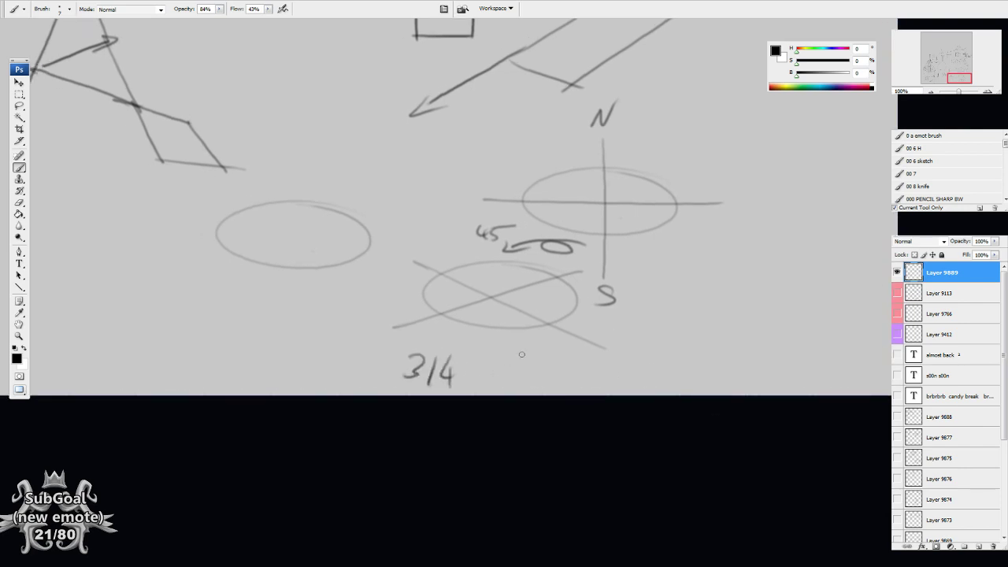
Turn the second slanted plane into a box by drawing its vertical corner edges and bottom edge
{"action": "mouse_move", "coordinate": [732, 303]}
{"action": "left_mouse_down"}
{"action": "mouse_move", "coordinate": [714, 360]}
{"action": "mouse_move", "coordinate": [569, 444]}
{"action": "left_mouse_up"}
{"action": "left_click_drag", "start_coordinate": [555, 250], "coordinate": [632, 290]}
{"action": "scroll", "coordinate": [613, 335], "scroll_direction": "up", "scroll_amount": 3}
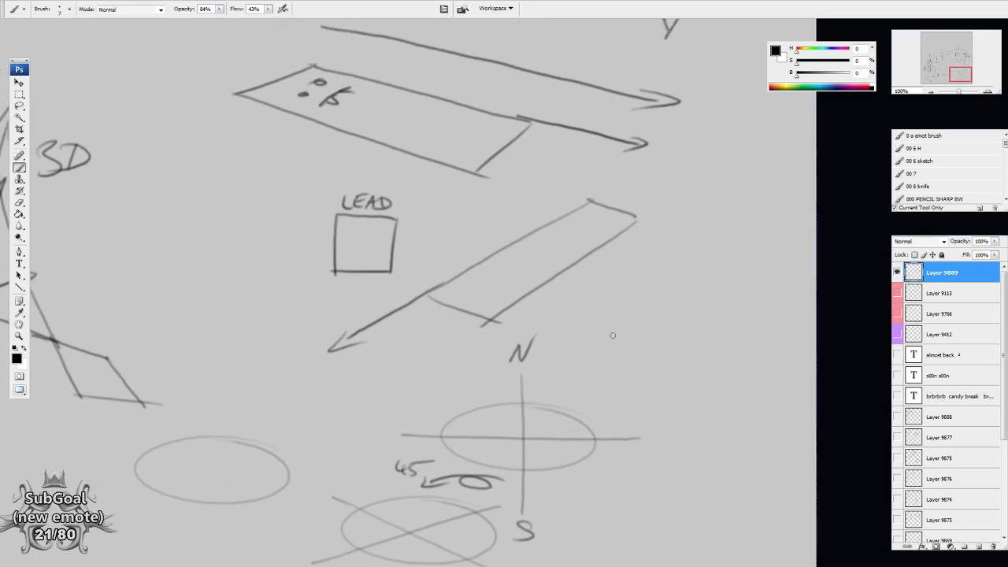
{"action": "scroll", "coordinate": [473, 268], "scroll_direction": "down", "scroll_amount": 1}
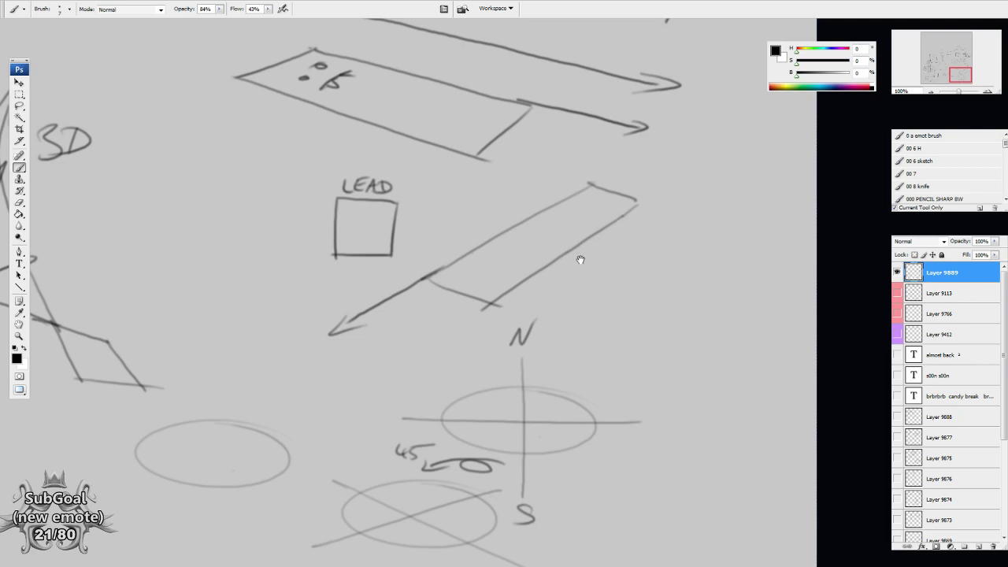
{"action": "left_click_drag", "start_coordinate": [581, 260], "coordinate": [583, 256]}
{"action": "mouse_move", "coordinate": [431, 273]}
{"action": "left_mouse_down"}
{"action": "mouse_move", "coordinate": [434, 330]}
{"action": "mouse_move", "coordinate": [493, 352]}
{"action": "left_mouse_up"}
{"action": "left_click_drag", "start_coordinate": [496, 301], "coordinate": [492, 364]}
{"action": "left_click_drag", "start_coordinate": [489, 361], "coordinate": [635, 260]}
{"action": "left_click_drag", "start_coordinate": [639, 199], "coordinate": [627, 280]}
Scribble strokes parallel to the box's long top edge and draw cross-contour lines over its top, front and side
{"action": "left_click_drag", "start_coordinate": [547, 186], "coordinate": [411, 266]}
{"action": "left_click_drag", "start_coordinate": [500, 192], "coordinate": [383, 264]}
{"action": "mouse_move", "coordinate": [473, 199]}
{"action": "left_mouse_down"}
{"action": "mouse_move", "coordinate": [405, 238]}
{"action": "mouse_move", "coordinate": [453, 283]}
{"action": "mouse_move", "coordinate": [455, 337]}
{"action": "left_mouse_up"}
{"action": "left_click_drag", "start_coordinate": [469, 249], "coordinate": [482, 361]}
{"action": "mouse_move", "coordinate": [492, 237]}
{"action": "left_mouse_down"}
{"action": "mouse_move", "coordinate": [515, 292]}
{"action": "mouse_move", "coordinate": [509, 362]}
{"action": "left_mouse_up"}
{"action": "left_click_drag", "start_coordinate": [520, 219], "coordinate": [542, 348]}
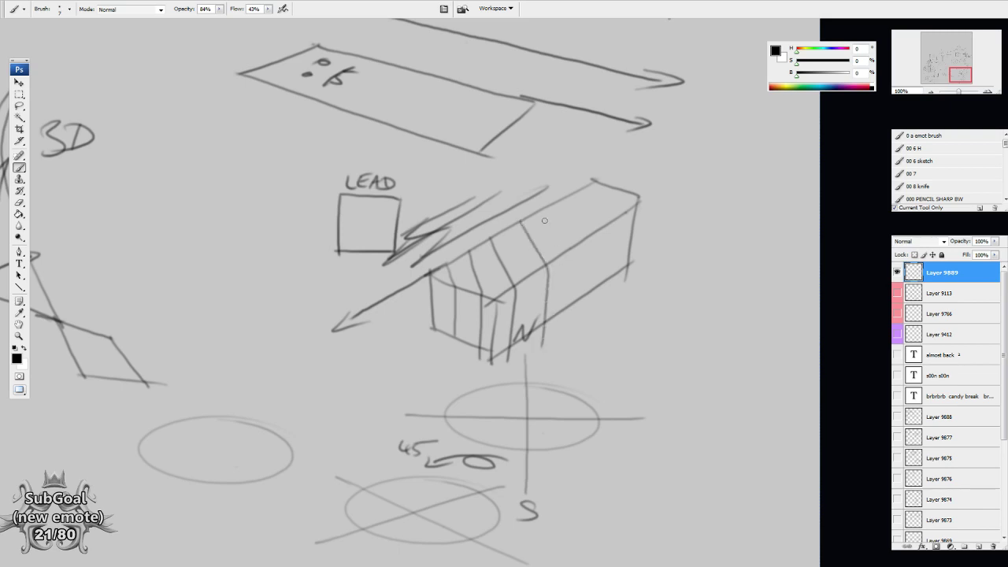
Draw contours folding over the box's top and side, with a double-headed arrow along the side face
{"action": "left_click_drag", "start_coordinate": [537, 224], "coordinate": [611, 189]}
{"action": "mouse_move", "coordinate": [539, 225]}
{"action": "left_mouse_down"}
{"action": "mouse_move", "coordinate": [564, 259]}
{"action": "mouse_move", "coordinate": [563, 297]}
{"action": "mouse_move", "coordinate": [626, 254]}
{"action": "left_mouse_up"}
{"action": "left_click_drag", "start_coordinate": [614, 256], "coordinate": [624, 267]}
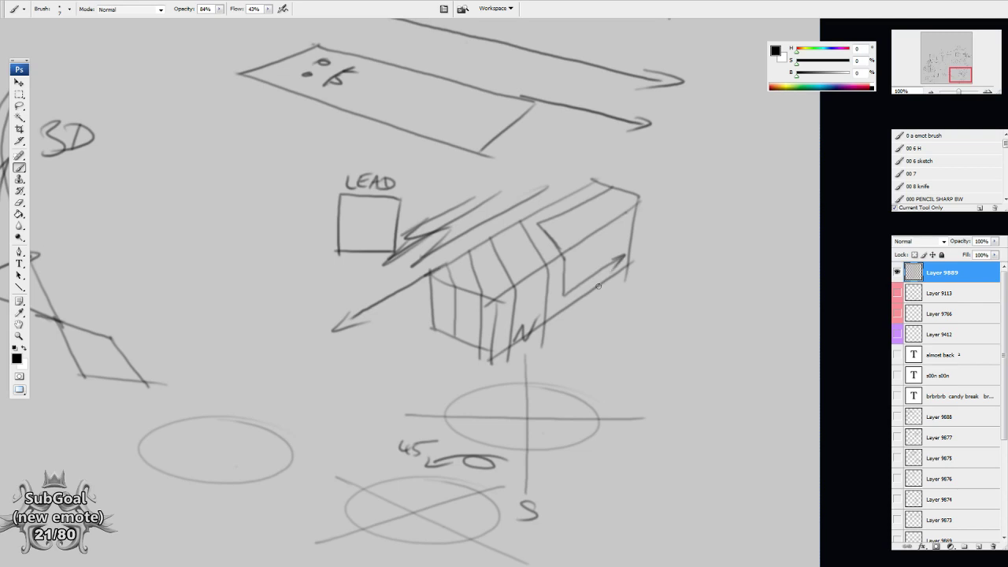
{"action": "left_click_drag", "start_coordinate": [567, 291], "coordinate": [493, 339]}
{"action": "mouse_move", "coordinate": [623, 192]}
{"action": "left_mouse_down"}
{"action": "mouse_move", "coordinate": [570, 223]}
{"action": "mouse_move", "coordinate": [587, 260]}
{"action": "mouse_move", "coordinate": [573, 347]}
{"action": "left_mouse_up"}
{"action": "left_click_drag", "start_coordinate": [619, 250], "coordinate": [605, 284]}
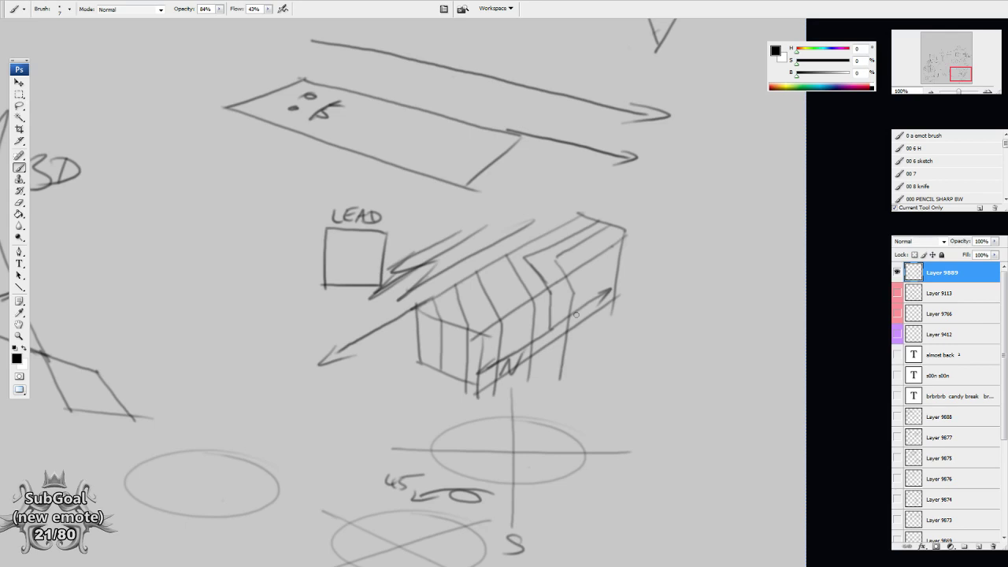
Sketch a tilted cylinder in the empty area below the square containing the arrow
{"action": "left_click_drag", "start_coordinate": [671, 270], "coordinate": [666, 266]}
{"action": "left_click_drag", "start_coordinate": [662, 405], "coordinate": [824, 425]}
{"action": "left_click_drag", "start_coordinate": [437, 337], "coordinate": [535, 338]}
{"action": "mouse_move", "coordinate": [352, 383]}
{"action": "left_mouse_down"}
{"action": "mouse_move", "coordinate": [480, 226]}
{"action": "mouse_move", "coordinate": [575, 133]}
{"action": "left_mouse_up"}
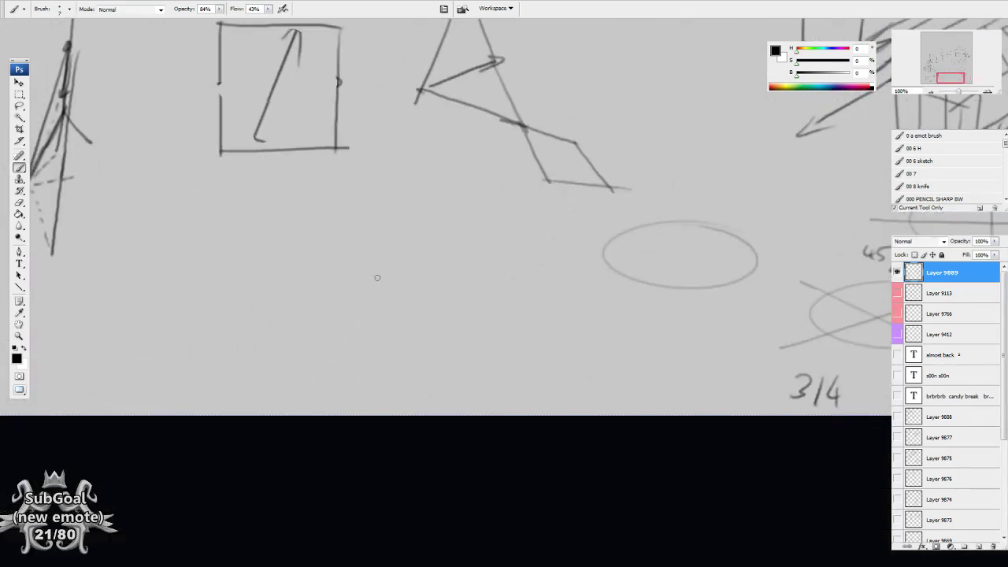
{"action": "left_click_drag", "start_coordinate": [272, 252], "coordinate": [289, 274]}
{"action": "mouse_move", "coordinate": [250, 252]}
{"action": "left_mouse_down"}
{"action": "mouse_move", "coordinate": [460, 213]}
{"action": "mouse_move", "coordinate": [459, 313]}
{"action": "left_mouse_up"}
{"action": "left_click_drag", "start_coordinate": [288, 341], "coordinate": [497, 288]}
{"action": "left_click_drag", "start_coordinate": [269, 251], "coordinate": [292, 344]}
Draw three lengthwise arrows along the cylinder and a curved arrow around its far end
{"action": "left_click_drag", "start_coordinate": [279, 270], "coordinate": [476, 225]}
{"action": "left_click_drag", "start_coordinate": [311, 260], "coordinate": [280, 274]}
{"action": "left_click_drag", "start_coordinate": [473, 270], "coordinate": [305, 313]}
{"action": "left_click_drag", "start_coordinate": [474, 250], "coordinate": [376, 273]}
{"action": "mouse_move", "coordinate": [435, 198]}
{"action": "left_mouse_down"}
{"action": "mouse_move", "coordinate": [449, 206]}
{"action": "mouse_move", "coordinate": [454, 316]}
{"action": "mouse_move", "coordinate": [476, 307]}
{"action": "left_mouse_up"}
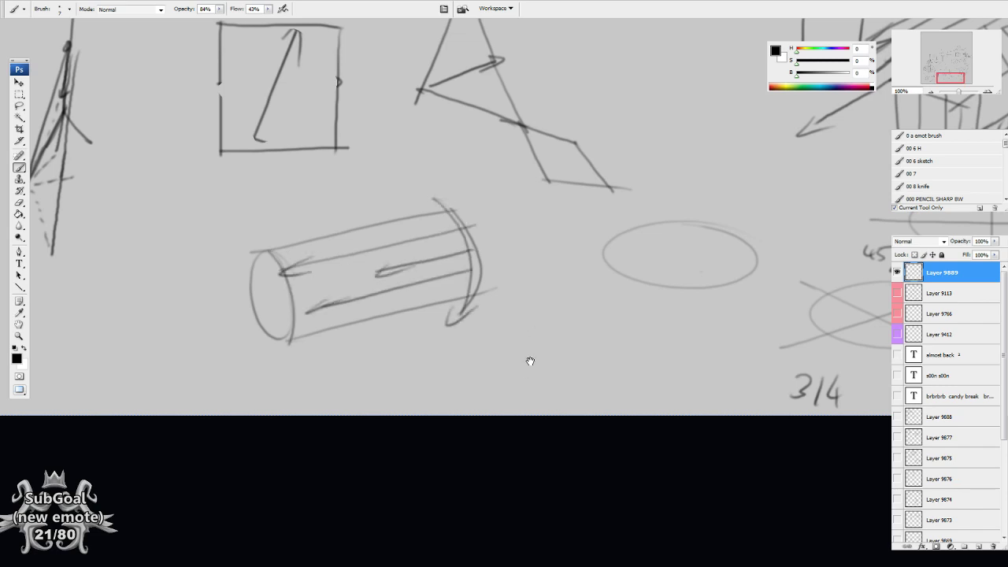
Write 2 beside the cylinder and draw two arrows outward from the centre of its near end
{"action": "left_click_drag", "start_coordinate": [502, 341], "coordinate": [521, 361]}
{"action": "mouse_move", "coordinate": [268, 299]}
{"action": "left_mouse_down"}
{"action": "mouse_move", "coordinate": [268, 202]}
{"action": "mouse_move", "coordinate": [305, 315]}
{"action": "mouse_move", "coordinate": [296, 343]}
{"action": "left_mouse_up"}
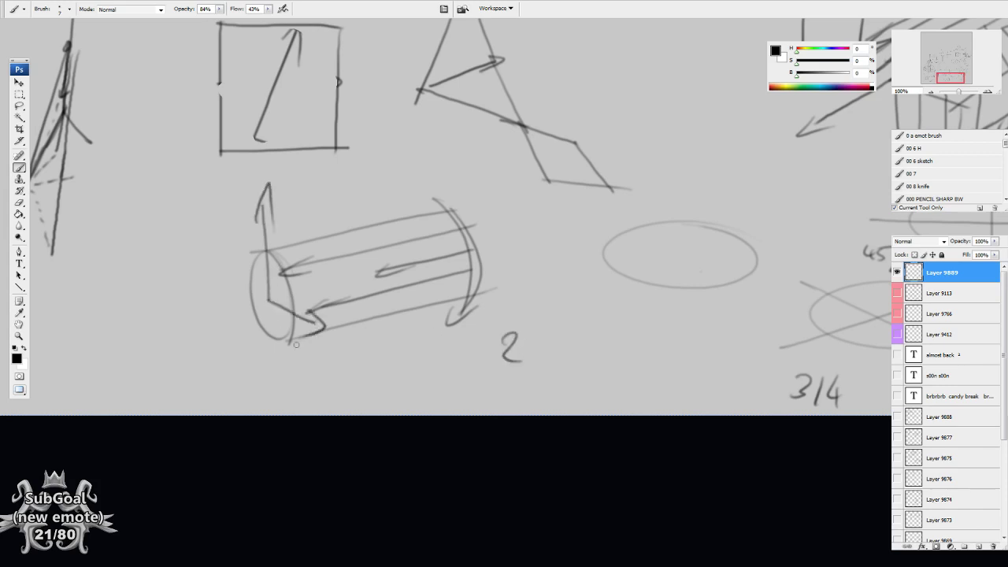
{"action": "left_click_drag", "start_coordinate": [397, 416], "coordinate": [397, 382]}
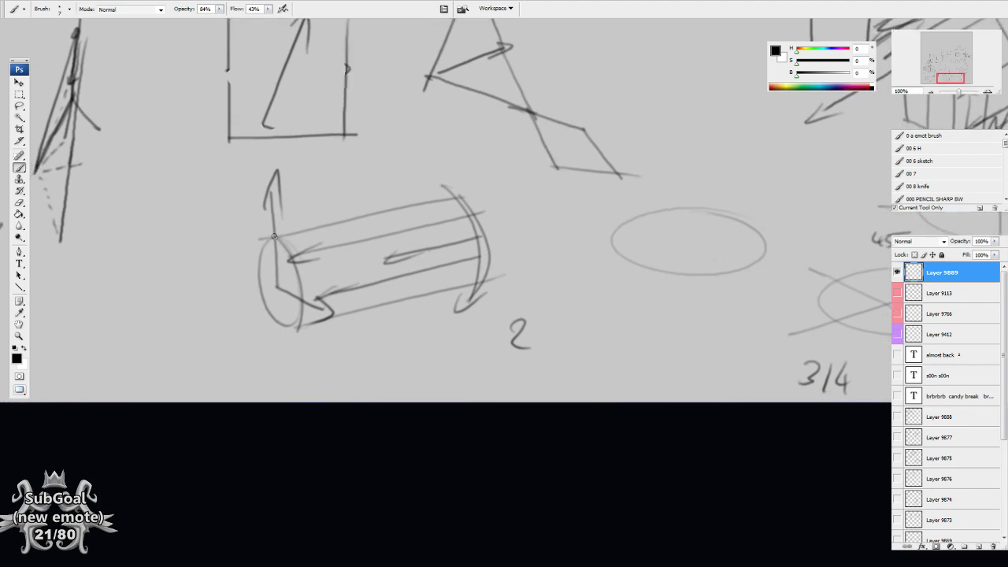
Wrap a spiral around the cylinder, with dashed back segments and arrows at both ends
{"action": "mouse_move", "coordinate": [290, 235]}
{"action": "left_mouse_down"}
{"action": "mouse_move", "coordinate": [349, 255]}
{"action": "mouse_move", "coordinate": [386, 299]}
{"action": "left_mouse_up"}
{"action": "mouse_move", "coordinate": [351, 215]}
{"action": "left_mouse_down"}
{"action": "mouse_move", "coordinate": [382, 216]}
{"action": "mouse_move", "coordinate": [445, 252]}
{"action": "mouse_move", "coordinate": [456, 288]}
{"action": "left_mouse_up"}
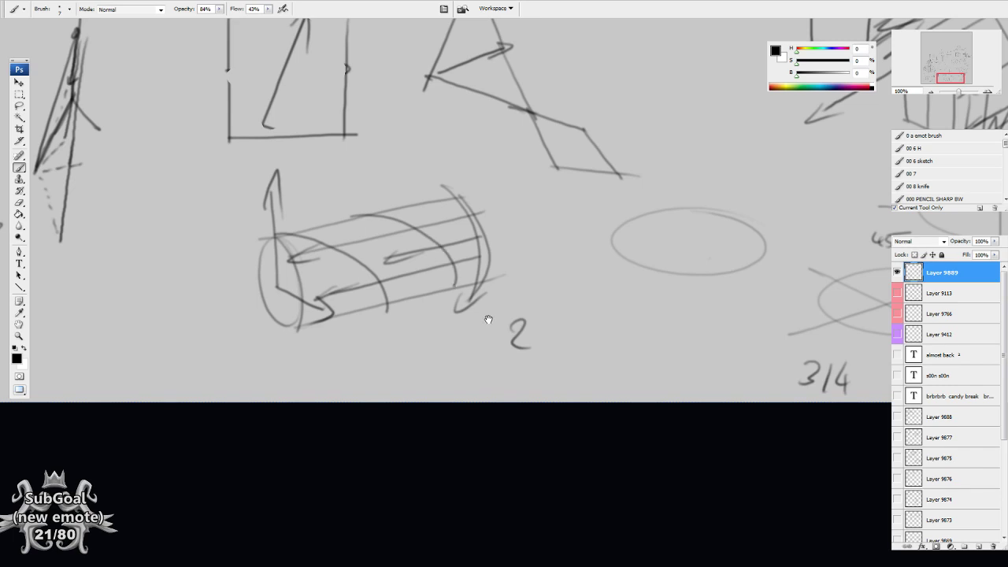
{"action": "mouse_move", "coordinate": [437, 198]}
{"action": "left_mouse_down"}
{"action": "mouse_move", "coordinate": [533, 230]}
{"action": "mouse_move", "coordinate": [537, 284]}
{"action": "left_mouse_up"}
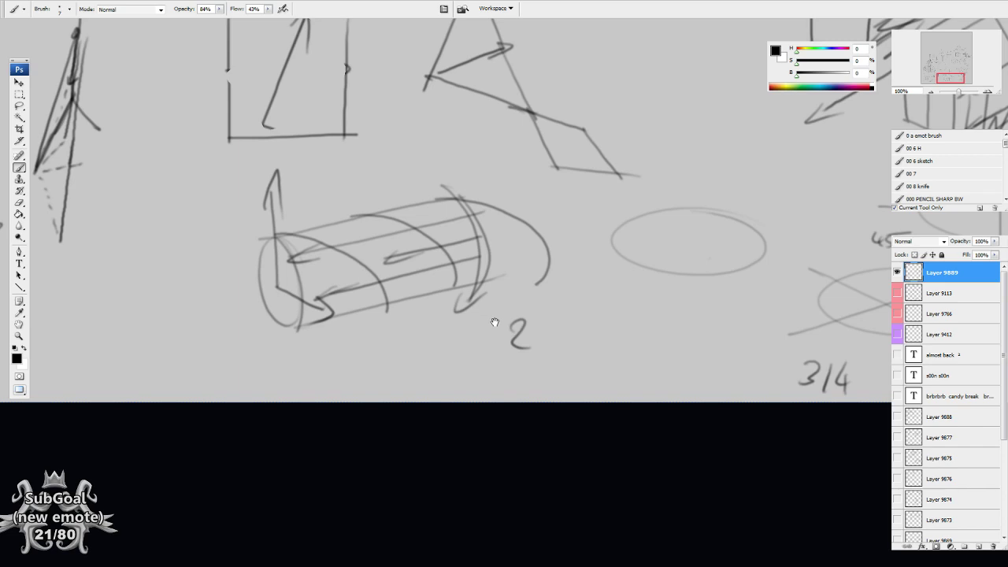
{"action": "mouse_move", "coordinate": [288, 234]}
{"action": "left_mouse_down"}
{"action": "mouse_move", "coordinate": [309, 246]}
{"action": "mouse_move", "coordinate": [318, 233]}
{"action": "left_mouse_up"}
{"action": "left_click_drag", "start_coordinate": [375, 299], "coordinate": [354, 269]}
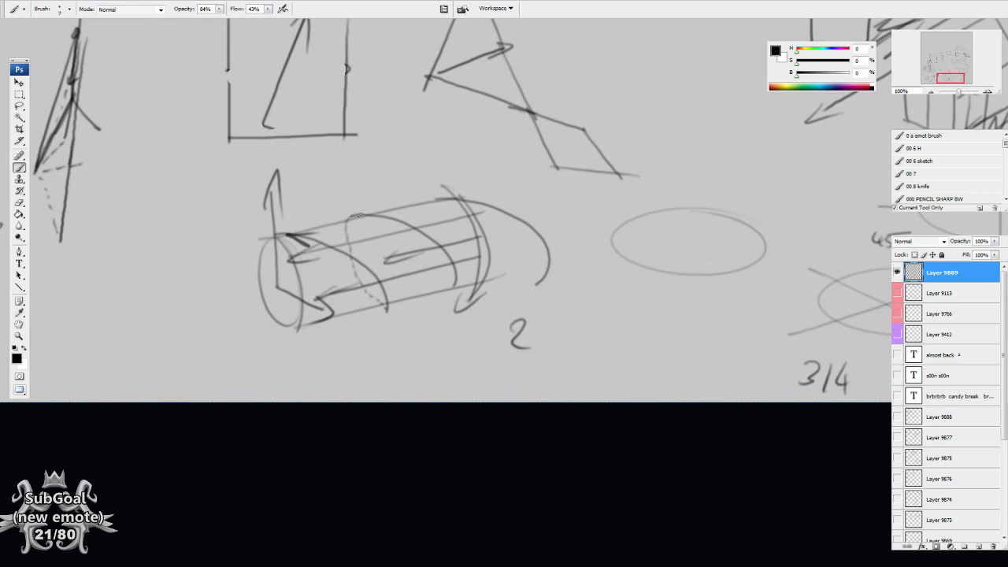
{"action": "mouse_move", "coordinate": [456, 283]}
{"action": "left_mouse_down"}
{"action": "mouse_move", "coordinate": [430, 260]}
{"action": "mouse_move", "coordinate": [419, 224]}
{"action": "mouse_move", "coordinate": [442, 199]}
{"action": "left_mouse_up"}
{"action": "mouse_move", "coordinate": [536, 281]}
{"action": "left_mouse_down"}
{"action": "mouse_move", "coordinate": [504, 244]}
{"action": "mouse_move", "coordinate": [524, 188]}
{"action": "mouse_move", "coordinate": [540, 197]}
{"action": "mouse_move", "coordinate": [574, 183]}
{"action": "left_mouse_up"}
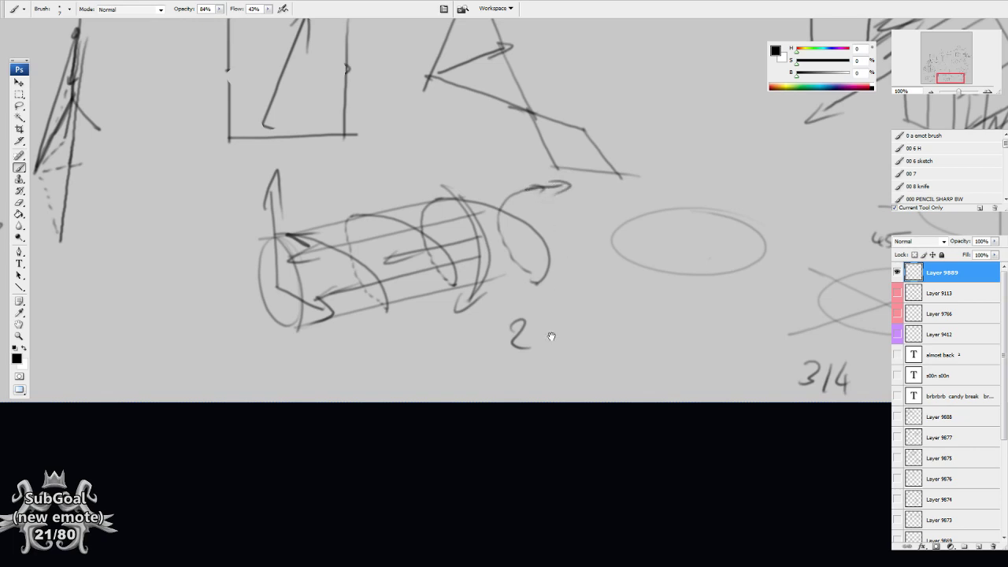
{"action": "left_click_drag", "start_coordinate": [548, 336], "coordinate": [553, 333]}
Move Layer 9889 below the text layers, hide it, and make Layer 9877 visible and active
{"action": "mouse_move", "coordinate": [481, 149]}
{"action": "left_mouse_down"}
{"action": "mouse_move", "coordinate": [582, 525]}
{"action": "mouse_move", "coordinate": [538, 254]}
{"action": "mouse_move", "coordinate": [797, 536]}
{"action": "left_mouse_up"}
{"action": "mouse_move", "coordinate": [442, 373]}
{"action": "left_mouse_down"}
{"action": "mouse_move", "coordinate": [466, 337]}
{"action": "mouse_move", "coordinate": [549, 44]}
{"action": "left_mouse_up"}
{"action": "left_click_drag", "start_coordinate": [914, 275], "coordinate": [918, 406]}
{"action": "left_click", "coordinate": [897, 397]}
{"action": "left_click", "coordinate": [898, 438]}
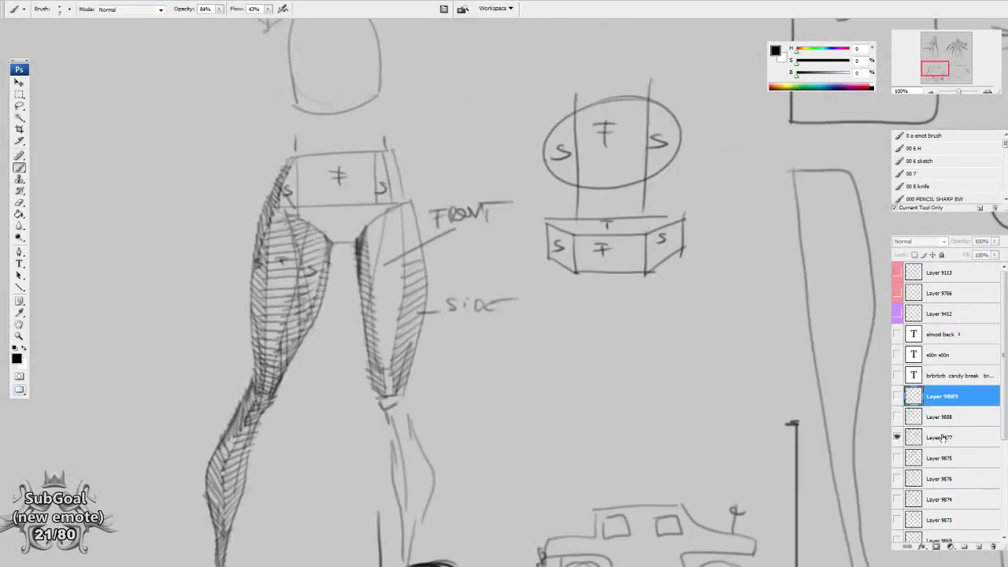
{"action": "left_click", "coordinate": [943, 437]}
Duplicate the figure's right-hand thigh with its FRONT and SIDE labels beside the original and clean up the copy
{"action": "mouse_move", "coordinate": [539, 375]}
{"action": "left_mouse_down"}
{"action": "mouse_move", "coordinate": [653, 417]}
{"action": "mouse_move", "coordinate": [662, 401]}
{"action": "left_mouse_up"}
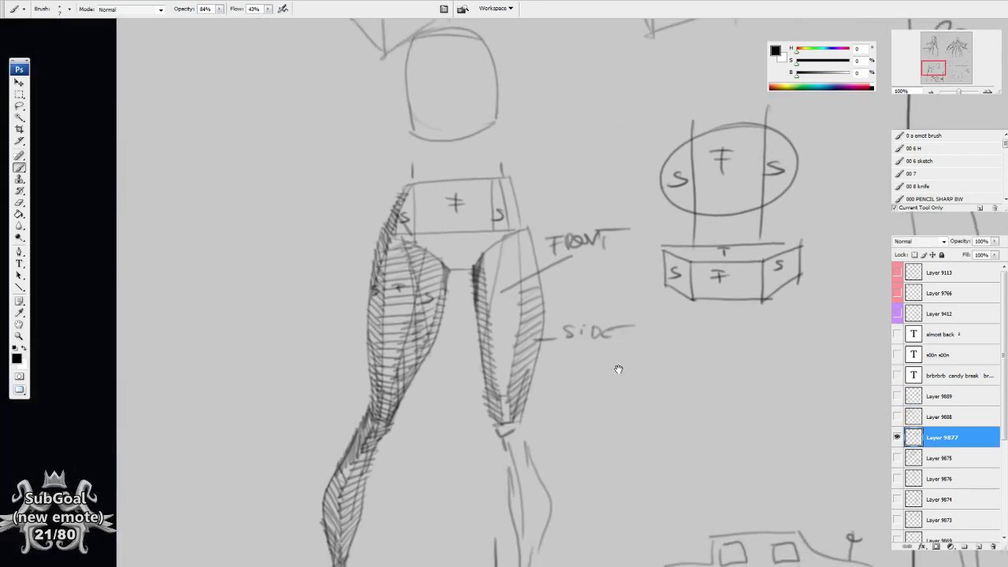
{"action": "left_click_drag", "start_coordinate": [618, 369], "coordinate": [590, 287]}
{"action": "left_click_drag", "start_coordinate": [621, 345], "coordinate": [688, 369]}
{"action": "key", "text": "l"}
{"action": "mouse_move", "coordinate": [473, 205]}
{"action": "left_mouse_down"}
{"action": "mouse_move", "coordinate": [461, 204]}
{"action": "mouse_move", "coordinate": [479, 364]}
{"action": "mouse_move", "coordinate": [579, 143]}
{"action": "mouse_move", "coordinate": [494, 200]}
{"action": "left_mouse_up"}
{"action": "left_click_drag", "start_coordinate": [544, 227], "coordinate": [662, 271]}
{"action": "key", "text": "ctrl+d"}
{"action": "key", "text": "e"}
{"action": "left_click", "coordinate": [662, 270]}
Redraw the front plane's upper edges on the copied thigh and mark the plane with small plus signs
{"action": "key", "text": "b"}
{"action": "left_click_drag", "start_coordinate": [655, 222], "coordinate": [642, 298]}
{"action": "left_click_drag", "start_coordinate": [671, 221], "coordinate": [673, 296]}
{"action": "left_click_drag", "start_coordinate": [651, 373], "coordinate": [660, 373]}
{"action": "left_click_drag", "start_coordinate": [656, 369], "coordinate": [656, 378]}
{"action": "left_click_drag", "start_coordinate": [657, 263], "coordinate": [662, 272]}
{"action": "mouse_move", "coordinate": [639, 431]}
{"action": "left_mouse_down"}
{"action": "mouse_move", "coordinate": [649, 427]}
{"action": "mouse_move", "coordinate": [649, 442]}
{"action": "left_mouse_up"}
Draw a long downward arrow between the legs and downward arrows on the original thigh's front plane
{"action": "left_click_drag", "start_coordinate": [485, 298], "coordinate": [483, 246]}
{"action": "mouse_move", "coordinate": [502, 236]}
{"action": "left_mouse_down"}
{"action": "mouse_move", "coordinate": [501, 328]}
{"action": "mouse_move", "coordinate": [511, 318]}
{"action": "left_mouse_up"}
{"action": "left_click_drag", "start_coordinate": [595, 348], "coordinate": [585, 355]}
{"action": "left_click_drag", "start_coordinate": [523, 200], "coordinate": [536, 255]}
{"action": "left_click_drag", "start_coordinate": [538, 150], "coordinate": [544, 216]}
{"action": "left_click_drag", "start_coordinate": [588, 364], "coordinate": [592, 371]}
Hatch the original thigh's front plane with horizontal strokes from the knee up to the hip
{"action": "mouse_move", "coordinate": [550, 304]}
{"action": "left_mouse_down"}
{"action": "mouse_move", "coordinate": [525, 315]}
{"action": "mouse_move", "coordinate": [512, 268]}
{"action": "left_mouse_up"}
{"action": "left_click_drag", "start_coordinate": [550, 254], "coordinate": [509, 253]}
{"action": "mouse_move", "coordinate": [553, 238]}
{"action": "left_mouse_down"}
{"action": "mouse_move", "coordinate": [514, 244]}
{"action": "mouse_move", "coordinate": [517, 236]}
{"action": "left_mouse_up"}
{"action": "mouse_move", "coordinate": [556, 222]}
{"action": "left_mouse_down"}
{"action": "mouse_move", "coordinate": [519, 228]}
{"action": "mouse_move", "coordinate": [517, 218]}
{"action": "left_mouse_up"}
{"action": "left_click_drag", "start_coordinate": [555, 206], "coordinate": [522, 203]}
{"action": "left_click_drag", "start_coordinate": [554, 184], "coordinate": [526, 180]}
{"action": "left_click_drag", "start_coordinate": [555, 168], "coordinate": [528, 165]}
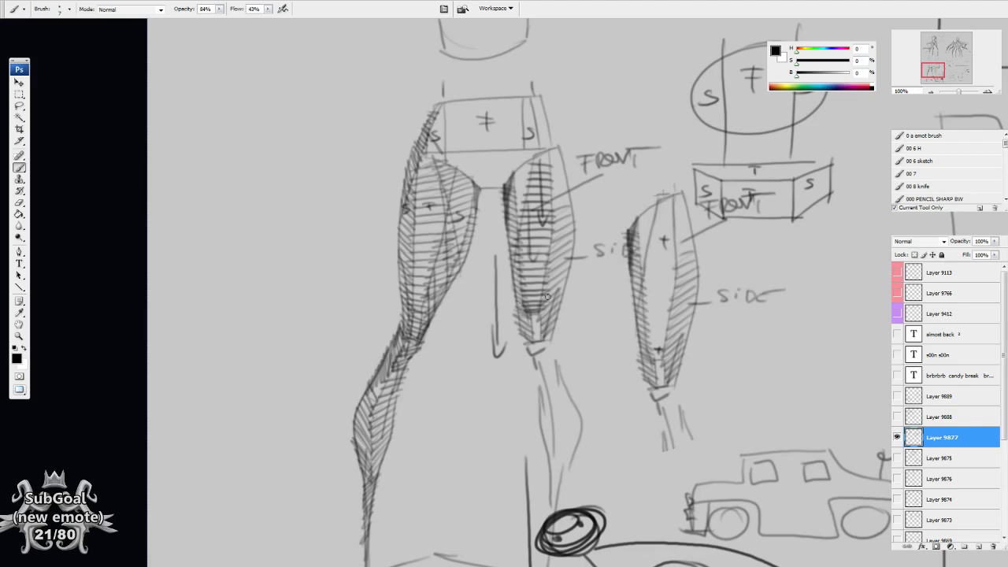
{"action": "left_click_drag", "start_coordinate": [409, 252], "coordinate": [418, 307]}
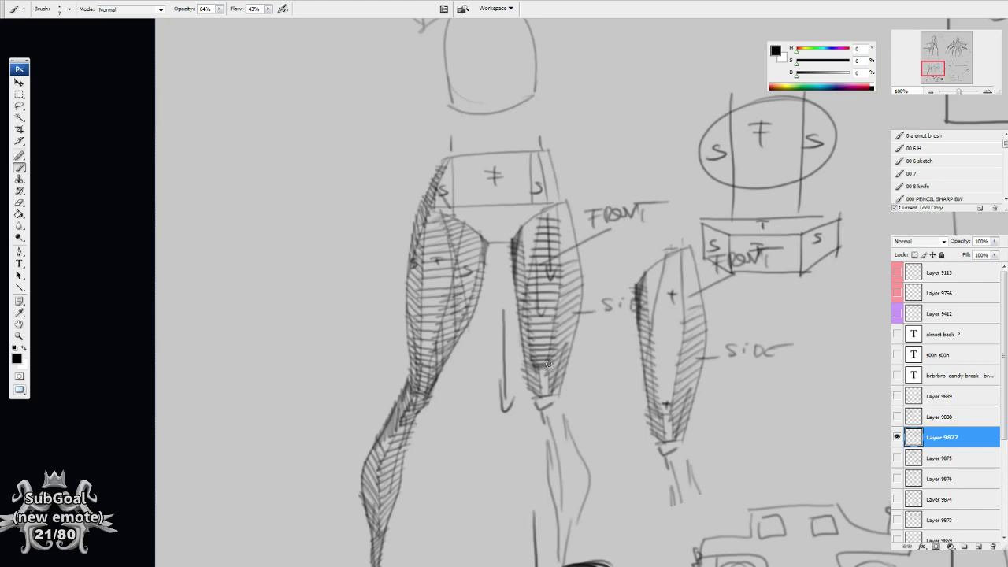
Erase the lower end of the copied thigh's front plane and redraw the end with a slanted line across the knee
{"action": "left_click_drag", "start_coordinate": [758, 367], "coordinate": [631, 182]}
{"action": "left_click_drag", "start_coordinate": [580, 331], "coordinate": [567, 231]}
{"action": "mouse_move", "coordinate": [576, 154]}
{"action": "left_mouse_down"}
{"action": "mouse_move", "coordinate": [572, 375]}
{"action": "mouse_move", "coordinate": [570, 349]}
{"action": "left_mouse_up"}
{"action": "key", "text": "e"}
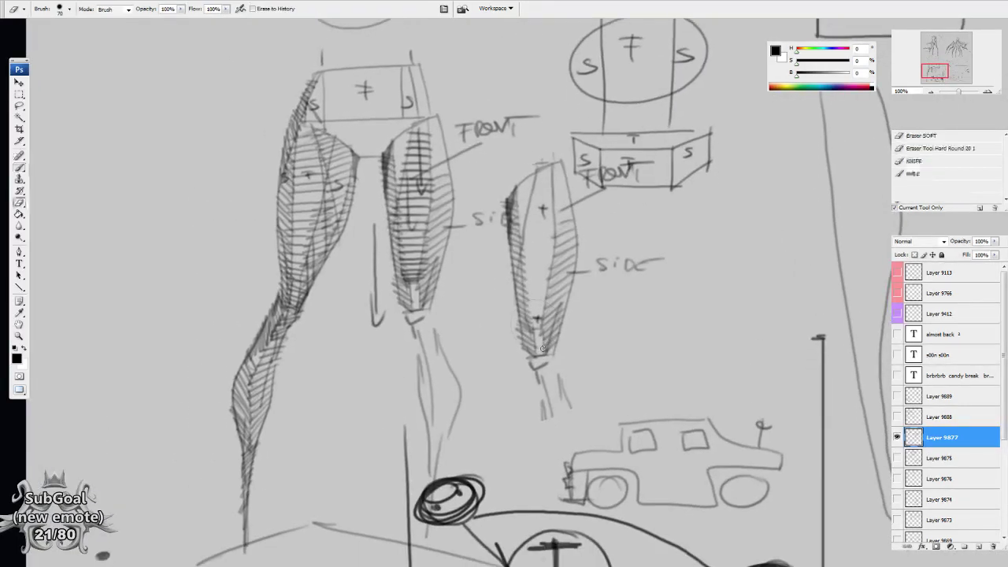
{"action": "left_click_drag", "start_coordinate": [534, 321], "coordinate": [541, 369]}
{"action": "key", "text": "b"}
{"action": "left_click_drag", "start_coordinate": [519, 301], "coordinate": [532, 372]}
{"action": "mouse_move", "coordinate": [526, 323]}
{"action": "left_mouse_down"}
{"action": "mouse_move", "coordinate": [530, 372]}
{"action": "mouse_move", "coordinate": [568, 373]}
{"action": "left_mouse_up"}
Draw a downward arrow labelled OUT beside the outer hip and label the arrow between the legs "in"
{"action": "left_click_drag", "start_coordinate": [424, 169], "coordinate": [512, 227]}
{"action": "left_click_drag", "start_coordinate": [449, 288], "coordinate": [473, 227]}
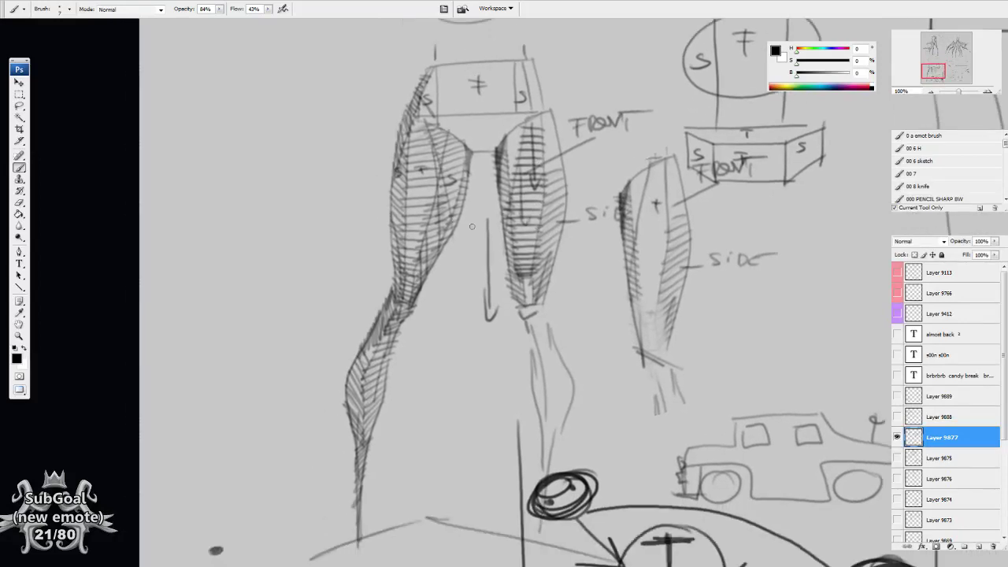
{"action": "left_click_drag", "start_coordinate": [387, 91], "coordinate": [392, 110]}
{"action": "mouse_move", "coordinate": [372, 72]}
{"action": "left_mouse_down"}
{"action": "mouse_move", "coordinate": [375, 140]}
{"action": "mouse_move", "coordinate": [386, 112]}
{"action": "left_mouse_up"}
{"action": "mouse_move", "coordinate": [345, 125]}
{"action": "left_mouse_down"}
{"action": "mouse_move", "coordinate": [346, 137]}
{"action": "mouse_move", "coordinate": [350, 127]}
{"action": "left_mouse_up"}
{"action": "left_click_drag", "start_coordinate": [353, 131], "coordinate": [369, 153]}
{"action": "left_click_drag", "start_coordinate": [363, 141], "coordinate": [380, 139]}
{"action": "left_click", "coordinate": [452, 307]}
{"action": "mouse_move", "coordinate": [453, 316]}
{"action": "left_mouse_down"}
{"action": "mouse_move", "coordinate": [453, 334]}
{"action": "mouse_move", "coordinate": [470, 334]}
{"action": "left_mouse_up"}
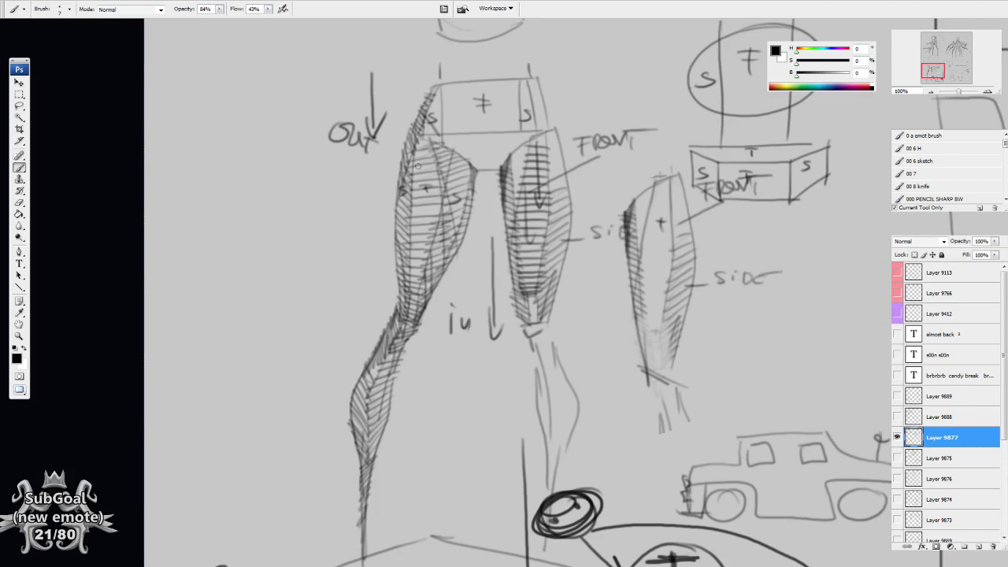
Darken the inner edge of the front plane on the thigh beside the OUT label with a long curved line and short strokes
{"action": "mouse_move", "coordinate": [424, 137]}
{"action": "left_mouse_down"}
{"action": "mouse_move", "coordinate": [435, 233]}
{"action": "mouse_move", "coordinate": [416, 325]}
{"action": "left_mouse_up"}
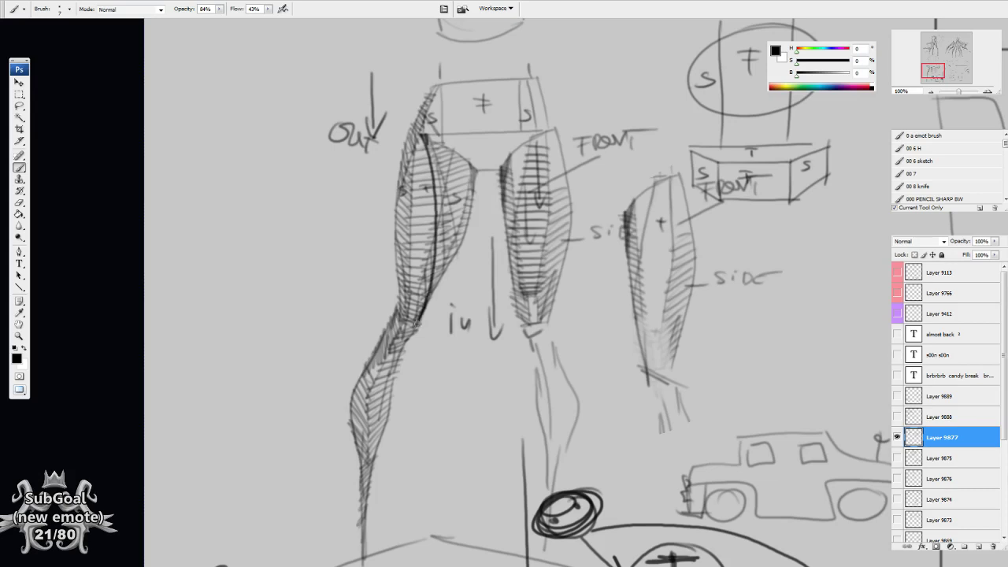
{"action": "mouse_move", "coordinate": [428, 137]}
{"action": "left_mouse_down"}
{"action": "mouse_move", "coordinate": [445, 255]}
{"action": "mouse_move", "coordinate": [424, 305]}
{"action": "left_mouse_up"}
{"action": "left_click_drag", "start_coordinate": [438, 241], "coordinate": [433, 260]}
{"action": "left_click_drag", "start_coordinate": [447, 218], "coordinate": [432, 249]}
{"action": "left_click_drag", "start_coordinate": [446, 200], "coordinate": [432, 238]}
{"action": "mouse_move", "coordinate": [445, 192]}
{"action": "left_mouse_down"}
{"action": "mouse_move", "coordinate": [433, 215]}
{"action": "mouse_move", "coordinate": [433, 203]}
{"action": "left_mouse_up"}
Continue the dark plane edge of the same leg through the knee and down the shin with overlapping strokes
{"action": "left_click_drag", "start_coordinate": [420, 372], "coordinate": [427, 346]}
{"action": "mouse_move", "coordinate": [425, 301]}
{"action": "left_mouse_down"}
{"action": "mouse_move", "coordinate": [397, 346]}
{"action": "mouse_move", "coordinate": [378, 436]}
{"action": "left_mouse_up"}
{"action": "left_click_drag", "start_coordinate": [401, 323], "coordinate": [373, 484]}
{"action": "left_click_drag", "start_coordinate": [390, 373], "coordinate": [382, 398]}
{"action": "mouse_move", "coordinate": [391, 363]}
{"action": "left_mouse_down"}
{"action": "mouse_move", "coordinate": [378, 391]}
{"action": "mouse_move", "coordinate": [375, 382]}
{"action": "left_mouse_up"}
{"action": "left_click_drag", "start_coordinate": [397, 337], "coordinate": [379, 371]}
{"action": "left_click_drag", "start_coordinate": [407, 318], "coordinate": [386, 347]}
{"action": "mouse_move", "coordinate": [414, 311]}
{"action": "left_mouse_down"}
{"action": "mouse_move", "coordinate": [396, 331]}
{"action": "mouse_move", "coordinate": [426, 261]}
{"action": "left_mouse_up"}
{"action": "left_click_drag", "start_coordinate": [539, 446], "coordinate": [533, 450]}
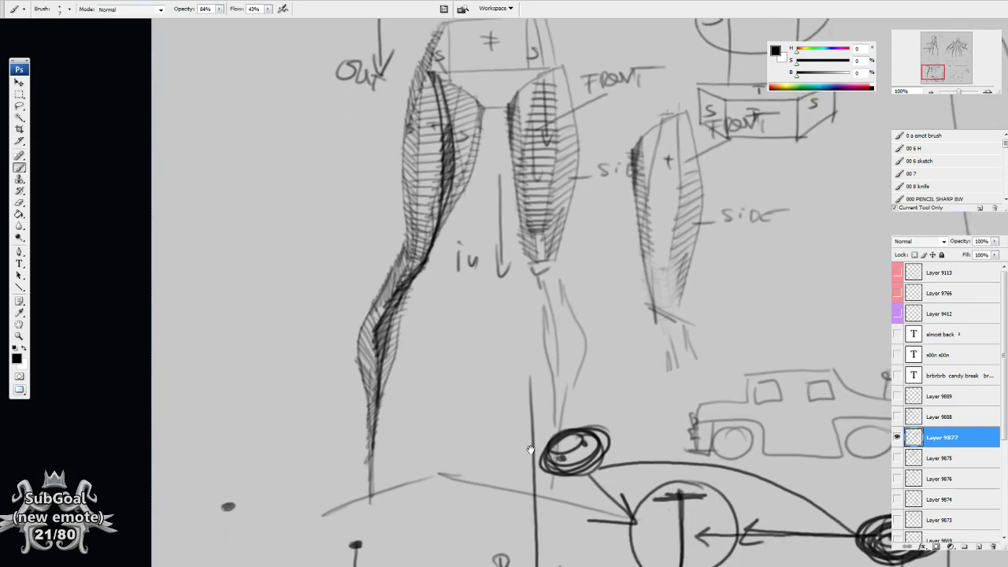
Add dark marks across the upper thigh and the opposite hip corner, and a slanted line beside the inner knee
{"action": "mouse_move", "coordinate": [484, 290]}
{"action": "left_mouse_down"}
{"action": "mouse_move", "coordinate": [476, 407]}
{"action": "mouse_move", "coordinate": [460, 390]}
{"action": "left_mouse_up"}
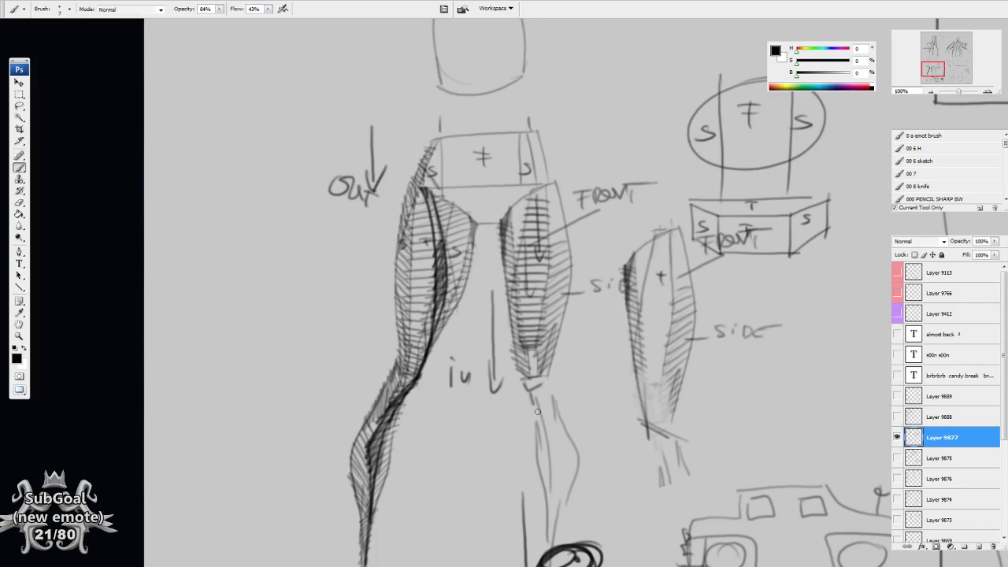
{"action": "left_click_drag", "start_coordinate": [490, 362], "coordinate": [494, 303]}
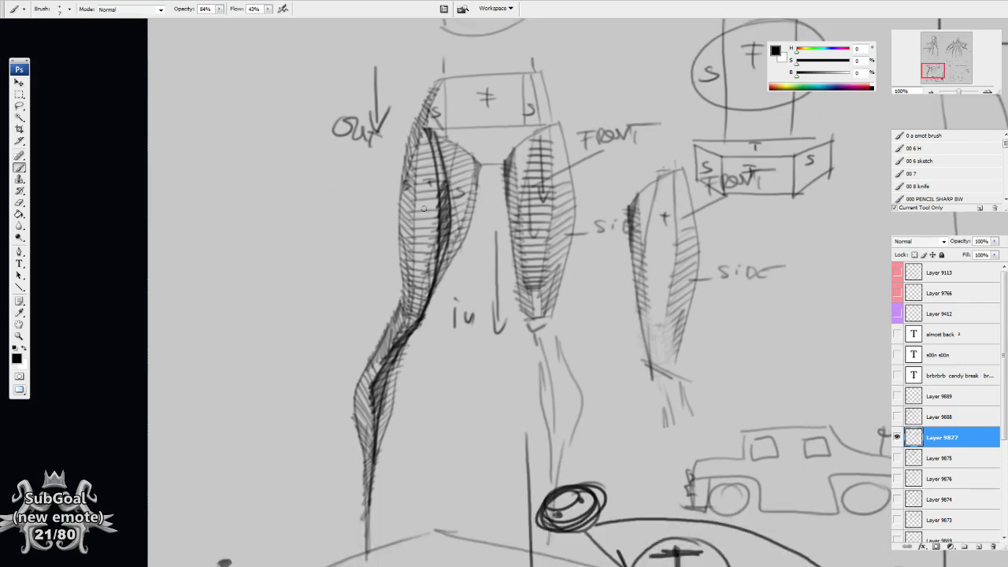
{"action": "left_click_drag", "start_coordinate": [437, 289], "coordinate": [421, 323]}
{"action": "mouse_move", "coordinate": [671, 371]}
{"action": "left_mouse_down"}
{"action": "mouse_move", "coordinate": [641, 449]}
{"action": "mouse_move", "coordinate": [611, 371]}
{"action": "left_mouse_up"}
{"action": "left_click_drag", "start_coordinate": [555, 164], "coordinate": [487, 228]}
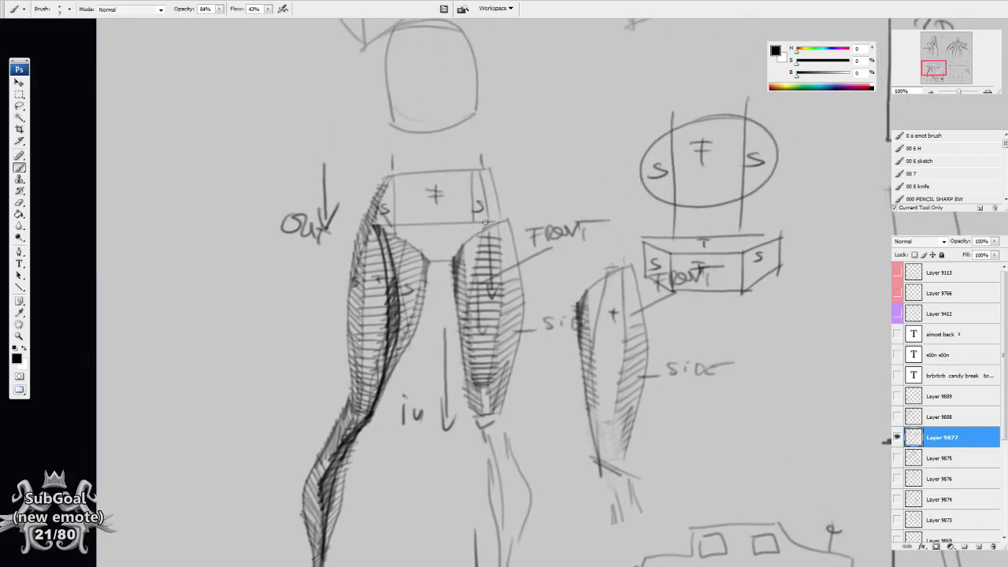
{"action": "left_click_drag", "start_coordinate": [602, 460], "coordinate": [573, 357]}
{"action": "mouse_move", "coordinate": [342, 121]}
{"action": "left_mouse_down"}
{"action": "mouse_move", "coordinate": [337, 162]}
{"action": "mouse_move", "coordinate": [364, 155]}
{"action": "left_mouse_up"}
{"action": "left_click_drag", "start_coordinate": [373, 262], "coordinate": [356, 312]}
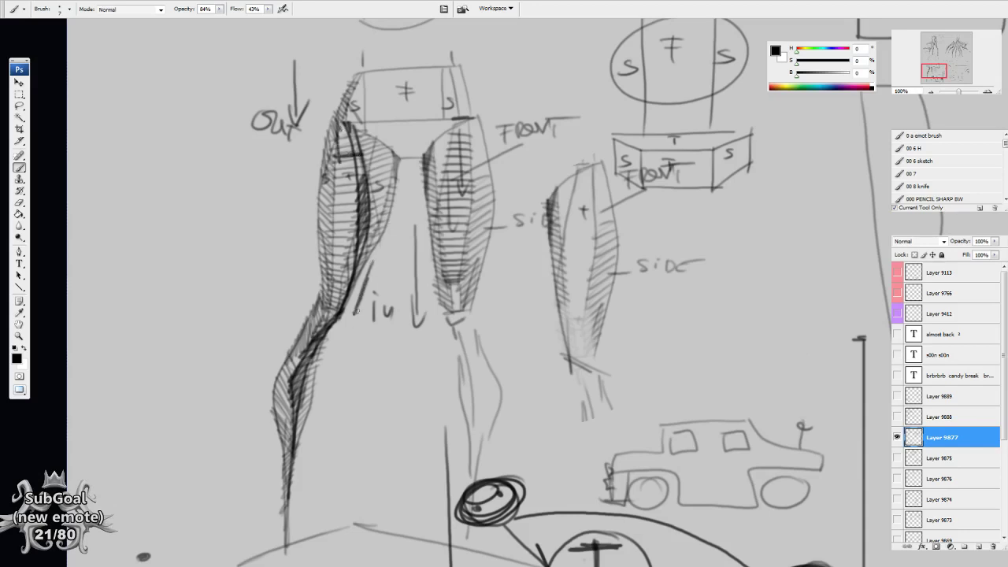
Draw a diagonal cylinder with a round near end and a lengthwise line between the copied leg and the tall outline shape
{"action": "mouse_move", "coordinate": [213, 163]}
{"action": "left_mouse_down"}
{"action": "mouse_move", "coordinate": [407, 236]}
{"action": "mouse_move", "coordinate": [411, 227]}
{"action": "mouse_move", "coordinate": [373, 228]}
{"action": "mouse_move", "coordinate": [364, 326]}
{"action": "mouse_move", "coordinate": [330, 483]}
{"action": "left_mouse_up"}
{"action": "left_click_drag", "start_coordinate": [436, 321], "coordinate": [230, 252]}
{"action": "mouse_move", "coordinate": [648, 526]}
{"action": "left_mouse_down"}
{"action": "mouse_move", "coordinate": [518, 242]}
{"action": "mouse_move", "coordinate": [476, 270]}
{"action": "mouse_move", "coordinate": [591, 196]}
{"action": "mouse_move", "coordinate": [630, 232]}
{"action": "left_mouse_up"}
{"action": "left_click_drag", "start_coordinate": [508, 321], "coordinate": [635, 228]}
{"action": "left_click_drag", "start_coordinate": [499, 294], "coordinate": [629, 212]}
{"action": "left_click_drag", "start_coordinate": [492, 276], "coordinate": [511, 268]}
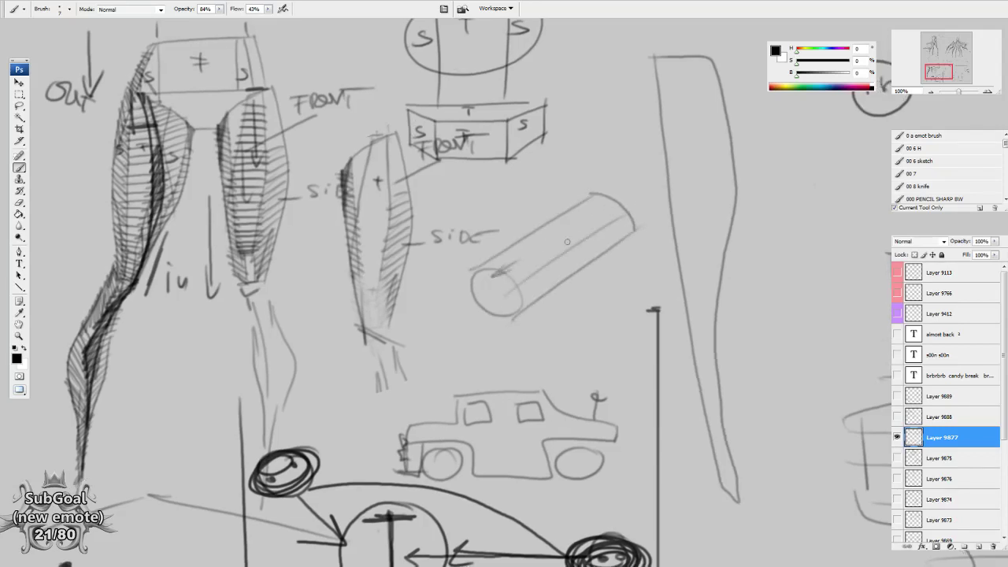
{"action": "left_click_drag", "start_coordinate": [567, 242], "coordinate": [567, 244]}
{"action": "left_click_drag", "start_coordinate": [508, 256], "coordinate": [510, 251]}
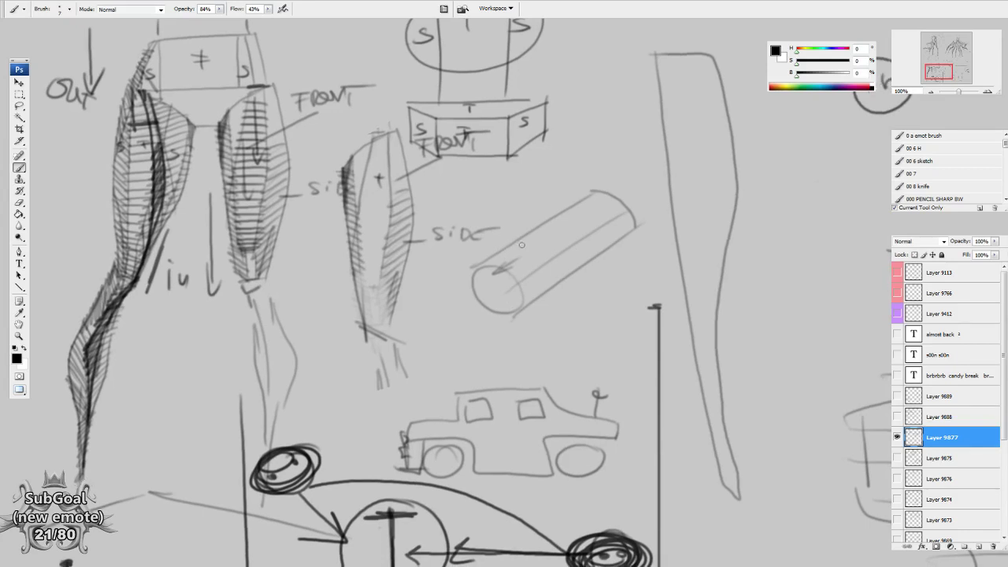
Draw flat, box-like top and side planes over the near end of the cylinder
{"action": "left_click_drag", "start_coordinate": [578, 277], "coordinate": [576, 274]}
{"action": "mouse_move", "coordinate": [485, 256]}
{"action": "left_mouse_down"}
{"action": "mouse_move", "coordinate": [523, 264]}
{"action": "mouse_move", "coordinate": [537, 292]}
{"action": "mouse_move", "coordinate": [542, 243]}
{"action": "mouse_move", "coordinate": [507, 267]}
{"action": "mouse_move", "coordinate": [488, 264]}
{"action": "mouse_move", "coordinate": [508, 270]}
{"action": "mouse_move", "coordinate": [520, 315]}
{"action": "mouse_move", "coordinate": [559, 257]}
{"action": "left_mouse_up"}
{"action": "mouse_move", "coordinate": [559, 257]}
{"action": "left_mouse_down"}
{"action": "mouse_move", "coordinate": [559, 285]}
{"action": "mouse_move", "coordinate": [520, 314]}
{"action": "left_mouse_up"}
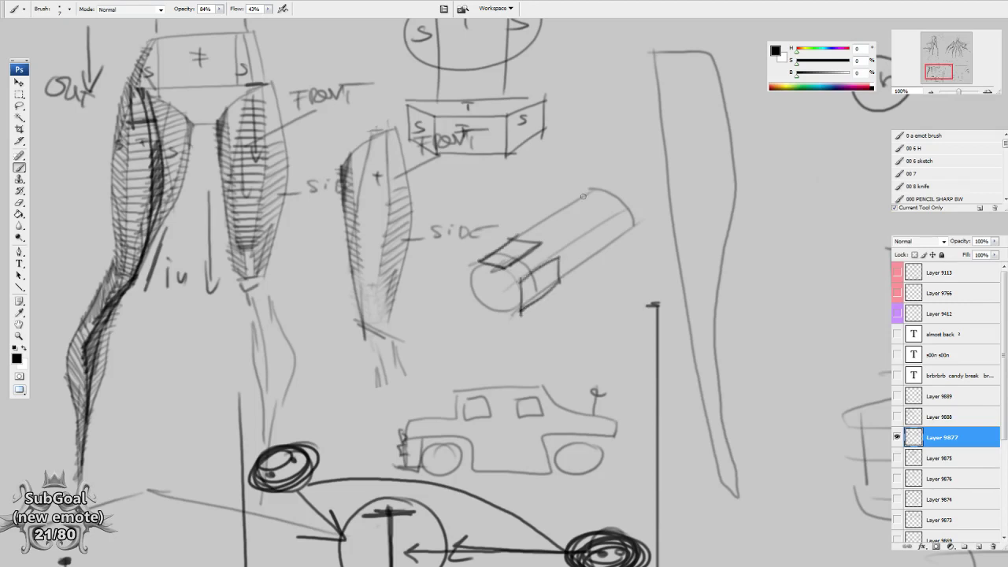
Extend the flat top plane along the cylinder and wrap a curved band from its far end down to the near lower edge
{"action": "mouse_move", "coordinate": [560, 208]}
{"action": "left_mouse_down"}
{"action": "mouse_move", "coordinate": [591, 210]}
{"action": "mouse_move", "coordinate": [603, 184]}
{"action": "mouse_move", "coordinate": [632, 186]}
{"action": "left_mouse_up"}
{"action": "left_click_drag", "start_coordinate": [598, 183], "coordinate": [632, 186]}
{"action": "mouse_move", "coordinate": [561, 206]}
{"action": "left_mouse_down"}
{"action": "mouse_move", "coordinate": [613, 179]}
{"action": "mouse_move", "coordinate": [515, 257]}
{"action": "left_mouse_up"}
{"action": "mouse_move", "coordinate": [571, 226]}
{"action": "left_mouse_down"}
{"action": "mouse_move", "coordinate": [528, 251]}
{"action": "mouse_move", "coordinate": [654, 174]}
{"action": "left_mouse_up"}
{"action": "left_click_drag", "start_coordinate": [578, 197], "coordinate": [501, 242]}
{"action": "left_click_drag", "start_coordinate": [575, 198], "coordinate": [615, 175]}
{"action": "left_click_drag", "start_coordinate": [564, 310], "coordinate": [566, 304]}
{"action": "mouse_move", "coordinate": [596, 180]}
{"action": "left_mouse_down"}
{"action": "mouse_move", "coordinate": [580, 194]}
{"action": "mouse_move", "coordinate": [563, 256]}
{"action": "mouse_move", "coordinate": [521, 310]}
{"action": "left_mouse_up"}
{"action": "mouse_move", "coordinate": [599, 179]}
{"action": "left_mouse_down"}
{"action": "mouse_move", "coordinate": [551, 291]}
{"action": "mouse_move", "coordinate": [520, 312]}
{"action": "left_mouse_up"}
{"action": "left_click_drag", "start_coordinate": [617, 390], "coordinate": [615, 386]}
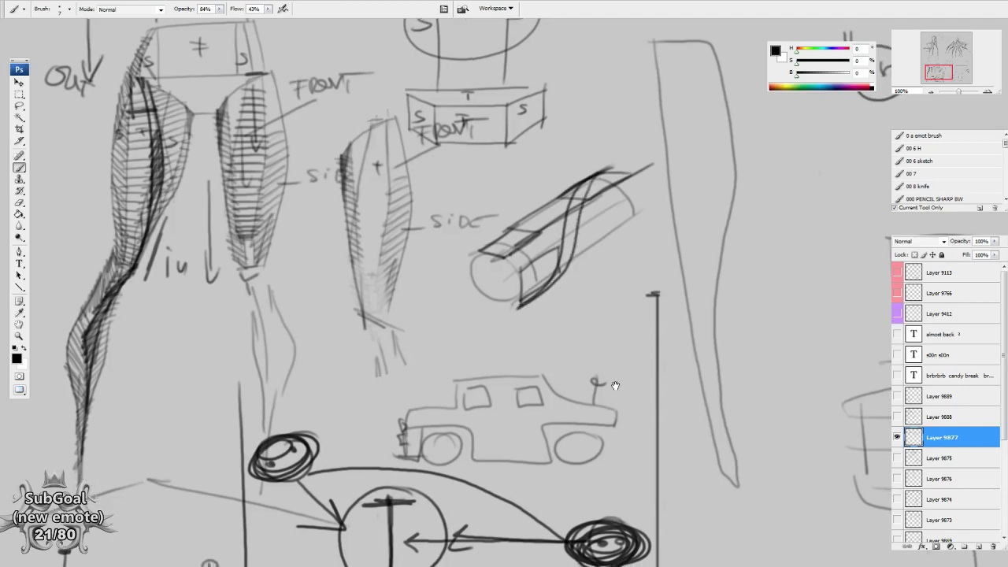
Draw a bulb shape with a central axis across the tall outline shape, and curve cross-contours around its narrow end
{"action": "left_click_drag", "start_coordinate": [633, 275], "coordinate": [499, 308]}
{"action": "mouse_move", "coordinate": [597, 250]}
{"action": "left_mouse_down"}
{"action": "mouse_move", "coordinate": [591, 257]}
{"action": "mouse_move", "coordinate": [695, 277]}
{"action": "left_mouse_up"}
{"action": "mouse_move", "coordinate": [567, 250]}
{"action": "left_mouse_down"}
{"action": "mouse_move", "coordinate": [600, 215]}
{"action": "mouse_move", "coordinate": [662, 208]}
{"action": "mouse_move", "coordinate": [691, 252]}
{"action": "mouse_move", "coordinate": [743, 286]}
{"action": "left_mouse_up"}
{"action": "mouse_move", "coordinate": [544, 253]}
{"action": "left_mouse_down"}
{"action": "mouse_move", "coordinate": [581, 268]}
{"action": "mouse_move", "coordinate": [732, 283]}
{"action": "mouse_move", "coordinate": [687, 283]}
{"action": "mouse_move", "coordinate": [669, 297]}
{"action": "left_mouse_up"}
{"action": "left_click_drag", "start_coordinate": [684, 235], "coordinate": [658, 298]}
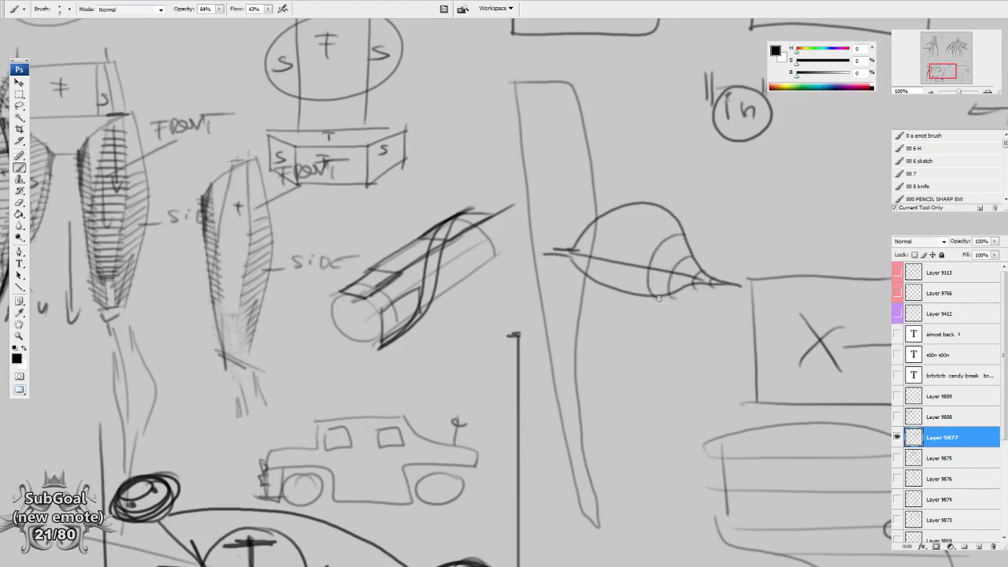
Wrap cross-contours around the rest of the bulb and add a lengthwise contour reaching its narrow tip
{"action": "mouse_move", "coordinate": [651, 221]}
{"action": "left_mouse_down"}
{"action": "mouse_move", "coordinate": [666, 241]}
{"action": "mouse_move", "coordinate": [641, 208]}
{"action": "mouse_move", "coordinate": [608, 287]}
{"action": "left_mouse_up"}
{"action": "left_click_drag", "start_coordinate": [606, 215], "coordinate": [585, 277]}
{"action": "mouse_move", "coordinate": [585, 241]}
{"action": "left_mouse_down"}
{"action": "mouse_move", "coordinate": [570, 269]}
{"action": "mouse_move", "coordinate": [552, 258]}
{"action": "left_mouse_up"}
{"action": "left_click_drag", "start_coordinate": [553, 249], "coordinate": [547, 258]}
{"action": "mouse_move", "coordinate": [717, 282]}
{"action": "left_mouse_down"}
{"action": "mouse_move", "coordinate": [655, 241]}
{"action": "mouse_move", "coordinate": [561, 234]}
{"action": "left_mouse_up"}
{"action": "left_click_drag", "start_coordinate": [703, 279], "coordinate": [747, 286]}
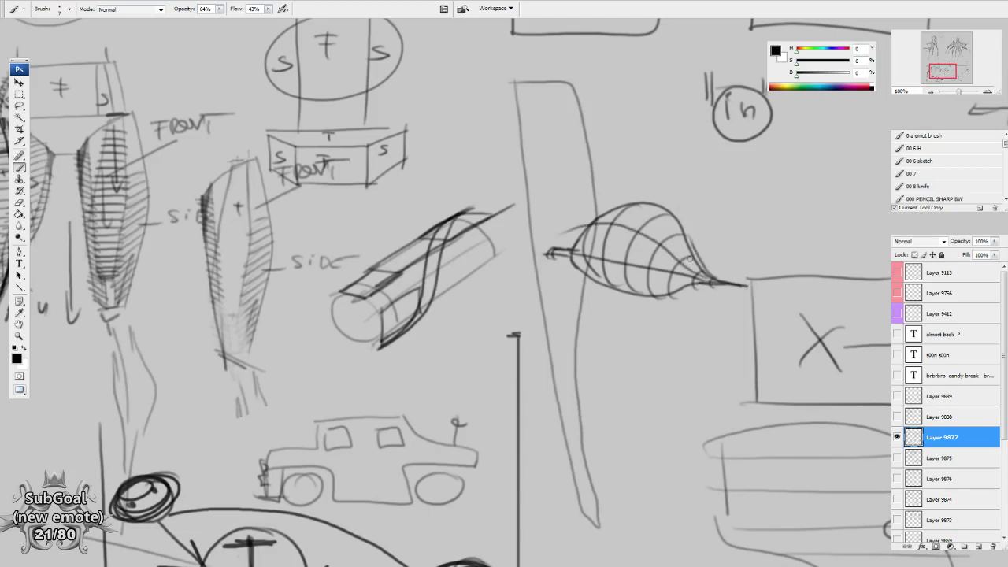
Draw arrows along the bulb's lengthwise contours to show the direction of the form
{"action": "left_click_drag", "start_coordinate": [571, 246], "coordinate": [647, 257]}
{"action": "left_click_drag", "start_coordinate": [598, 218], "coordinate": [662, 231]}
{"action": "left_click_drag", "start_coordinate": [592, 240], "coordinate": [620, 249]}
{"action": "mouse_move", "coordinate": [618, 383]}
{"action": "left_mouse_down"}
{"action": "mouse_move", "coordinate": [587, 390]}
{"action": "mouse_move", "coordinate": [649, 428]}
{"action": "left_mouse_up"}
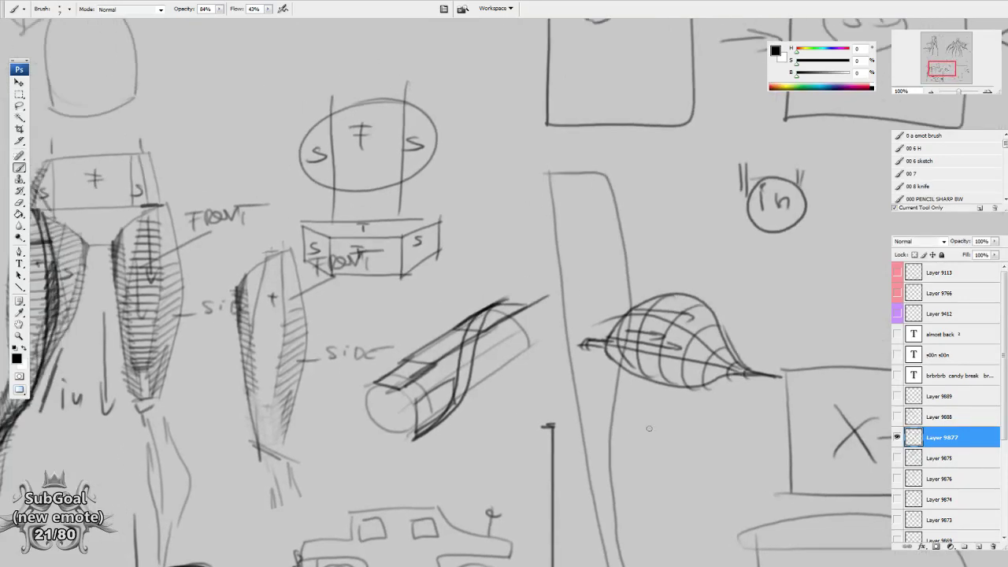
Draw an oval beside the 2D rectangle and write 360 above it
{"action": "mouse_move", "coordinate": [393, 122]}
{"action": "left_mouse_down"}
{"action": "mouse_move", "coordinate": [655, 362]}
{"action": "mouse_move", "coordinate": [538, 394]}
{"action": "left_mouse_up"}
{"action": "mouse_move", "coordinate": [613, 227]}
{"action": "left_mouse_down"}
{"action": "mouse_move", "coordinate": [647, 241]}
{"action": "mouse_move", "coordinate": [588, 229]}
{"action": "left_mouse_up"}
{"action": "left_click_drag", "start_coordinate": [669, 386], "coordinate": [661, 383]}
{"action": "mouse_move", "coordinate": [601, 166]}
{"action": "left_mouse_down"}
{"action": "mouse_move", "coordinate": [599, 182]}
{"action": "mouse_move", "coordinate": [646, 168]}
{"action": "left_mouse_up"}
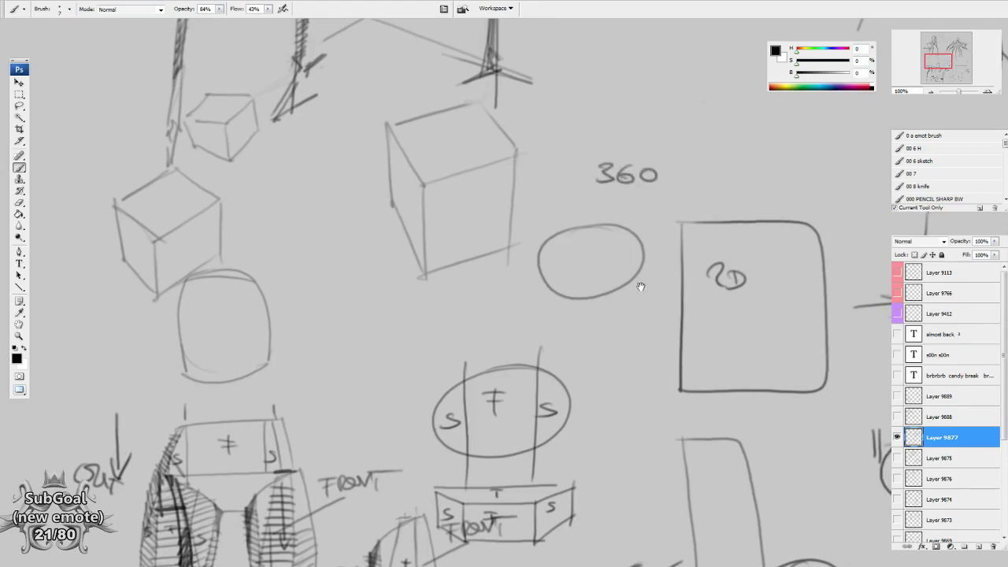
Turn the oval into a sphere with a top ellipse, curved contours, short hatching and an arrow labelled 360
{"action": "mouse_move", "coordinate": [597, 227]}
{"action": "left_mouse_down"}
{"action": "mouse_move", "coordinate": [564, 234]}
{"action": "mouse_move", "coordinate": [608, 232]}
{"action": "mouse_move", "coordinate": [573, 220]}
{"action": "left_mouse_up"}
{"action": "left_click_drag", "start_coordinate": [596, 206], "coordinate": [592, 211]}
{"action": "left_click_drag", "start_coordinate": [607, 201], "coordinate": [648, 217]}
{"action": "left_click_drag", "start_coordinate": [568, 247], "coordinate": [575, 239]}
{"action": "left_click_drag", "start_coordinate": [579, 249], "coordinate": [625, 241]}
{"action": "mouse_move", "coordinate": [578, 261]}
{"action": "left_mouse_down"}
{"action": "mouse_move", "coordinate": [580, 251]}
{"action": "mouse_move", "coordinate": [560, 294]}
{"action": "left_mouse_up"}
{"action": "mouse_move", "coordinate": [589, 241]}
{"action": "left_mouse_down"}
{"action": "mouse_move", "coordinate": [595, 289]}
{"action": "mouse_move", "coordinate": [573, 274]}
{"action": "mouse_move", "coordinate": [637, 256]}
{"action": "left_mouse_up"}
Finish the downward arrows under the sphere and draw a face with eyes and a mouth between its contours
{"action": "left_click_drag", "start_coordinate": [538, 298], "coordinate": [529, 310]}
{"action": "left_click_drag", "start_coordinate": [533, 298], "coordinate": [574, 316]}
{"action": "left_click_drag", "start_coordinate": [577, 305], "coordinate": [596, 311]}
{"action": "left_click_drag", "start_coordinate": [635, 365], "coordinate": [638, 363]}
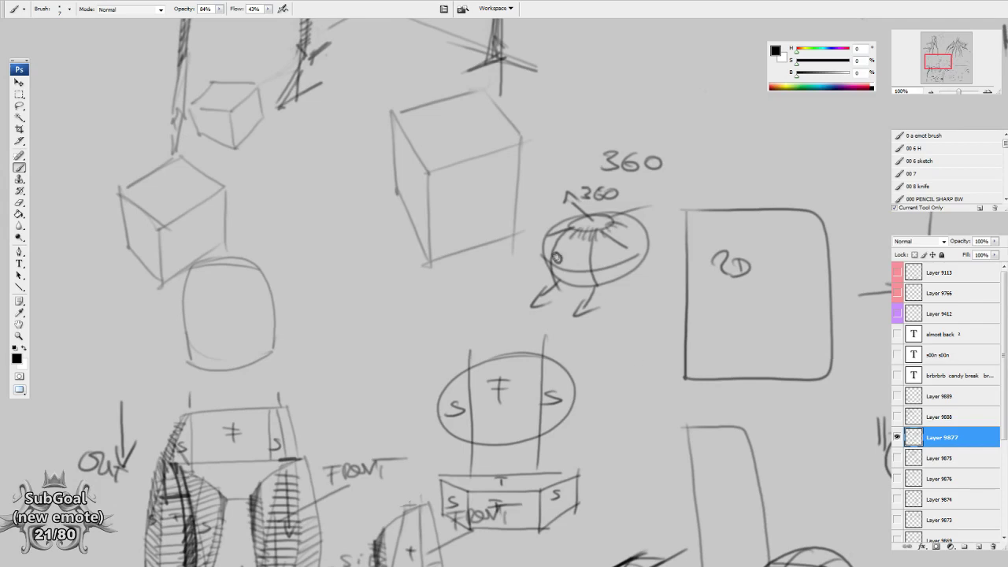
{"action": "left_click_drag", "start_coordinate": [588, 264], "coordinate": [585, 256]}
{"action": "left_click_drag", "start_coordinate": [563, 267], "coordinate": [576, 272]}
Divide the rounded head above the hips into side, front and top planes with curved contour lines
{"action": "left_click_drag", "start_coordinate": [381, 314], "coordinate": [617, 301]}
{"action": "left_click_drag", "start_coordinate": [569, 337], "coordinate": [590, 316]}
{"action": "mouse_move", "coordinate": [461, 232]}
{"action": "left_mouse_down"}
{"action": "mouse_move", "coordinate": [499, 287]}
{"action": "mouse_move", "coordinate": [473, 335]}
{"action": "mouse_move", "coordinate": [461, 334]}
{"action": "left_mouse_up"}
{"action": "left_click_drag", "start_coordinate": [488, 250], "coordinate": [529, 257]}
{"action": "mouse_move", "coordinate": [573, 260]}
{"action": "left_mouse_down"}
{"action": "mouse_move", "coordinate": [556, 272]}
{"action": "mouse_move", "coordinate": [562, 293]}
{"action": "left_mouse_up"}
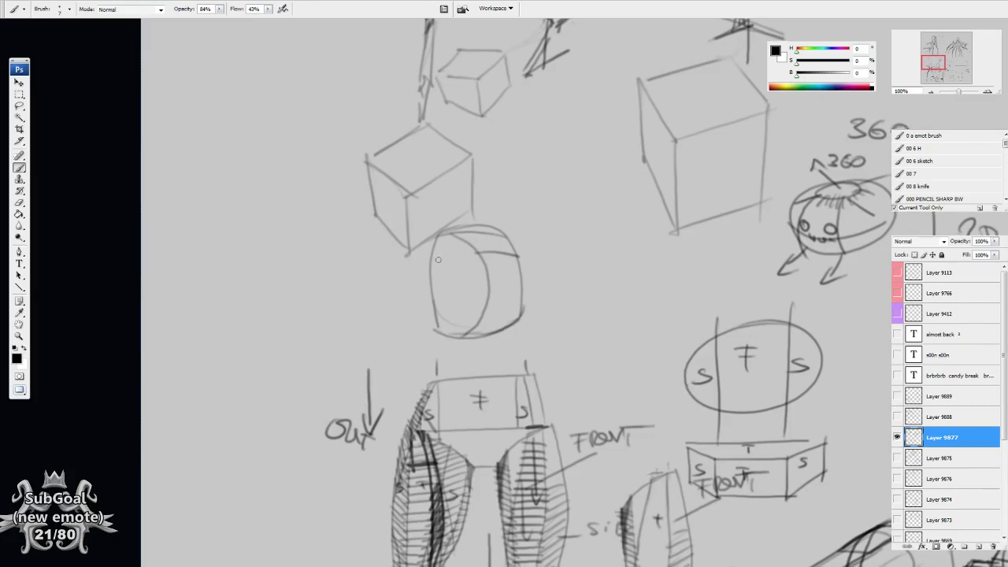
{"action": "left_click_drag", "start_coordinate": [583, 315], "coordinate": [578, 310]}
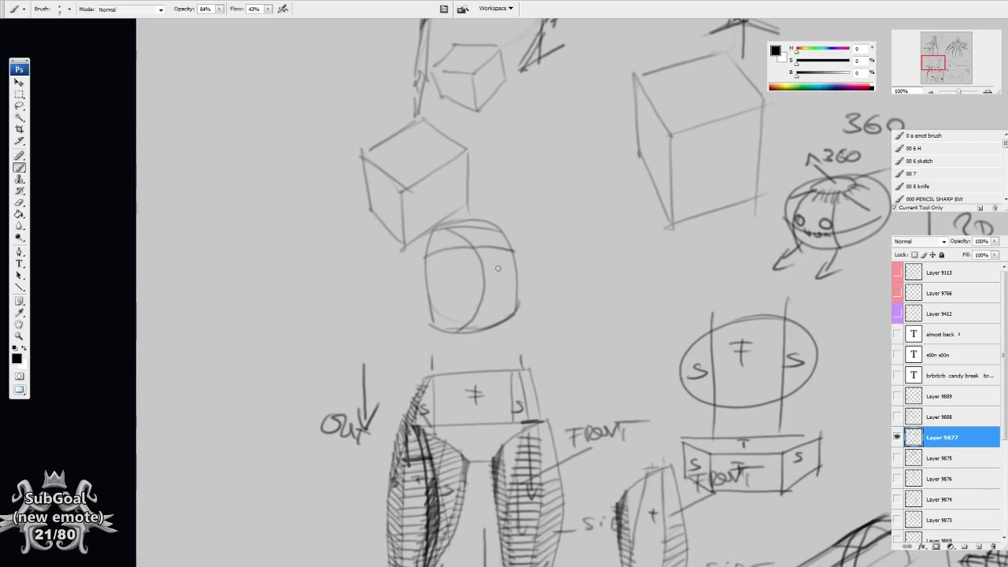
Draw eyes and a mouth on the head's front plane and a contour line below them
{"action": "mouse_move", "coordinate": [497, 264]}
{"action": "left_mouse_down"}
{"action": "mouse_move", "coordinate": [509, 266]}
{"action": "mouse_move", "coordinate": [509, 293]}
{"action": "mouse_move", "coordinate": [494, 297]}
{"action": "left_mouse_up"}
{"action": "left_click_drag", "start_coordinate": [502, 295], "coordinate": [512, 273]}
{"action": "left_click_drag", "start_coordinate": [554, 394], "coordinate": [558, 388]}
{"action": "left_click_drag", "start_coordinate": [476, 309], "coordinate": [521, 304]}
Draw a dark slanted line across the copied leg's knee and darken the lower edge of its front plane
{"action": "scroll", "coordinate": [554, 388], "scroll_direction": "down", "scroll_amount": 5}
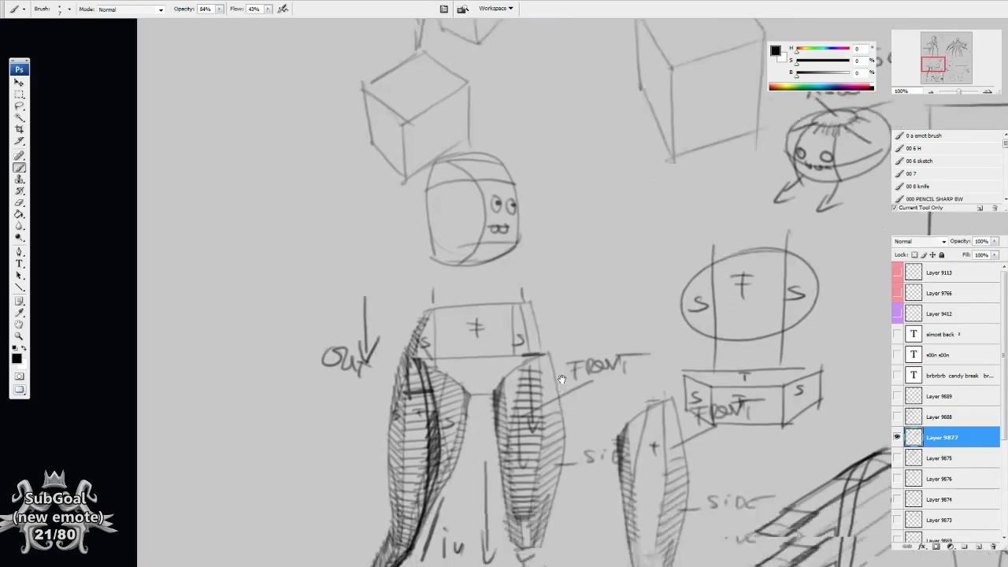
{"action": "left_click_drag", "start_coordinate": [644, 412], "coordinate": [611, 421]}
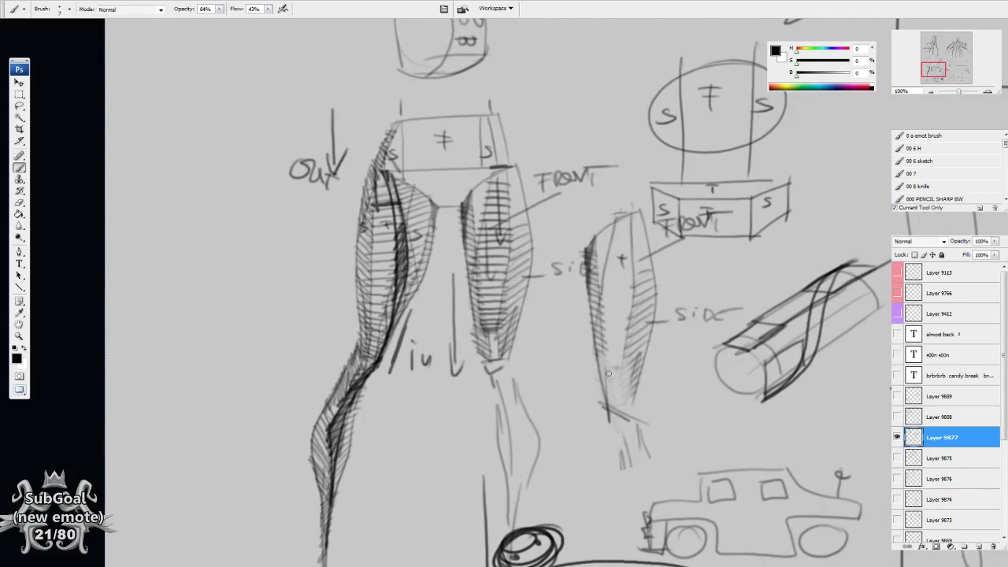
{"action": "scroll", "coordinate": [618, 343], "scroll_direction": "down", "scroll_amount": 2}
{"action": "left_click_drag", "start_coordinate": [606, 295], "coordinate": [606, 337]}
{"action": "mouse_move", "coordinate": [563, 313]}
{"action": "left_mouse_down"}
{"action": "mouse_move", "coordinate": [625, 353]}
{"action": "mouse_move", "coordinate": [588, 332]}
{"action": "left_mouse_up"}
{"action": "mouse_move", "coordinate": [592, 293]}
{"action": "left_mouse_down"}
{"action": "mouse_move", "coordinate": [595, 282]}
{"action": "mouse_move", "coordinate": [608, 373]}
{"action": "left_mouse_up"}
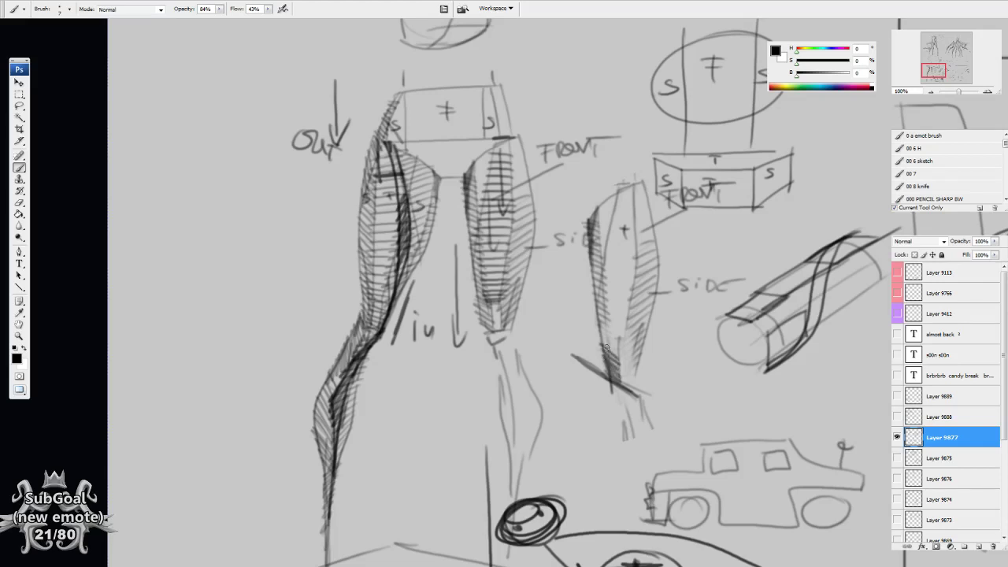
Hatch the copied thigh's front plane upward past the hip to an upward arrow, and scribble a dark patch beside the thigh
{"action": "mouse_move", "coordinate": [615, 338]}
{"action": "left_mouse_down"}
{"action": "mouse_move", "coordinate": [639, 297]}
{"action": "mouse_move", "coordinate": [603, 265]}
{"action": "mouse_move", "coordinate": [682, 260]}
{"action": "mouse_move", "coordinate": [697, 254]}
{"action": "mouse_move", "coordinate": [681, 254]}
{"action": "mouse_move", "coordinate": [697, 230]}
{"action": "left_mouse_up"}
{"action": "mouse_move", "coordinate": [602, 262]}
{"action": "left_mouse_down"}
{"action": "mouse_move", "coordinate": [611, 233]}
{"action": "mouse_move", "coordinate": [644, 225]}
{"action": "mouse_move", "coordinate": [644, 186]}
{"action": "left_mouse_up"}
{"action": "mouse_move", "coordinate": [637, 257]}
{"action": "left_mouse_down"}
{"action": "mouse_move", "coordinate": [644, 191]}
{"action": "mouse_move", "coordinate": [631, 200]}
{"action": "mouse_move", "coordinate": [632, 165]}
{"action": "mouse_move", "coordinate": [603, 103]}
{"action": "left_mouse_up"}
{"action": "scroll", "coordinate": [645, 191], "scroll_direction": "up", "scroll_amount": 1}
{"action": "scroll", "coordinate": [600, 281], "scroll_direction": "up", "scroll_amount": 4}
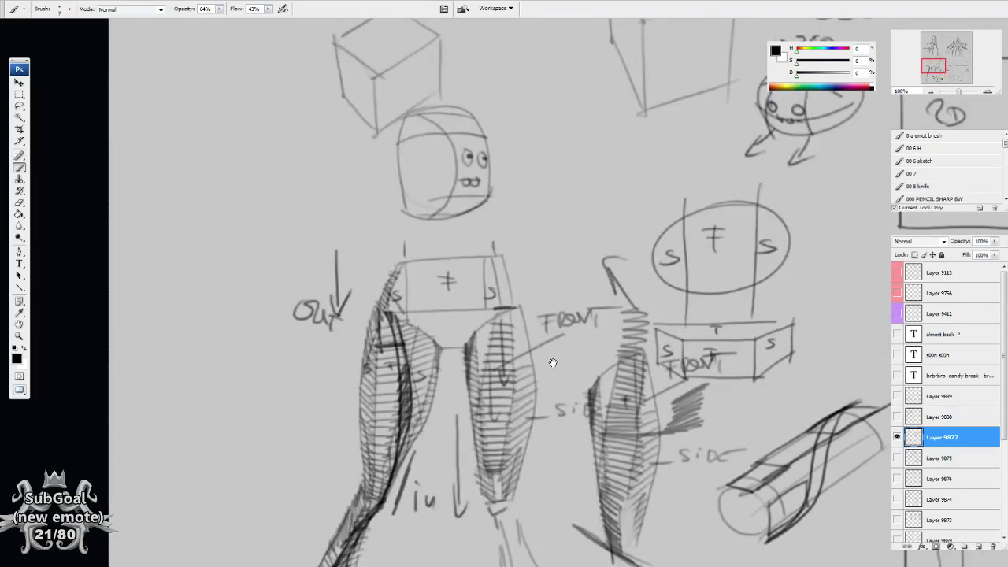
Draw a bent upward arrow from the hip past the head and a straight line rising beside it
{"action": "scroll", "coordinate": [607, 285], "scroll_direction": "left", "scroll_amount": 4}
{"action": "scroll", "coordinate": [609, 287], "scroll_direction": "up", "scroll_amount": 4}
{"action": "scroll", "coordinate": [583, 307], "scroll_direction": "right", "scroll_amount": 1}
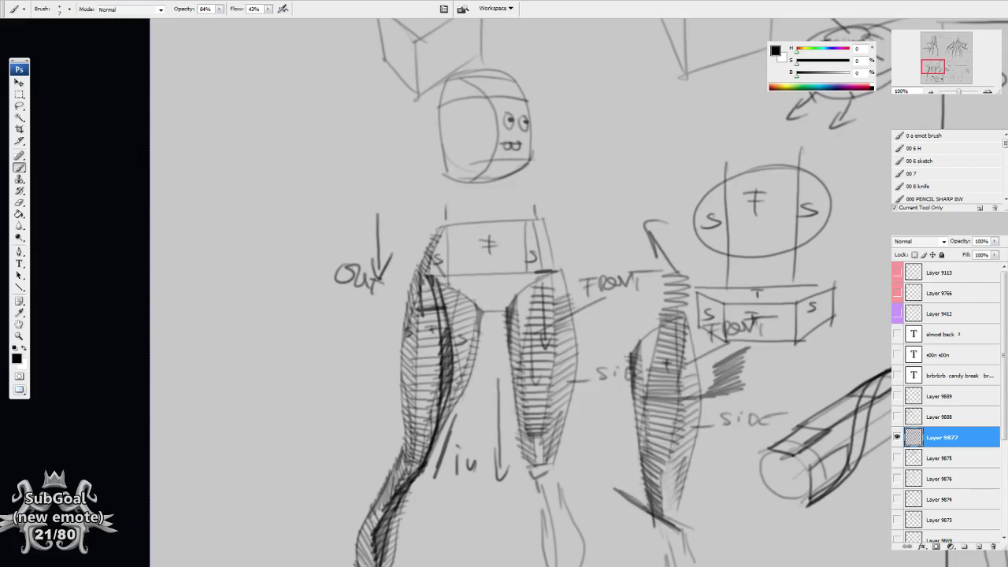
{"action": "mouse_move", "coordinate": [584, 327]}
{"action": "left_mouse_down"}
{"action": "mouse_move", "coordinate": [561, 158]}
{"action": "mouse_move", "coordinate": [589, 270]}
{"action": "mouse_move", "coordinate": [553, 234]}
{"action": "left_mouse_up"}
{"action": "left_click_drag", "start_coordinate": [531, 200], "coordinate": [553, 79]}
Draw a box seen from below above the head and hatch its underside
{"action": "left_click_drag", "start_coordinate": [630, 207], "coordinate": [626, 333]}
{"action": "mouse_move", "coordinate": [519, 115]}
{"action": "left_mouse_down"}
{"action": "mouse_move", "coordinate": [516, 187]}
{"action": "mouse_move", "coordinate": [599, 163]}
{"action": "mouse_move", "coordinate": [591, 186]}
{"action": "left_mouse_up"}
{"action": "left_click_drag", "start_coordinate": [515, 186], "coordinate": [598, 185]}
{"action": "mouse_move", "coordinate": [554, 162]}
{"action": "left_mouse_down"}
{"action": "mouse_move", "coordinate": [552, 100]}
{"action": "mouse_move", "coordinate": [518, 114]}
{"action": "mouse_move", "coordinate": [614, 168]}
{"action": "left_mouse_up"}
{"action": "mouse_move", "coordinate": [560, 208]}
{"action": "left_mouse_down"}
{"action": "mouse_move", "coordinate": [557, 162]}
{"action": "mouse_move", "coordinate": [610, 158]}
{"action": "mouse_move", "coordinate": [603, 170]}
{"action": "mouse_move", "coordinate": [552, 178]}
{"action": "mouse_move", "coordinate": [598, 178]}
{"action": "left_mouse_up"}
Draw a box seen from above beside the outer thigh and label its upper face TOP
{"action": "mouse_move", "coordinate": [593, 340]}
{"action": "left_mouse_down"}
{"action": "mouse_move", "coordinate": [581, 233]}
{"action": "mouse_move", "coordinate": [654, 168]}
{"action": "left_mouse_up"}
{"action": "mouse_move", "coordinate": [405, 306]}
{"action": "left_mouse_down"}
{"action": "mouse_move", "coordinate": [443, 328]}
{"action": "mouse_move", "coordinate": [327, 324]}
{"action": "mouse_move", "coordinate": [446, 330]}
{"action": "left_mouse_up"}
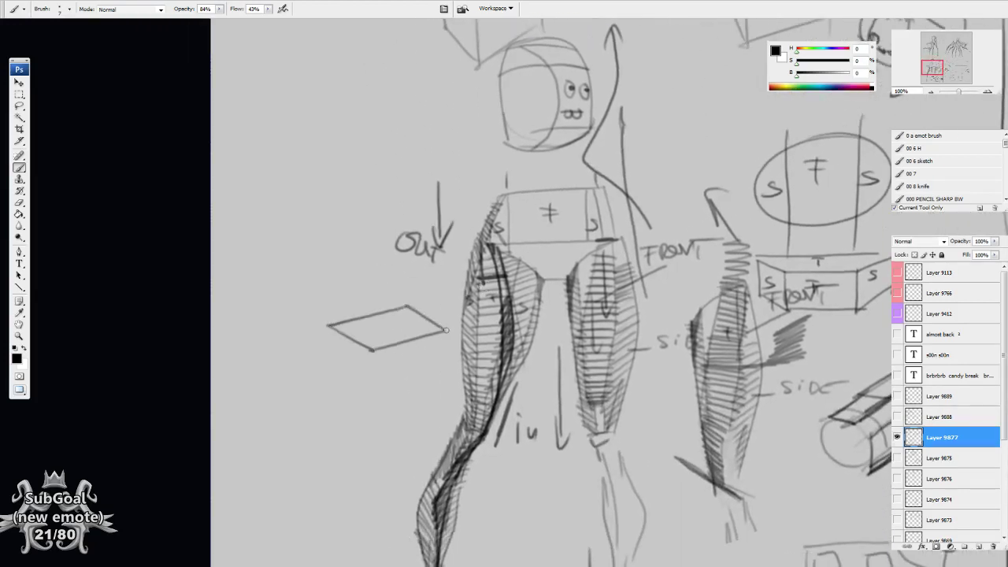
{"action": "left_click_drag", "start_coordinate": [329, 357], "coordinate": [373, 404]}
{"action": "left_click_drag", "start_coordinate": [371, 351], "coordinate": [373, 404]}
{"action": "left_click_drag", "start_coordinate": [375, 401], "coordinate": [436, 343]}
{"action": "left_click_drag", "start_coordinate": [366, 323], "coordinate": [384, 320]}
{"action": "left_click_drag", "start_coordinate": [390, 319], "coordinate": [401, 331]}
{"action": "left_click_drag", "start_coordinate": [400, 320], "coordinate": [402, 327]}
Draw an arrow pointing at the hatched underside of the box above the head
{"action": "left_click_drag", "start_coordinate": [675, 153], "coordinate": [617, 373]}
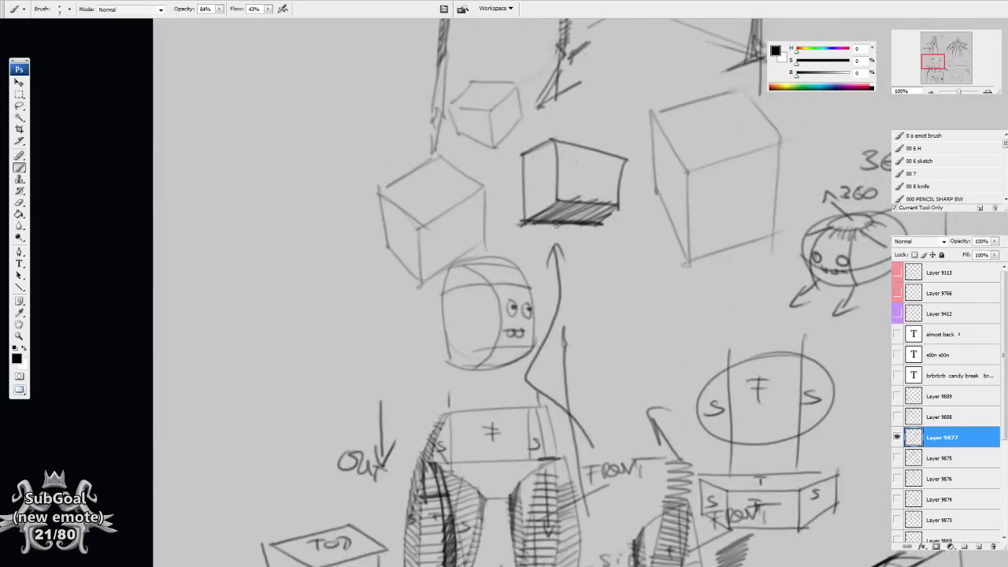
{"action": "left_click_drag", "start_coordinate": [645, 217], "coordinate": [614, 218]}
{"action": "left_click_drag", "start_coordinate": [622, 212], "coordinate": [623, 227]}
Draw a rectangle crossed by a horizontal line above the OUT label, and a small box seen from above beneath it
{"action": "left_click_drag", "start_coordinate": [572, 370], "coordinate": [652, 211]}
{"action": "mouse_move", "coordinate": [347, 231]}
{"action": "left_mouse_down"}
{"action": "mouse_move", "coordinate": [354, 305]}
{"action": "mouse_move", "coordinate": [462, 296]}
{"action": "mouse_move", "coordinate": [475, 263]}
{"action": "mouse_move", "coordinate": [364, 281]}
{"action": "left_mouse_up"}
{"action": "mouse_move", "coordinate": [365, 228]}
{"action": "left_mouse_down"}
{"action": "mouse_move", "coordinate": [441, 227]}
{"action": "mouse_move", "coordinate": [441, 284]}
{"action": "left_mouse_up"}
{"action": "mouse_move", "coordinate": [363, 278]}
{"action": "left_mouse_down"}
{"action": "mouse_move", "coordinate": [441, 282]}
{"action": "mouse_move", "coordinate": [401, 259]}
{"action": "mouse_move", "coordinate": [409, 253]}
{"action": "mouse_move", "coordinate": [426, 288]}
{"action": "mouse_move", "coordinate": [361, 291]}
{"action": "left_mouse_up"}
{"action": "left_click_drag", "start_coordinate": [362, 291], "coordinate": [418, 298]}
{"action": "left_click_drag", "start_coordinate": [416, 298], "coordinate": [437, 290]}
{"action": "left_click_drag", "start_coordinate": [363, 292], "coordinate": [367, 320]}
{"action": "left_click_drag", "start_coordinate": [366, 318], "coordinate": [416, 327]}
{"action": "left_click_drag", "start_coordinate": [435, 290], "coordinate": [433, 318]}
Draw a tilted box seen from below above the rectangle with the horizontal line
{"action": "left_click_drag", "start_coordinate": [430, 189], "coordinate": [460, 180]}
{"action": "mouse_move", "coordinate": [394, 199]}
{"action": "left_mouse_down"}
{"action": "mouse_move", "coordinate": [432, 205]}
{"action": "mouse_move", "coordinate": [487, 187]}
{"action": "mouse_move", "coordinate": [429, 203]}
{"action": "mouse_move", "coordinate": [403, 160]}
{"action": "left_mouse_up"}
{"action": "mouse_move", "coordinate": [402, 160]}
{"action": "left_mouse_down"}
{"action": "mouse_move", "coordinate": [467, 144]}
{"action": "mouse_move", "coordinate": [463, 184]}
{"action": "left_mouse_up"}
{"action": "mouse_move", "coordinate": [463, 146]}
{"action": "left_mouse_down"}
{"action": "mouse_move", "coordinate": [488, 156]}
{"action": "mouse_move", "coordinate": [485, 192]}
{"action": "left_mouse_up"}
Sketch the outer contour of the leg on the SIDE label's side and erase the stray lines around its lower part
{"action": "mouse_move", "coordinate": [737, 526]}
{"action": "left_mouse_down"}
{"action": "mouse_move", "coordinate": [652, 244]}
{"action": "mouse_move", "coordinate": [635, 231]}
{"action": "left_mouse_up"}
{"action": "left_click_drag", "start_coordinate": [560, 240], "coordinate": [574, 391]}
{"action": "left_click_drag", "start_coordinate": [573, 348], "coordinate": [554, 478]}
{"action": "mouse_move", "coordinate": [595, 399]}
{"action": "left_mouse_down"}
{"action": "mouse_move", "coordinate": [581, 490]}
{"action": "mouse_move", "coordinate": [575, 452]}
{"action": "mouse_move", "coordinate": [591, 383]}
{"action": "left_mouse_up"}
{"action": "key", "text": "e"}
{"action": "mouse_move", "coordinate": [605, 398]}
{"action": "left_mouse_down"}
{"action": "mouse_move", "coordinate": [595, 426]}
{"action": "mouse_move", "coordinate": [558, 457]}
{"action": "left_mouse_up"}
{"action": "key", "text": "b"}
Redraw the contour of that leg's lower part and hatch its outer side plane
{"action": "left_click_drag", "start_coordinate": [586, 341], "coordinate": [554, 478]}
{"action": "left_click_drag", "start_coordinate": [474, 359], "coordinate": [492, 462]}
{"action": "left_click_drag", "start_coordinate": [614, 488], "coordinate": [613, 392]}
{"action": "left_click_drag", "start_coordinate": [602, 355], "coordinate": [586, 448]}
{"action": "mouse_move", "coordinate": [576, 437]}
{"action": "left_mouse_down"}
{"action": "mouse_move", "coordinate": [583, 487]}
{"action": "mouse_move", "coordinate": [589, 440]}
{"action": "mouse_move", "coordinate": [581, 468]}
{"action": "left_mouse_up"}
{"action": "left_click_drag", "start_coordinate": [586, 465], "coordinate": [586, 394]}
Continue the side-plane hatching up the outer thigh, hip and torso to the neck below the face
{"action": "mouse_move", "coordinate": [579, 397]}
{"action": "left_mouse_down"}
{"action": "mouse_move", "coordinate": [592, 323]}
{"action": "mouse_move", "coordinate": [579, 339]}
{"action": "left_mouse_up"}
{"action": "left_click_drag", "start_coordinate": [614, 260], "coordinate": [586, 312]}
{"action": "left_click_drag", "start_coordinate": [615, 228], "coordinate": [587, 283]}
{"action": "mouse_move", "coordinate": [610, 203]}
{"action": "left_mouse_down"}
{"action": "mouse_move", "coordinate": [587, 253]}
{"action": "mouse_move", "coordinate": [585, 227]}
{"action": "left_mouse_up"}
{"action": "left_click_drag", "start_coordinate": [597, 178], "coordinate": [579, 203]}
{"action": "left_click_drag", "start_coordinate": [591, 156], "coordinate": [572, 175]}
{"action": "mouse_move", "coordinate": [580, 132]}
{"action": "left_mouse_down"}
{"action": "mouse_move", "coordinate": [568, 213]}
{"action": "mouse_move", "coordinate": [526, 337]}
{"action": "mouse_move", "coordinate": [550, 280]}
{"action": "mouse_move", "coordinate": [527, 355]}
{"action": "mouse_move", "coordinate": [530, 386]}
{"action": "left_mouse_up"}
{"action": "mouse_move", "coordinate": [526, 335]}
{"action": "left_mouse_down"}
{"action": "mouse_move", "coordinate": [554, 239]}
{"action": "mouse_move", "coordinate": [493, 83]}
{"action": "mouse_move", "coordinate": [494, 203]}
{"action": "mouse_move", "coordinate": [462, 251]}
{"action": "left_mouse_up"}
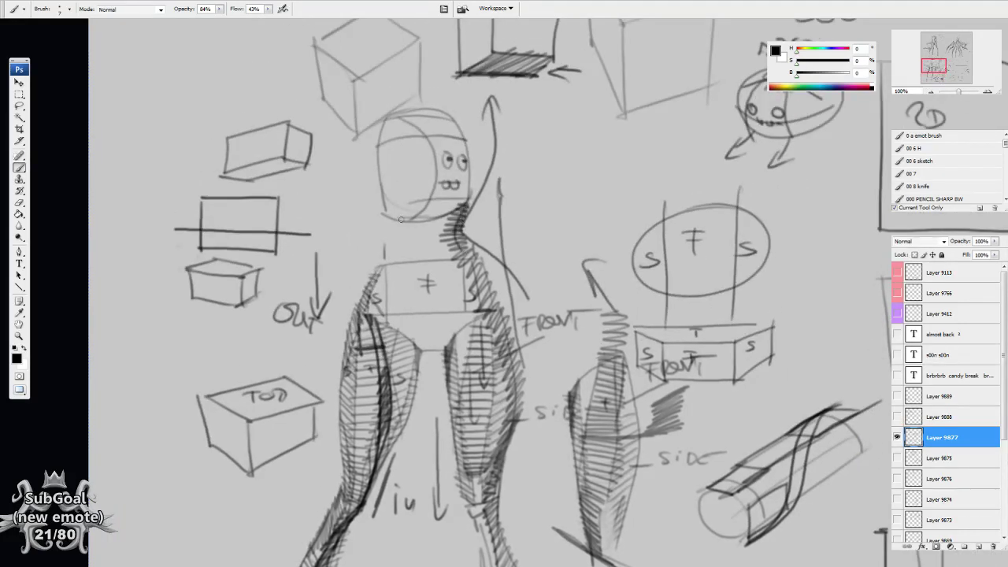
Reinforce the back curve of the head and draw the rear neck line down toward the hip box
{"action": "left_click_drag", "start_coordinate": [380, 185], "coordinate": [381, 167]}
{"action": "mouse_move", "coordinate": [394, 117]}
{"action": "left_mouse_down"}
{"action": "mouse_move", "coordinate": [403, 190]}
{"action": "mouse_move", "coordinate": [413, 186]}
{"action": "mouse_move", "coordinate": [410, 222]}
{"action": "left_mouse_up"}
{"action": "scroll", "coordinate": [402, 163], "scroll_direction": "down", "scroll_amount": 1}
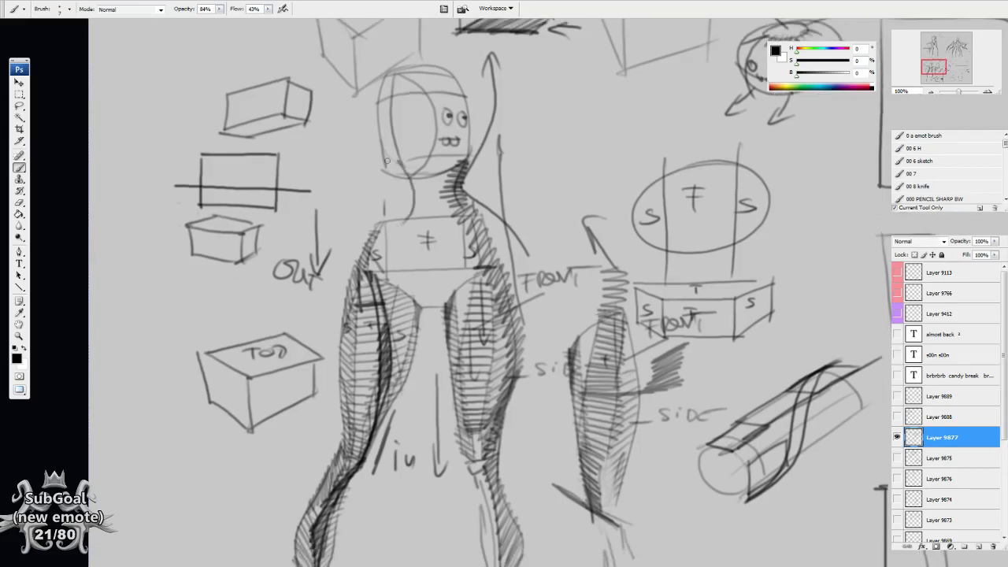
Draw directional contour strokes on the head, neck and upper torso, with one curve running from the side of the head down to the chest
{"action": "left_click_drag", "start_coordinate": [392, 177], "coordinate": [363, 241]}
{"action": "mouse_move", "coordinate": [414, 208]}
{"action": "left_mouse_down"}
{"action": "mouse_move", "coordinate": [379, 253]}
{"action": "mouse_move", "coordinate": [437, 259]}
{"action": "left_mouse_up"}
{"action": "left_click_drag", "start_coordinate": [423, 211], "coordinate": [440, 212]}
{"action": "mouse_move", "coordinate": [388, 182]}
{"action": "left_mouse_down"}
{"action": "mouse_move", "coordinate": [423, 175]}
{"action": "mouse_move", "coordinate": [420, 141]}
{"action": "left_mouse_up"}
{"action": "mouse_move", "coordinate": [406, 141]}
{"action": "left_mouse_down"}
{"action": "mouse_move", "coordinate": [420, 144]}
{"action": "mouse_move", "coordinate": [411, 111]}
{"action": "left_mouse_up"}
{"action": "left_click_drag", "start_coordinate": [405, 148], "coordinate": [404, 145]}
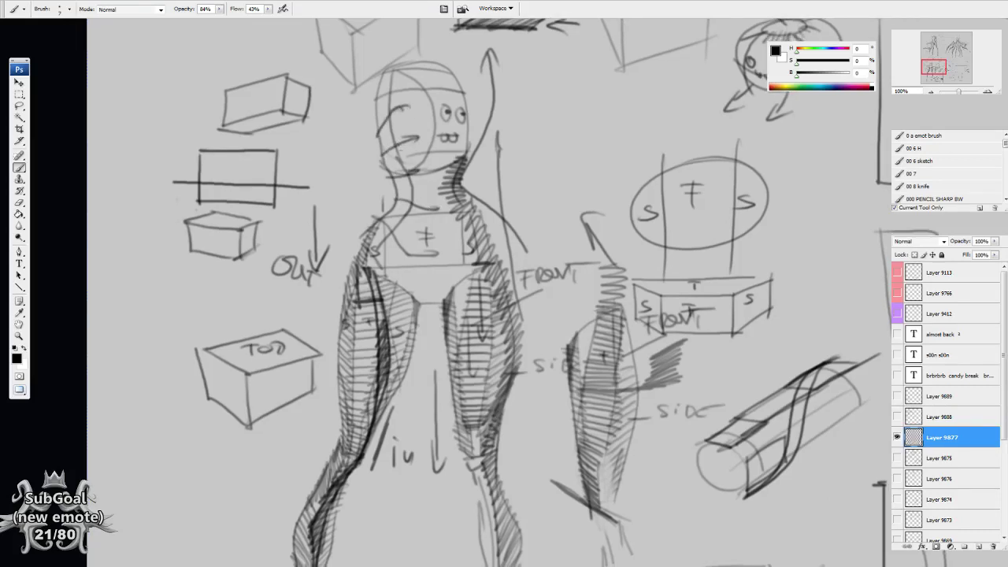
{"action": "mouse_move", "coordinate": [403, 103]}
{"action": "left_mouse_down"}
{"action": "mouse_move", "coordinate": [425, 202]}
{"action": "mouse_move", "coordinate": [386, 266]}
{"action": "left_mouse_up"}
{"action": "left_click_drag", "start_coordinate": [405, 131], "coordinate": [402, 91]}
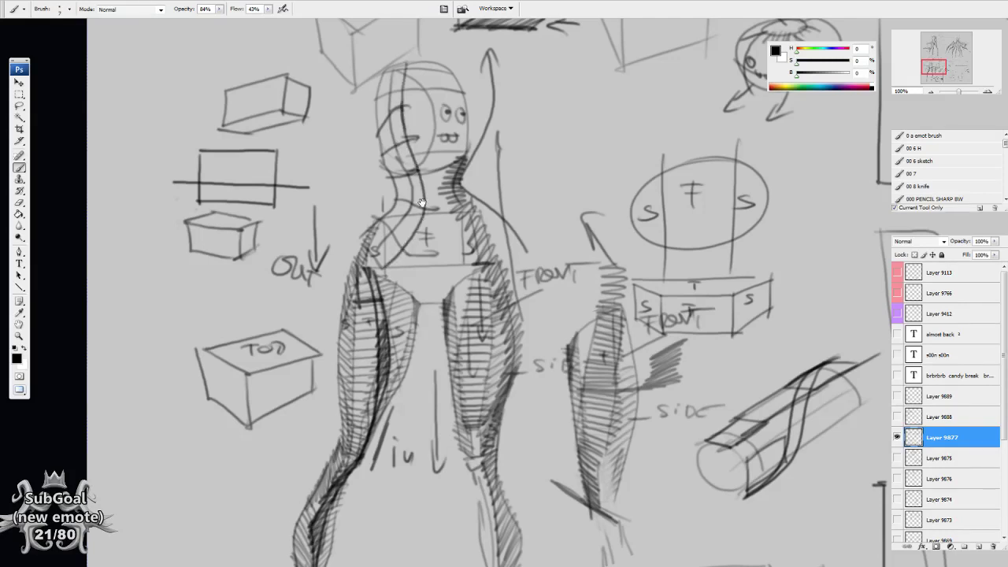
Hatch the rear plane of the neck and shoulder along the curve running down from the head
{"action": "left_click_drag", "start_coordinate": [421, 202], "coordinate": [419, 199]}
{"action": "left_click_drag", "start_coordinate": [375, 109], "coordinate": [404, 159]}
{"action": "left_click_drag", "start_coordinate": [422, 204], "coordinate": [347, 268]}
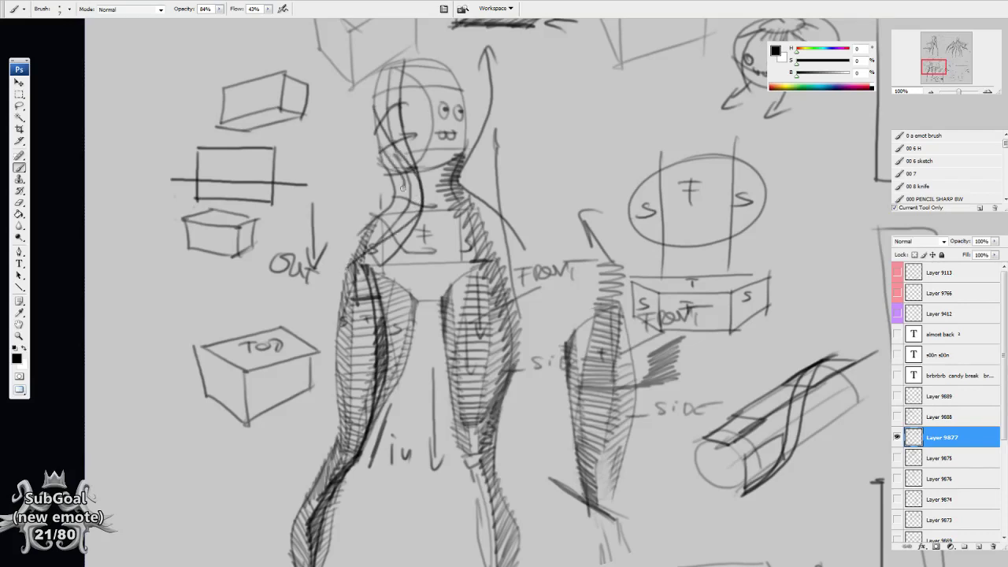
{"action": "left_click_drag", "start_coordinate": [424, 225], "coordinate": [416, 268]}
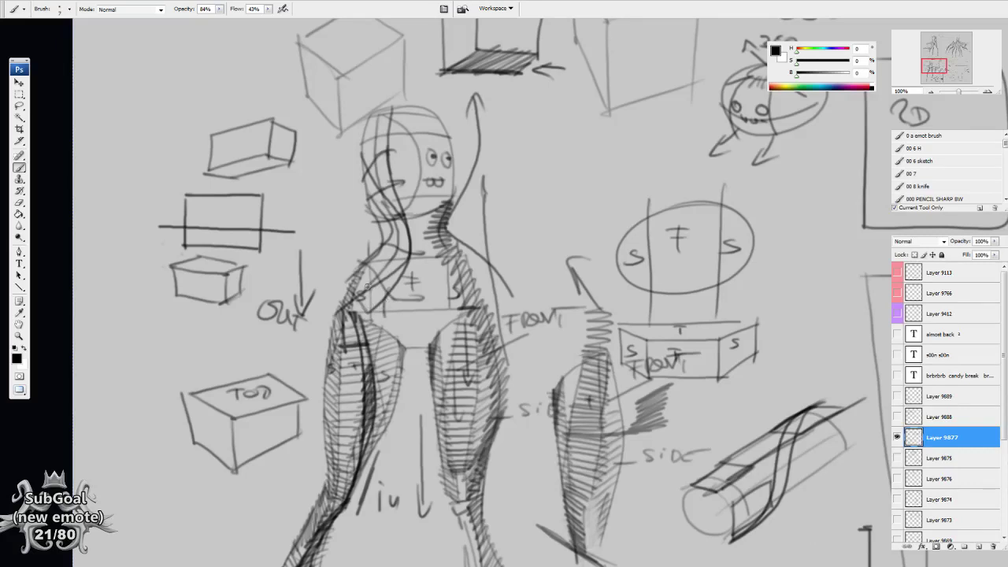
{"action": "mouse_move", "coordinate": [379, 281]}
{"action": "left_mouse_down"}
{"action": "mouse_move", "coordinate": [405, 265]}
{"action": "mouse_move", "coordinate": [412, 237]}
{"action": "mouse_move", "coordinate": [397, 233]}
{"action": "mouse_move", "coordinate": [396, 215]}
{"action": "mouse_move", "coordinate": [392, 268]}
{"action": "mouse_move", "coordinate": [406, 257]}
{"action": "mouse_move", "coordinate": [383, 247]}
{"action": "mouse_move", "coordinate": [393, 234]}
{"action": "mouse_move", "coordinate": [370, 224]}
{"action": "left_mouse_up"}
Sketch a tall narrow rectangle above the small boxes and fill it with vertical lines
{"action": "mouse_move", "coordinate": [316, 119]}
{"action": "left_mouse_down"}
{"action": "mouse_move", "coordinate": [436, 261]}
{"action": "mouse_move", "coordinate": [317, 238]}
{"action": "mouse_move", "coordinate": [319, 109]}
{"action": "mouse_move", "coordinate": [323, 173]}
{"action": "left_mouse_up"}
{"action": "mouse_move", "coordinate": [330, 96]}
{"action": "left_mouse_down"}
{"action": "mouse_move", "coordinate": [331, 259]}
{"action": "mouse_move", "coordinate": [348, 271]}
{"action": "left_mouse_up"}
{"action": "left_click_drag", "start_coordinate": [359, 134], "coordinate": [351, 302]}
{"action": "left_click_drag", "start_coordinate": [404, 167], "coordinate": [385, 294]}
Draw a second tall rectangle, fill it with slanted and curving lines, and add a short label beneath it
{"action": "mouse_move", "coordinate": [365, 132]}
{"action": "left_mouse_down"}
{"action": "mouse_move", "coordinate": [358, 249]}
{"action": "mouse_move", "coordinate": [415, 256]}
{"action": "left_mouse_up"}
{"action": "mouse_move", "coordinate": [413, 256]}
{"action": "left_mouse_down"}
{"action": "mouse_move", "coordinate": [390, 133]}
{"action": "mouse_move", "coordinate": [402, 138]}
{"action": "left_mouse_up"}
{"action": "mouse_move", "coordinate": [362, 175]}
{"action": "left_mouse_down"}
{"action": "mouse_move", "coordinate": [373, 261]}
{"action": "mouse_move", "coordinate": [384, 260]}
{"action": "left_mouse_up"}
{"action": "mouse_move", "coordinate": [368, 149]}
{"action": "left_mouse_down"}
{"action": "mouse_move", "coordinate": [397, 266]}
{"action": "mouse_move", "coordinate": [381, 186]}
{"action": "left_mouse_up"}
{"action": "mouse_move", "coordinate": [388, 131]}
{"action": "left_mouse_down"}
{"action": "mouse_move", "coordinate": [388, 217]}
{"action": "mouse_move", "coordinate": [406, 268]}
{"action": "left_mouse_up"}
{"action": "mouse_move", "coordinate": [397, 182]}
{"action": "left_mouse_down"}
{"action": "mouse_move", "coordinate": [410, 231]}
{"action": "mouse_move", "coordinate": [413, 210]}
{"action": "mouse_move", "coordinate": [412, 222]}
{"action": "left_mouse_up"}
{"action": "left_click_drag", "start_coordinate": [400, 243], "coordinate": [408, 245]}
{"action": "left_click_drag", "start_coordinate": [387, 213], "coordinate": [391, 213]}
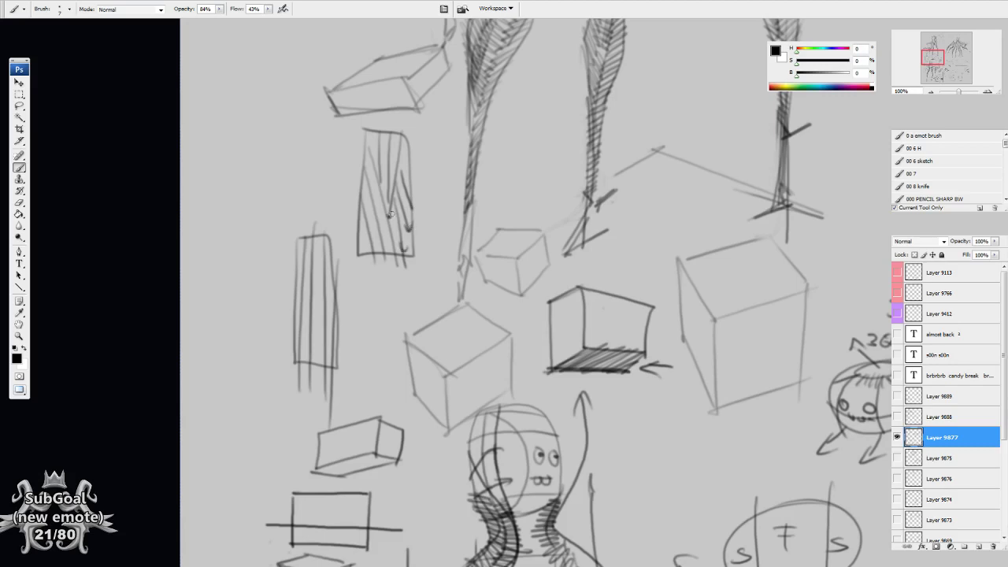
{"action": "left_click_drag", "start_coordinate": [388, 261], "coordinate": [395, 259]}
{"action": "left_click_drag", "start_coordinate": [382, 261], "coordinate": [375, 261]}
Clear the area beside the lower legs and draw the first bent flow arrows below the TOP box
{"action": "mouse_move", "coordinate": [399, 341]}
{"action": "left_mouse_down"}
{"action": "mouse_move", "coordinate": [410, 302]}
{"action": "mouse_move", "coordinate": [352, 97]}
{"action": "left_mouse_up"}
{"action": "key", "text": "e"}
{"action": "left_click_drag", "start_coordinate": [398, 400], "coordinate": [393, 193]}
{"action": "left_click_drag", "start_coordinate": [334, 354], "coordinate": [426, 226]}
{"action": "key", "text": "b"}
{"action": "left_click_drag", "start_coordinate": [371, 297], "coordinate": [392, 270]}
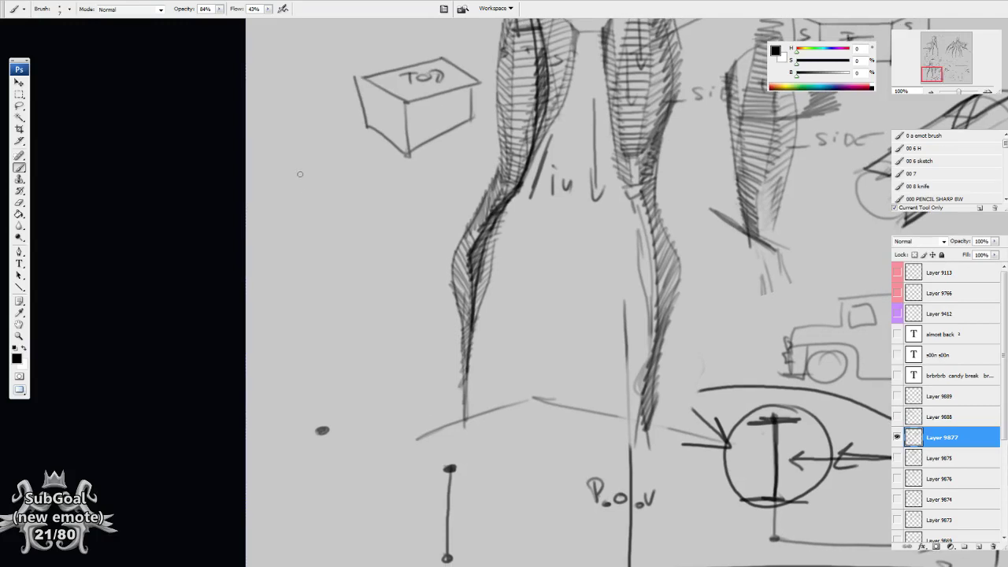
{"action": "mouse_move", "coordinate": [297, 186]}
{"action": "left_mouse_down"}
{"action": "mouse_move", "coordinate": [299, 205]}
{"action": "mouse_move", "coordinate": [331, 222]}
{"action": "mouse_move", "coordinate": [377, 336]}
{"action": "mouse_move", "coordinate": [386, 326]}
{"action": "left_mouse_up"}
{"action": "left_click_drag", "start_coordinate": [395, 396], "coordinate": [398, 396]}
{"action": "mouse_move", "coordinate": [289, 168]}
{"action": "left_mouse_down"}
{"action": "mouse_move", "coordinate": [313, 237]}
{"action": "mouse_move", "coordinate": [331, 254]}
{"action": "left_mouse_up"}
{"action": "mouse_move", "coordinate": [326, 211]}
{"action": "left_mouse_down"}
{"action": "mouse_move", "coordinate": [401, 244]}
{"action": "mouse_move", "coordinate": [402, 272]}
{"action": "left_mouse_up"}
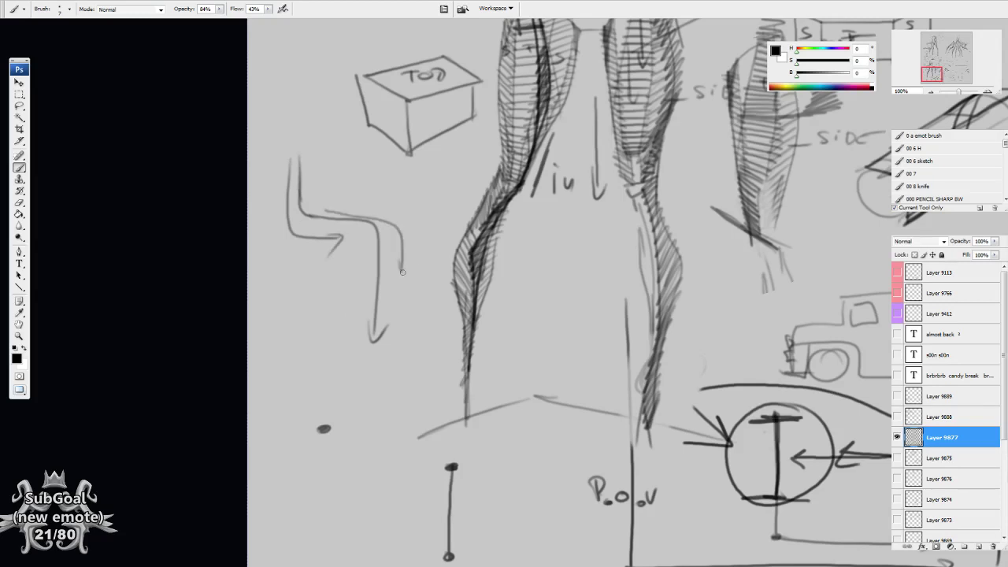
Fill out the flow diagram with more nested bent arrows and frame its side and base with straight lines
{"action": "mouse_move", "coordinate": [316, 157]}
{"action": "left_mouse_down"}
{"action": "mouse_move", "coordinate": [339, 211]}
{"action": "mouse_move", "coordinate": [365, 196]}
{"action": "mouse_move", "coordinate": [421, 215]}
{"action": "mouse_move", "coordinate": [422, 260]}
{"action": "mouse_move", "coordinate": [391, 259]}
{"action": "mouse_move", "coordinate": [367, 376]}
{"action": "left_mouse_up"}
{"action": "mouse_move", "coordinate": [308, 246]}
{"action": "left_mouse_down"}
{"action": "mouse_move", "coordinate": [356, 258]}
{"action": "mouse_move", "coordinate": [349, 347]}
{"action": "mouse_move", "coordinate": [335, 283]}
{"action": "mouse_move", "coordinate": [342, 316]}
{"action": "left_mouse_up"}
{"action": "mouse_move", "coordinate": [281, 134]}
{"action": "left_mouse_down"}
{"action": "mouse_move", "coordinate": [276, 235]}
{"action": "mouse_move", "coordinate": [374, 384]}
{"action": "mouse_move", "coordinate": [443, 388]}
{"action": "left_mouse_up"}
{"action": "left_click_drag", "start_coordinate": [287, 247], "coordinate": [307, 369]}
{"action": "left_click_drag", "start_coordinate": [295, 305], "coordinate": [287, 377]}
{"action": "left_click_drag", "start_coordinate": [334, 339], "coordinate": [333, 368]}
{"action": "mouse_move", "coordinate": [304, 269]}
{"action": "left_mouse_down"}
{"action": "mouse_move", "coordinate": [321, 294]}
{"action": "mouse_move", "coordinate": [332, 352]}
{"action": "left_mouse_up"}
{"action": "left_click_drag", "start_coordinate": [405, 284], "coordinate": [400, 379]}
{"action": "left_click_drag", "start_coordinate": [341, 170], "coordinate": [340, 168]}
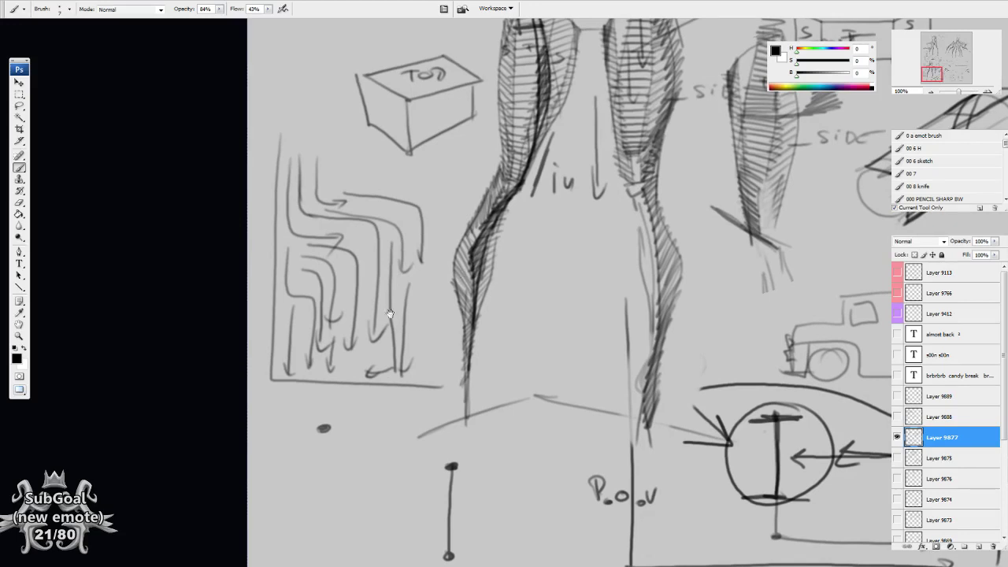
Sketch a stepped box form beside the figure's head, with a zigzag top edge and vertical front planes
{"action": "left_click_drag", "start_coordinate": [390, 314], "coordinate": [371, 462]}
{"action": "left_click_drag", "start_coordinate": [328, 342], "coordinate": [331, 321]}
{"action": "left_click_drag", "start_coordinate": [724, 202], "coordinate": [464, 453]}
{"action": "mouse_move", "coordinate": [409, 206]}
{"action": "left_mouse_down"}
{"action": "mouse_move", "coordinate": [455, 229]}
{"action": "mouse_move", "coordinate": [402, 260]}
{"action": "mouse_move", "coordinate": [509, 240]}
{"action": "mouse_move", "coordinate": [514, 222]}
{"action": "mouse_move", "coordinate": [521, 257]}
{"action": "left_mouse_up"}
{"action": "mouse_move", "coordinate": [468, 269]}
{"action": "left_mouse_down"}
{"action": "mouse_move", "coordinate": [501, 275]}
{"action": "mouse_move", "coordinate": [475, 290]}
{"action": "left_mouse_up"}
{"action": "mouse_move", "coordinate": [447, 279]}
{"action": "left_mouse_down"}
{"action": "mouse_move", "coordinate": [503, 294]}
{"action": "mouse_move", "coordinate": [462, 253]}
{"action": "mouse_move", "coordinate": [430, 248]}
{"action": "mouse_move", "coordinate": [442, 240]}
{"action": "mouse_move", "coordinate": [448, 293]}
{"action": "left_mouse_up"}
{"action": "mouse_move", "coordinate": [419, 216]}
{"action": "left_mouse_down"}
{"action": "mouse_move", "coordinate": [432, 290]}
{"action": "mouse_move", "coordinate": [446, 293]}
{"action": "left_mouse_up"}
{"action": "left_click_drag", "start_coordinate": [449, 219], "coordinate": [457, 301]}
{"action": "mouse_move", "coordinate": [462, 240]}
{"action": "left_mouse_down"}
{"action": "mouse_move", "coordinate": [468, 300]}
{"action": "mouse_move", "coordinate": [500, 240]}
{"action": "mouse_move", "coordinate": [485, 247]}
{"action": "mouse_move", "coordinate": [491, 300]}
{"action": "left_mouse_up"}
{"action": "left_click_drag", "start_coordinate": [469, 300], "coordinate": [492, 299]}
{"action": "mouse_move", "coordinate": [502, 239]}
{"action": "left_mouse_down"}
{"action": "mouse_move", "coordinate": [493, 263]}
{"action": "mouse_move", "coordinate": [501, 237]}
{"action": "mouse_move", "coordinate": [475, 227]}
{"action": "left_mouse_up"}
{"action": "mouse_move", "coordinate": [517, 198]}
{"action": "left_mouse_down"}
{"action": "mouse_move", "coordinate": [473, 230]}
{"action": "mouse_move", "coordinate": [486, 220]}
{"action": "left_mouse_up"}
{"action": "left_click_drag", "start_coordinate": [476, 231], "coordinate": [456, 225]}
{"action": "mouse_move", "coordinate": [490, 191]}
{"action": "left_mouse_down"}
{"action": "mouse_move", "coordinate": [446, 221]}
{"action": "mouse_move", "coordinate": [473, 203]}
{"action": "mouse_move", "coordinate": [416, 202]}
{"action": "mouse_move", "coordinate": [432, 278]}
{"action": "left_mouse_up"}
{"action": "left_click_drag", "start_coordinate": [461, 215], "coordinate": [446, 261]}
{"action": "mouse_move", "coordinate": [483, 197]}
{"action": "left_mouse_down"}
{"action": "mouse_move", "coordinate": [443, 228]}
{"action": "mouse_move", "coordinate": [455, 219]}
{"action": "mouse_move", "coordinate": [448, 279]}
{"action": "left_mouse_up"}
{"action": "left_click_drag", "start_coordinate": [446, 241], "coordinate": [455, 301]}
{"action": "left_click_drag", "start_coordinate": [501, 253], "coordinate": [496, 308]}
Close the stepped form with its slanted side plane and the receding back edges of its top
{"action": "left_click_drag", "start_coordinate": [570, 203], "coordinate": [568, 214]}
{"action": "mouse_move", "coordinate": [495, 263]}
{"action": "left_mouse_down"}
{"action": "mouse_move", "coordinate": [500, 317]}
{"action": "mouse_move", "coordinate": [516, 305]}
{"action": "left_mouse_up"}
{"action": "left_click_drag", "start_coordinate": [564, 217], "coordinate": [511, 285]}
{"action": "left_click_drag", "start_coordinate": [564, 195], "coordinate": [564, 228]}
{"action": "left_click_drag", "start_coordinate": [510, 189], "coordinate": [561, 195]}
{"action": "left_click_drag", "start_coordinate": [478, 189], "coordinate": [504, 167]}
{"action": "left_click_drag", "start_coordinate": [420, 183], "coordinate": [477, 162]}
{"action": "mouse_move", "coordinate": [508, 171]}
{"action": "left_mouse_down"}
{"action": "mouse_move", "coordinate": [485, 183]}
{"action": "mouse_move", "coordinate": [509, 172]}
{"action": "mouse_move", "coordinate": [506, 186]}
{"action": "left_mouse_up"}
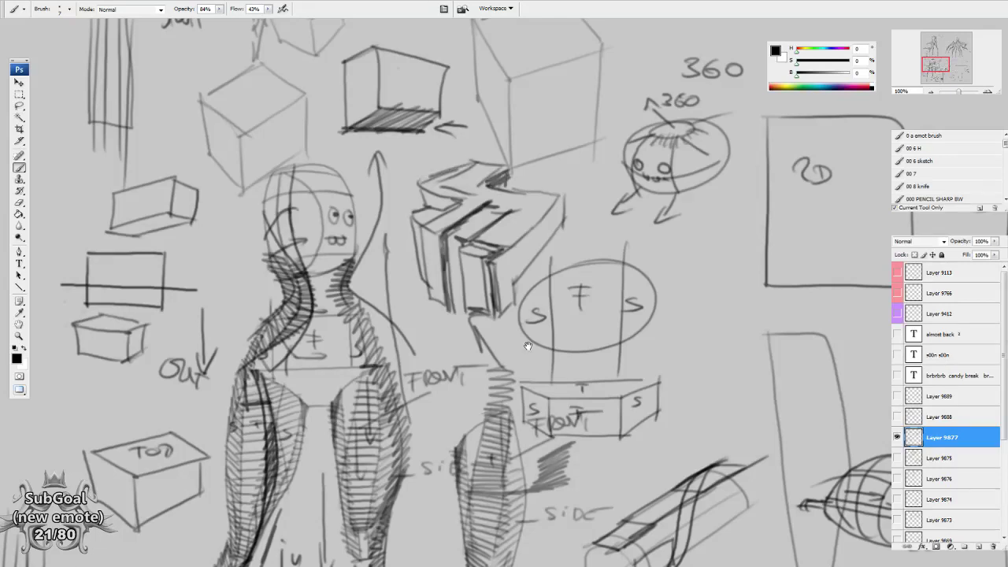
Add plane divisions to the side of the stepped form and extend the block farther back in depth
{"action": "left_click_drag", "start_coordinate": [528, 346], "coordinate": [526, 346]}
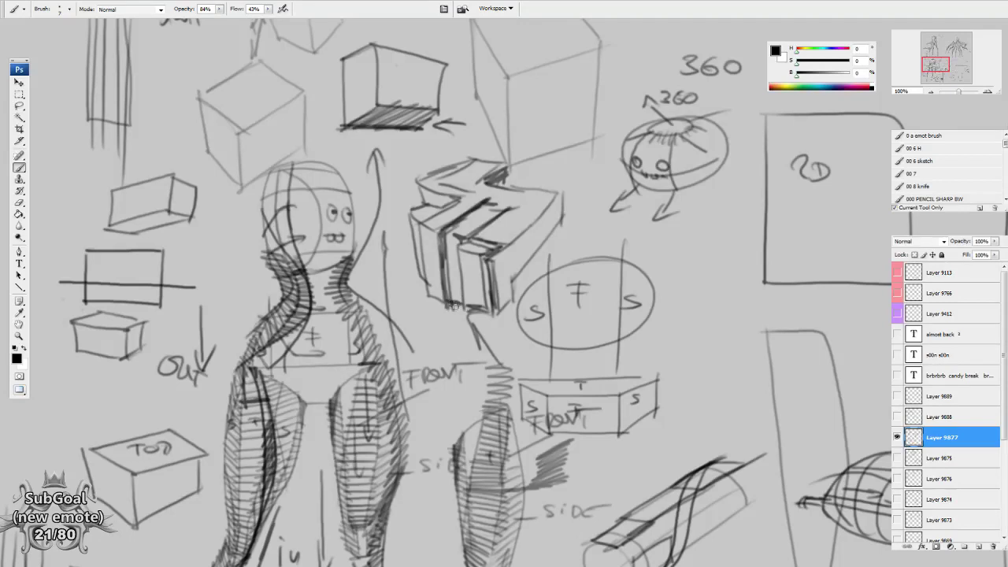
{"action": "left_click_drag", "start_coordinate": [540, 282], "coordinate": [530, 297]}
{"action": "left_click_drag", "start_coordinate": [498, 221], "coordinate": [536, 227]}
{"action": "left_click_drag", "start_coordinate": [502, 263], "coordinate": [505, 295]}
{"action": "left_click_drag", "start_coordinate": [536, 228], "coordinate": [536, 260]}
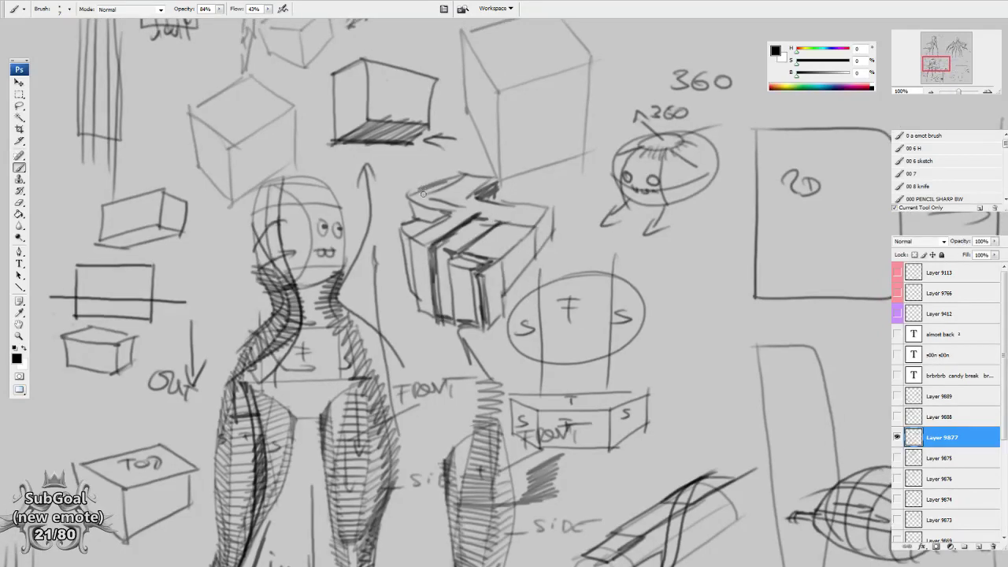
{"action": "mouse_move", "coordinate": [500, 196]}
{"action": "left_mouse_down"}
{"action": "mouse_move", "coordinate": [525, 175]}
{"action": "mouse_move", "coordinate": [592, 183]}
{"action": "mouse_move", "coordinate": [583, 213]}
{"action": "left_mouse_up"}
{"action": "mouse_move", "coordinate": [552, 210]}
{"action": "left_mouse_down"}
{"action": "mouse_move", "coordinate": [583, 213]}
{"action": "mouse_move", "coordinate": [578, 222]}
{"action": "left_mouse_up"}
{"action": "left_click_drag", "start_coordinate": [525, 317], "coordinate": [526, 313]}
{"action": "left_click_drag", "start_coordinate": [504, 302], "coordinate": [580, 218]}
Draw crossing contour lines over the head and mark their intersections with dots
{"action": "left_click_drag", "start_coordinate": [482, 424], "coordinate": [561, 298]}
{"action": "left_click_drag", "start_coordinate": [341, 87], "coordinate": [373, 152]}
{"action": "left_click_drag", "start_coordinate": [395, 204], "coordinate": [385, 109]}
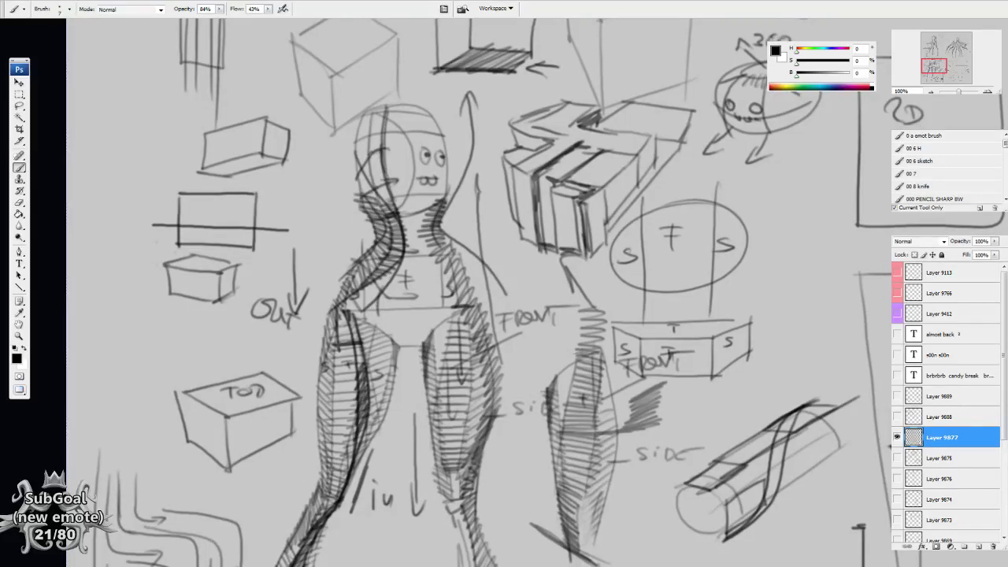
{"action": "left_click_drag", "start_coordinate": [367, 155], "coordinate": [450, 140]}
{"action": "mouse_move", "coordinate": [377, 186]}
{"action": "left_mouse_down"}
{"action": "mouse_move", "coordinate": [458, 168]}
{"action": "mouse_move", "coordinate": [385, 102]}
{"action": "left_mouse_up"}
{"action": "left_click", "coordinate": [412, 145]}
{"action": "left_click", "coordinate": [412, 173]}
{"action": "left_click", "coordinate": [391, 181]}
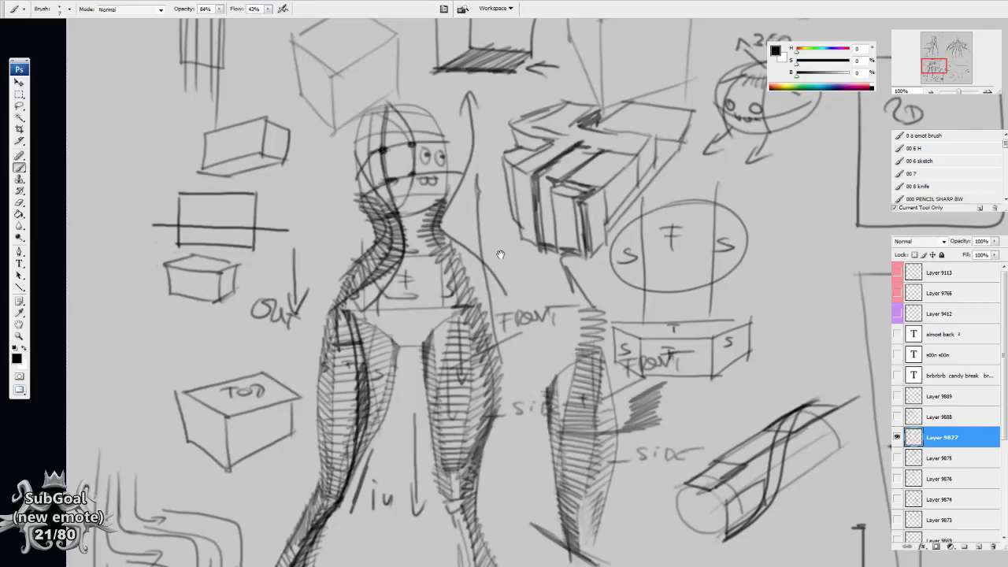
Draw a small square beside the F/S oval and surround it with long horizontal and vertical contour curves through and around its sides
{"action": "left_click_drag", "start_coordinate": [780, 260], "coordinate": [533, 248]}
{"action": "mouse_move", "coordinate": [521, 230]}
{"action": "left_mouse_down"}
{"action": "mouse_move", "coordinate": [522, 270]}
{"action": "mouse_move", "coordinate": [573, 273]}
{"action": "mouse_move", "coordinate": [574, 228]}
{"action": "mouse_move", "coordinate": [588, 230]}
{"action": "left_mouse_up"}
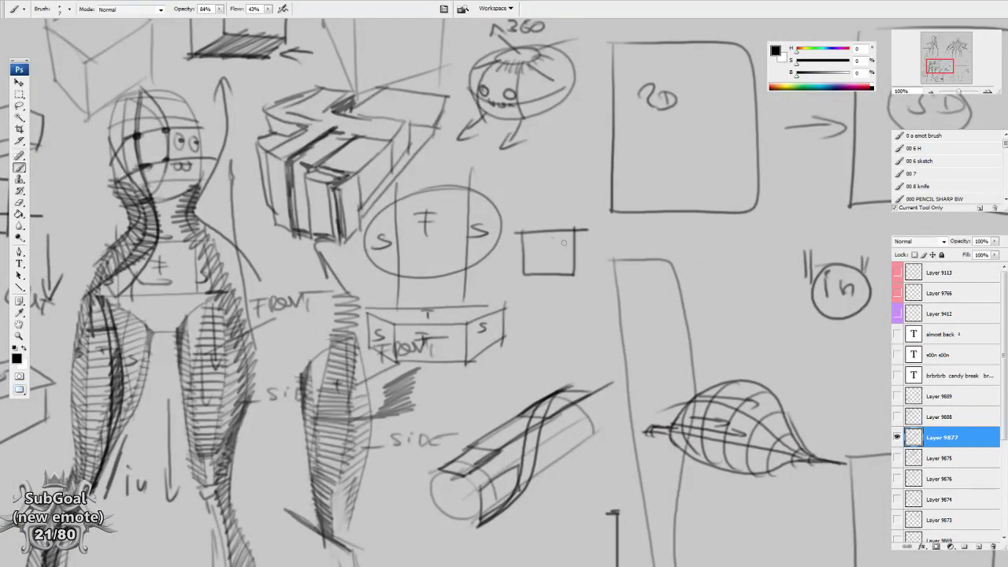
{"action": "mouse_move", "coordinate": [442, 245]}
{"action": "left_mouse_down"}
{"action": "mouse_move", "coordinate": [580, 229]}
{"action": "mouse_move", "coordinate": [731, 244]}
{"action": "left_mouse_up"}
{"action": "mouse_move", "coordinate": [431, 286]}
{"action": "left_mouse_down"}
{"action": "mouse_move", "coordinate": [629, 272]}
{"action": "mouse_move", "coordinate": [719, 285]}
{"action": "left_mouse_up"}
{"action": "left_click_drag", "start_coordinate": [526, 185], "coordinate": [546, 330]}
{"action": "left_click_drag", "start_coordinate": [571, 176], "coordinate": [571, 341]}
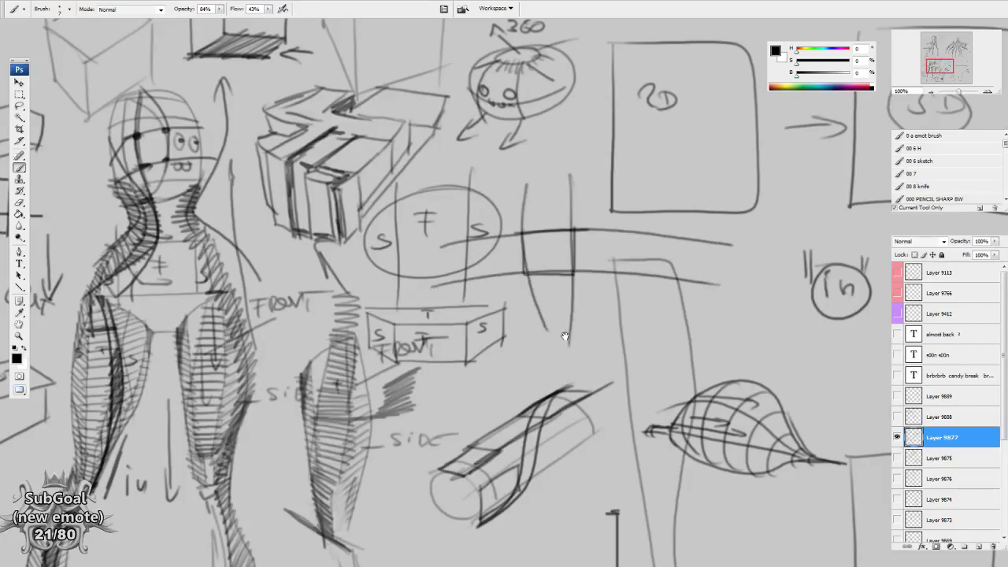
{"action": "left_click_drag", "start_coordinate": [507, 269], "coordinate": [508, 264]}
{"action": "left_click_drag", "start_coordinate": [471, 185], "coordinate": [501, 350]}
{"action": "left_click_drag", "start_coordinate": [593, 195], "coordinate": [604, 321]}
{"action": "left_click_drag", "start_coordinate": [631, 187], "coordinate": [622, 335]}
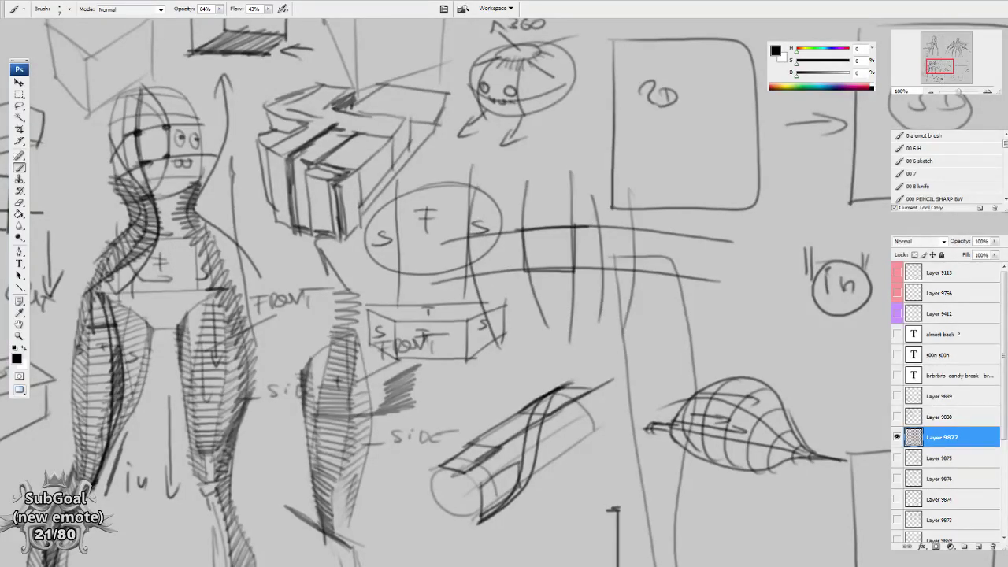
Draw two pairs of points between the figure's lower legs, each joined by a straight line and a shallow curve
{"action": "left_click_drag", "start_coordinate": [590, 367], "coordinate": [591, 364]}
{"action": "left_click_drag", "start_coordinate": [436, 353], "coordinate": [676, 238]}
{"action": "mouse_move", "coordinate": [529, 422]}
{"action": "left_mouse_down"}
{"action": "mouse_move", "coordinate": [544, 394]}
{"action": "mouse_move", "coordinate": [531, 397]}
{"action": "left_mouse_up"}
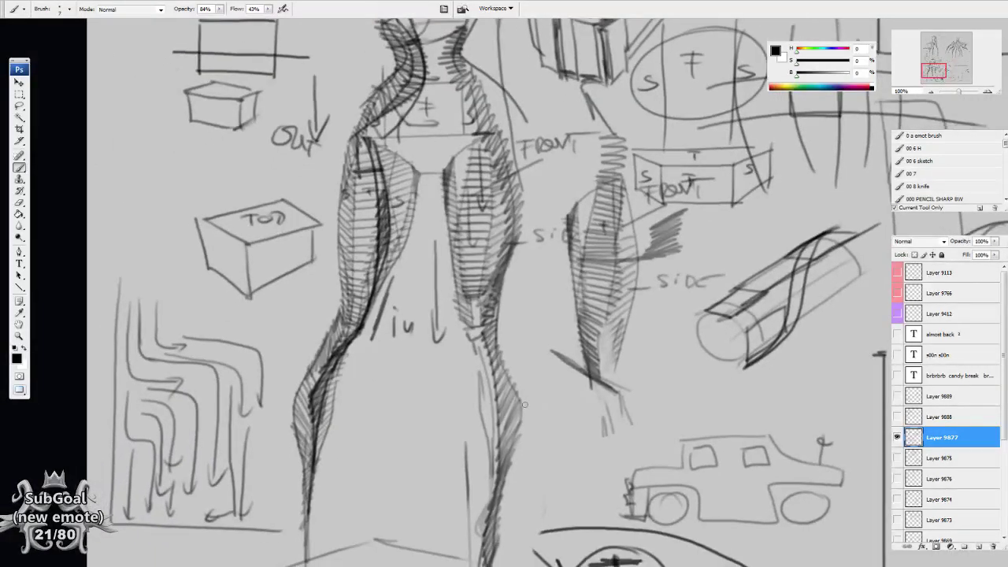
{"action": "scroll", "coordinate": [525, 404], "scroll_direction": "down", "scroll_amount": 2}
{"action": "scroll", "coordinate": [536, 333], "scroll_direction": "left", "scroll_amount": 2}
{"action": "mouse_move", "coordinate": [414, 361]}
{"action": "left_mouse_down"}
{"action": "mouse_move", "coordinate": [501, 360]}
{"action": "mouse_move", "coordinate": [413, 361]}
{"action": "mouse_move", "coordinate": [470, 370]}
{"action": "mouse_move", "coordinate": [505, 360]}
{"action": "mouse_move", "coordinate": [417, 361]}
{"action": "left_mouse_up"}
{"action": "left_click_drag", "start_coordinate": [498, 360], "coordinate": [498, 362]}
{"action": "mouse_move", "coordinate": [426, 427]}
{"action": "left_mouse_down"}
{"action": "mouse_move", "coordinate": [432, 388]}
{"action": "mouse_move", "coordinate": [513, 391]}
{"action": "left_mouse_up"}
{"action": "left_click_drag", "start_coordinate": [424, 388], "coordinate": [514, 391]}
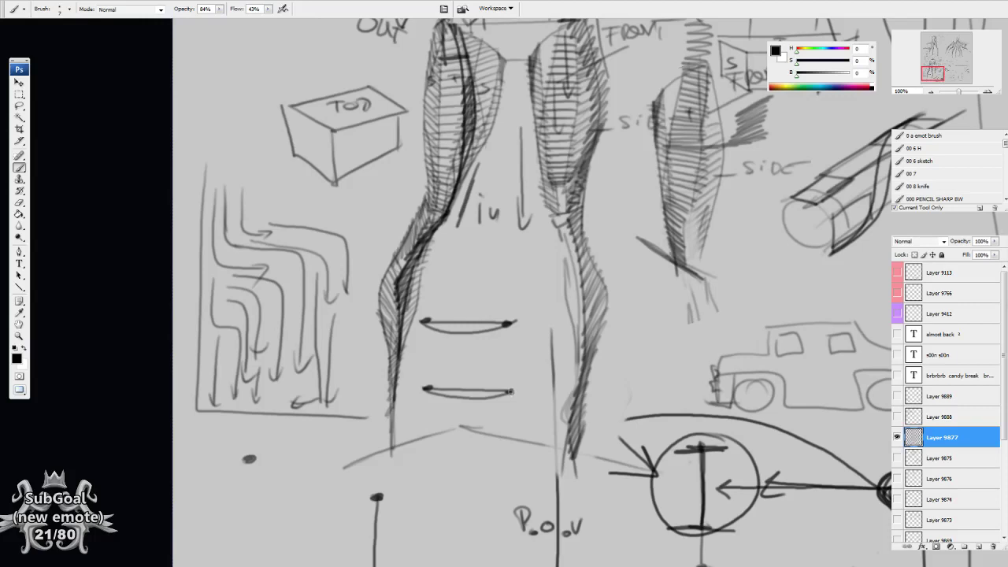
Connect the point pairs into a rectangle with straight sides and outward-bulging curves
{"action": "scroll", "coordinate": [517, 368], "scroll_direction": "down", "scroll_amount": 1}
{"action": "left_click_drag", "start_coordinate": [510, 315], "coordinate": [510, 385]}
{"action": "left_click_drag", "start_coordinate": [512, 315], "coordinate": [512, 386]}
{"action": "left_click_drag", "start_coordinate": [426, 314], "coordinate": [427, 381]}
Hatch the knee and inner calf of the leg beside the SIDE label and the side plane of the head
{"action": "left_click_drag", "start_coordinate": [567, 261], "coordinate": [548, 340]}
{"action": "mouse_move", "coordinate": [561, 425]}
{"action": "left_mouse_down"}
{"action": "mouse_move", "coordinate": [566, 356]}
{"action": "mouse_move", "coordinate": [553, 299]}
{"action": "left_mouse_up"}
{"action": "left_click_drag", "start_coordinate": [531, 112], "coordinate": [531, 396]}
{"action": "left_click_drag", "start_coordinate": [489, 282], "coordinate": [461, 228]}
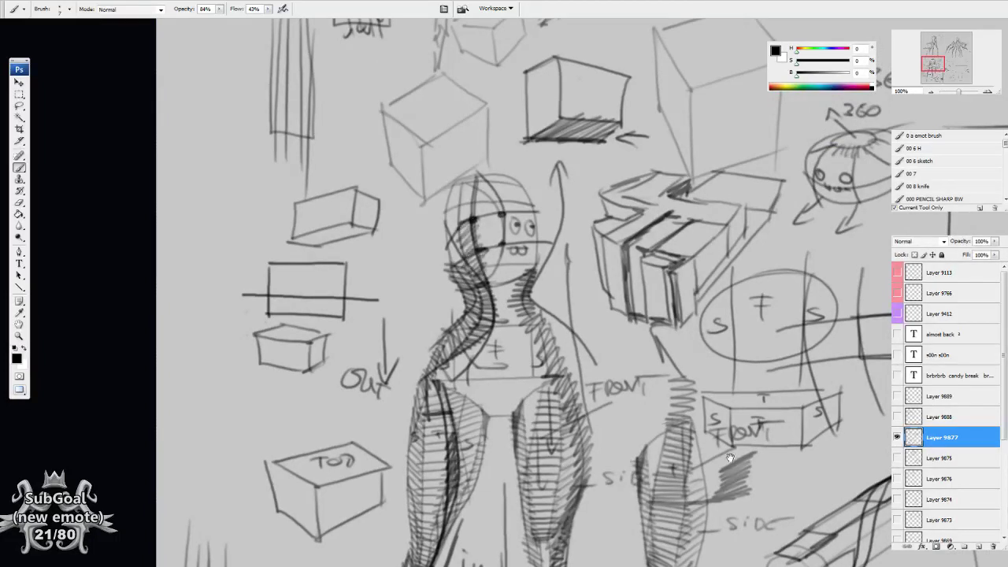
Examine the sheet at reduced zoom, comparing the plane and box studies with the hatched standing figures above
{"action": "left_click_drag", "start_coordinate": [764, 468], "coordinate": [758, 459]}
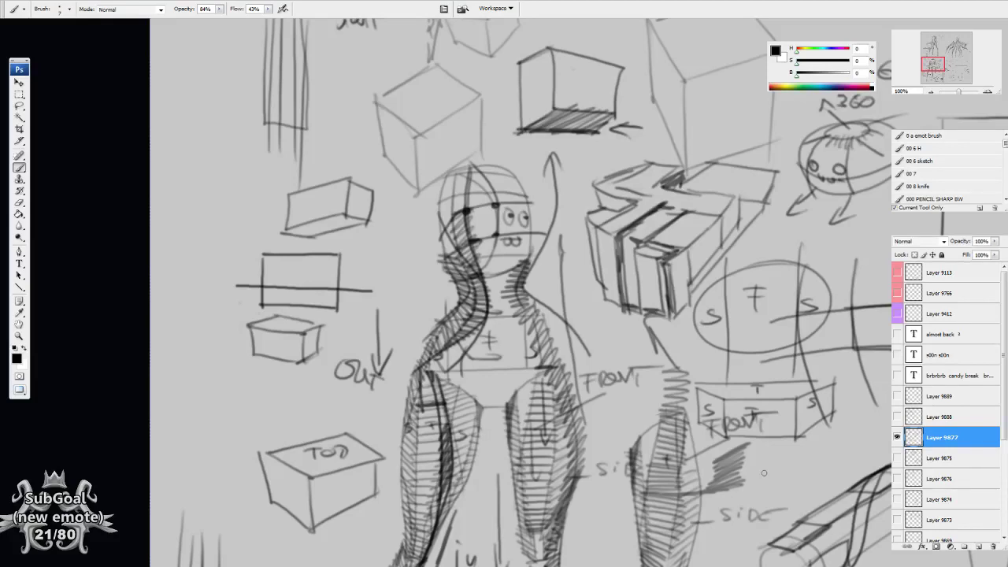
{"action": "left_click_drag", "start_coordinate": [692, 435], "coordinate": [636, 195]}
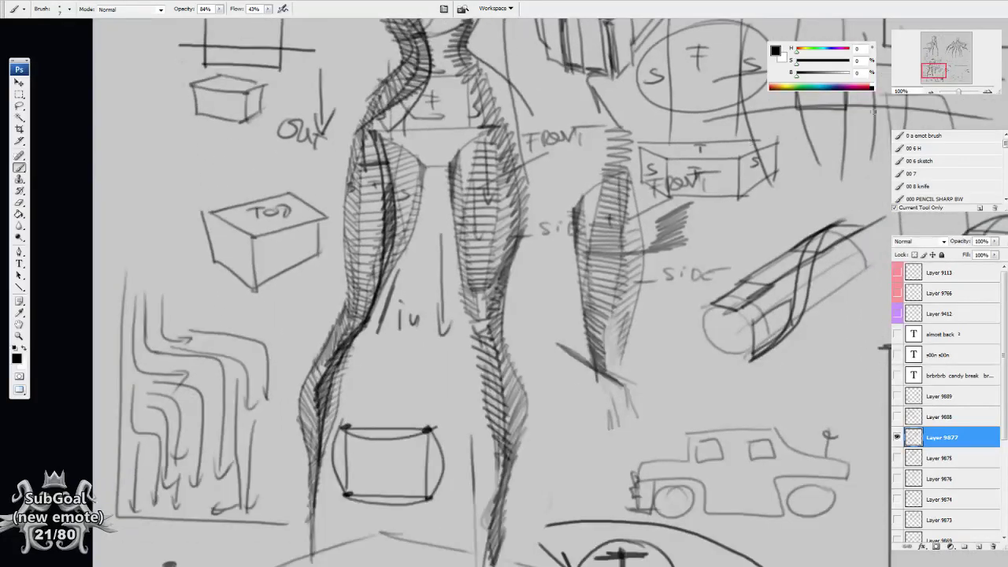
{"action": "left_click", "coordinate": [931, 94]}
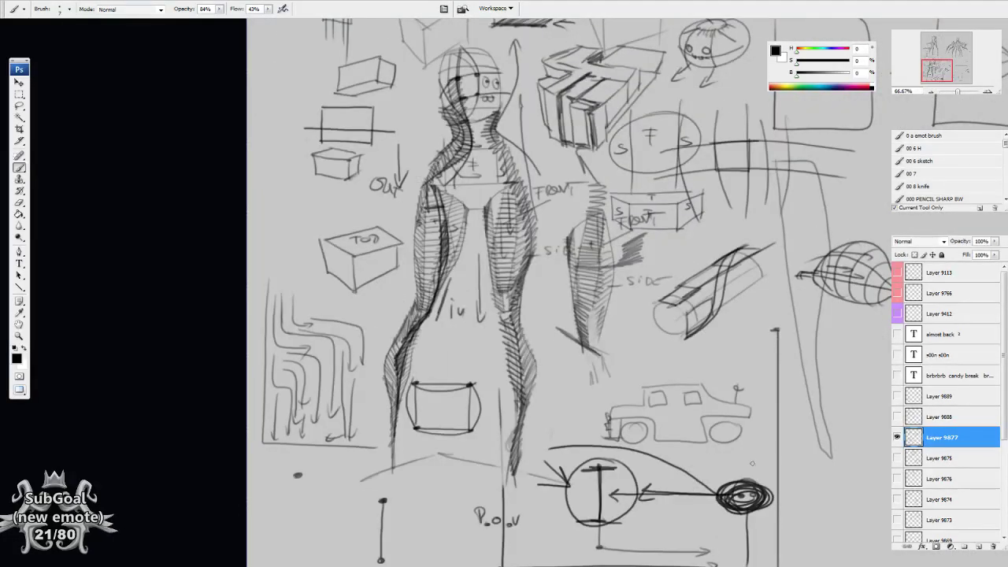
{"action": "key", "text": "ctrl+minus"}
{"action": "left_click_drag", "start_coordinate": [829, 327], "coordinate": [705, 421]}
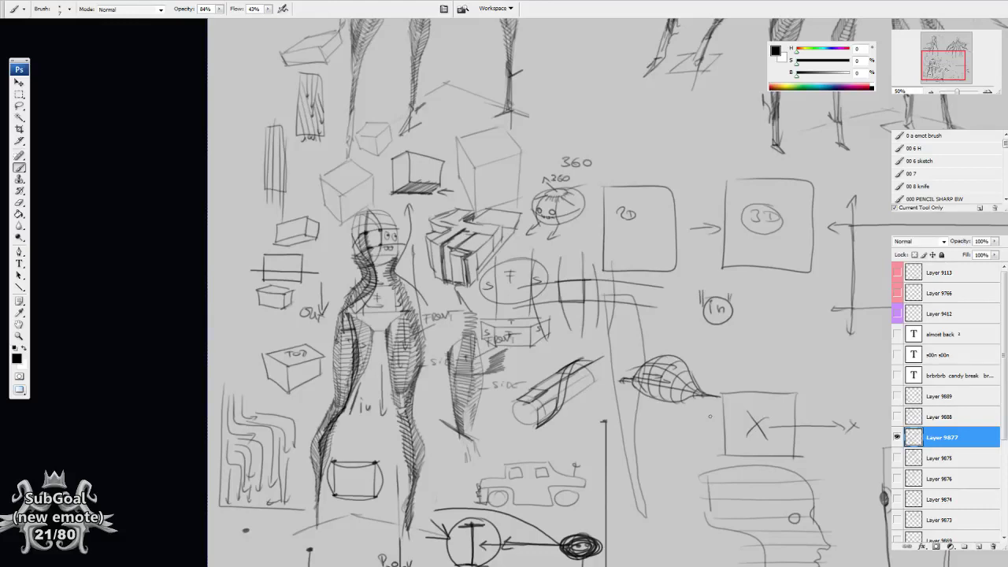
{"action": "left_click_drag", "start_coordinate": [593, 204], "coordinate": [587, 475]}
{"action": "mouse_move", "coordinate": [569, 244]}
{"action": "left_mouse_down"}
{"action": "mouse_move", "coordinate": [586, 282]}
{"action": "mouse_move", "coordinate": [639, 342]}
{"action": "left_mouse_up"}
{"action": "mouse_move", "coordinate": [512, 178]}
{"action": "left_mouse_down"}
{"action": "mouse_move", "coordinate": [496, 189]}
{"action": "mouse_move", "coordinate": [513, 181]}
{"action": "left_mouse_up"}
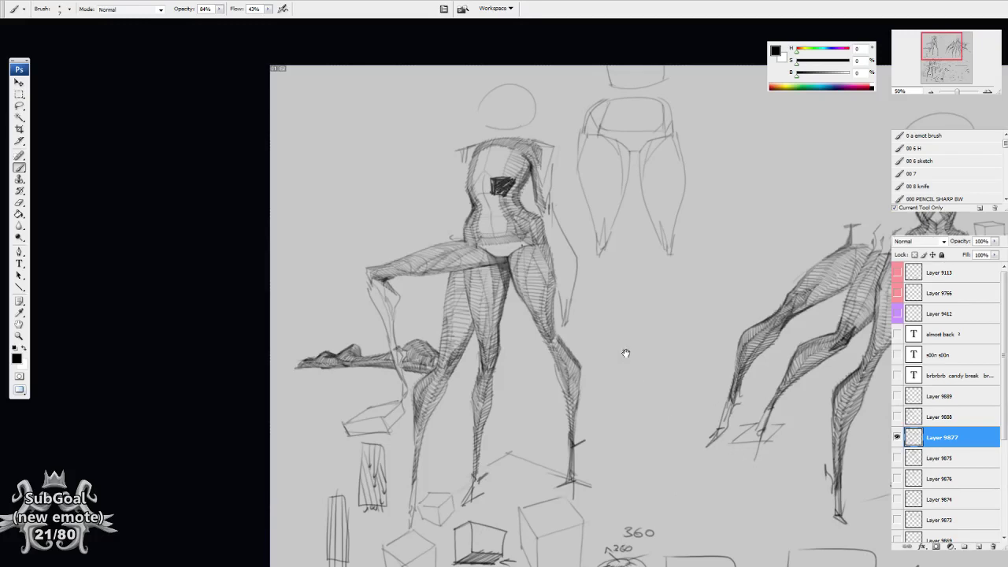
{"action": "left_click_drag", "start_coordinate": [627, 353], "coordinate": [574, 379]}
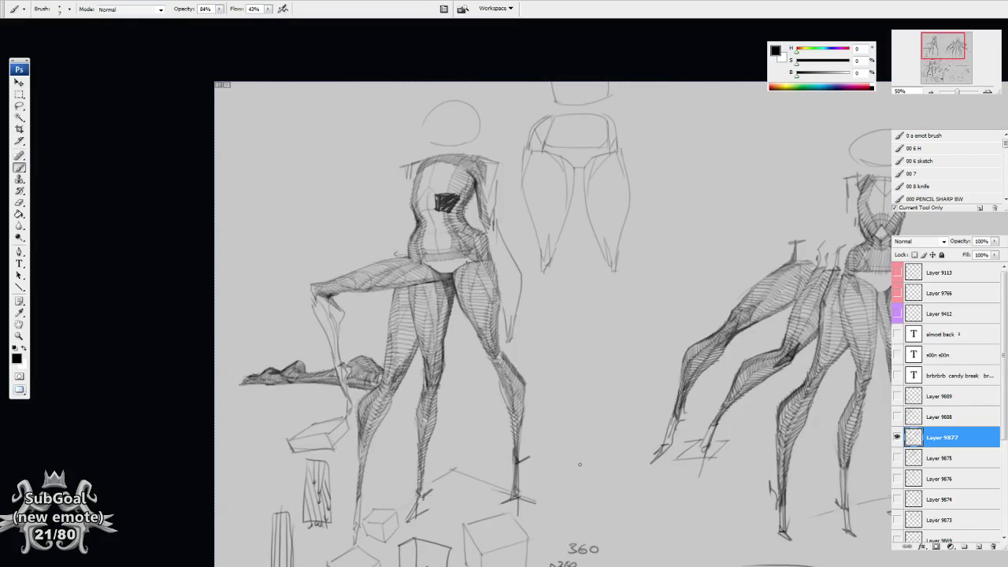
{"action": "left_click_drag", "start_coordinate": [737, 414], "coordinate": [608, 256]}
{"action": "mouse_move", "coordinate": [711, 409]}
{"action": "left_mouse_down"}
{"action": "mouse_move", "coordinate": [656, 151]}
{"action": "mouse_move", "coordinate": [694, 310]}
{"action": "mouse_move", "coordinate": [690, 295]}
{"action": "left_mouse_up"}
{"action": "left_click_drag", "start_coordinate": [630, 183], "coordinate": [700, 366]}
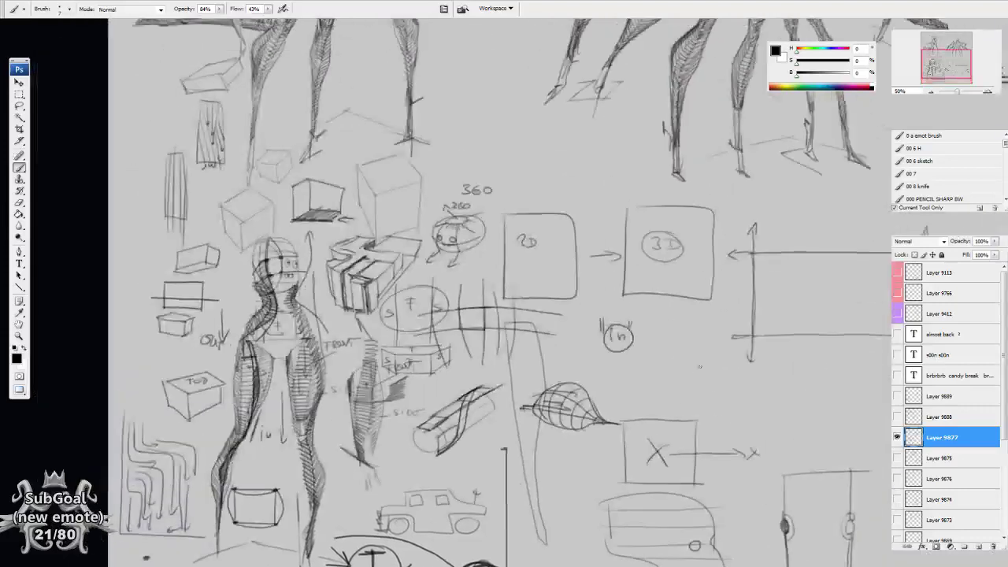
{"action": "left_click_drag", "start_coordinate": [843, 335], "coordinate": [715, 409]}
Create a new layer, hide all the other layers and clear the interface for a blank canvas
{"action": "left_click", "coordinate": [980, 547]}
{"action": "left_click", "coordinate": [897, 437], "text": "alt"}
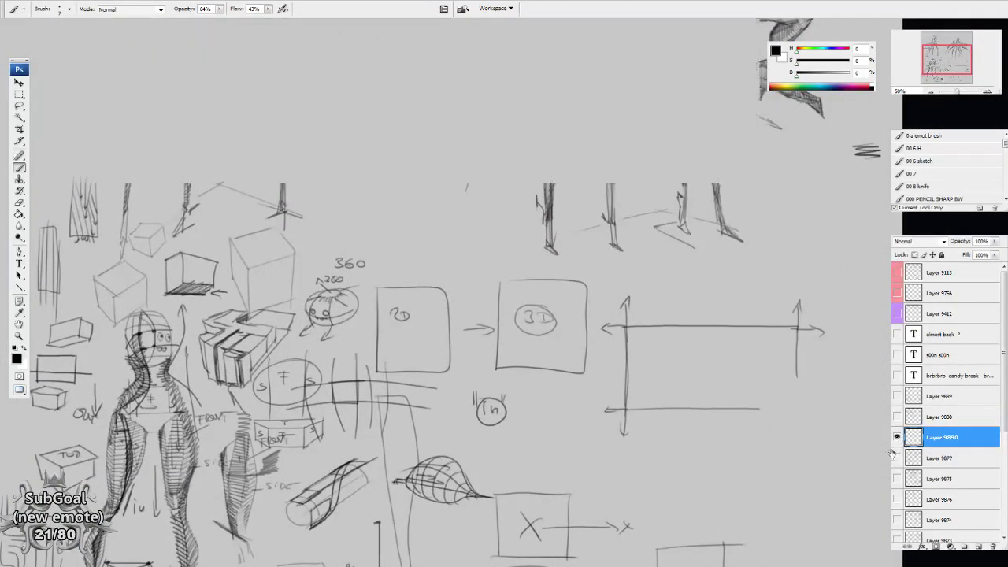
{"action": "key", "text": "Tab"}
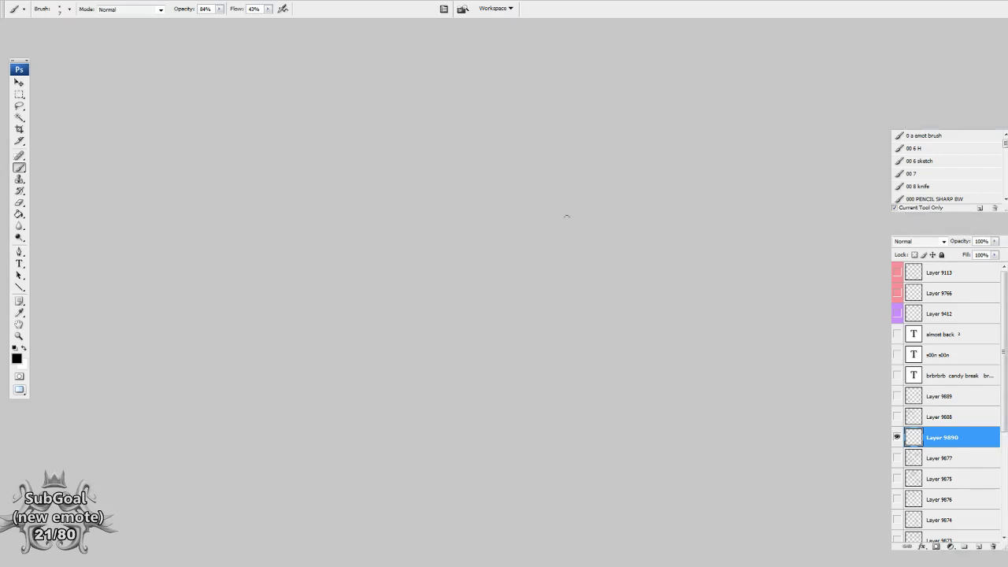
Sketch a tapering leg-like form with an elliptical top opening and a straight downward arrow beside it
{"action": "mouse_move", "coordinate": [485, 135]}
{"action": "left_mouse_down"}
{"action": "mouse_move", "coordinate": [407, 139]}
{"action": "mouse_move", "coordinate": [430, 129]}
{"action": "left_mouse_up"}
{"action": "left_click_drag", "start_coordinate": [451, 224], "coordinate": [442, 183]}
{"action": "left_click_drag", "start_coordinate": [394, 94], "coordinate": [400, 239]}
{"action": "left_click_drag", "start_coordinate": [475, 96], "coordinate": [418, 406]}
{"action": "mouse_move", "coordinate": [398, 235]}
{"action": "left_mouse_down"}
{"action": "mouse_move", "coordinate": [375, 393]}
{"action": "mouse_move", "coordinate": [408, 466]}
{"action": "left_mouse_up"}
{"action": "left_click_drag", "start_coordinate": [413, 376], "coordinate": [442, 509]}
{"action": "left_click_drag", "start_coordinate": [405, 467], "coordinate": [445, 528]}
{"action": "left_click_drag", "start_coordinate": [442, 508], "coordinate": [454, 533]}
{"action": "left_click_drag", "start_coordinate": [596, 323], "coordinate": [593, 295]}
{"action": "left_click_drag", "start_coordinate": [556, 118], "coordinate": [550, 321]}
{"action": "left_click_drag", "start_coordinate": [543, 310], "coordinate": [561, 303]}
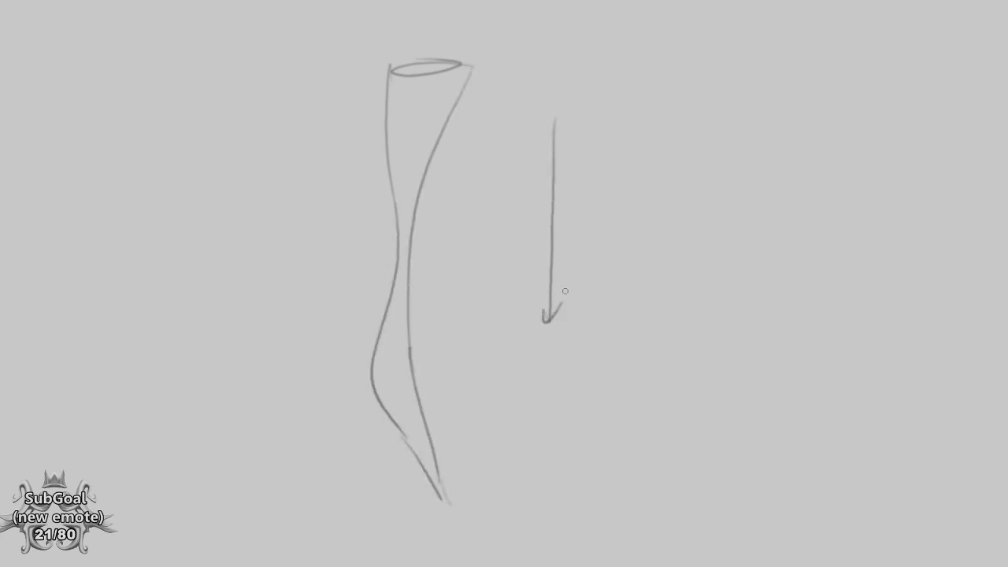
Erase the lower part of the form and redraw it as a sideways bend that curves back down, ending in an arrow
{"action": "left_click_drag", "start_coordinate": [478, 321], "coordinate": [517, 305]}
{"action": "key", "text": "e"}
{"action": "mouse_move", "coordinate": [472, 392]}
{"action": "left_mouse_down"}
{"action": "mouse_move", "coordinate": [436, 293]}
{"action": "mouse_move", "coordinate": [445, 354]}
{"action": "left_mouse_up"}
{"action": "mouse_move", "coordinate": [438, 243]}
{"action": "left_mouse_down"}
{"action": "mouse_move", "coordinate": [438, 268]}
{"action": "mouse_move", "coordinate": [308, 319]}
{"action": "mouse_move", "coordinate": [450, 285]}
{"action": "mouse_move", "coordinate": [328, 371]}
{"action": "left_mouse_up"}
{"action": "left_click_drag", "start_coordinate": [308, 313], "coordinate": [367, 449]}
{"action": "mouse_move", "coordinate": [329, 375]}
{"action": "left_mouse_down"}
{"action": "mouse_move", "coordinate": [379, 507]}
{"action": "mouse_move", "coordinate": [393, 490]}
{"action": "left_mouse_up"}
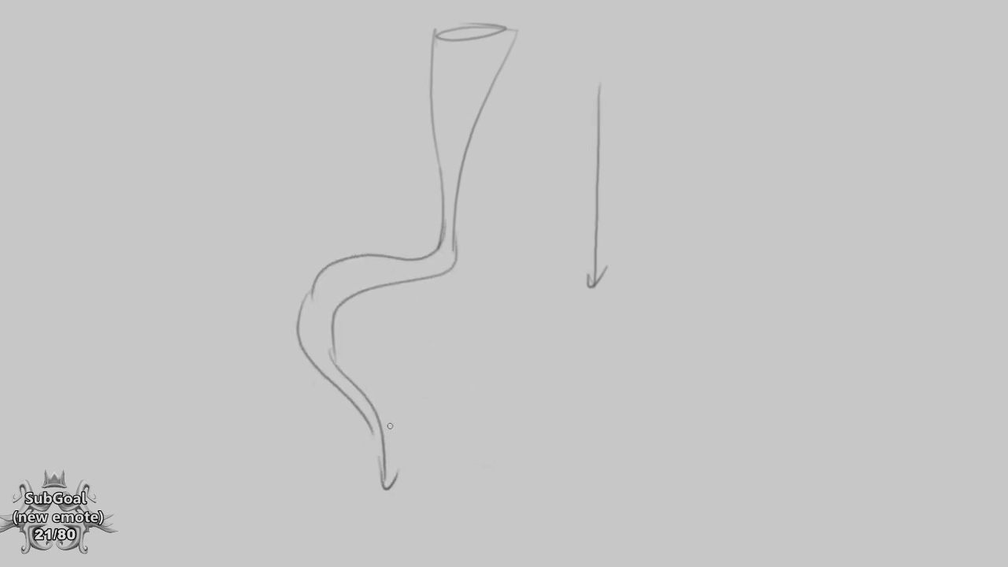
{"action": "left_click_drag", "start_coordinate": [572, 126], "coordinate": [572, 355]}
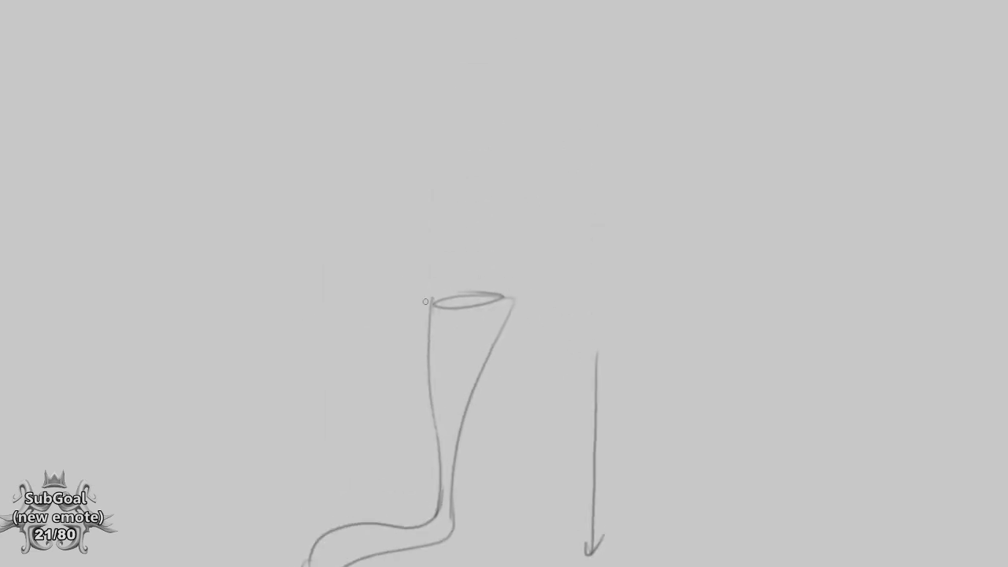
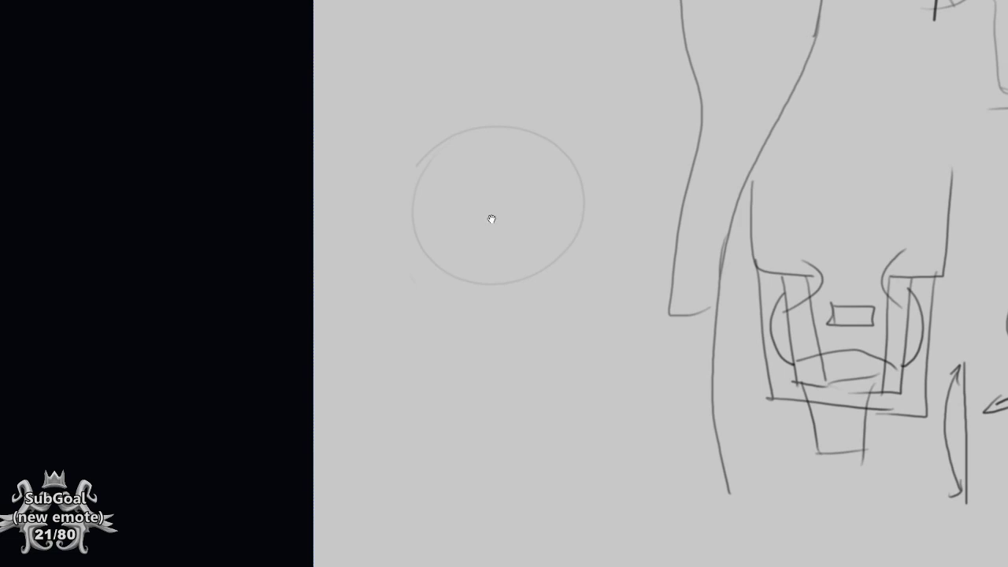
Below the faint circle, draw two planes meeting at a vertical edge with a circle wrapped across both
{"action": "left_click_drag", "start_coordinate": [565, 401], "coordinate": [569, 324]}
{"action": "left_click_drag", "start_coordinate": [511, 270], "coordinate": [511, 289]}
{"action": "left_click_drag", "start_coordinate": [517, 253], "coordinate": [512, 402]}
{"action": "mouse_move", "coordinate": [513, 253]}
{"action": "left_mouse_down"}
{"action": "mouse_move", "coordinate": [466, 255]}
{"action": "mouse_move", "coordinate": [431, 334]}
{"action": "mouse_move", "coordinate": [504, 396]}
{"action": "left_mouse_up"}
{"action": "left_click_drag", "start_coordinate": [513, 263], "coordinate": [580, 236]}
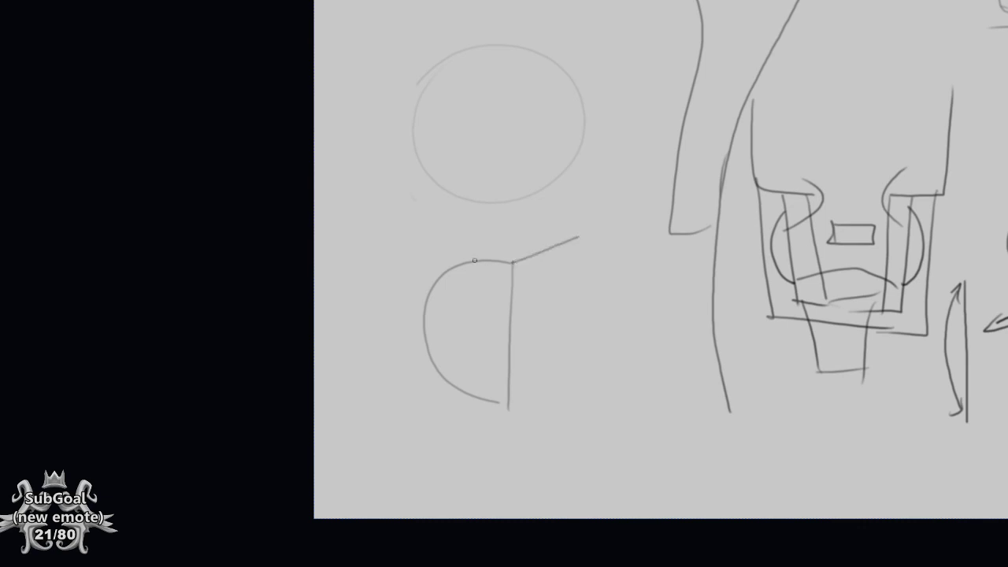
{"action": "mouse_move", "coordinate": [505, 260]}
{"action": "left_mouse_down"}
{"action": "mouse_move", "coordinate": [386, 242]}
{"action": "mouse_move", "coordinate": [396, 387]}
{"action": "mouse_move", "coordinate": [505, 411]}
{"action": "left_mouse_up"}
{"action": "left_click_drag", "start_coordinate": [587, 229], "coordinate": [573, 386]}
{"action": "left_click_drag", "start_coordinate": [567, 380], "coordinate": [500, 429]}
{"action": "mouse_move", "coordinate": [512, 263]}
{"action": "left_mouse_down"}
{"action": "mouse_move", "coordinate": [568, 308]}
{"action": "mouse_move", "coordinate": [496, 406]}
{"action": "left_mouse_up"}
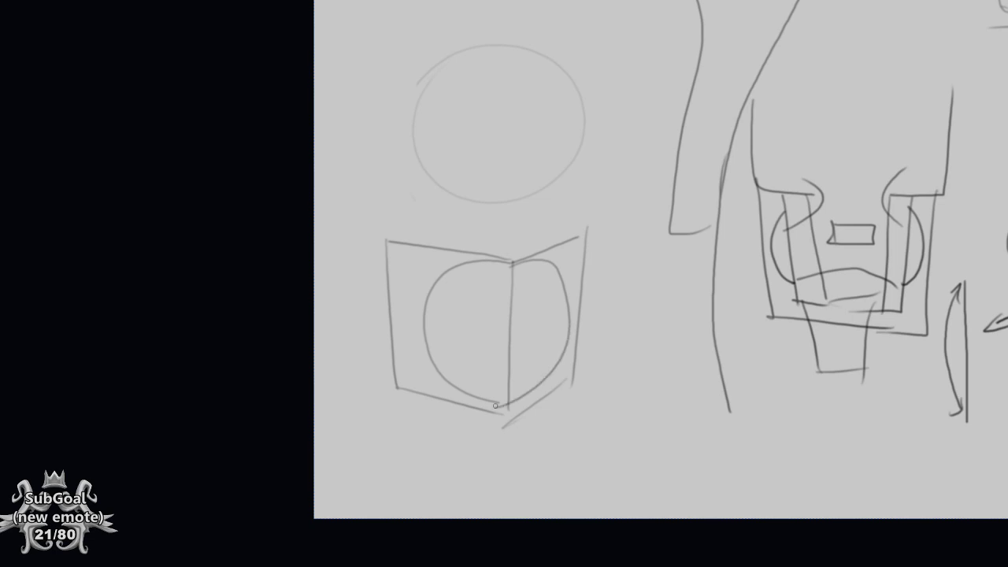
Redraw the right half of the wrapped circle, darken where it crosses the vertical edge, and point an arrow up at the lower corner
{"action": "left_click_drag", "start_coordinate": [641, 425], "coordinate": [638, 426]}
{"action": "key", "text": "ctrl+z"}
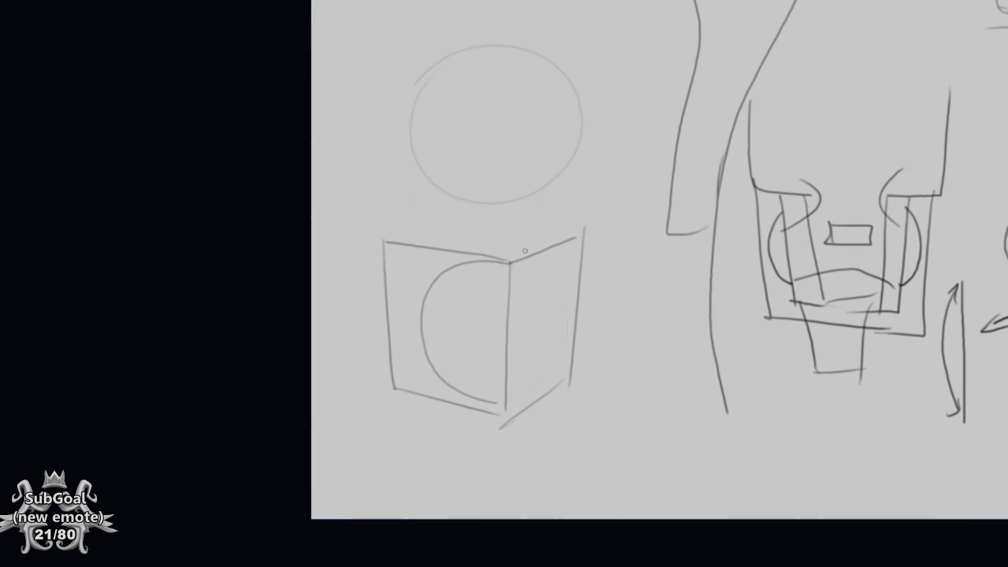
{"action": "mouse_move", "coordinate": [543, 257]}
{"action": "left_mouse_down"}
{"action": "mouse_move", "coordinate": [563, 360]}
{"action": "mouse_move", "coordinate": [508, 408]}
{"action": "mouse_move", "coordinate": [584, 325]}
{"action": "mouse_move", "coordinate": [554, 360]}
{"action": "left_mouse_up"}
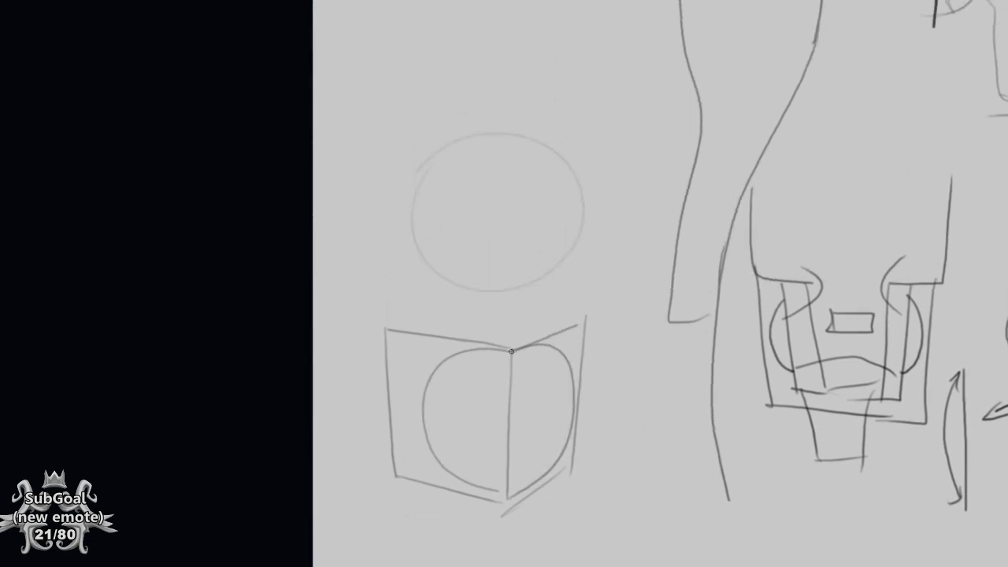
{"action": "scroll", "coordinate": [543, 382], "scroll_direction": "down", "scroll_amount": 4}
{"action": "left_click_drag", "start_coordinate": [530, 441], "coordinate": [515, 378]}
{"action": "mouse_move", "coordinate": [510, 411]}
{"action": "left_mouse_down"}
{"action": "mouse_move", "coordinate": [515, 378]}
{"action": "mouse_move", "coordinate": [535, 385]}
{"action": "left_mouse_up"}
{"action": "mouse_move", "coordinate": [534, 361]}
{"action": "left_mouse_down"}
{"action": "mouse_move", "coordinate": [538, 380]}
{"action": "mouse_move", "coordinate": [585, 344]}
{"action": "left_mouse_up"}
Mark dark dots at the highest and lowest points of the faint circle
{"action": "left_click_drag", "start_coordinate": [537, 201], "coordinate": [514, 318]}
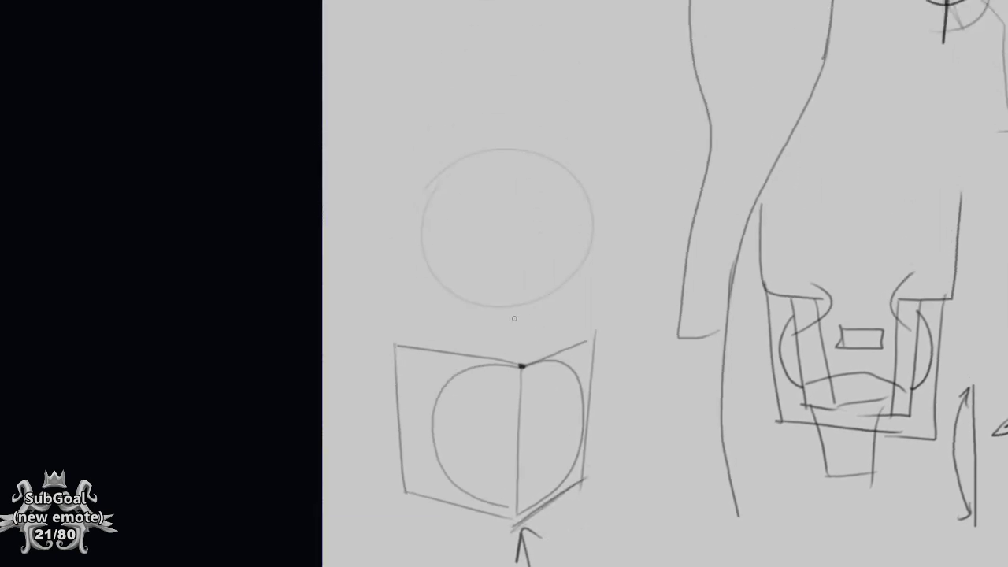
{"action": "scroll", "coordinate": [669, 367], "scroll_direction": "down", "scroll_amount": 1}
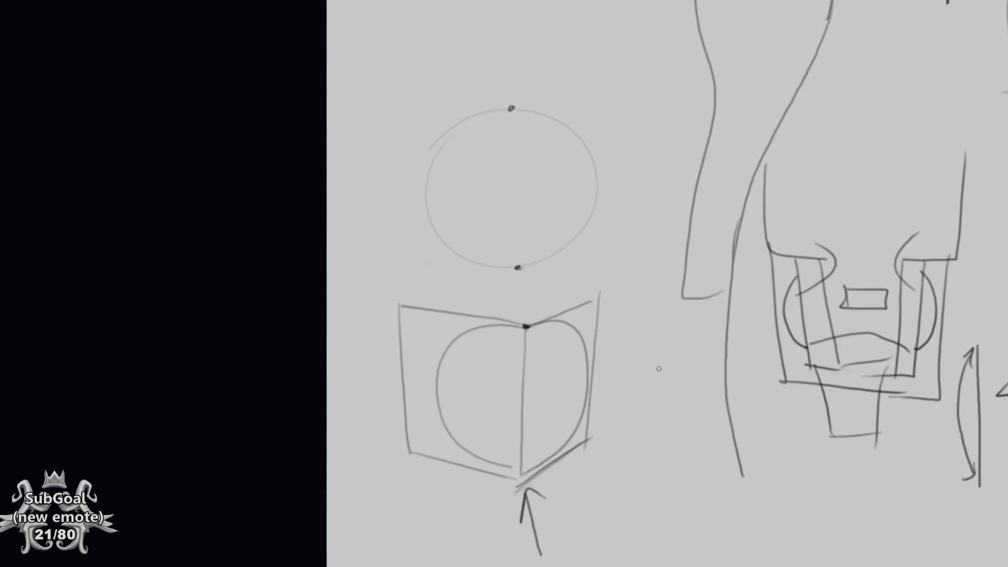
{"action": "left_click_drag", "start_coordinate": [648, 385], "coordinate": [650, 376]}
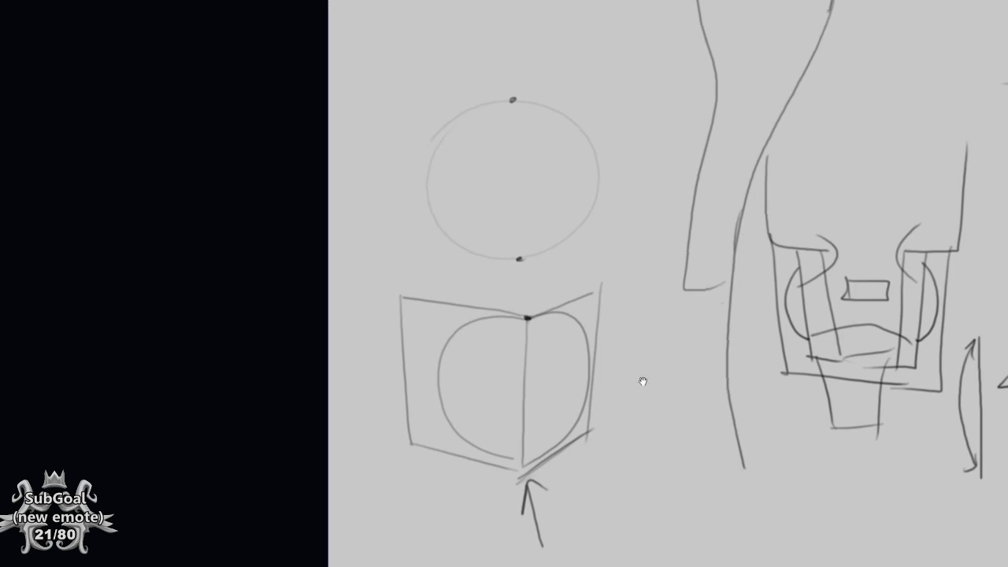
{"action": "left_click_drag", "start_coordinate": [641, 380], "coordinate": [638, 431]}
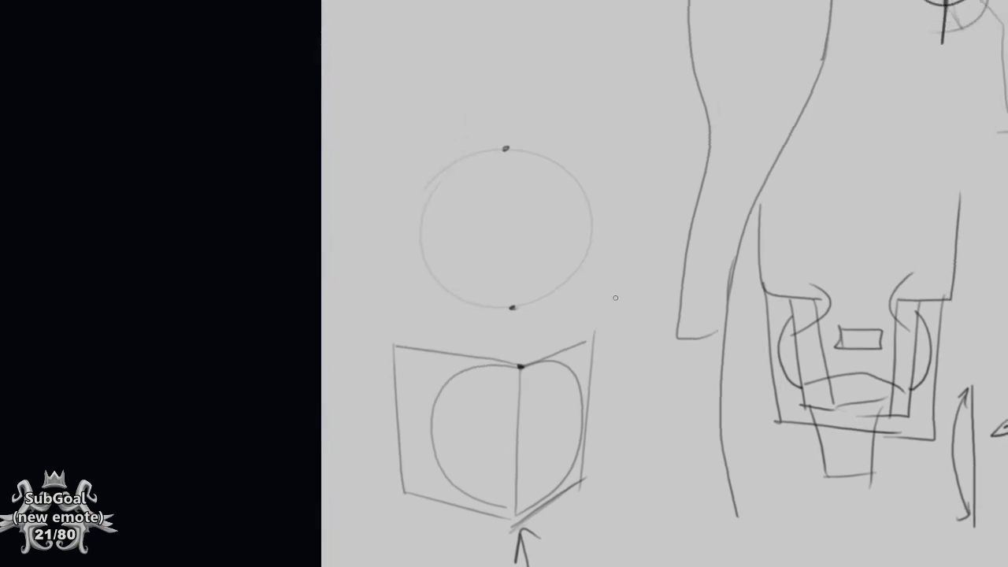
{"action": "left_click_drag", "start_coordinate": [615, 299], "coordinate": [619, 349]}
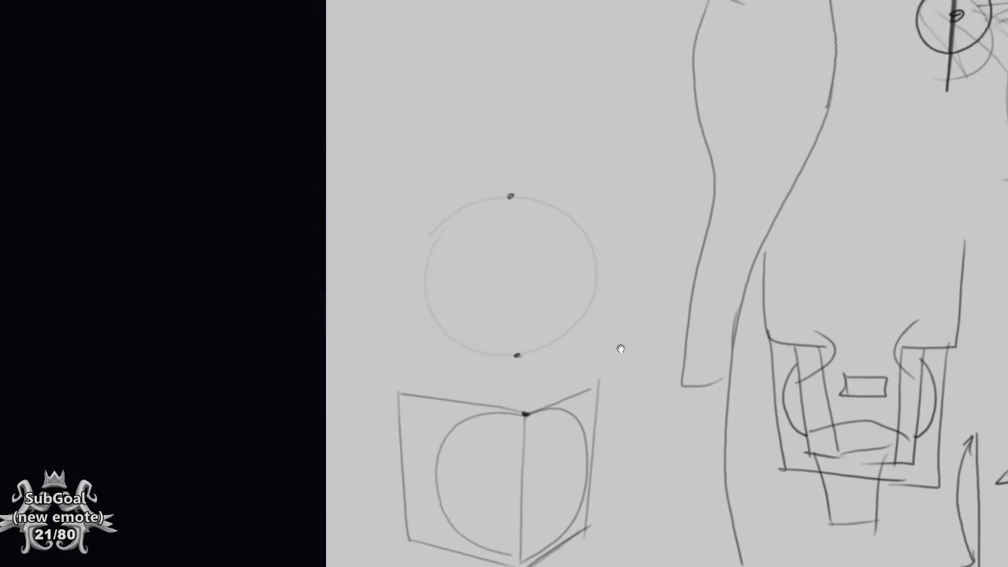
Draw a smaller uneven loop inside the faint circle, and add outward arrows and letter labels above the two planes
{"action": "mouse_move", "coordinate": [505, 235]}
{"action": "left_mouse_down"}
{"action": "mouse_move", "coordinate": [463, 260]}
{"action": "mouse_move", "coordinate": [454, 292]}
{"action": "mouse_move", "coordinate": [478, 319]}
{"action": "mouse_move", "coordinate": [513, 329]}
{"action": "left_mouse_up"}
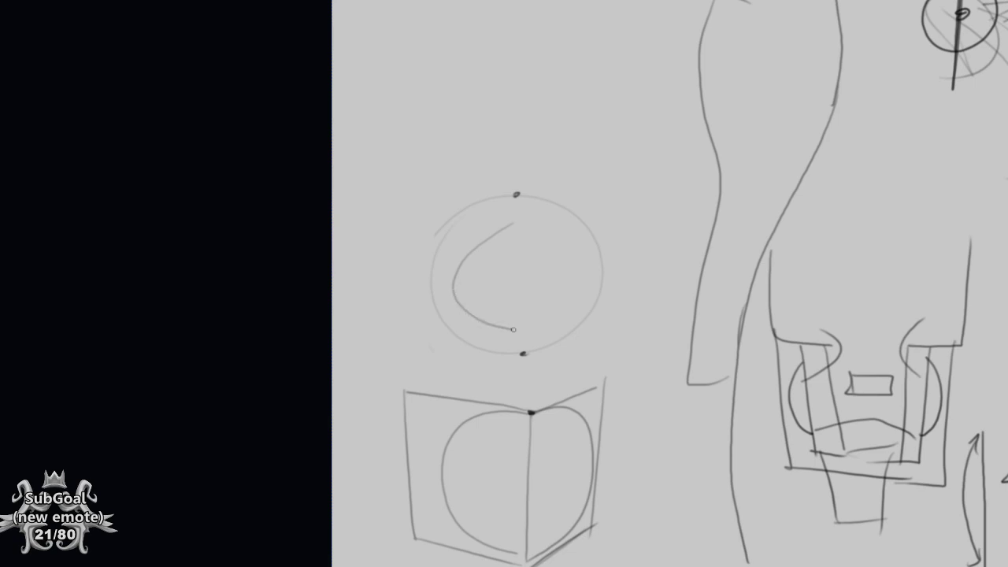
{"action": "mouse_move", "coordinate": [512, 226]}
{"action": "left_mouse_down"}
{"action": "mouse_move", "coordinate": [568, 238]}
{"action": "mouse_move", "coordinate": [568, 299]}
{"action": "mouse_move", "coordinate": [510, 329]}
{"action": "left_mouse_up"}
{"action": "left_click_drag", "start_coordinate": [619, 411], "coordinate": [627, 334]}
{"action": "left_click_drag", "start_coordinate": [549, 273], "coordinate": [639, 306]}
{"action": "left_click_drag", "start_coordinate": [412, 282], "coordinate": [396, 310]}
{"action": "left_click_drag", "start_coordinate": [462, 275], "coordinate": [444, 293]}
{"action": "mouse_move", "coordinate": [539, 279]}
{"action": "left_mouse_down"}
{"action": "mouse_move", "coordinate": [576, 282]}
{"action": "mouse_move", "coordinate": [564, 319]}
{"action": "left_mouse_up"}
{"action": "mouse_move", "coordinate": [494, 222]}
{"action": "left_mouse_down"}
{"action": "mouse_move", "coordinate": [496, 235]}
{"action": "mouse_move", "coordinate": [498, 219]}
{"action": "left_mouse_up"}
{"action": "left_click_drag", "start_coordinate": [682, 262], "coordinate": [647, 296]}
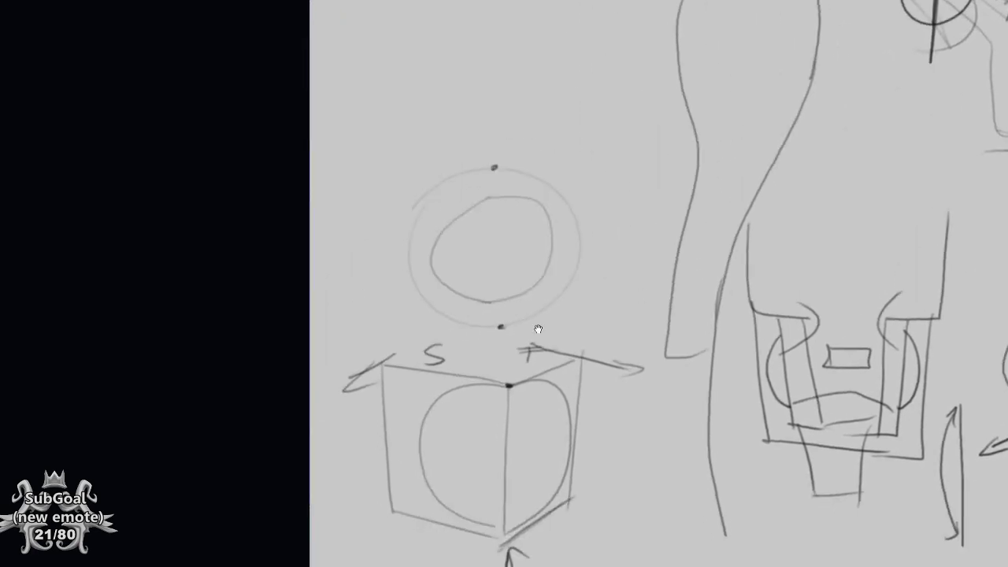
Divide the inner loop with a curved vertical line and draw an arrow pointing outward from it
{"action": "left_click_drag", "start_coordinate": [538, 329], "coordinate": [542, 327]}
{"action": "mouse_move", "coordinate": [518, 194]}
{"action": "left_mouse_down"}
{"action": "mouse_move", "coordinate": [530, 258]}
{"action": "mouse_move", "coordinate": [517, 290]}
{"action": "mouse_move", "coordinate": [582, 268]}
{"action": "mouse_move", "coordinate": [622, 280]}
{"action": "left_mouse_up"}
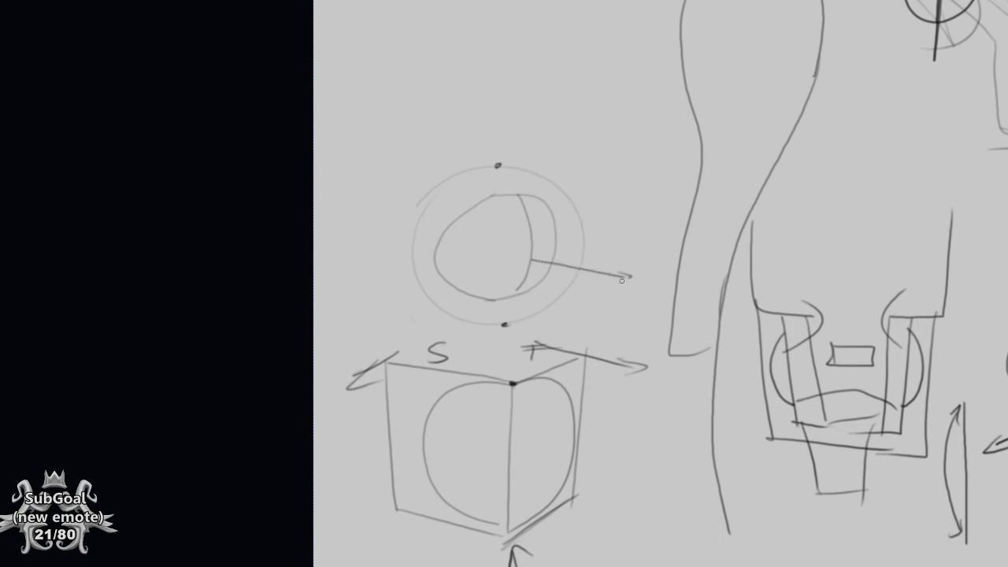
{"action": "left_click_drag", "start_coordinate": [563, 299], "coordinate": [565, 298]}
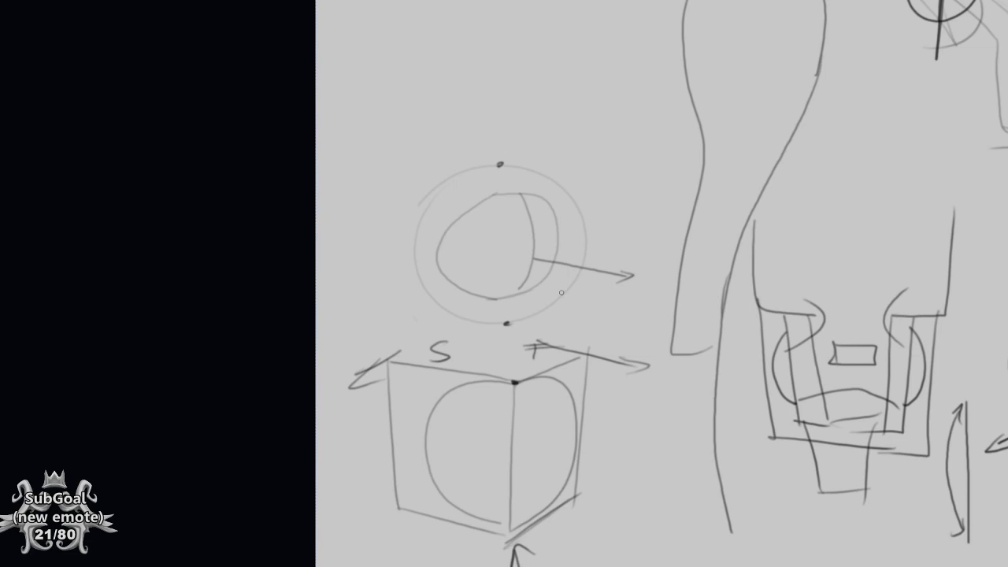
{"action": "left_click_drag", "start_coordinate": [555, 297], "coordinate": [558, 299]}
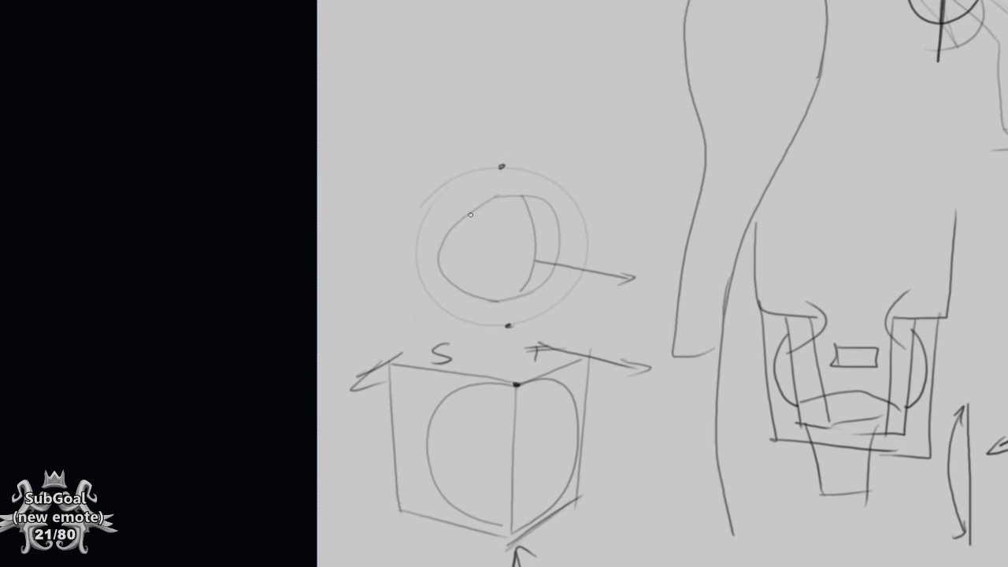
{"action": "left_click_drag", "start_coordinate": [466, 232], "coordinate": [472, 288]}
{"action": "left_click_drag", "start_coordinate": [453, 250], "coordinate": [441, 258]}
Erase the guide lines from the cheek of the profile head
{"action": "left_click_drag", "start_coordinate": [825, 149], "coordinate": [504, 500]}
{"action": "mouse_move", "coordinate": [803, 439]}
{"action": "left_mouse_down"}
{"action": "mouse_move", "coordinate": [630, 386]}
{"action": "mouse_move", "coordinate": [637, 361]}
{"action": "mouse_move", "coordinate": [522, 288]}
{"action": "mouse_move", "coordinate": [637, 346]}
{"action": "left_mouse_up"}
{"action": "key", "text": "e"}
{"action": "key", "text": "b"}
{"action": "left_click_drag", "start_coordinate": [504, 262], "coordinate": [607, 307]}
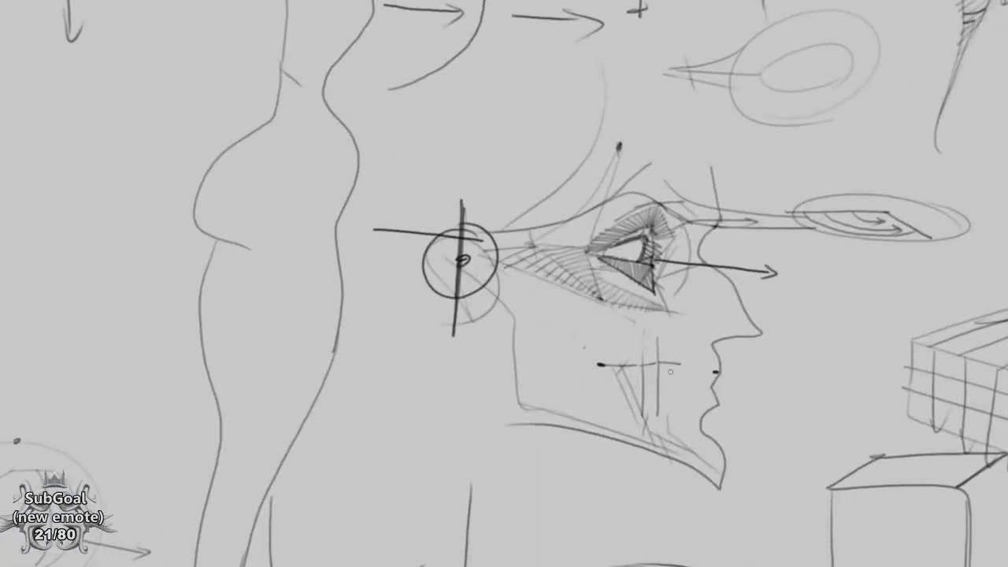
{"action": "left_click_drag", "start_coordinate": [650, 436], "coordinate": [628, 360]}
{"action": "left_click_drag", "start_coordinate": [457, 364], "coordinate": [482, 396]}
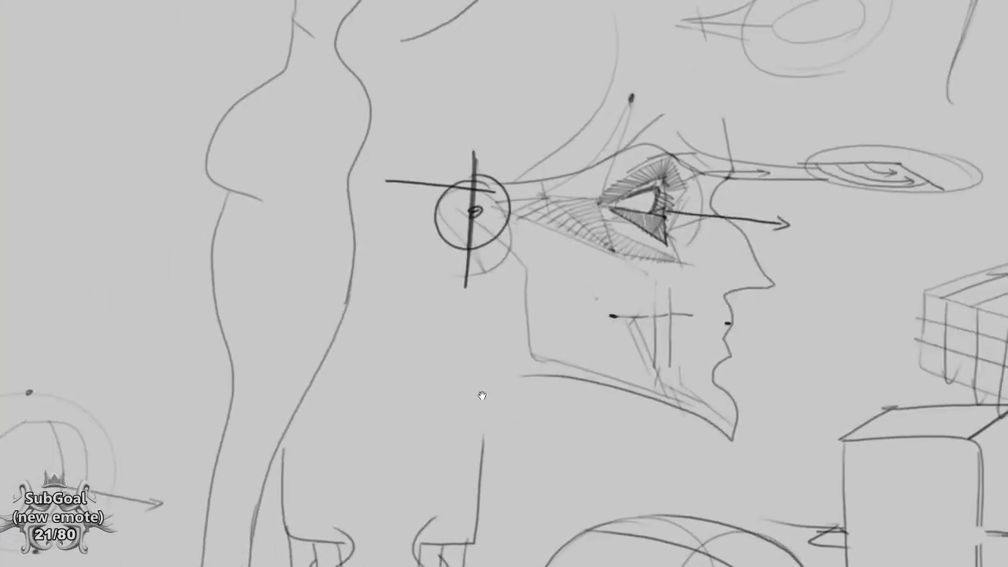
{"action": "left_click_drag", "start_coordinate": [528, 363], "coordinate": [524, 364]}
{"action": "mouse_move", "coordinate": [670, 315]}
{"action": "left_mouse_down"}
{"action": "mouse_move", "coordinate": [603, 328]}
{"action": "mouse_move", "coordinate": [583, 288]}
{"action": "mouse_move", "coordinate": [639, 357]}
{"action": "mouse_move", "coordinate": [666, 369]}
{"action": "left_mouse_up"}
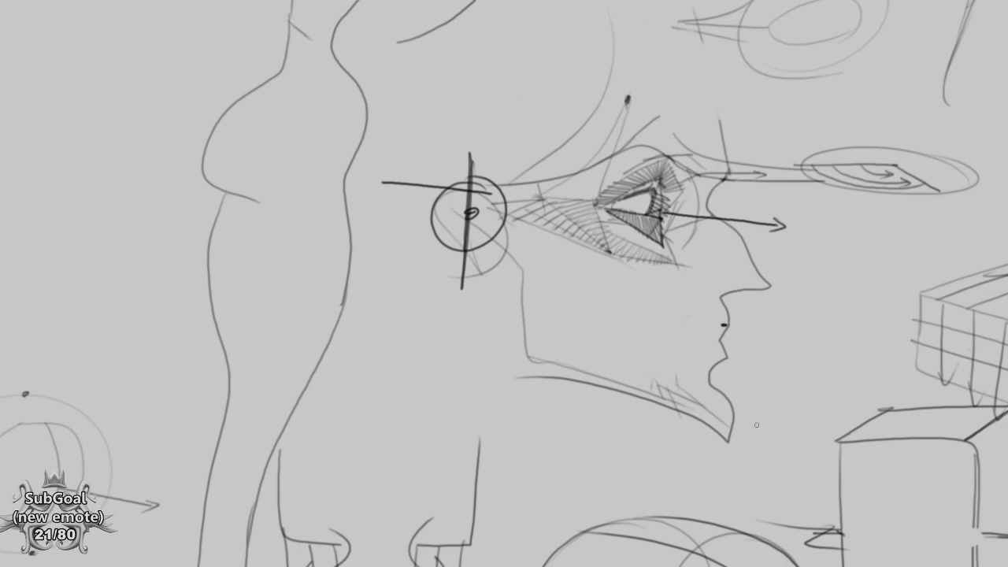
Bring back the interface, hide the current sketch layer, and show and activate Layer 9875 with the hatched legs
{"action": "key", "text": "Tab"}
{"action": "left_click", "coordinate": [899, 439]}
{"action": "left_click", "coordinate": [898, 460]}
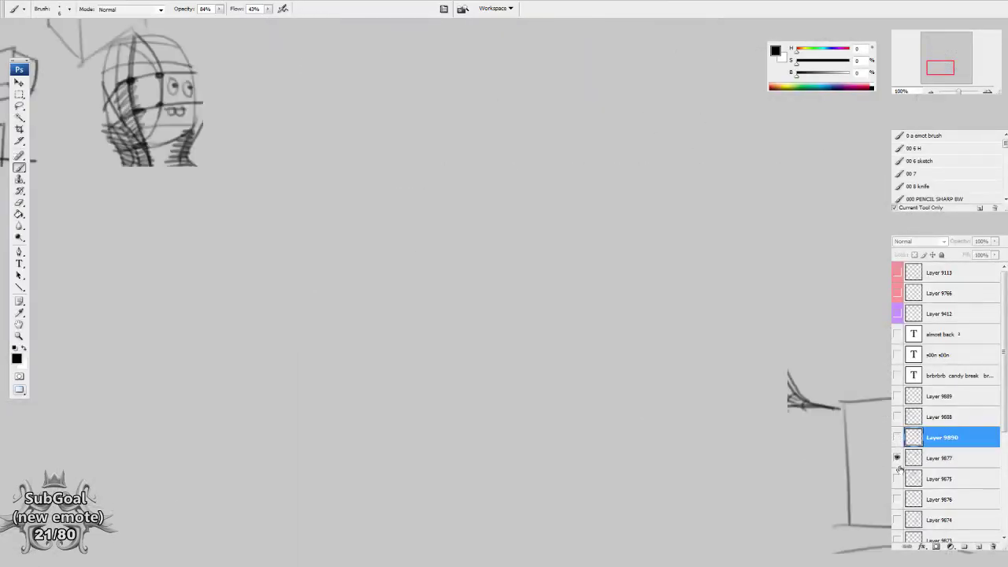
{"action": "left_click", "coordinate": [897, 460]}
{"action": "left_click", "coordinate": [897, 479]}
{"action": "mouse_move", "coordinate": [897, 479]}
{"action": "left_mouse_down"}
{"action": "mouse_move", "coordinate": [804, 486]}
{"action": "mouse_move", "coordinate": [509, 330]}
{"action": "mouse_move", "coordinate": [446, 323]}
{"action": "mouse_move", "coordinate": [635, 315]}
{"action": "mouse_move", "coordinate": [622, 399]}
{"action": "mouse_move", "coordinate": [639, 382]}
{"action": "mouse_move", "coordinate": [722, 359]}
{"action": "mouse_move", "coordinate": [647, 404]}
{"action": "left_mouse_up"}
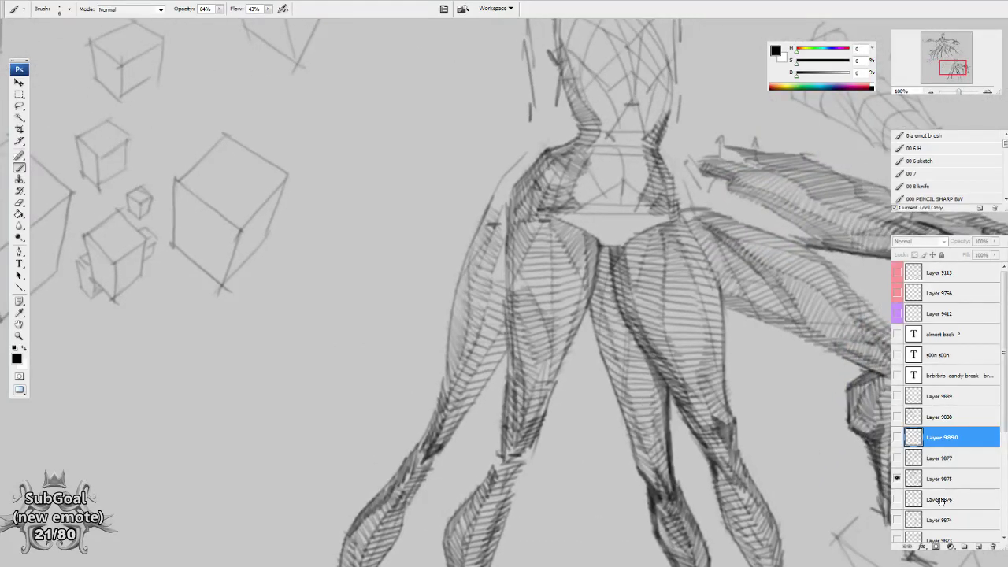
{"action": "left_click", "coordinate": [941, 478]}
Draw direction arrows, a circle and a small upright rectangle in the gaps beside the hatched legs
{"action": "left_click_drag", "start_coordinate": [779, 428], "coordinate": [684, 394]}
{"action": "left_click_drag", "start_coordinate": [689, 352], "coordinate": [662, 348]}
{"action": "mouse_move", "coordinate": [316, 286]}
{"action": "left_mouse_down"}
{"action": "mouse_move", "coordinate": [340, 292]}
{"action": "mouse_move", "coordinate": [396, 245]}
{"action": "left_mouse_up"}
{"action": "mouse_move", "coordinate": [748, 326]}
{"action": "left_mouse_down"}
{"action": "mouse_move", "coordinate": [629, 360]}
{"action": "mouse_move", "coordinate": [620, 352]}
{"action": "left_mouse_up"}
{"action": "mouse_move", "coordinate": [623, 301]}
{"action": "left_mouse_down"}
{"action": "mouse_move", "coordinate": [590, 300]}
{"action": "mouse_move", "coordinate": [602, 307]}
{"action": "left_mouse_up"}
{"action": "mouse_move", "coordinate": [661, 391]}
{"action": "left_mouse_down"}
{"action": "mouse_move", "coordinate": [638, 339]}
{"action": "mouse_move", "coordinate": [594, 343]}
{"action": "mouse_move", "coordinate": [654, 325]}
{"action": "mouse_move", "coordinate": [634, 345]}
{"action": "left_mouse_up"}
{"action": "left_click_drag", "start_coordinate": [445, 388], "coordinate": [449, 385]}
{"action": "mouse_move", "coordinate": [420, 322]}
{"action": "left_mouse_down"}
{"action": "mouse_move", "coordinate": [402, 300]}
{"action": "mouse_move", "coordinate": [404, 308]}
{"action": "left_mouse_up"}
{"action": "left_click_drag", "start_coordinate": [427, 391], "coordinate": [431, 355]}
{"action": "mouse_move", "coordinate": [391, 323]}
{"action": "left_mouse_down"}
{"action": "mouse_move", "coordinate": [394, 312]}
{"action": "mouse_move", "coordinate": [412, 324]}
{"action": "mouse_move", "coordinate": [389, 358]}
{"action": "left_mouse_up"}
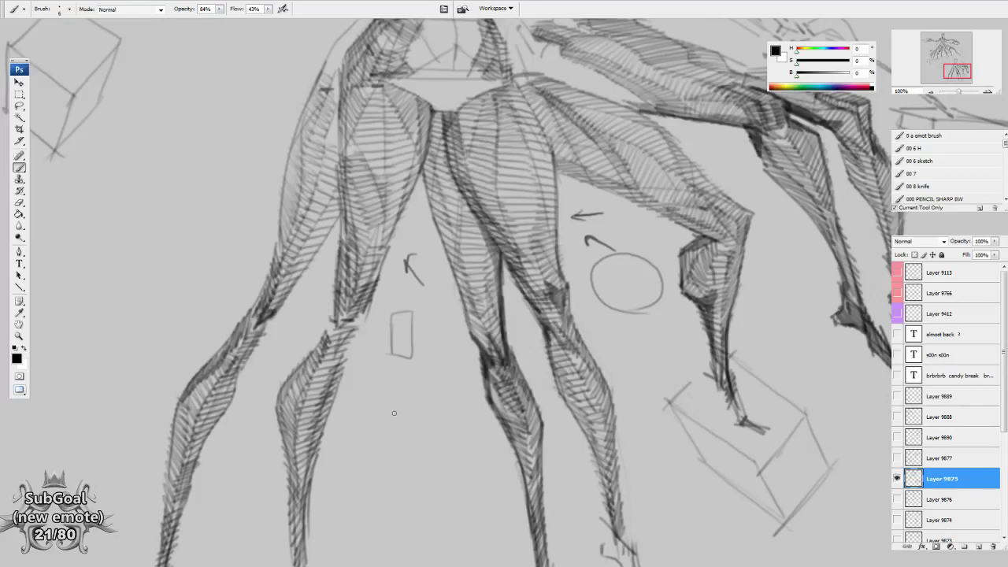
{"action": "left_click_drag", "start_coordinate": [370, 274], "coordinate": [418, 375]}
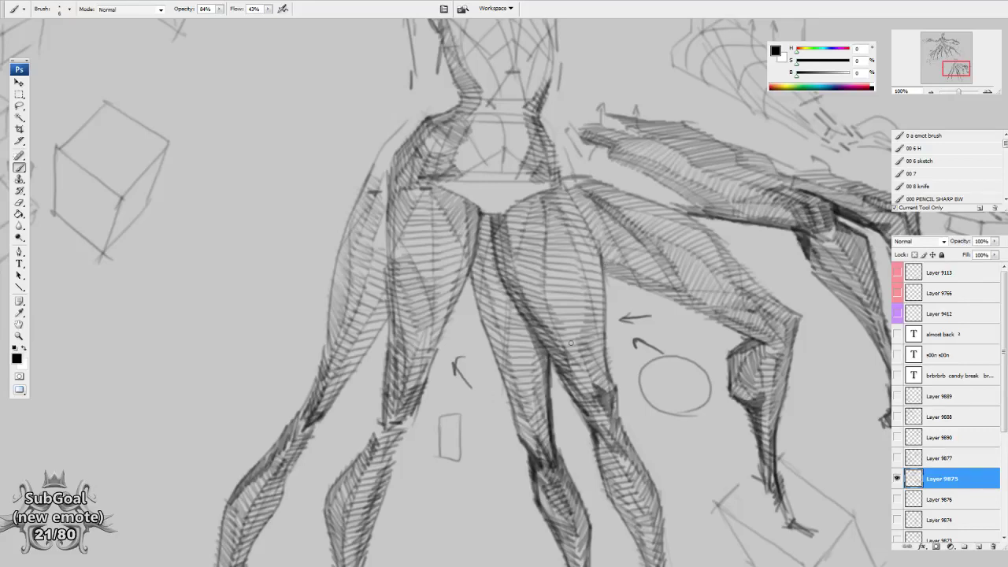
Sketch a tapering leg divided into long planes in the empty area beside the hatched legs
{"action": "left_click_drag", "start_coordinate": [324, 407], "coordinate": [714, 212]}
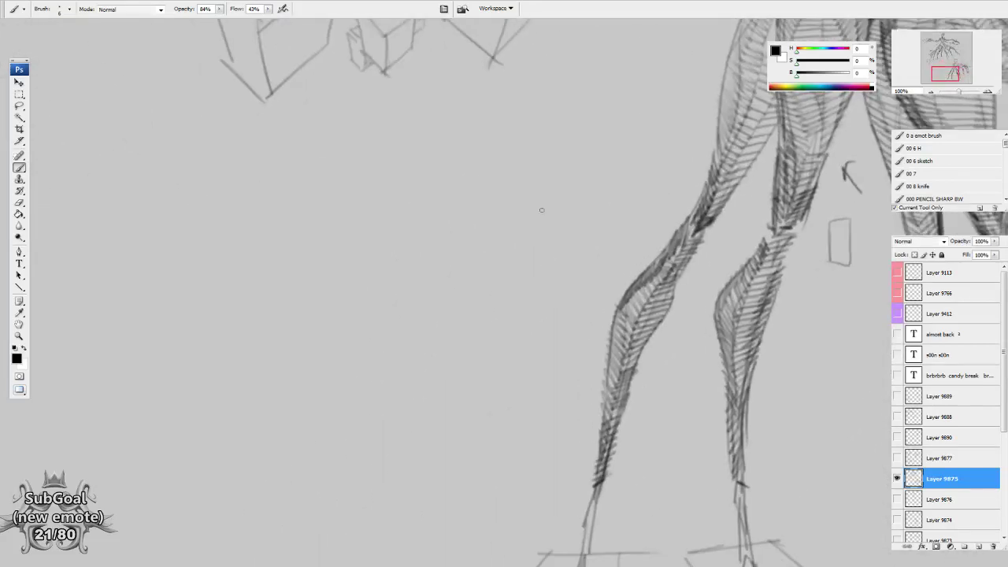
{"action": "mouse_move", "coordinate": [373, 120]}
{"action": "left_mouse_down"}
{"action": "mouse_move", "coordinate": [337, 282]}
{"action": "mouse_move", "coordinate": [473, 121]}
{"action": "mouse_move", "coordinate": [433, 271]}
{"action": "mouse_move", "coordinate": [377, 351]}
{"action": "left_mouse_up"}
{"action": "left_click_drag", "start_coordinate": [336, 268], "coordinate": [357, 386]}
{"action": "left_click_drag", "start_coordinate": [379, 349], "coordinate": [357, 423]}
{"action": "left_click_drag", "start_coordinate": [387, 304], "coordinate": [380, 364]}
{"action": "left_click_drag", "start_coordinate": [390, 177], "coordinate": [340, 387]}
{"action": "mouse_move", "coordinate": [426, 168]}
{"action": "left_mouse_down"}
{"action": "mouse_move", "coordinate": [414, 221]}
{"action": "mouse_move", "coordinate": [358, 291]}
{"action": "mouse_move", "coordinate": [368, 395]}
{"action": "left_mouse_up"}
{"action": "mouse_move", "coordinate": [415, 214]}
{"action": "left_mouse_down"}
{"action": "mouse_move", "coordinate": [398, 347]}
{"action": "mouse_move", "coordinate": [369, 400]}
{"action": "left_mouse_up"}
{"action": "left_click_drag", "start_coordinate": [346, 353], "coordinate": [349, 495]}
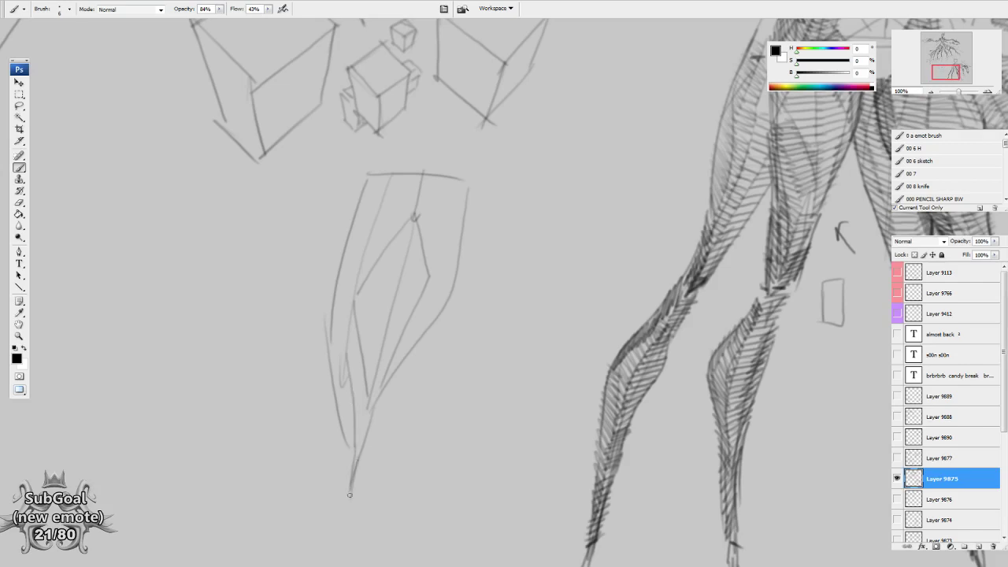
{"action": "left_click_drag", "start_coordinate": [419, 279], "coordinate": [423, 290]}
Draw a flat diamond-shaped plane in perspective beside the leg sketch and mark its four corners with small loops
{"action": "mouse_move", "coordinate": [611, 325]}
{"action": "left_mouse_down"}
{"action": "mouse_move", "coordinate": [457, 414]}
{"action": "mouse_move", "coordinate": [684, 331]}
{"action": "left_mouse_up"}
{"action": "left_click_drag", "start_coordinate": [386, 409], "coordinate": [613, 332]}
{"action": "mouse_move", "coordinate": [249, 250]}
{"action": "left_mouse_down"}
{"action": "mouse_move", "coordinate": [380, 203]}
{"action": "mouse_move", "coordinate": [517, 267]}
{"action": "left_mouse_up"}
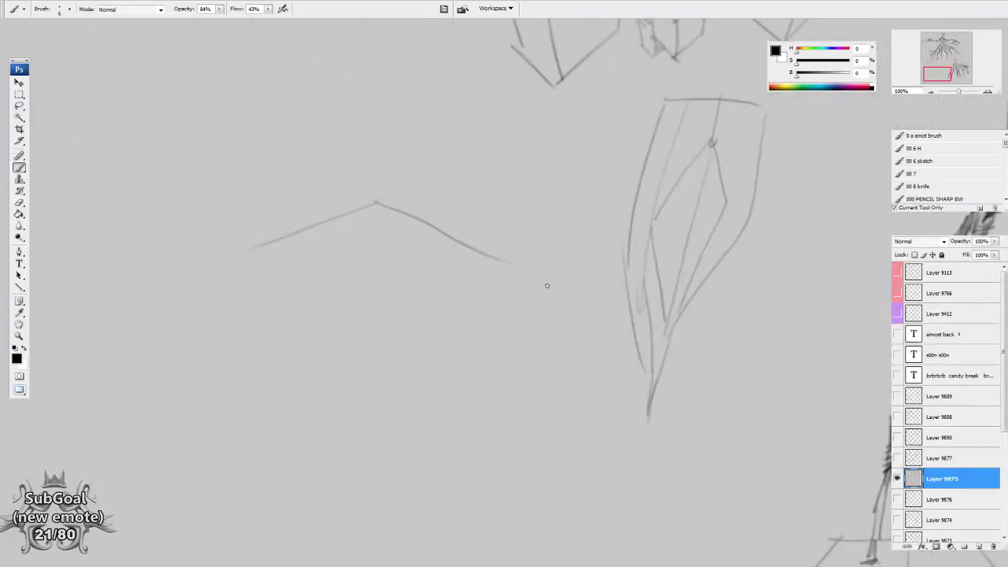
{"action": "left_click_drag", "start_coordinate": [250, 252], "coordinate": [400, 319]}
{"action": "left_click_drag", "start_coordinate": [391, 344], "coordinate": [557, 258]}
{"action": "left_click_drag", "start_coordinate": [423, 271], "coordinate": [430, 296]}
{"action": "left_click_drag", "start_coordinate": [394, 219], "coordinate": [410, 215]}
{"action": "left_click_drag", "start_coordinate": [274, 259], "coordinate": [287, 257]}
{"action": "left_click_drag", "start_coordinate": [428, 333], "coordinate": [442, 330]}
{"action": "left_click_drag", "start_coordinate": [542, 281], "coordinate": [555, 277]}
{"action": "left_click_drag", "start_coordinate": [467, 336], "coordinate": [481, 357]}
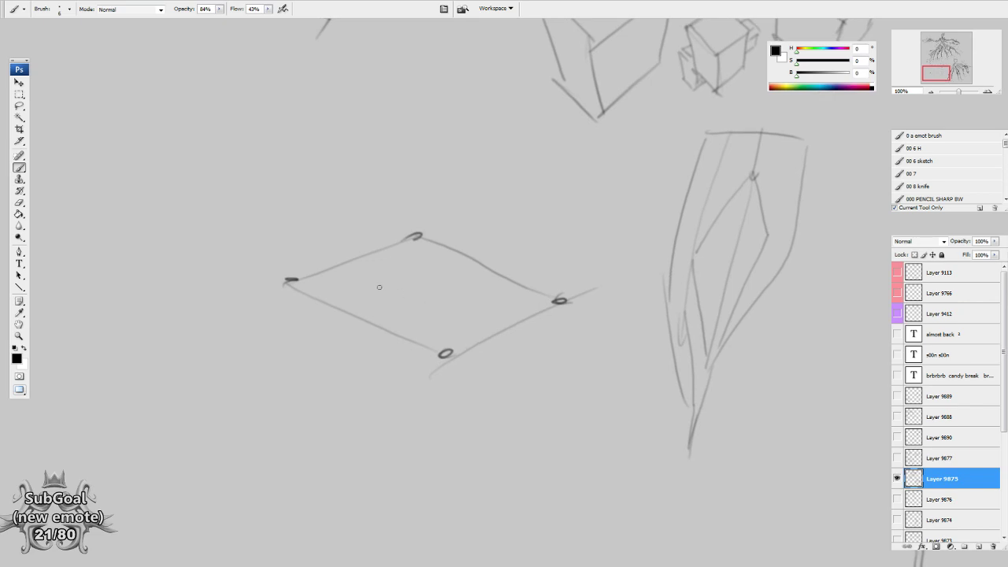
Draw a smaller plane inside the diamond and connect its corners to the outer corners
{"action": "mouse_move", "coordinate": [417, 239]}
{"action": "left_mouse_down"}
{"action": "mouse_move", "coordinate": [422, 262]}
{"action": "mouse_move", "coordinate": [377, 283]}
{"action": "left_mouse_up"}
{"action": "left_click_drag", "start_coordinate": [377, 284], "coordinate": [288, 280]}
{"action": "mouse_move", "coordinate": [376, 284]}
{"action": "left_mouse_down"}
{"action": "mouse_move", "coordinate": [438, 313]}
{"action": "mouse_move", "coordinate": [444, 349]}
{"action": "left_mouse_up"}
{"action": "left_click_drag", "start_coordinate": [438, 312], "coordinate": [471, 290]}
{"action": "left_click_drag", "start_coordinate": [422, 262], "coordinate": [561, 302]}
{"action": "left_click_drag", "start_coordinate": [462, 290], "coordinate": [497, 317]}
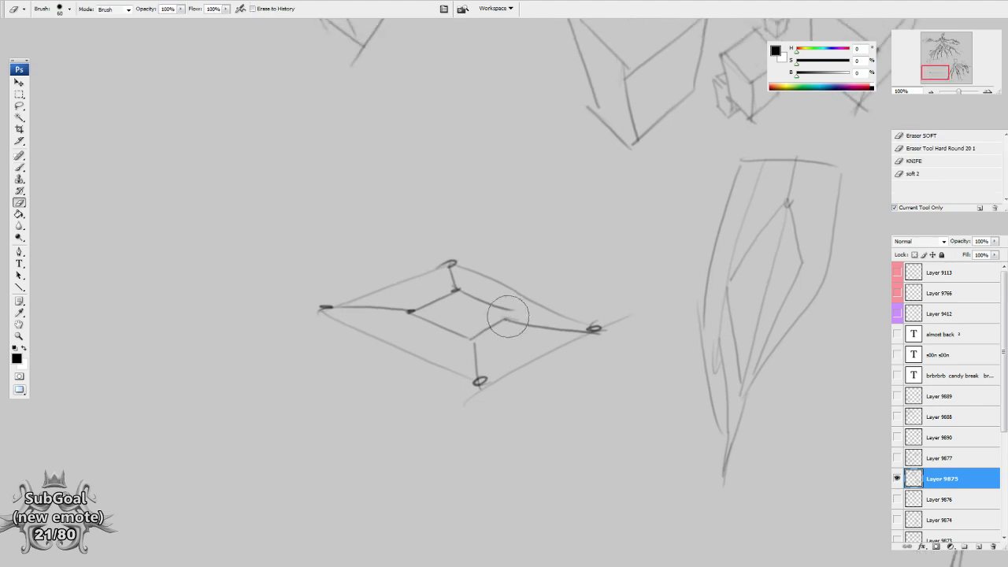
Draw a second raised plane form with a small top face and sloping sides below the diamond with the inner plane
{"action": "mouse_move", "coordinate": [420, 308]}
{"action": "left_mouse_down"}
{"action": "mouse_move", "coordinate": [457, 293]}
{"action": "mouse_move", "coordinate": [509, 312]}
{"action": "mouse_move", "coordinate": [750, 215]}
{"action": "mouse_move", "coordinate": [468, 286]}
{"action": "mouse_move", "coordinate": [523, 314]}
{"action": "mouse_move", "coordinate": [476, 331]}
{"action": "mouse_move", "coordinate": [528, 314]}
{"action": "left_mouse_up"}
{"action": "mouse_move", "coordinate": [428, 292]}
{"action": "left_mouse_down"}
{"action": "mouse_move", "coordinate": [315, 333]}
{"action": "mouse_move", "coordinate": [475, 427]}
{"action": "mouse_move", "coordinate": [607, 376]}
{"action": "left_mouse_up"}
{"action": "mouse_move", "coordinate": [528, 315]}
{"action": "left_mouse_down"}
{"action": "mouse_move", "coordinate": [611, 376]}
{"action": "mouse_move", "coordinate": [638, 378]}
{"action": "left_mouse_up"}
{"action": "left_click_drag", "start_coordinate": [476, 331], "coordinate": [471, 437]}
{"action": "left_click_drag", "start_coordinate": [416, 309], "coordinate": [295, 345]}
{"action": "left_click_drag", "start_coordinate": [428, 293], "coordinate": [468, 285]}
{"action": "mouse_move", "coordinate": [636, 467]}
{"action": "left_mouse_down"}
{"action": "mouse_move", "coordinate": [672, 411]}
{"action": "mouse_move", "coordinate": [630, 421]}
{"action": "left_mouse_up"}
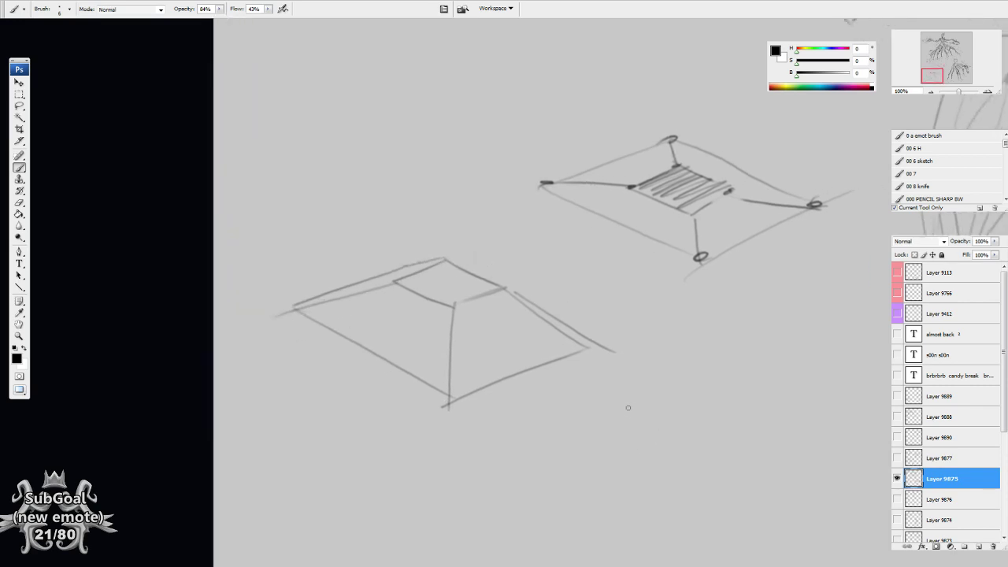
Restate the back edges of the lower raised form and erase its overlapping side lines
{"action": "left_click_drag", "start_coordinate": [551, 292], "coordinate": [547, 294]}
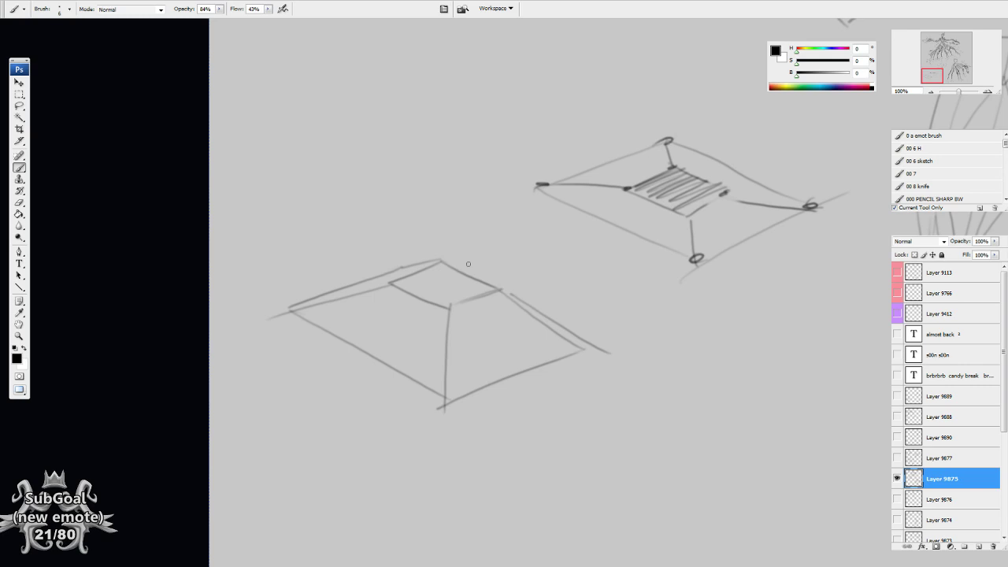
{"action": "mouse_move", "coordinate": [456, 261]}
{"action": "left_mouse_down"}
{"action": "mouse_move", "coordinate": [552, 308]}
{"action": "mouse_move", "coordinate": [533, 283]}
{"action": "left_mouse_up"}
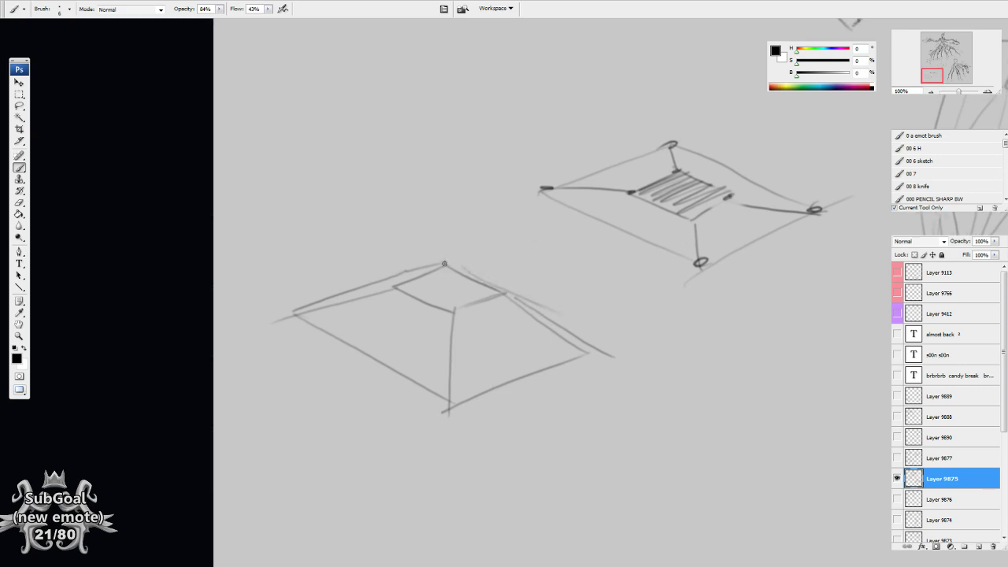
{"action": "mouse_move", "coordinate": [404, 271]}
{"action": "left_mouse_down"}
{"action": "mouse_move", "coordinate": [454, 255]}
{"action": "mouse_move", "coordinate": [447, 268]}
{"action": "left_mouse_up"}
{"action": "left_click_drag", "start_coordinate": [393, 289], "coordinate": [454, 263]}
{"action": "left_click_drag", "start_coordinate": [533, 288], "coordinate": [539, 328]}
{"action": "key", "text": "e"}
{"action": "left_click_drag", "start_coordinate": [482, 315], "coordinate": [591, 381]}
{"action": "key", "text": "b"}
Lasso the hatched inner plane, place a copy straight above the diamond and deselect
{"action": "mouse_move", "coordinate": [705, 240]}
{"action": "left_mouse_down"}
{"action": "mouse_move", "coordinate": [631, 273]}
{"action": "mouse_move", "coordinate": [594, 308]}
{"action": "left_mouse_up"}
{"action": "key", "text": "l"}
{"action": "left_click_drag", "start_coordinate": [564, 274], "coordinate": [569, 268]}
{"action": "mouse_move", "coordinate": [599, 319]}
{"action": "left_mouse_down"}
{"action": "mouse_move", "coordinate": [597, 215]}
{"action": "mouse_move", "coordinate": [636, 203]}
{"action": "mouse_move", "coordinate": [577, 223]}
{"action": "mouse_move", "coordinate": [612, 218]}
{"action": "mouse_move", "coordinate": [585, 228]}
{"action": "left_mouse_up"}
{"action": "key", "text": "ctrl+d"}
Shift the small top face of the lower raised form and deselect
{"action": "left_click_drag", "start_coordinate": [400, 364], "coordinate": [551, 286]}
{"action": "left_click_drag", "start_coordinate": [455, 294], "coordinate": [471, 286]}
{"action": "mouse_move", "coordinate": [507, 330]}
{"action": "left_mouse_down"}
{"action": "mouse_move", "coordinate": [483, 340]}
{"action": "mouse_move", "coordinate": [492, 411]}
{"action": "left_mouse_up"}
{"action": "key", "text": "ctrl+d"}
Clean up the raised form and redraw the edges connecting the shifted top face to the base corners
{"action": "key", "text": "e"}
{"action": "key", "text": "b"}
{"action": "left_click_drag", "start_coordinate": [469, 341], "coordinate": [488, 429]}
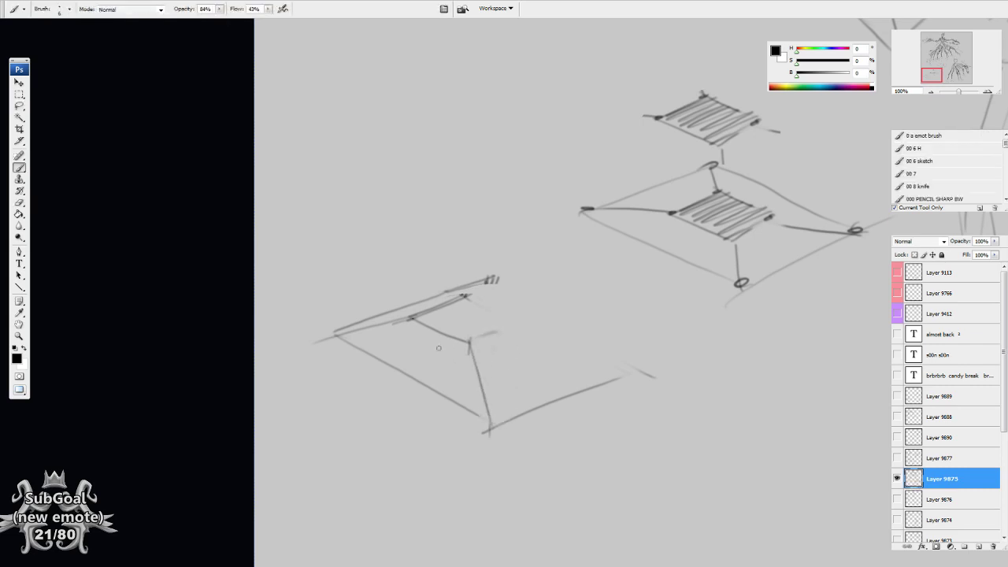
{"action": "left_click_drag", "start_coordinate": [398, 320], "coordinate": [333, 334]}
{"action": "left_click_drag", "start_coordinate": [530, 397], "coordinate": [526, 392]}
{"action": "left_click_drag", "start_coordinate": [465, 336], "coordinate": [488, 420]}
{"action": "left_click_drag", "start_coordinate": [500, 327], "coordinate": [493, 416]}
{"action": "left_click_drag", "start_coordinate": [498, 315], "coordinate": [645, 363]}
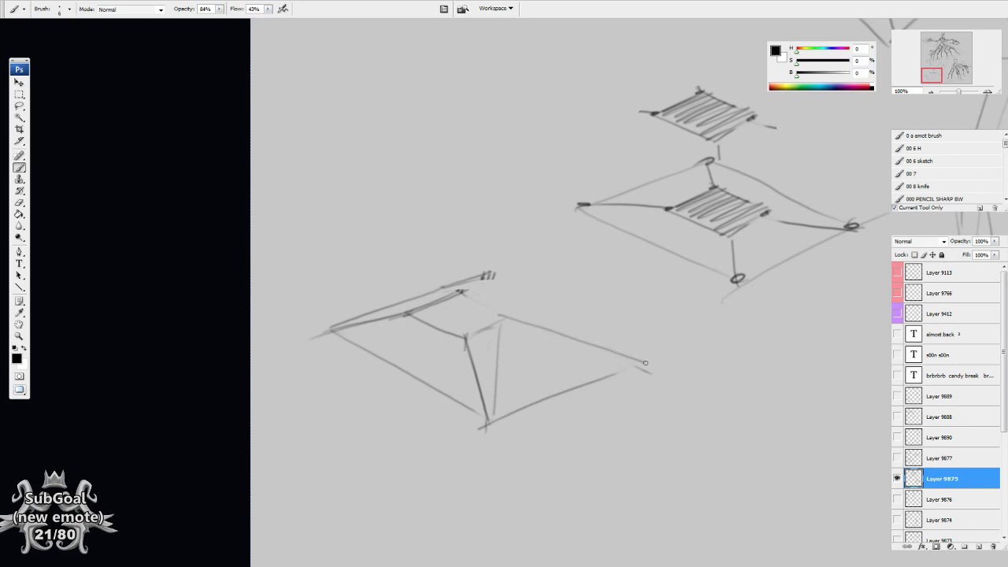
Redraw the back edges of the raised form and add an arrow pointing down at its rear top corner
{"action": "key", "text": "e"}
{"action": "key", "text": "b"}
{"action": "mouse_move", "coordinate": [462, 274]}
{"action": "left_mouse_down"}
{"action": "mouse_move", "coordinate": [473, 280]}
{"action": "mouse_move", "coordinate": [437, 275]}
{"action": "left_mouse_up"}
{"action": "key", "text": "e"}
{"action": "key", "text": "b"}
{"action": "mouse_move", "coordinate": [470, 219]}
{"action": "left_mouse_down"}
{"action": "mouse_move", "coordinate": [463, 269]}
{"action": "mouse_move", "coordinate": [483, 250]}
{"action": "left_mouse_up"}
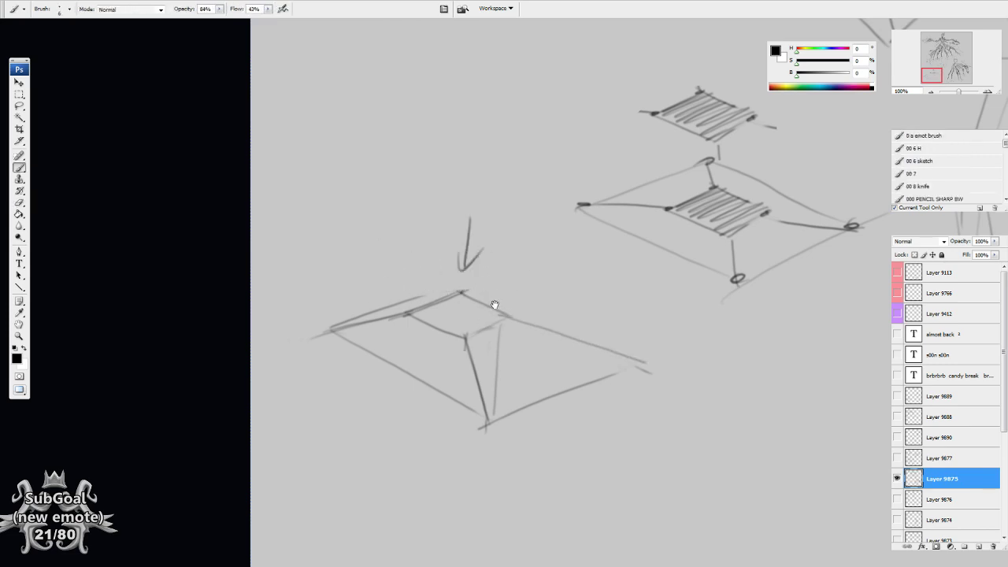
{"action": "left_click_drag", "start_coordinate": [473, 283], "coordinate": [477, 277]}
{"action": "left_click_drag", "start_coordinate": [399, 298], "coordinate": [472, 276]}
{"action": "left_click_drag", "start_coordinate": [424, 291], "coordinate": [483, 273]}
{"action": "left_click_drag", "start_coordinate": [512, 293], "coordinate": [549, 286]}
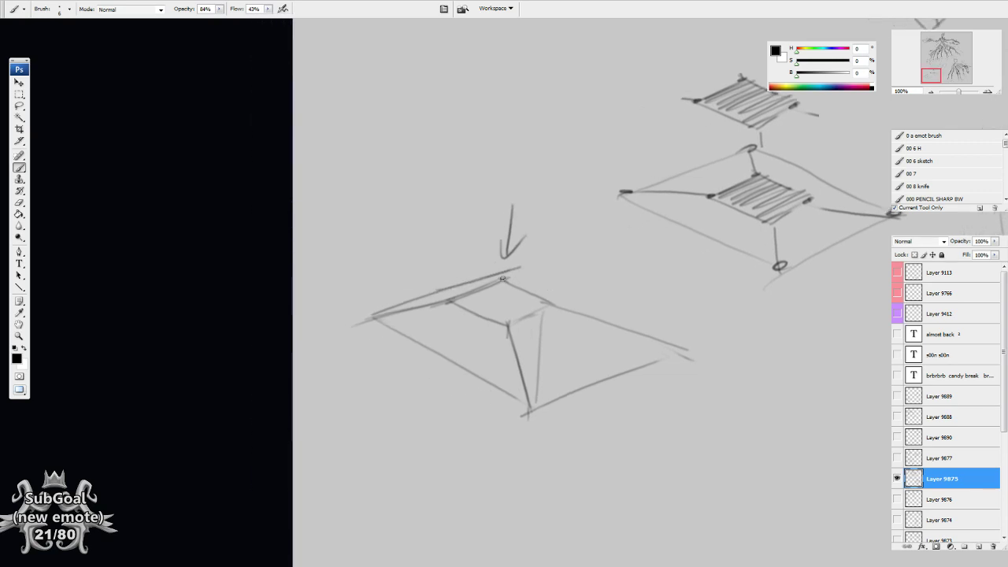
Erase the downward arrow and draw an upward arrow rising from the rear top corner of the raised form
{"action": "key", "text": "e"}
{"action": "mouse_move", "coordinate": [523, 214]}
{"action": "left_mouse_down"}
{"action": "mouse_move", "coordinate": [441, 265]}
{"action": "mouse_move", "coordinate": [449, 289]}
{"action": "left_mouse_up"}
{"action": "key", "text": "b"}
{"action": "mouse_move", "coordinate": [391, 305]}
{"action": "left_mouse_down"}
{"action": "mouse_move", "coordinate": [504, 276]}
{"action": "mouse_move", "coordinate": [503, 198]}
{"action": "left_mouse_up"}
{"action": "mouse_move", "coordinate": [506, 191]}
{"action": "left_mouse_down"}
{"action": "mouse_move", "coordinate": [497, 225]}
{"action": "mouse_move", "coordinate": [518, 219]}
{"action": "left_mouse_up"}
{"action": "left_click_drag", "start_coordinate": [661, 377], "coordinate": [655, 370]}
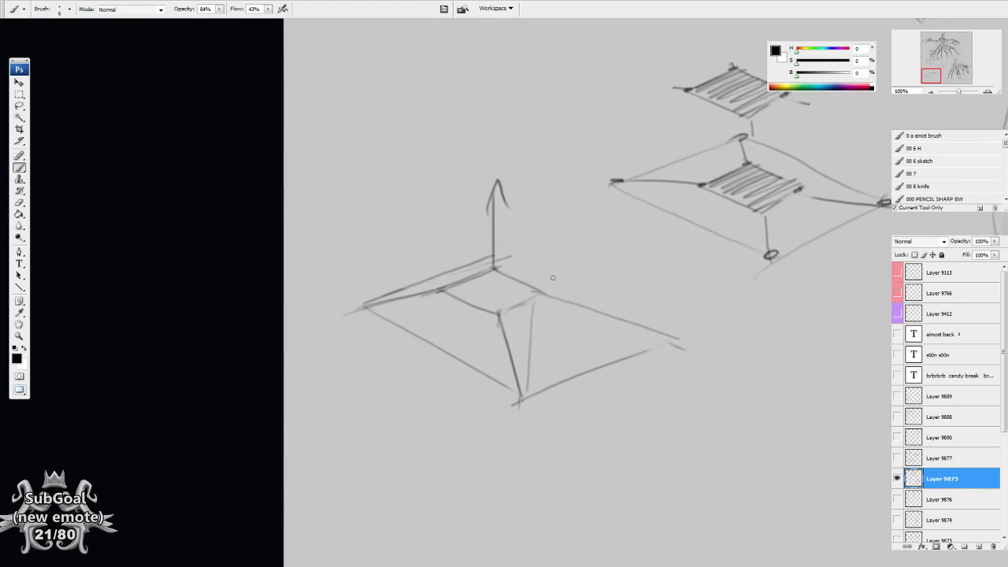
Add slanted plane lines from the top face down to the base edges, redrawing the front ones and doubling the front base edge
{"action": "left_click_drag", "start_coordinate": [495, 257], "coordinate": [703, 346]}
{"action": "left_click_drag", "start_coordinate": [514, 267], "coordinate": [618, 284]}
{"action": "left_click_drag", "start_coordinate": [442, 291], "coordinate": [402, 345]}
{"action": "mouse_move", "coordinate": [500, 315]}
{"action": "left_mouse_down"}
{"action": "mouse_move", "coordinate": [465, 371]}
{"action": "mouse_move", "coordinate": [527, 350]}
{"action": "mouse_move", "coordinate": [556, 383]}
{"action": "left_mouse_up"}
{"action": "left_click_drag", "start_coordinate": [539, 296], "coordinate": [580, 376]}
{"action": "key", "text": "ctrl+alt+z"}
{"action": "key", "text": "ctrl+alt+z"}
{"action": "left_click_drag", "start_coordinate": [499, 315], "coordinate": [548, 388]}
{"action": "left_click_drag", "start_coordinate": [538, 292], "coordinate": [583, 366]}
{"action": "left_click_drag", "start_coordinate": [496, 404], "coordinate": [662, 344]}
{"action": "left_click_drag", "start_coordinate": [699, 399], "coordinate": [541, 444]}
{"action": "left_click_drag", "start_coordinate": [716, 316], "coordinate": [519, 392]}
Extend the lower contours of the divided leg sketch and add plane lines through its upper part
{"action": "left_click_drag", "start_coordinate": [319, 327], "coordinate": [317, 321]}
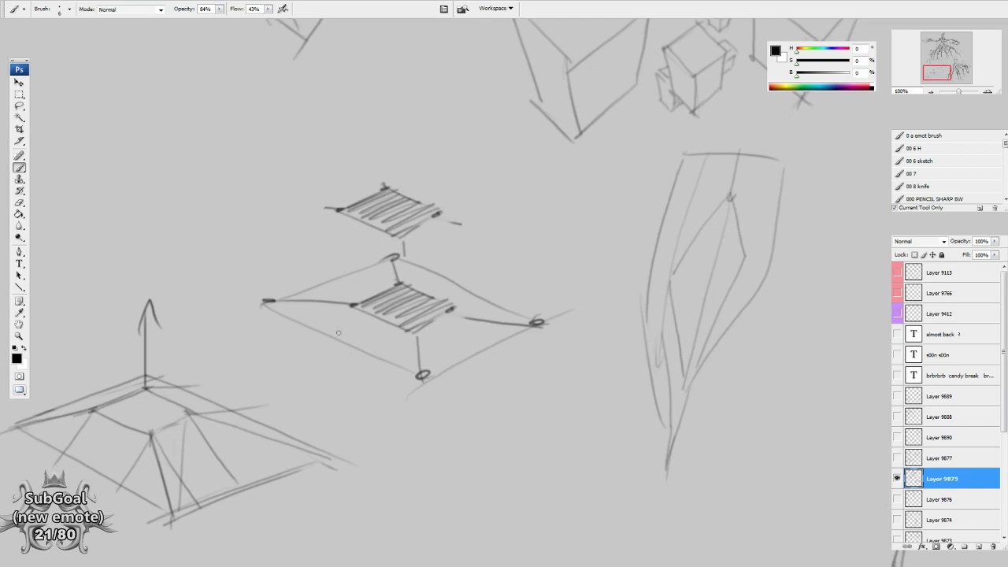
{"action": "left_click_drag", "start_coordinate": [657, 438], "coordinate": [640, 379]}
{"action": "mouse_move", "coordinate": [633, 341]}
{"action": "left_mouse_down"}
{"action": "mouse_move", "coordinate": [634, 412]}
{"action": "mouse_move", "coordinate": [648, 415]}
{"action": "left_mouse_up"}
{"action": "left_click_drag", "start_coordinate": [664, 348], "coordinate": [643, 429]}
{"action": "mouse_move", "coordinate": [701, 329]}
{"action": "left_mouse_down"}
{"action": "mouse_move", "coordinate": [634, 427]}
{"action": "mouse_move", "coordinate": [531, 418]}
{"action": "mouse_move", "coordinate": [617, 310]}
{"action": "mouse_move", "coordinate": [513, 219]}
{"action": "mouse_move", "coordinate": [486, 255]}
{"action": "mouse_move", "coordinate": [442, 386]}
{"action": "left_mouse_up"}
{"action": "left_click_drag", "start_coordinate": [515, 256], "coordinate": [487, 425]}
{"action": "left_click_drag", "start_coordinate": [492, 308], "coordinate": [498, 188]}
{"action": "left_click_drag", "start_coordinate": [464, 276], "coordinate": [465, 177]}
{"action": "left_click_drag", "start_coordinate": [465, 179], "coordinate": [466, 204]}
{"action": "left_click_drag", "start_coordinate": [471, 365], "coordinate": [478, 305]}
{"action": "mouse_move", "coordinate": [476, 223]}
{"action": "left_mouse_down"}
{"action": "mouse_move", "coordinate": [482, 266]}
{"action": "mouse_move", "coordinate": [475, 194]}
{"action": "mouse_move", "coordinate": [502, 167]}
{"action": "left_mouse_up"}
Erase the old inner lines of the leg sketch, redraw the long plane boundary and add a dashed curve beside it
{"action": "key", "text": "e"}
{"action": "left_click_drag", "start_coordinate": [458, 253], "coordinate": [438, 275]}
{"action": "left_click_drag", "start_coordinate": [450, 337], "coordinate": [479, 301]}
{"action": "key", "text": "b"}
{"action": "mouse_move", "coordinate": [480, 185]}
{"action": "left_mouse_down"}
{"action": "mouse_move", "coordinate": [489, 294]}
{"action": "mouse_move", "coordinate": [469, 187]}
{"action": "mouse_move", "coordinate": [444, 416]}
{"action": "left_mouse_up"}
{"action": "left_click_drag", "start_coordinate": [475, 354], "coordinate": [477, 353]}
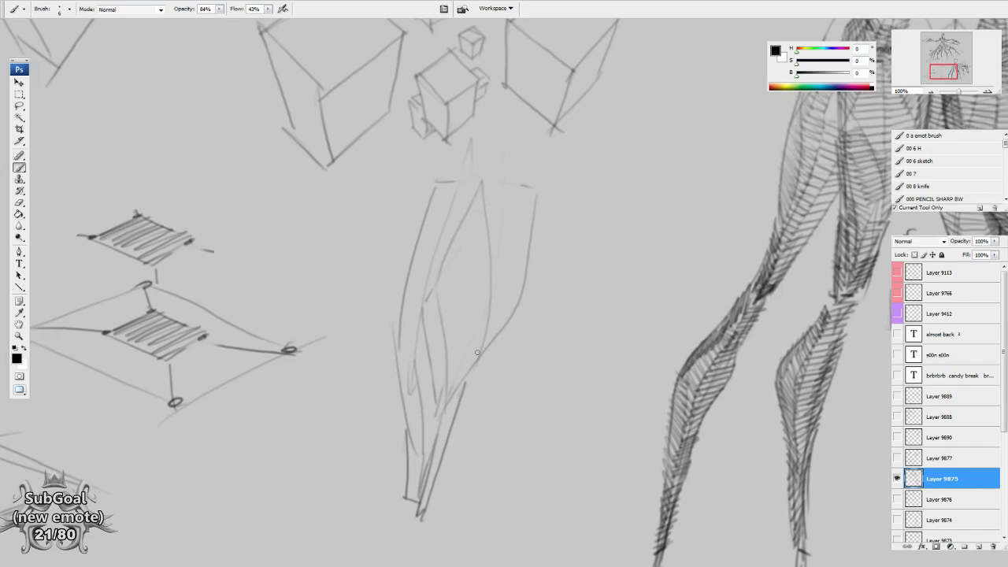
{"action": "left_click_drag", "start_coordinate": [450, 402], "coordinate": [450, 417]}
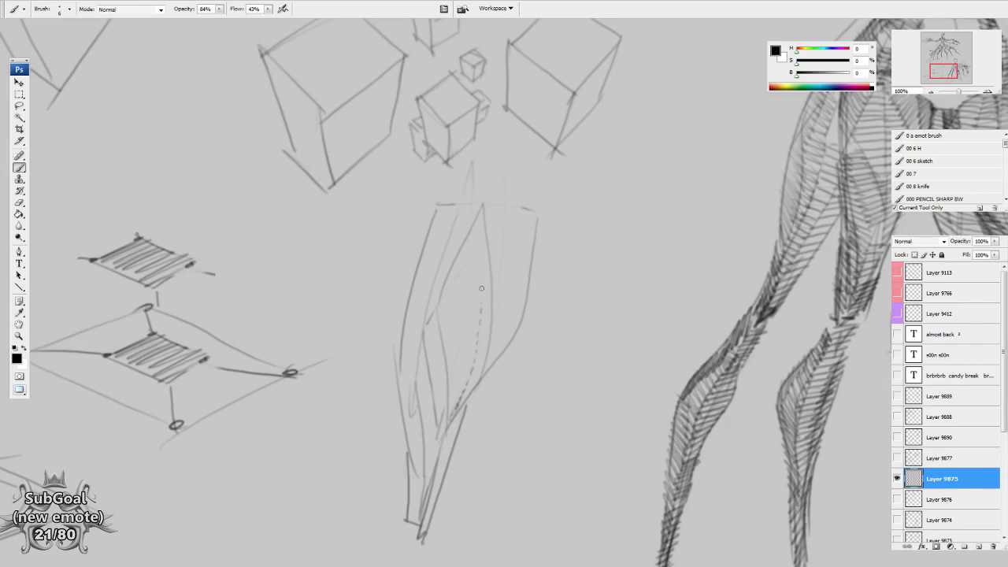
Add dashed lines through the upper part of the leg sketch and a V of diagonal plane lines meeting at points beside them
{"action": "left_click_drag", "start_coordinate": [462, 208], "coordinate": [480, 264]}
{"action": "key", "text": "e"}
{"action": "key", "text": "b"}
{"action": "left_click_drag", "start_coordinate": [483, 331], "coordinate": [538, 236]}
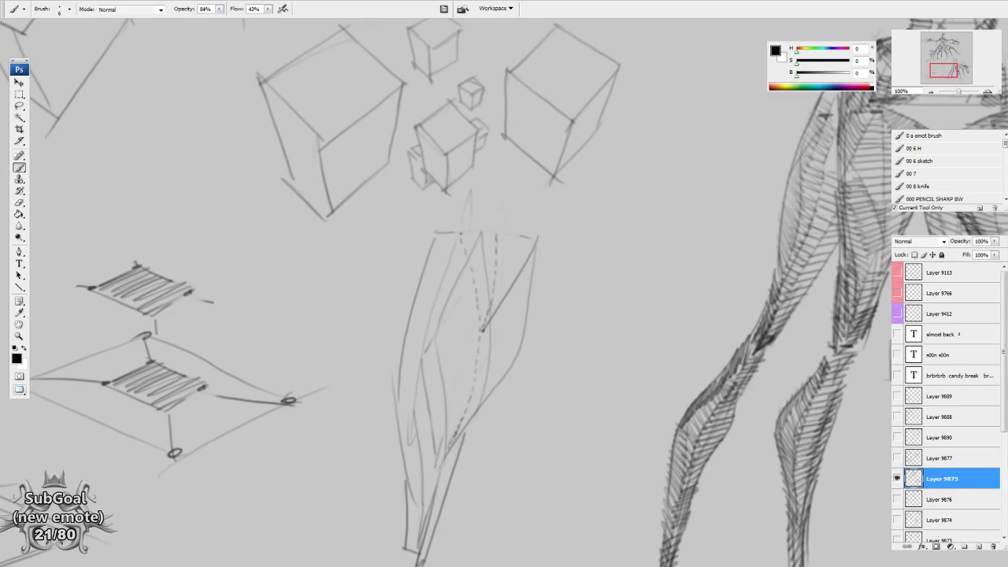
{"action": "mouse_move", "coordinate": [494, 285]}
{"action": "left_mouse_down"}
{"action": "mouse_move", "coordinate": [471, 207]}
{"action": "mouse_move", "coordinate": [521, 213]}
{"action": "left_mouse_up"}
{"action": "mouse_move", "coordinate": [497, 375]}
{"action": "left_mouse_down"}
{"action": "mouse_move", "coordinate": [562, 270]}
{"action": "mouse_move", "coordinate": [698, 279]}
{"action": "mouse_move", "coordinate": [518, 365]}
{"action": "left_mouse_up"}
Create a new layer and draw a dark line down the figure's front thigh from hip to knee, marking both ends with dots
{"action": "left_click_drag", "start_coordinate": [683, 324], "coordinate": [466, 266]}
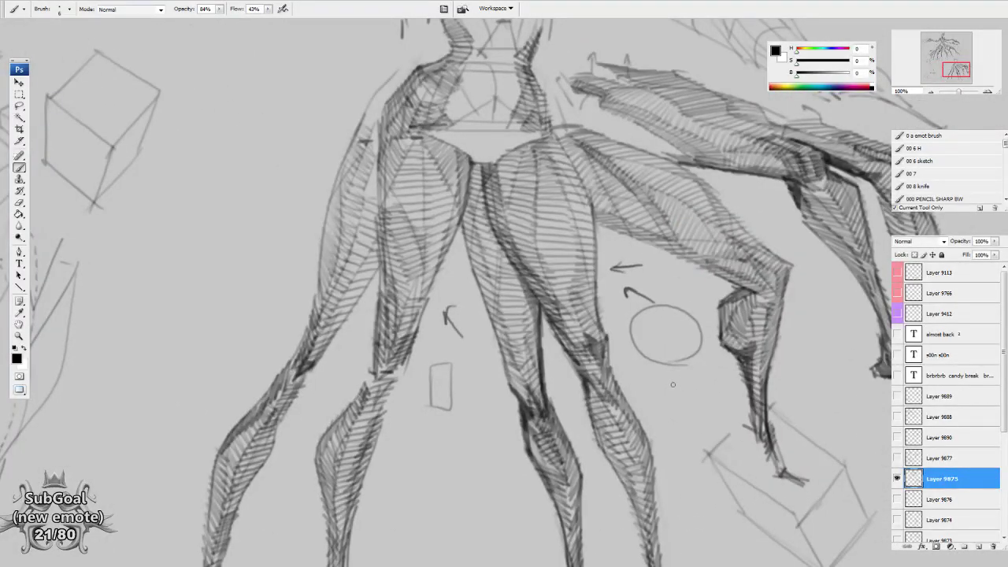
{"action": "left_click_drag", "start_coordinate": [676, 385], "coordinate": [672, 387]}
{"action": "key", "text": "ctrl+shift+n"}
{"action": "key", "text": "Return"}
{"action": "left_click_drag", "start_coordinate": [481, 383], "coordinate": [571, 393]}
{"action": "mouse_move", "coordinate": [506, 170]}
{"action": "left_mouse_down"}
{"action": "mouse_move", "coordinate": [508, 264]}
{"action": "mouse_move", "coordinate": [483, 381]}
{"action": "left_mouse_up"}
{"action": "left_click_drag", "start_coordinate": [536, 412], "coordinate": [533, 405]}
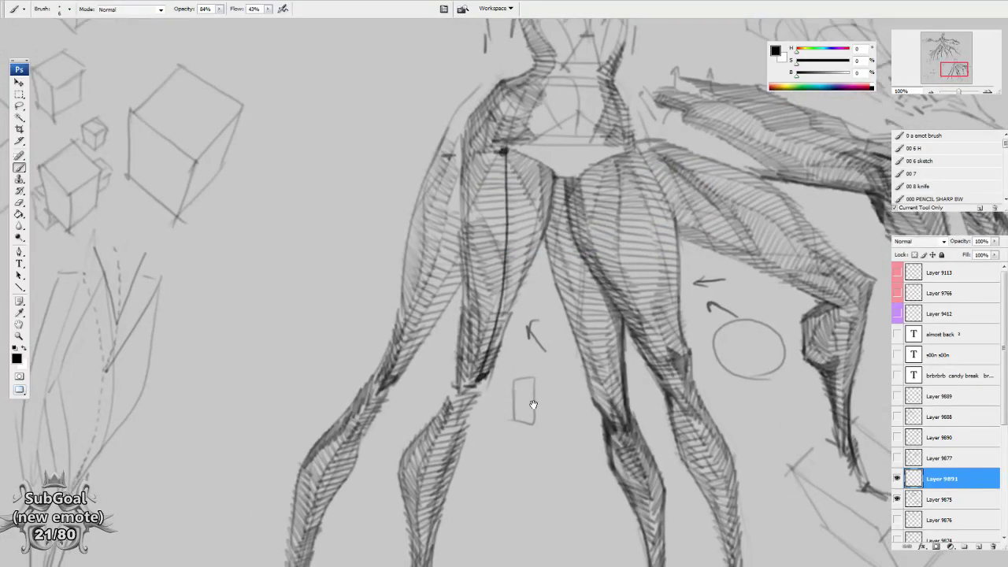
{"action": "mouse_move", "coordinate": [476, 380]}
{"action": "left_mouse_down"}
{"action": "mouse_move", "coordinate": [534, 325]}
{"action": "mouse_move", "coordinate": [549, 269]}
{"action": "mouse_move", "coordinate": [552, 189]}
{"action": "mouse_move", "coordinate": [508, 150]}
{"action": "left_mouse_up"}
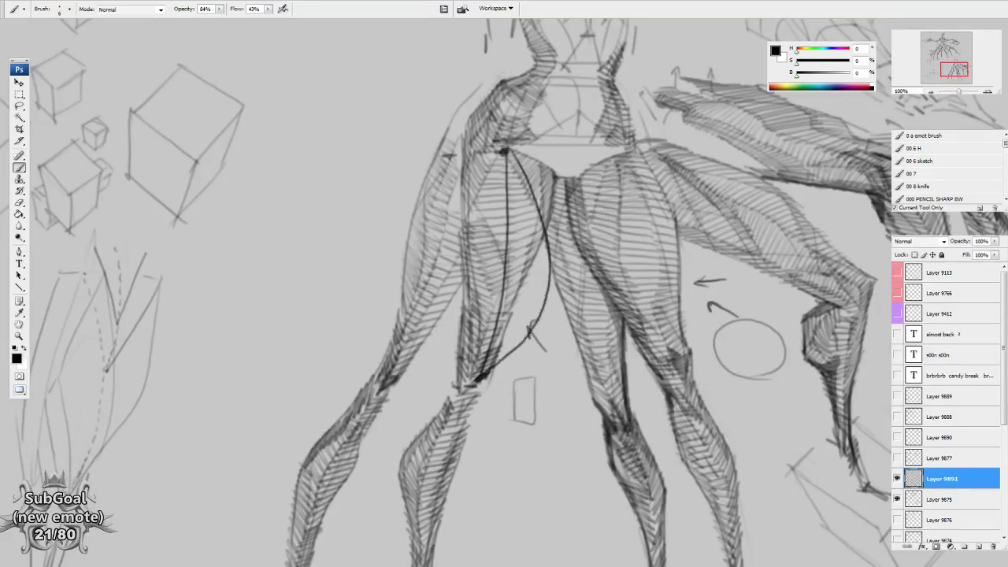
{"action": "key", "text": "ctrl+z"}
{"action": "mouse_move", "coordinate": [499, 353]}
{"action": "left_mouse_down"}
{"action": "mouse_move", "coordinate": [521, 323]}
{"action": "mouse_move", "coordinate": [535, 264]}
{"action": "mouse_move", "coordinate": [511, 137]}
{"action": "left_mouse_up"}
{"action": "key", "text": "ctrl+alt+z"}
{"action": "left_click_drag", "start_coordinate": [480, 389], "coordinate": [486, 313]}
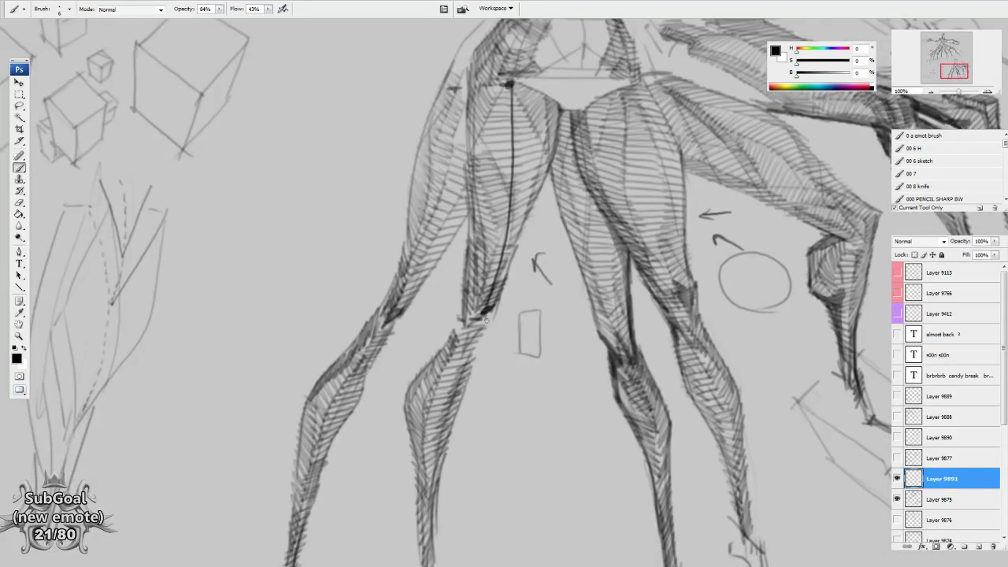
Outline the thigh's side plane from the hip to a point below the knee and start its cross contours with tick marks
{"action": "mouse_move", "coordinate": [505, 351]}
{"action": "left_mouse_down"}
{"action": "mouse_move", "coordinate": [519, 379]}
{"action": "mouse_move", "coordinate": [538, 323]}
{"action": "mouse_move", "coordinate": [522, 269]}
{"action": "mouse_move", "coordinate": [538, 206]}
{"action": "mouse_move", "coordinate": [510, 68]}
{"action": "left_mouse_up"}
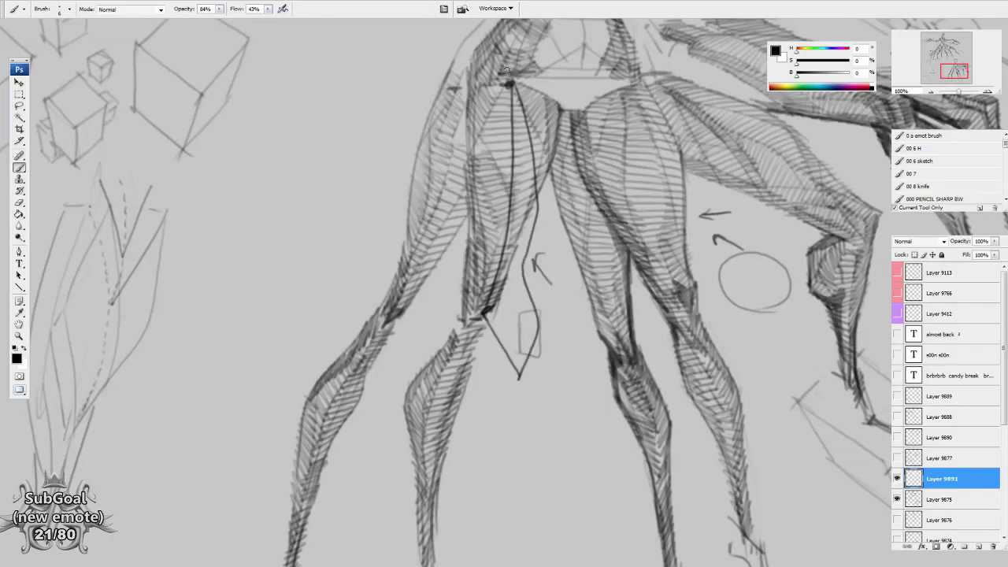
{"action": "left_click_drag", "start_coordinate": [534, 135], "coordinate": [510, 318]}
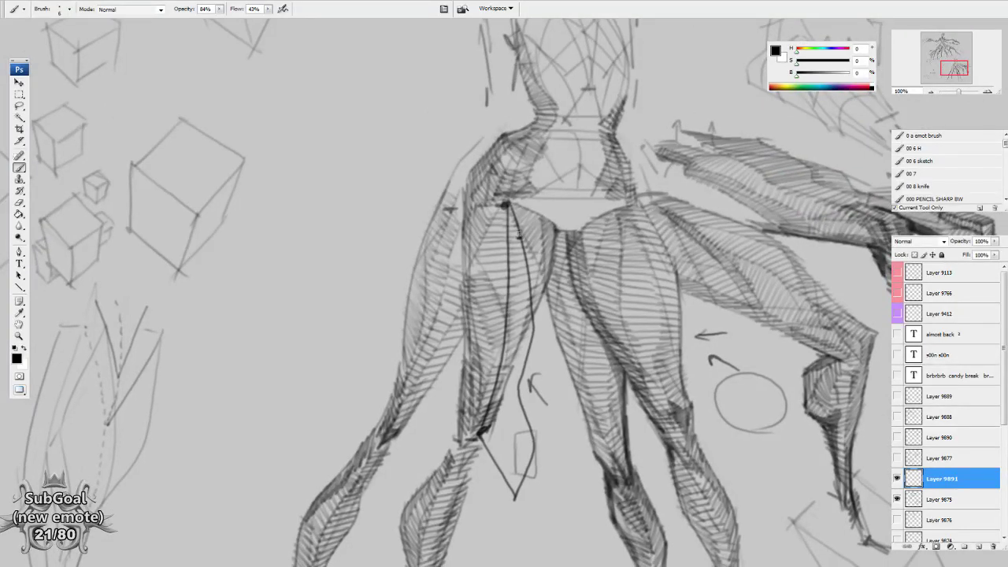
{"action": "left_click_drag", "start_coordinate": [504, 238], "coordinate": [508, 294]}
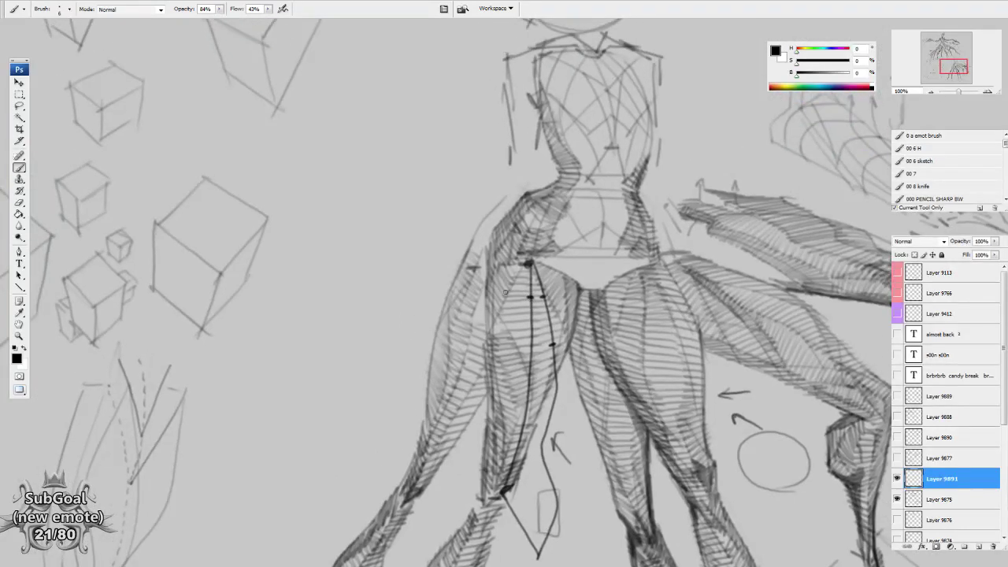
{"action": "left_click_drag", "start_coordinate": [518, 334], "coordinate": [554, 345]}
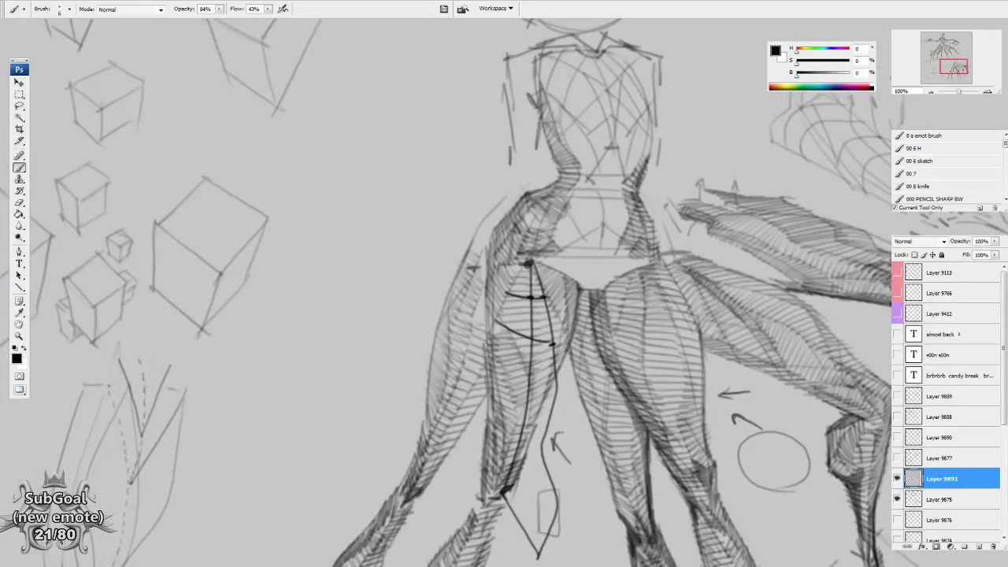
Draw curved contour lines across the thigh planes at intervals down to the pointed end below the knee
{"action": "left_click_drag", "start_coordinate": [557, 411], "coordinate": [560, 355]}
{"action": "left_click_drag", "start_coordinate": [506, 316], "coordinate": [565, 340]}
{"action": "mouse_move", "coordinate": [496, 291]}
{"action": "left_mouse_down"}
{"action": "mouse_move", "coordinate": [565, 310]}
{"action": "mouse_move", "coordinate": [556, 292]}
{"action": "left_mouse_up"}
{"action": "mouse_move", "coordinate": [503, 359]}
{"action": "left_mouse_down"}
{"action": "mouse_move", "coordinate": [512, 303]}
{"action": "mouse_move", "coordinate": [567, 315]}
{"action": "left_mouse_up"}
{"action": "mouse_move", "coordinate": [515, 337]}
{"action": "left_mouse_down"}
{"action": "mouse_move", "coordinate": [552, 343]}
{"action": "mouse_move", "coordinate": [559, 386]}
{"action": "mouse_move", "coordinate": [533, 394]}
{"action": "mouse_move", "coordinate": [574, 407]}
{"action": "left_mouse_up"}
{"action": "left_click_drag", "start_coordinate": [506, 388], "coordinate": [515, 335]}
{"action": "left_click_drag", "start_coordinate": [586, 426], "coordinate": [593, 328]}
{"action": "left_click_drag", "start_coordinate": [586, 244], "coordinate": [558, 294]}
{"action": "mouse_move", "coordinate": [558, 306]}
{"action": "left_mouse_down"}
{"action": "mouse_move", "coordinate": [563, 338]}
{"action": "mouse_move", "coordinate": [532, 465]}
{"action": "left_mouse_up"}
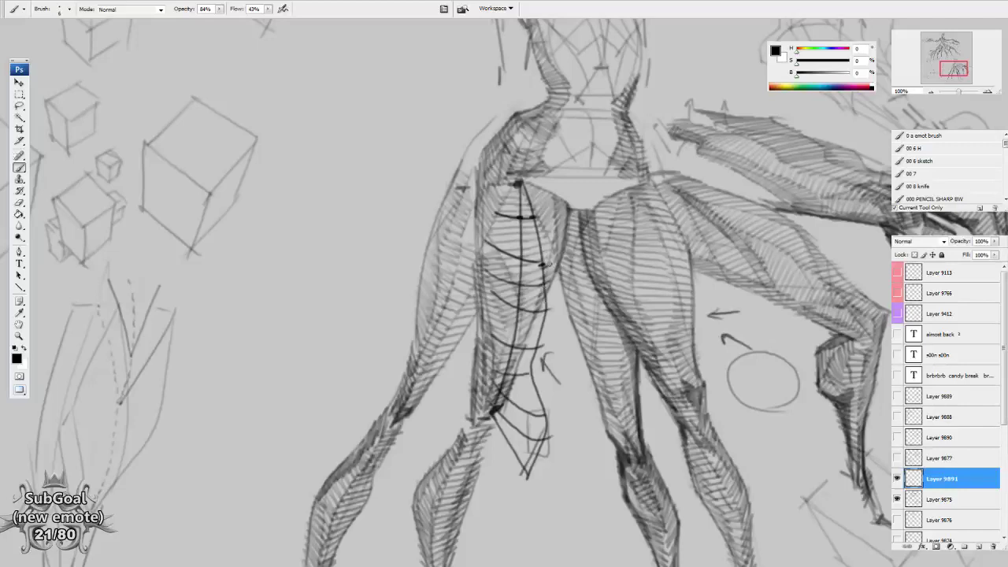
Draw a circle beside the figure with a cross inside and curved lines near its upper and side edges
{"action": "left_click_drag", "start_coordinate": [446, 279], "coordinate": [597, 351]}
{"action": "left_click_drag", "start_coordinate": [496, 155], "coordinate": [492, 250]}
{"action": "left_click_drag", "start_coordinate": [468, 206], "coordinate": [537, 203]}
{"action": "left_click_drag", "start_coordinate": [498, 147], "coordinate": [472, 151]}
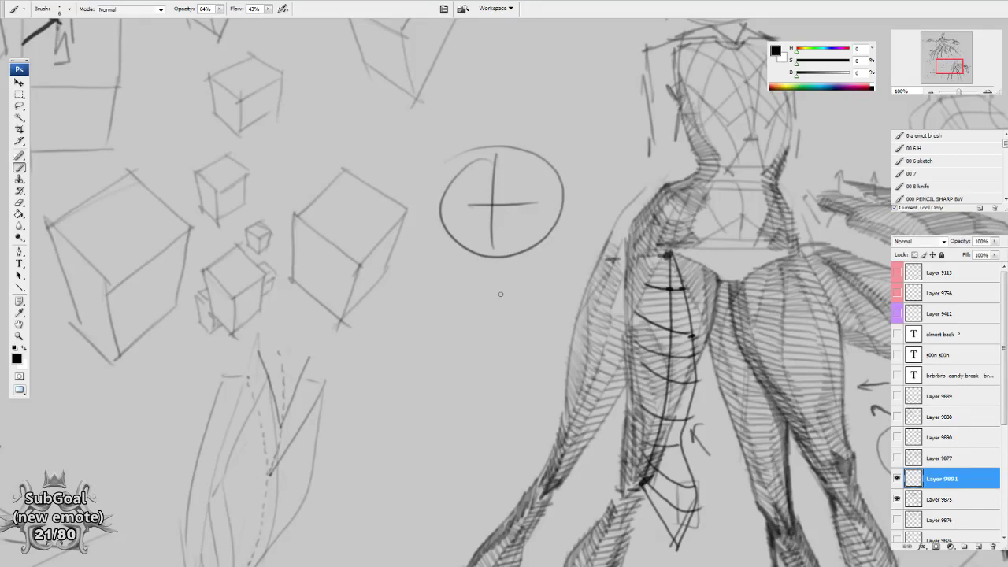
{"action": "left_click_drag", "start_coordinate": [501, 300], "coordinate": [504, 300]}
{"action": "mouse_move", "coordinate": [460, 184]}
{"action": "left_mouse_down"}
{"action": "mouse_move", "coordinate": [566, 180]}
{"action": "mouse_move", "coordinate": [480, 251]}
{"action": "left_mouse_up"}
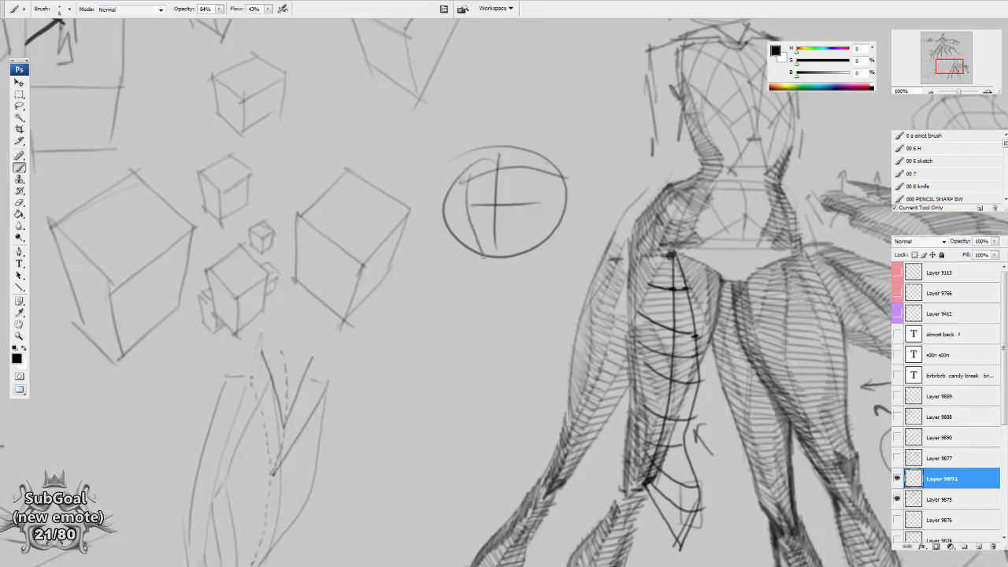
Sketch a three-sided box in perspective below the circle
{"action": "left_click_drag", "start_coordinate": [475, 326], "coordinate": [500, 289]}
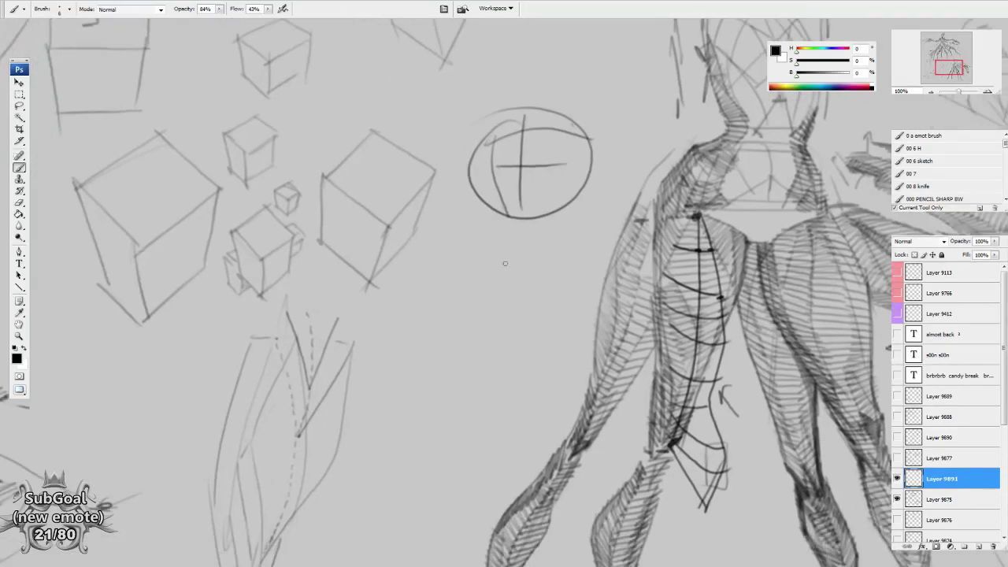
{"action": "mouse_move", "coordinate": [418, 276]}
{"action": "left_mouse_down"}
{"action": "mouse_move", "coordinate": [496, 292]}
{"action": "mouse_move", "coordinate": [424, 338]}
{"action": "left_mouse_up"}
{"action": "left_click_drag", "start_coordinate": [422, 339], "coordinate": [494, 359]}
{"action": "left_click_drag", "start_coordinate": [494, 290], "coordinate": [495, 358]}
{"action": "left_click_drag", "start_coordinate": [417, 272], "coordinate": [469, 241]}
{"action": "left_click_drag", "start_coordinate": [464, 241], "coordinate": [547, 253]}
{"action": "mouse_move", "coordinate": [543, 254]}
{"action": "left_mouse_down"}
{"action": "mouse_move", "coordinate": [495, 296]}
{"action": "mouse_move", "coordinate": [544, 322]}
{"action": "left_mouse_up"}
{"action": "left_click_drag", "start_coordinate": [543, 320], "coordinate": [484, 365]}
Mark each visible face of the box with a small symbol and darken the edges meeting at its front corner
{"action": "left_click_drag", "start_coordinate": [454, 319], "coordinate": [471, 329]}
{"action": "left_click_drag", "start_coordinate": [521, 308], "coordinate": [511, 323]}
{"action": "left_click_drag", "start_coordinate": [509, 311], "coordinate": [523, 320]}
{"action": "mouse_move", "coordinate": [478, 267]}
{"action": "left_mouse_down"}
{"action": "mouse_move", "coordinate": [497, 275]}
{"action": "mouse_move", "coordinate": [476, 289]}
{"action": "mouse_move", "coordinate": [422, 276]}
{"action": "left_mouse_up"}
{"action": "left_click_drag", "start_coordinate": [495, 293], "coordinate": [493, 361]}
{"action": "left_click_drag", "start_coordinate": [496, 294], "coordinate": [542, 260]}
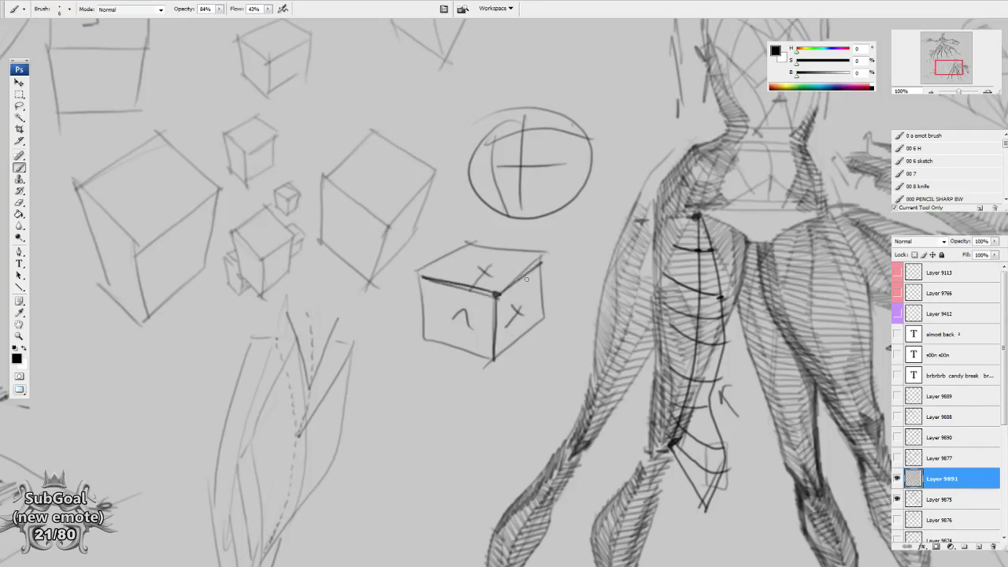
Draw a circle under the box, divide it into three planes from an inner point and crosshatch one lower plane
{"action": "mouse_move", "coordinate": [453, 411]}
{"action": "left_mouse_down"}
{"action": "mouse_move", "coordinate": [533, 210]}
{"action": "mouse_move", "coordinate": [446, 276]}
{"action": "mouse_move", "coordinate": [527, 210]}
{"action": "left_mouse_up"}
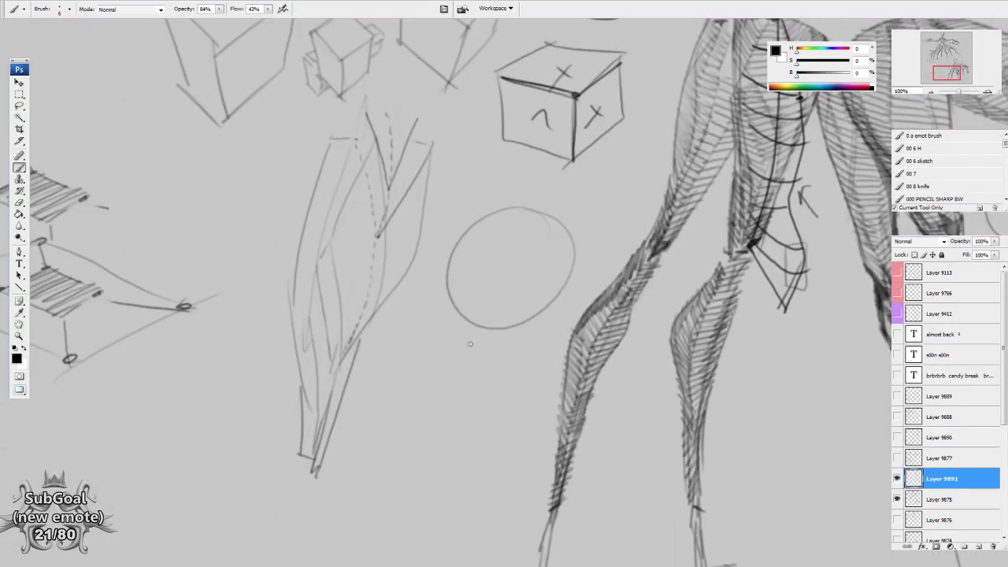
{"action": "mouse_move", "coordinate": [505, 254]}
{"action": "left_mouse_down"}
{"action": "mouse_move", "coordinate": [495, 327]}
{"action": "mouse_move", "coordinate": [456, 238]}
{"action": "mouse_move", "coordinate": [587, 231]}
{"action": "left_mouse_up"}
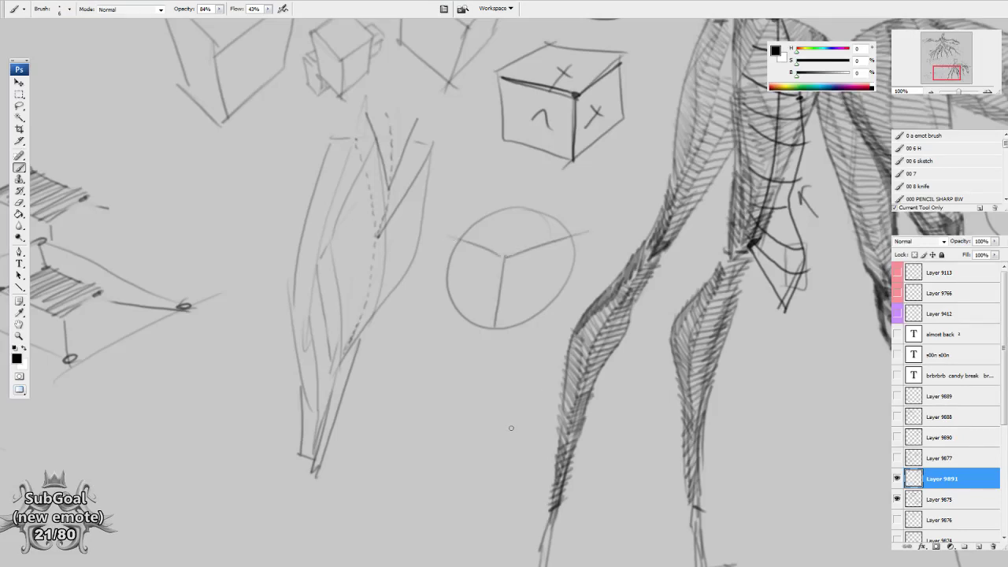
{"action": "left_click_drag", "start_coordinate": [508, 373], "coordinate": [505, 414]}
{"action": "left_click_drag", "start_coordinate": [492, 304], "coordinate": [483, 380]}
{"action": "mouse_move", "coordinate": [486, 287]}
{"action": "left_mouse_down"}
{"action": "mouse_move", "coordinate": [474, 369]}
{"action": "mouse_move", "coordinate": [465, 369]}
{"action": "left_mouse_up"}
{"action": "left_click_drag", "start_coordinate": [465, 280], "coordinate": [452, 373]}
{"action": "left_click_drag", "start_coordinate": [459, 279], "coordinate": [442, 378]}
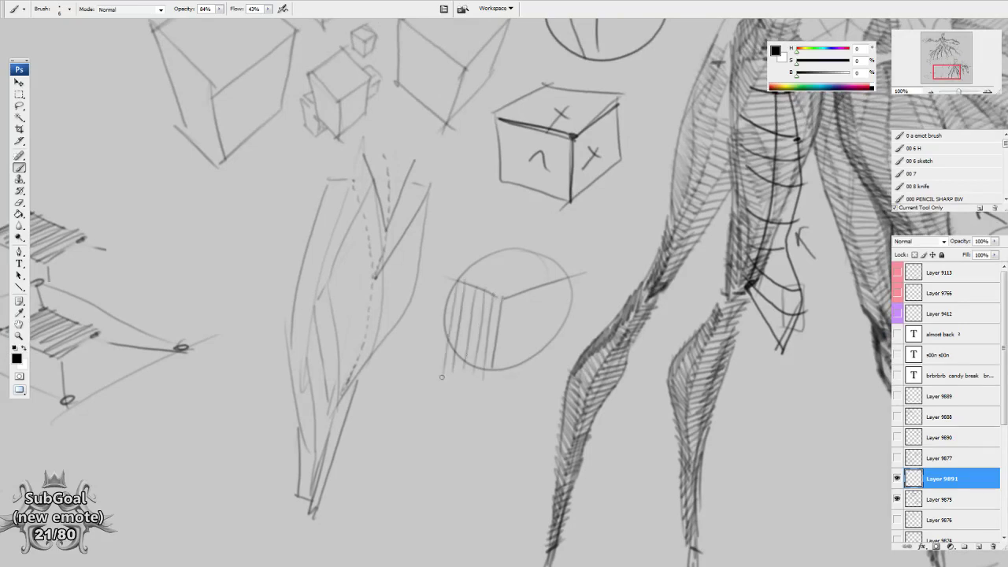
{"action": "mouse_move", "coordinate": [452, 288]}
{"action": "left_mouse_down"}
{"action": "mouse_move", "coordinate": [492, 307]}
{"action": "mouse_move", "coordinate": [496, 325]}
{"action": "left_mouse_up"}
{"action": "mouse_move", "coordinate": [451, 313]}
{"action": "left_mouse_down"}
{"action": "mouse_move", "coordinate": [496, 336]}
{"action": "mouse_move", "coordinate": [498, 359]}
{"action": "left_mouse_up"}
Darken the inner edge of the divided circle, arc contour lines over its top plane and continue them down its side with dots
{"action": "left_click", "coordinate": [503, 298]}
{"action": "left_click_drag", "start_coordinate": [569, 277], "coordinate": [587, 272]}
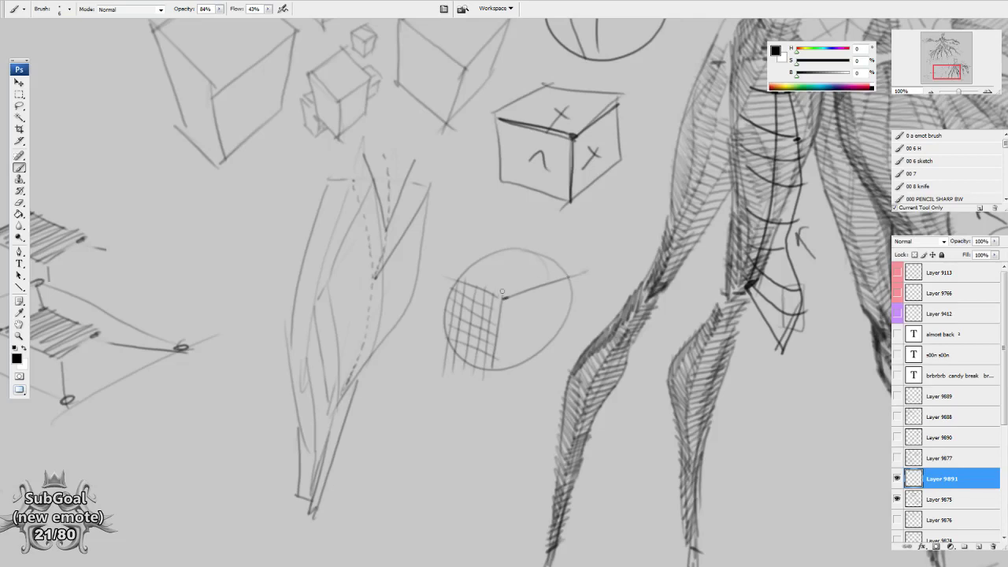
{"action": "left_click_drag", "start_coordinate": [481, 264], "coordinate": [520, 283]}
{"action": "left_click_drag", "start_coordinate": [494, 256], "coordinate": [556, 291]}
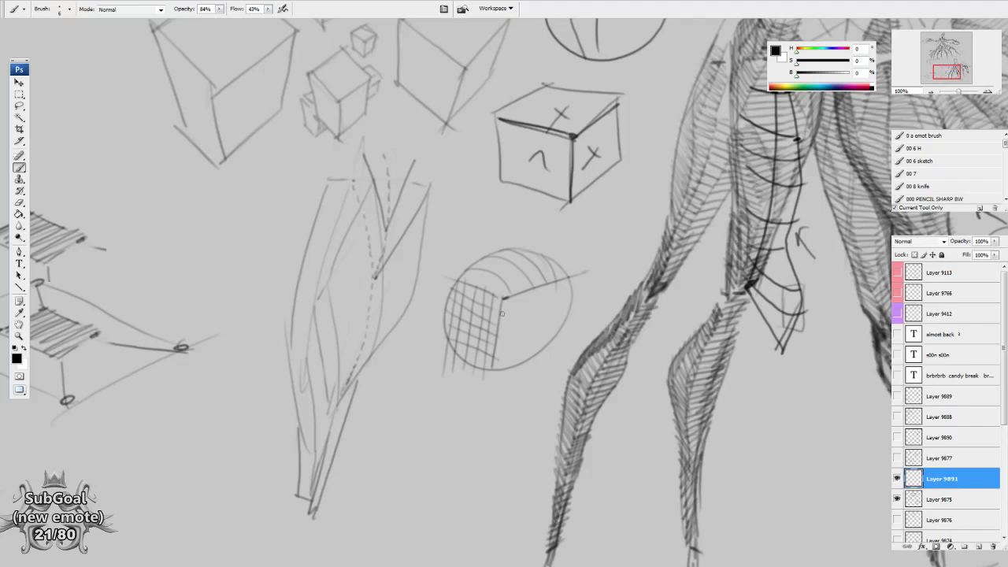
{"action": "left_click_drag", "start_coordinate": [549, 354], "coordinate": [490, 384]}
{"action": "key", "text": "l"}
{"action": "key", "text": "ctrl+d"}
{"action": "left_click_drag", "start_coordinate": [467, 307], "coordinate": [454, 290]}
{"action": "left_click_drag", "start_coordinate": [467, 347], "coordinate": [504, 332]}
{"action": "key", "text": "ctrl+d"}
{"action": "key", "text": "b"}
Draw a tilted cylinder below the divided circle with curved contour lines wrapping along its length
{"action": "left_click_drag", "start_coordinate": [473, 465], "coordinate": [506, 310]}
{"action": "mouse_move", "coordinate": [425, 364]}
{"action": "left_mouse_down"}
{"action": "mouse_move", "coordinate": [553, 301]}
{"action": "mouse_move", "coordinate": [590, 367]}
{"action": "mouse_move", "coordinate": [462, 418]}
{"action": "left_mouse_up"}
{"action": "left_click_drag", "start_coordinate": [531, 374], "coordinate": [534, 371]}
{"action": "key", "text": "l"}
{"action": "mouse_move", "coordinate": [504, 333]}
{"action": "left_mouse_down"}
{"action": "mouse_move", "coordinate": [505, 378]}
{"action": "mouse_move", "coordinate": [506, 351]}
{"action": "left_mouse_up"}
{"action": "left_click_drag", "start_coordinate": [485, 396], "coordinate": [508, 385]}
{"action": "mouse_move", "coordinate": [512, 323]}
{"action": "left_mouse_down"}
{"action": "mouse_move", "coordinate": [520, 391]}
{"action": "mouse_move", "coordinate": [541, 391]}
{"action": "left_mouse_up"}
{"action": "mouse_move", "coordinate": [544, 313]}
{"action": "left_mouse_down"}
{"action": "mouse_move", "coordinate": [546, 389]}
{"action": "mouse_move", "coordinate": [584, 386]}
{"action": "left_mouse_up"}
{"action": "left_click", "coordinate": [565, 450]}
{"action": "key", "text": "b"}
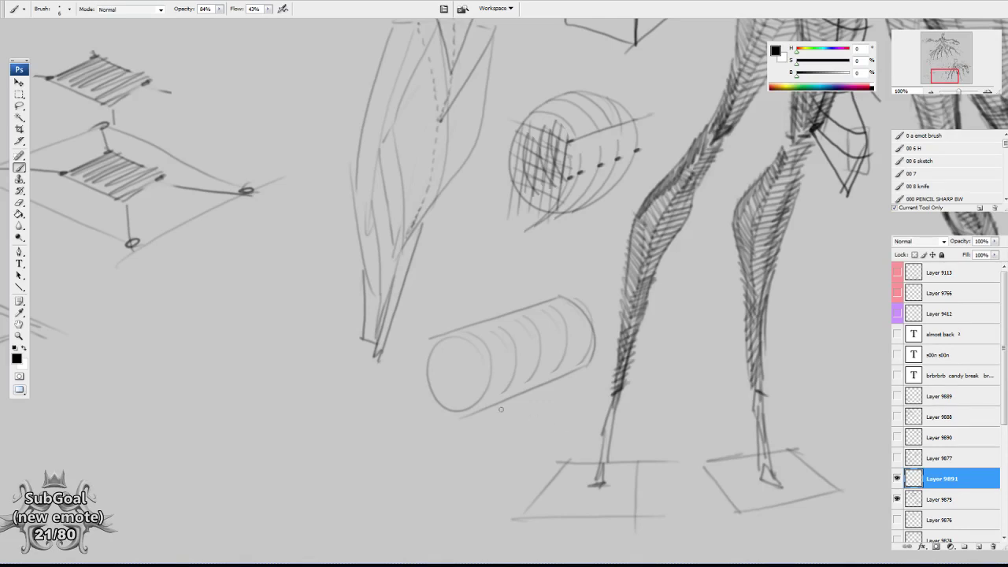
Sketch a tall three-sided box below the raised plane diagram
{"action": "left_click_drag", "start_coordinate": [363, 384], "coordinate": [544, 332]}
{"action": "mouse_move", "coordinate": [353, 265]}
{"action": "left_mouse_down"}
{"action": "mouse_move", "coordinate": [428, 296]}
{"action": "mouse_move", "coordinate": [371, 371]}
{"action": "left_mouse_up"}
{"action": "left_click_drag", "start_coordinate": [366, 366], "coordinate": [451, 406]}
{"action": "left_click_drag", "start_coordinate": [420, 290], "coordinate": [439, 419]}
{"action": "left_click_drag", "start_coordinate": [345, 266], "coordinate": [426, 227]}
{"action": "mouse_move", "coordinate": [424, 227]}
{"action": "left_mouse_down"}
{"action": "mouse_move", "coordinate": [480, 239]}
{"action": "mouse_move", "coordinate": [418, 291]}
{"action": "left_mouse_up"}
{"action": "left_click_drag", "start_coordinate": [481, 238], "coordinate": [491, 344]}
{"action": "left_click_drag", "start_coordinate": [501, 343], "coordinate": [414, 419]}
Add parallel contour lines across one side face of the tall box and along its top face
{"action": "key", "text": "l"}
{"action": "mouse_move", "coordinate": [396, 364]}
{"action": "left_mouse_down"}
{"action": "mouse_move", "coordinate": [400, 410]}
{"action": "mouse_move", "coordinate": [401, 364]}
{"action": "left_mouse_up"}
{"action": "left_click_drag", "start_coordinate": [415, 406], "coordinate": [412, 390]}
{"action": "left_click_drag", "start_coordinate": [417, 412], "coordinate": [417, 386]}
{"action": "left_click_drag", "start_coordinate": [417, 411], "coordinate": [412, 384]}
{"action": "left_click_drag", "start_coordinate": [352, 255], "coordinate": [406, 283]}
{"action": "mouse_move", "coordinate": [359, 240]}
{"action": "left_mouse_down"}
{"action": "mouse_move", "coordinate": [415, 267]}
{"action": "mouse_move", "coordinate": [427, 257]}
{"action": "left_mouse_up"}
{"action": "mouse_move", "coordinate": [389, 216]}
{"action": "left_mouse_down"}
{"action": "mouse_move", "coordinate": [444, 244]}
{"action": "mouse_move", "coordinate": [461, 232]}
{"action": "left_mouse_up"}
{"action": "left_click_drag", "start_coordinate": [423, 197], "coordinate": [476, 225]}
{"action": "key", "text": "b"}
Extend the leg's plane edges past the knee into the lower leg and draw curved contour lines across the upper shin
{"action": "left_click_drag", "start_coordinate": [742, 245], "coordinate": [672, 412]}
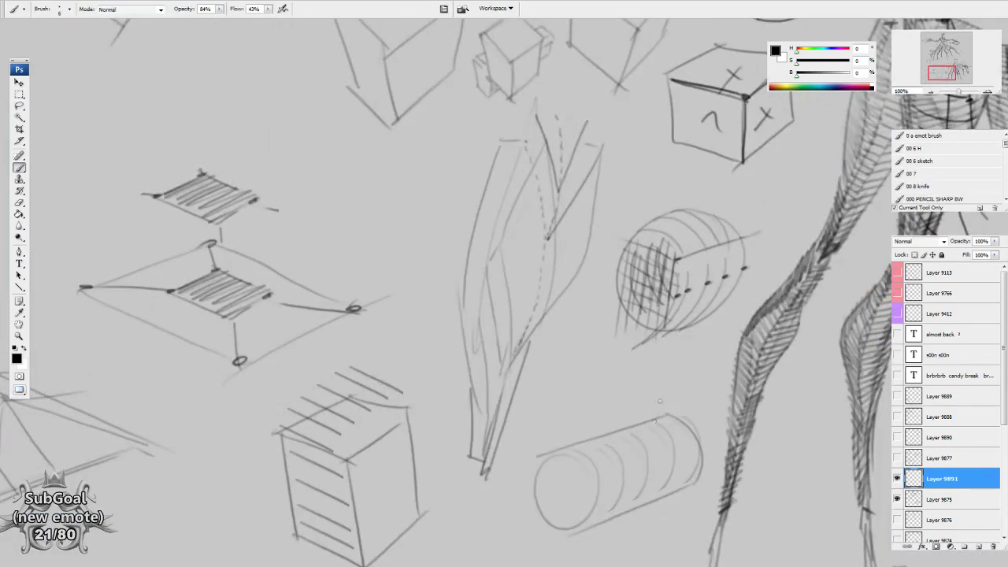
{"action": "left_click_drag", "start_coordinate": [667, 361], "coordinate": [315, 416]}
{"action": "left_click_drag", "start_coordinate": [621, 437], "coordinate": [618, 313]}
{"action": "mouse_move", "coordinate": [602, 244]}
{"action": "left_mouse_down"}
{"action": "mouse_move", "coordinate": [552, 277]}
{"action": "mouse_move", "coordinate": [528, 324]}
{"action": "left_mouse_up"}
{"action": "mouse_move", "coordinate": [589, 264]}
{"action": "left_mouse_down"}
{"action": "mouse_move", "coordinate": [564, 301]}
{"action": "mouse_move", "coordinate": [521, 438]}
{"action": "left_mouse_up"}
{"action": "mouse_move", "coordinate": [567, 252]}
{"action": "left_mouse_down"}
{"action": "mouse_move", "coordinate": [548, 359]}
{"action": "mouse_move", "coordinate": [486, 349]}
{"action": "left_mouse_up"}
{"action": "left_click_drag", "start_coordinate": [572, 349], "coordinate": [507, 325]}
{"action": "left_click_drag", "start_coordinate": [569, 398], "coordinate": [577, 345]}
Clean up the construction lines around the knee and redraw the outer edge of the side plane
{"action": "key", "text": "e"}
{"action": "key", "text": "b"}
{"action": "mouse_move", "coordinate": [498, 400]}
{"action": "left_mouse_down"}
{"action": "mouse_move", "coordinate": [532, 304]}
{"action": "mouse_move", "coordinate": [584, 210]}
{"action": "mouse_move", "coordinate": [563, 295]}
{"action": "mouse_move", "coordinate": [541, 302]}
{"action": "mouse_move", "coordinate": [552, 253]}
{"action": "left_mouse_up"}
{"action": "mouse_move", "coordinate": [555, 268]}
{"action": "left_mouse_down"}
{"action": "mouse_move", "coordinate": [526, 349]}
{"action": "mouse_move", "coordinate": [536, 364]}
{"action": "mouse_move", "coordinate": [534, 291]}
{"action": "left_mouse_up"}
{"action": "left_click_drag", "start_coordinate": [559, 353], "coordinate": [555, 270]}
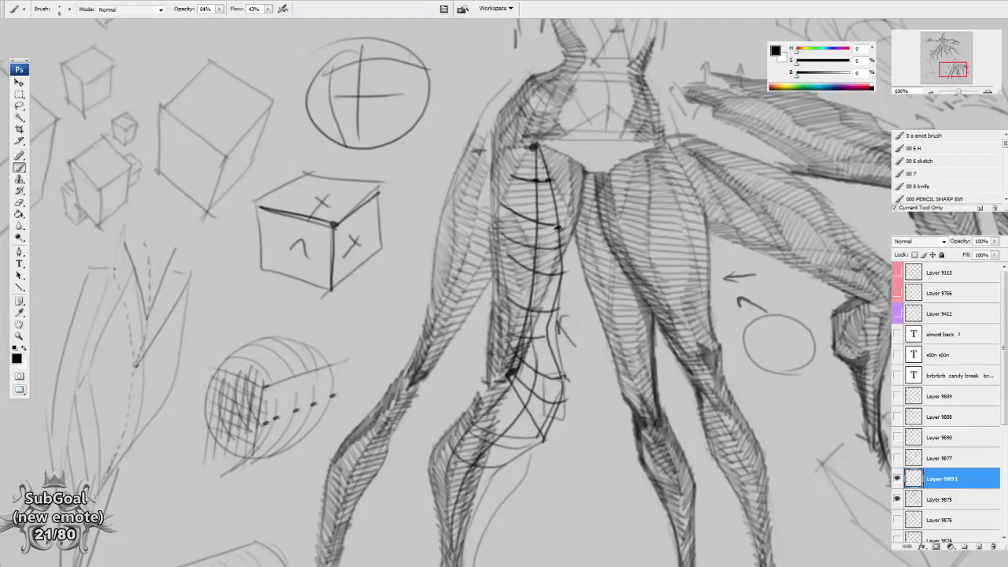
{"action": "mouse_move", "coordinate": [570, 381]}
{"action": "left_mouse_down"}
{"action": "mouse_move", "coordinate": [562, 397]}
{"action": "mouse_move", "coordinate": [559, 336]}
{"action": "left_mouse_up"}
{"action": "mouse_move", "coordinate": [567, 390]}
{"action": "left_mouse_down"}
{"action": "mouse_move", "coordinate": [529, 381]}
{"action": "mouse_move", "coordinate": [566, 378]}
{"action": "left_mouse_up"}
{"action": "key", "text": "ctrl+alt+z"}
{"action": "key", "text": "ctrl+alt+z"}
{"action": "key", "text": "ctrl+alt+z"}
Redraw the side plane's edges at the knee, running them through a dark corner point down to the lower tip
{"action": "left_click_drag", "start_coordinate": [568, 386], "coordinate": [559, 334]}
{"action": "left_click_drag", "start_coordinate": [570, 384], "coordinate": [538, 449]}
{"action": "mouse_move", "coordinate": [578, 405]}
{"action": "left_mouse_down"}
{"action": "mouse_move", "coordinate": [573, 444]}
{"action": "mouse_move", "coordinate": [546, 470]}
{"action": "mouse_move", "coordinate": [560, 377]}
{"action": "mouse_move", "coordinate": [591, 345]}
{"action": "mouse_move", "coordinate": [510, 477]}
{"action": "left_mouse_up"}
{"action": "key", "text": "ctrl+z"}
{"action": "mouse_move", "coordinate": [599, 372]}
{"action": "left_mouse_down"}
{"action": "mouse_move", "coordinate": [568, 486]}
{"action": "mouse_move", "coordinate": [578, 291]}
{"action": "mouse_move", "coordinate": [542, 157]}
{"action": "left_mouse_up"}
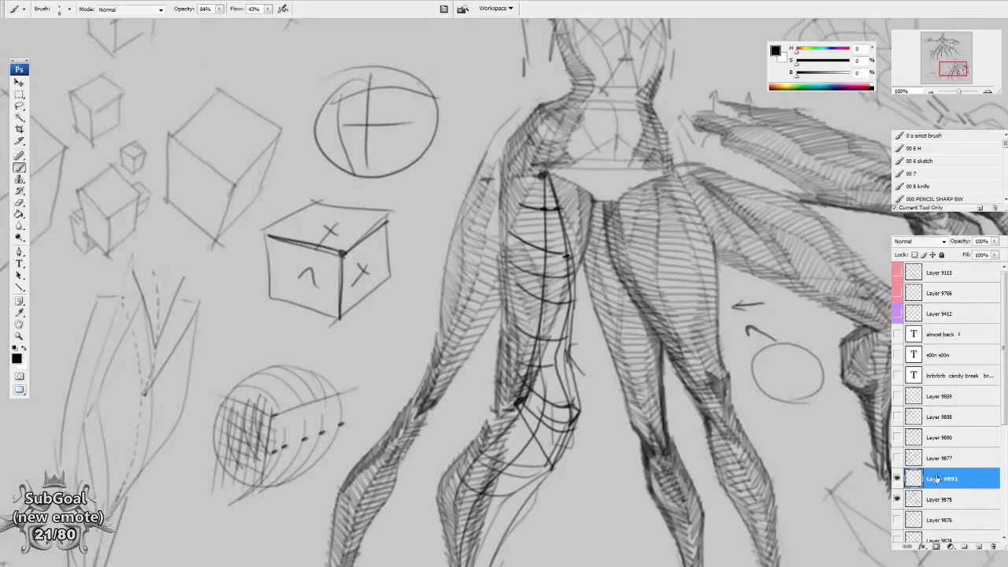
Hide Layer 9875 and draw the missing outer contours of the isolated thigh and lower leg
{"action": "left_click", "coordinate": [897, 499]}
{"action": "mouse_move", "coordinate": [539, 473]}
{"action": "left_mouse_down"}
{"action": "mouse_move", "coordinate": [539, 326]}
{"action": "mouse_move", "coordinate": [559, 284]}
{"action": "left_mouse_up"}
{"action": "left_click_drag", "start_coordinate": [460, 275], "coordinate": [466, 477]}
{"action": "left_click_drag", "start_coordinate": [490, 387], "coordinate": [475, 509]}
{"action": "mouse_move", "coordinate": [473, 284]}
{"action": "left_mouse_down"}
{"action": "mouse_move", "coordinate": [454, 414]}
{"action": "mouse_move", "coordinate": [489, 352]}
{"action": "mouse_move", "coordinate": [504, 252]}
{"action": "mouse_move", "coordinate": [501, 76]}
{"action": "left_mouse_up"}
{"action": "mouse_move", "coordinate": [514, 101]}
{"action": "left_mouse_down"}
{"action": "mouse_move", "coordinate": [500, 223]}
{"action": "mouse_move", "coordinate": [497, 193]}
{"action": "mouse_move", "coordinate": [522, 237]}
{"action": "mouse_move", "coordinate": [495, 181]}
{"action": "left_mouse_up"}
{"action": "left_click_drag", "start_coordinate": [590, 482], "coordinate": [578, 319]}
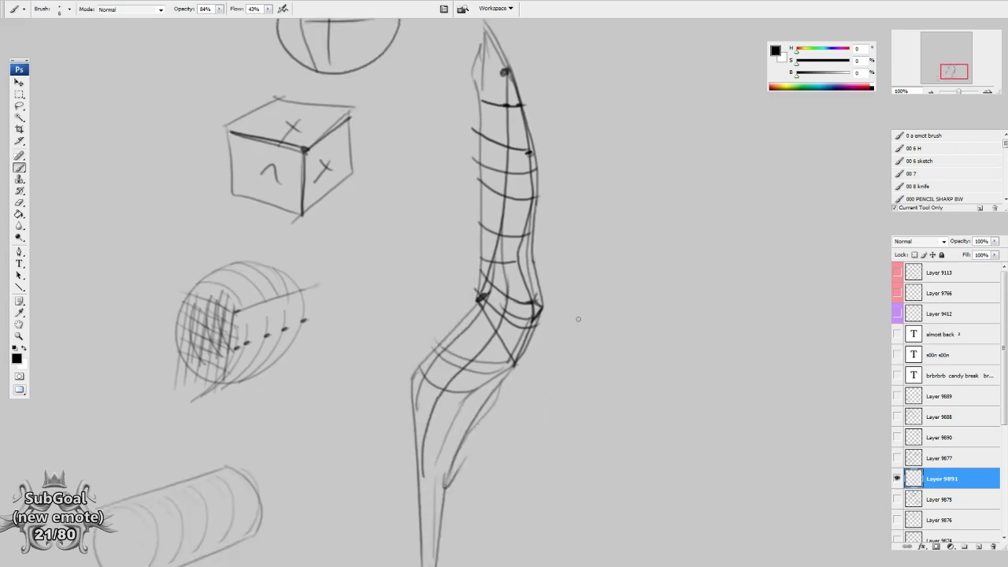
Hatch the back plane of the lower leg with short cross lines and add an angled ground line at the foot
{"action": "left_click_drag", "start_coordinate": [502, 463], "coordinate": [544, 298]}
{"action": "mouse_move", "coordinate": [474, 306]}
{"action": "left_mouse_down"}
{"action": "mouse_move", "coordinate": [472, 433]}
{"action": "mouse_move", "coordinate": [508, 411]}
{"action": "mouse_move", "coordinate": [557, 451]}
{"action": "left_mouse_up"}
{"action": "mouse_move", "coordinate": [475, 401]}
{"action": "left_mouse_down"}
{"action": "mouse_move", "coordinate": [486, 326]}
{"action": "mouse_move", "coordinate": [544, 213]}
{"action": "left_mouse_up"}
{"action": "left_click_drag", "start_coordinate": [352, 379], "coordinate": [360, 371]}
Draw a large tapered cylinder beside the leg with an elliptical top, two sides and a curved base line
{"action": "left_click_drag", "start_coordinate": [743, 308], "coordinate": [579, 350]}
{"action": "mouse_move", "coordinate": [684, 216]}
{"action": "left_mouse_down"}
{"action": "mouse_move", "coordinate": [542, 269]}
{"action": "mouse_move", "coordinate": [605, 217]}
{"action": "left_mouse_up"}
{"action": "left_click_drag", "start_coordinate": [536, 256], "coordinate": [551, 448]}
{"action": "left_click_drag", "start_coordinate": [698, 233], "coordinate": [684, 468]}
{"action": "left_click_drag", "start_coordinate": [520, 437], "coordinate": [739, 444]}
Divide the cylinder's front with three vertical plane lines and mark the two middle sections with small symbols
{"action": "left_click_drag", "start_coordinate": [563, 272], "coordinate": [578, 444]}
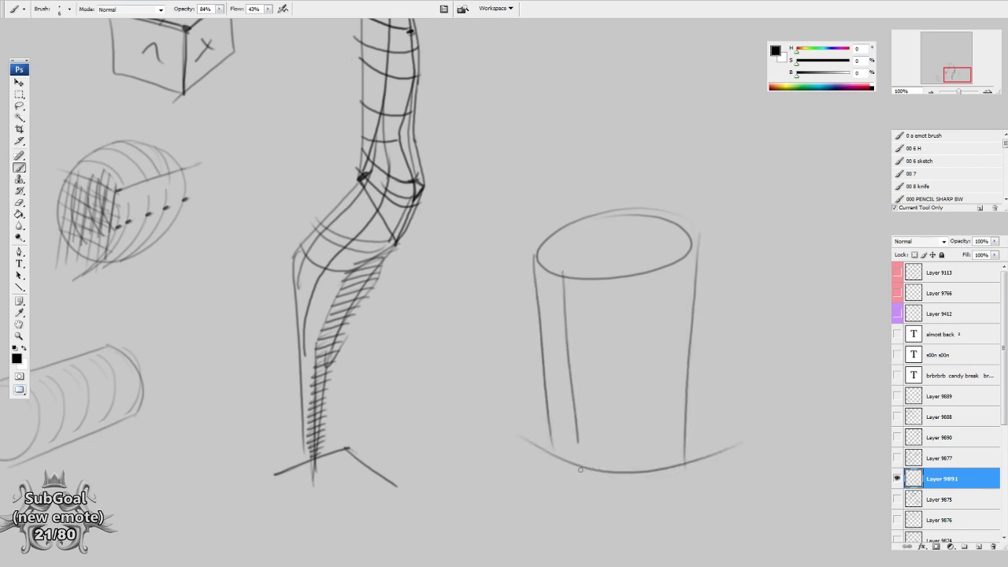
{"action": "left_click_drag", "start_coordinate": [671, 264], "coordinate": [660, 484]}
{"action": "left_click_drag", "start_coordinate": [611, 330], "coordinate": [614, 483]}
{"action": "mouse_move", "coordinate": [593, 365]}
{"action": "left_mouse_down"}
{"action": "mouse_move", "coordinate": [598, 406]}
{"action": "mouse_move", "coordinate": [607, 365]}
{"action": "left_mouse_up"}
{"action": "left_click_drag", "start_coordinate": [586, 380], "coordinate": [611, 377]}
{"action": "left_click_drag", "start_coordinate": [618, 371], "coordinate": [643, 372]}
{"action": "left_click_drag", "start_coordinate": [621, 383], "coordinate": [658, 379]}
Darken the front plane's lower edge and top corners, adding angled lines that flare outward from the rim
{"action": "left_click_drag", "start_coordinate": [581, 440], "coordinate": [661, 443]}
{"action": "mouse_move", "coordinate": [661, 442]}
{"action": "left_mouse_down"}
{"action": "mouse_move", "coordinate": [578, 446]}
{"action": "mouse_move", "coordinate": [564, 281]}
{"action": "mouse_move", "coordinate": [679, 271]}
{"action": "mouse_move", "coordinate": [713, 243]}
{"action": "left_mouse_up"}
{"action": "left_click_drag", "start_coordinate": [562, 279], "coordinate": [513, 242]}
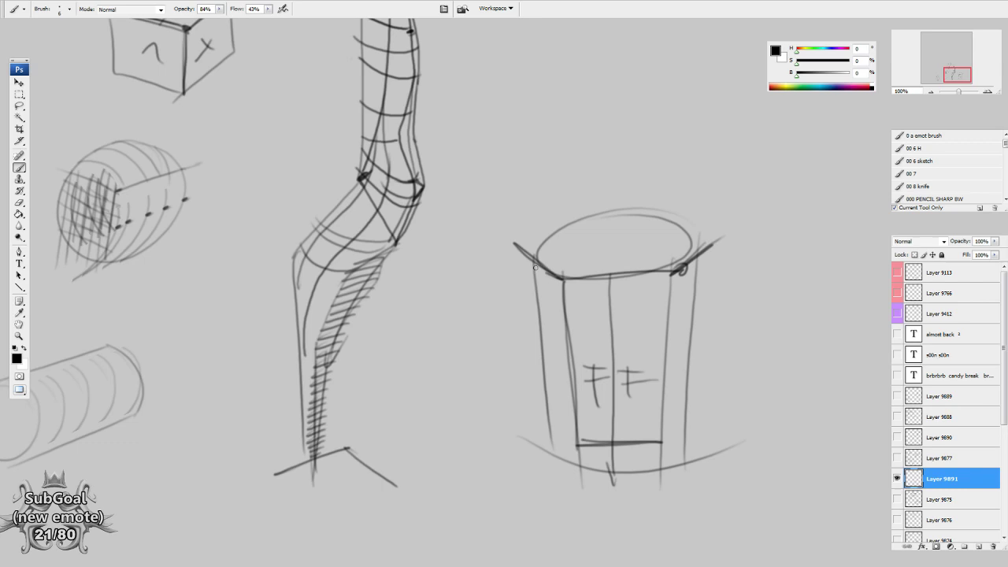
Darken the calf's upper edge, hatch the lower leg's back plane with angled strokes and extend cross lines up through the knee
{"action": "mouse_move", "coordinate": [372, 278]}
{"action": "left_mouse_down"}
{"action": "mouse_move", "coordinate": [381, 308]}
{"action": "mouse_move", "coordinate": [354, 306]}
{"action": "left_mouse_up"}
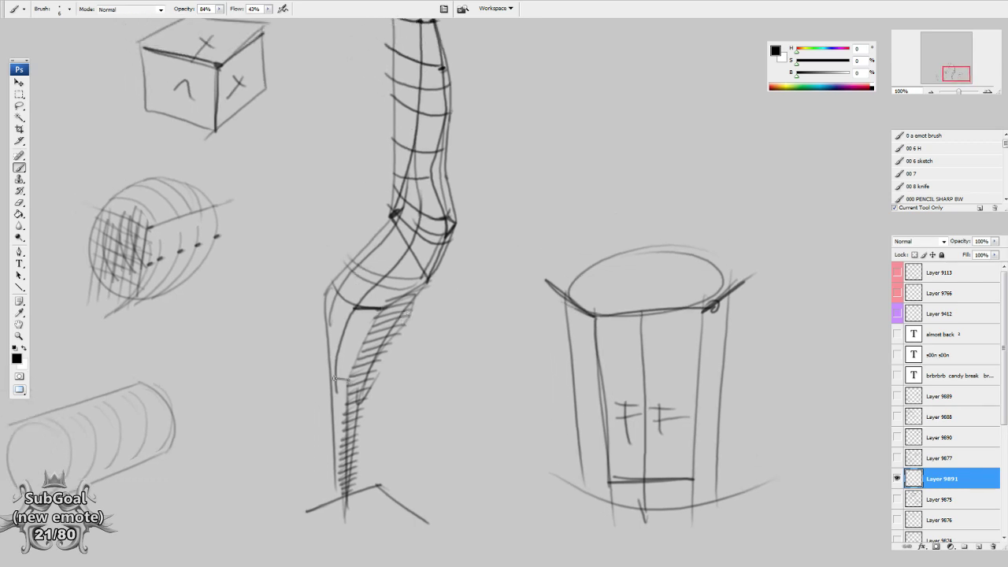
{"action": "left_click_drag", "start_coordinate": [377, 371], "coordinate": [397, 351]}
{"action": "left_click_drag", "start_coordinate": [447, 290], "coordinate": [446, 294]}
{"action": "mouse_move", "coordinate": [340, 487]}
{"action": "left_mouse_down"}
{"action": "mouse_move", "coordinate": [331, 390]}
{"action": "mouse_move", "coordinate": [353, 379]}
{"action": "mouse_move", "coordinate": [341, 339]}
{"action": "mouse_move", "coordinate": [364, 338]}
{"action": "mouse_move", "coordinate": [367, 296]}
{"action": "mouse_move", "coordinate": [393, 305]}
{"action": "mouse_move", "coordinate": [386, 279]}
{"action": "mouse_move", "coordinate": [428, 281]}
{"action": "mouse_move", "coordinate": [409, 236]}
{"action": "mouse_move", "coordinate": [445, 215]}
{"action": "mouse_move", "coordinate": [414, 191]}
{"action": "mouse_move", "coordinate": [438, 170]}
{"action": "mouse_move", "coordinate": [409, 139]}
{"action": "mouse_move", "coordinate": [443, 110]}
{"action": "left_mouse_up"}
{"action": "mouse_move", "coordinate": [534, 222]}
{"action": "left_mouse_down"}
{"action": "mouse_move", "coordinate": [551, 349]}
{"action": "mouse_move", "coordinate": [541, 199]}
{"action": "left_mouse_up"}
{"action": "mouse_move", "coordinate": [394, 391]}
{"action": "left_mouse_down"}
{"action": "mouse_move", "coordinate": [326, 426]}
{"action": "mouse_move", "coordinate": [362, 462]}
{"action": "mouse_move", "coordinate": [419, 373]}
{"action": "mouse_move", "coordinate": [435, 371]}
{"action": "mouse_move", "coordinate": [402, 378]}
{"action": "left_mouse_up"}
Draw a box beneath the foot, label its upper face "TOP", and add a small ellipse beside the foot
{"action": "left_click_drag", "start_coordinate": [333, 410], "coordinate": [381, 394]}
{"action": "left_click_drag", "start_coordinate": [454, 421], "coordinate": [348, 473]}
{"action": "mouse_move", "coordinate": [314, 422]}
{"action": "left_mouse_down"}
{"action": "mouse_move", "coordinate": [318, 464]}
{"action": "mouse_move", "coordinate": [361, 526]}
{"action": "left_mouse_up"}
{"action": "mouse_move", "coordinate": [364, 464]}
{"action": "left_mouse_down"}
{"action": "mouse_move", "coordinate": [366, 501]}
{"action": "mouse_move", "coordinate": [435, 476]}
{"action": "left_mouse_up"}
{"action": "left_click_drag", "start_coordinate": [439, 432], "coordinate": [436, 493]}
{"action": "mouse_move", "coordinate": [356, 428]}
{"action": "left_mouse_down"}
{"action": "mouse_move", "coordinate": [359, 443]}
{"action": "mouse_move", "coordinate": [371, 424]}
{"action": "left_mouse_up"}
{"action": "left_click_drag", "start_coordinate": [371, 429], "coordinate": [393, 425]}
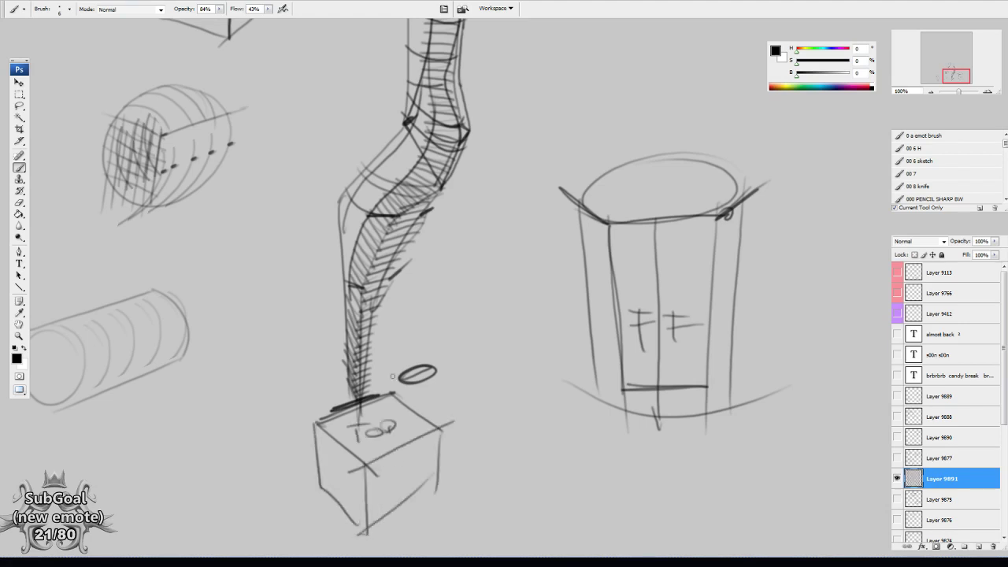
Draw a long upward arrow along the leg with arrowheads at its tip and partway up
{"action": "left_click_drag", "start_coordinate": [514, 134], "coordinate": [513, 200]}
{"action": "mouse_move", "coordinate": [461, 434]}
{"action": "left_mouse_down"}
{"action": "mouse_move", "coordinate": [511, 237]}
{"action": "mouse_move", "coordinate": [517, 88]}
{"action": "mouse_move", "coordinate": [527, 109]}
{"action": "left_mouse_up"}
{"action": "left_click_drag", "start_coordinate": [534, 57], "coordinate": [545, 287]}
{"action": "left_click_drag", "start_coordinate": [530, 325], "coordinate": [525, 146]}
{"action": "left_click_drag", "start_coordinate": [510, 170], "coordinate": [539, 172]}
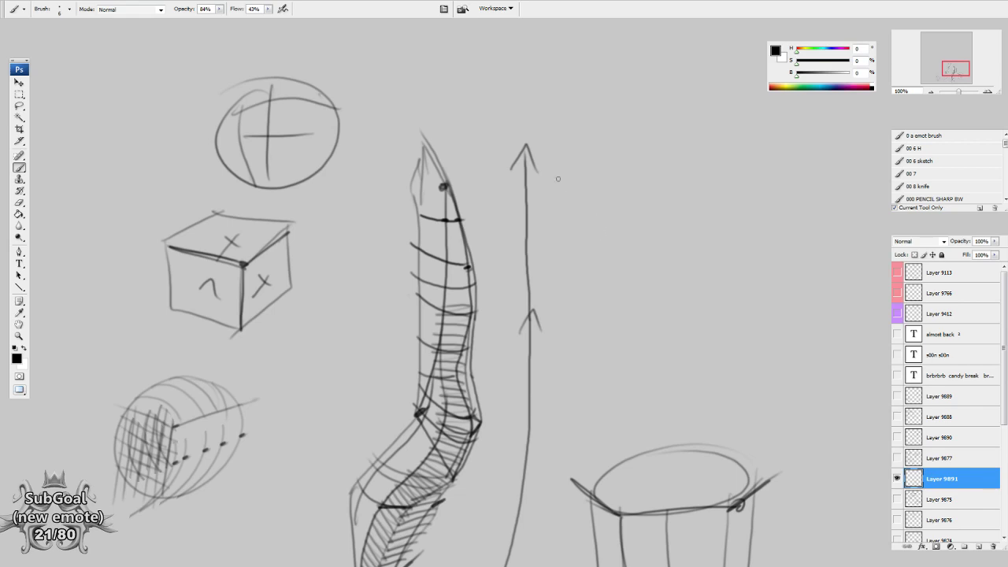
Cap the upper leg's tip with a short bar, hatch the plane below it and attach a small box above
{"action": "mouse_move", "coordinate": [448, 113]}
{"action": "left_mouse_down"}
{"action": "mouse_move", "coordinate": [577, 110]}
{"action": "mouse_move", "coordinate": [594, 169]}
{"action": "left_mouse_up"}
{"action": "mouse_move", "coordinate": [465, 171]}
{"action": "left_mouse_down"}
{"action": "mouse_move", "coordinate": [421, 127]}
{"action": "mouse_move", "coordinate": [603, 118]}
{"action": "mouse_move", "coordinate": [592, 185]}
{"action": "left_mouse_up"}
{"action": "left_click_drag", "start_coordinate": [499, 112], "coordinate": [497, 199]}
{"action": "mouse_move", "coordinate": [412, 211]}
{"action": "left_mouse_down"}
{"action": "mouse_move", "coordinate": [539, 66]}
{"action": "mouse_move", "coordinate": [596, 100]}
{"action": "mouse_move", "coordinate": [591, 223]}
{"action": "left_mouse_up"}
{"action": "left_click_drag", "start_coordinate": [627, 464], "coordinate": [644, 195]}
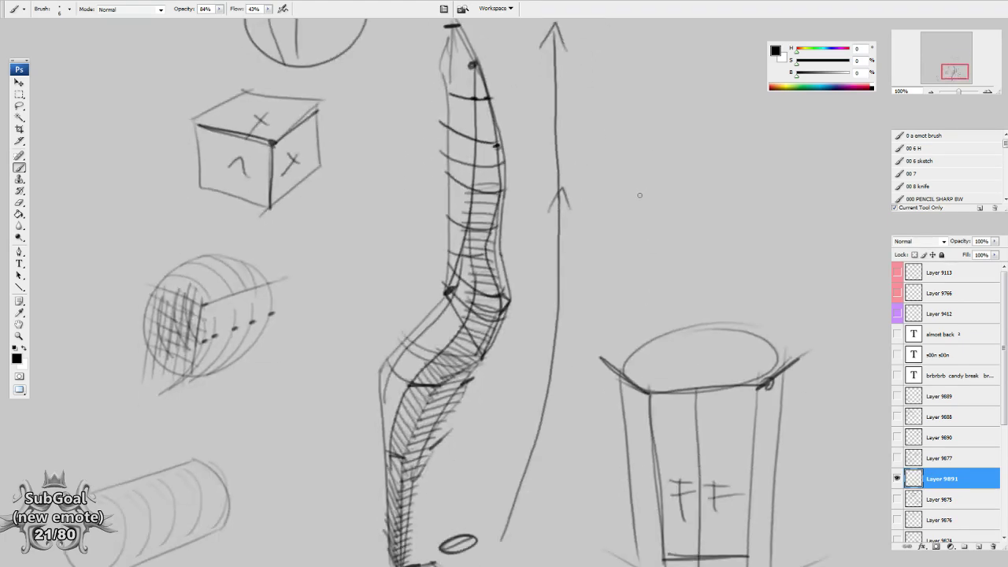
{"action": "scroll", "coordinate": [627, 196], "scroll_direction": "up", "scroll_amount": 5}
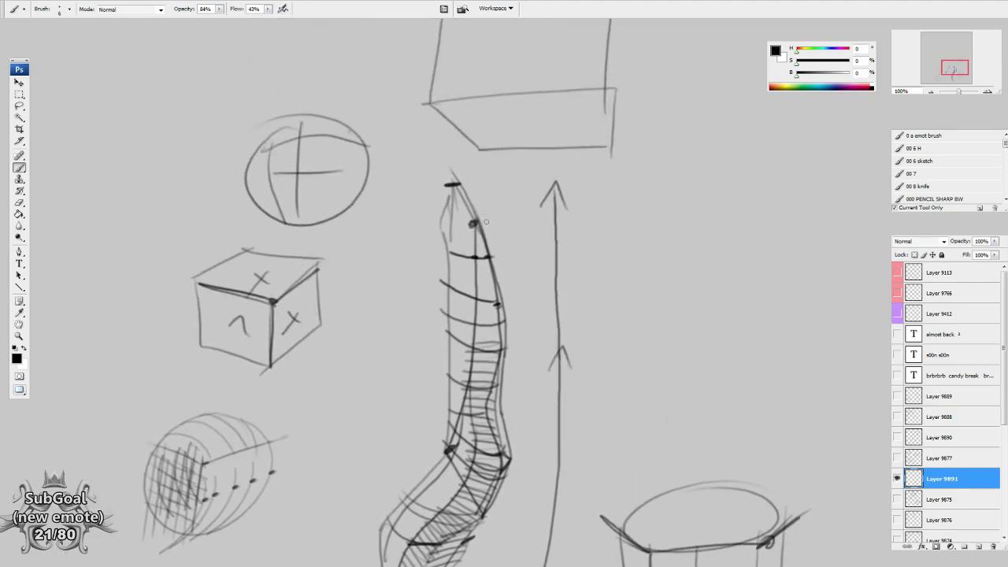
{"action": "mouse_move", "coordinate": [483, 244]}
{"action": "left_mouse_down"}
{"action": "mouse_move", "coordinate": [397, 140]}
{"action": "mouse_move", "coordinate": [403, 173]}
{"action": "mouse_move", "coordinate": [426, 143]}
{"action": "mouse_move", "coordinate": [378, 130]}
{"action": "mouse_move", "coordinate": [371, 166]}
{"action": "mouse_move", "coordinate": [405, 173]}
{"action": "left_mouse_up"}
{"action": "left_click_drag", "start_coordinate": [613, 363], "coordinate": [608, 358]}
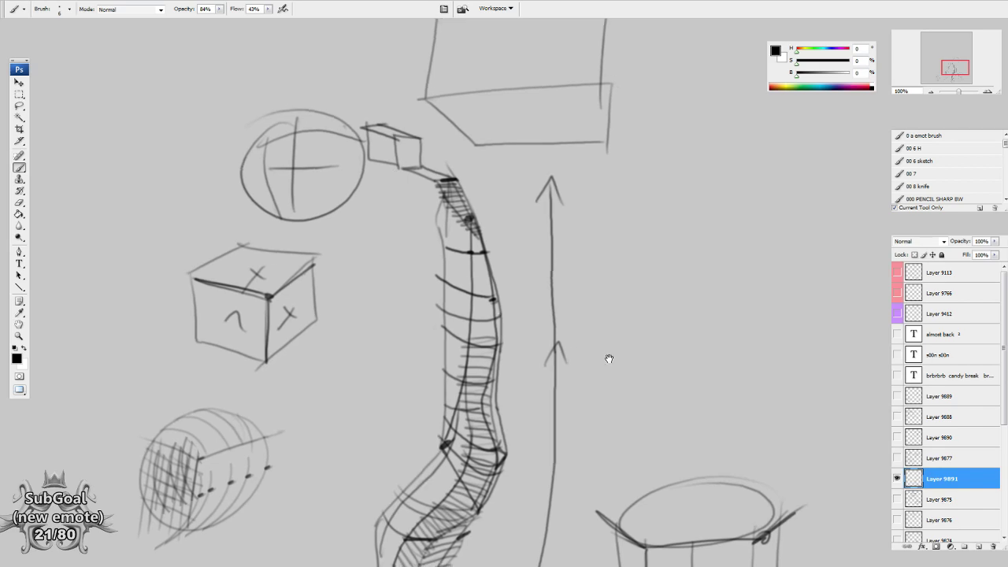
{"action": "left_click_drag", "start_coordinate": [557, 274], "coordinate": [591, 348]}
Erase the heavy hatching on the upper thigh and redraw its outer edge as a narrowing plane
{"action": "key", "text": "e"}
{"action": "mouse_move", "coordinate": [464, 281]}
{"action": "left_mouse_down"}
{"action": "mouse_move", "coordinate": [499, 320]}
{"action": "mouse_move", "coordinate": [474, 261]}
{"action": "mouse_move", "coordinate": [500, 291]}
{"action": "left_mouse_up"}
{"action": "key", "text": "b"}
{"action": "key", "text": "e"}
{"action": "key", "text": "b"}
{"action": "mouse_move", "coordinate": [473, 259]}
{"action": "left_mouse_down"}
{"action": "mouse_move", "coordinate": [510, 312]}
{"action": "mouse_move", "coordinate": [485, 221]}
{"action": "mouse_move", "coordinate": [505, 311]}
{"action": "mouse_move", "coordinate": [492, 388]}
{"action": "left_mouse_up"}
{"action": "left_click_drag", "start_coordinate": [514, 333], "coordinate": [518, 324]}
{"action": "key", "text": "e"}
{"action": "left_click_drag", "start_coordinate": [506, 266], "coordinate": [511, 301]}
{"action": "key", "text": "b"}
{"action": "mouse_move", "coordinate": [490, 218]}
{"action": "left_mouse_down"}
{"action": "mouse_move", "coordinate": [509, 314]}
{"action": "mouse_move", "coordinate": [504, 348]}
{"action": "left_mouse_up"}
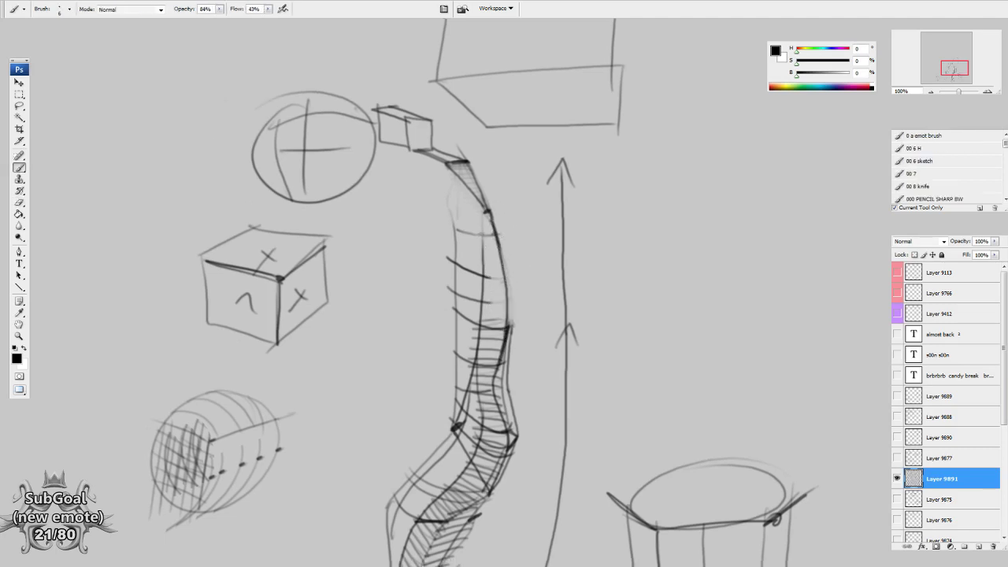
Draw an oval with an outward arrow beside the leg, and sketch diagonal strokes across the hip
{"action": "left_click_drag", "start_coordinate": [556, 381], "coordinate": [556, 367]}
{"action": "mouse_move", "coordinate": [761, 230]}
{"action": "left_mouse_down"}
{"action": "mouse_move", "coordinate": [770, 261]}
{"action": "mouse_move", "coordinate": [744, 229]}
{"action": "left_mouse_up"}
{"action": "left_click_drag", "start_coordinate": [751, 266], "coordinate": [778, 268]}
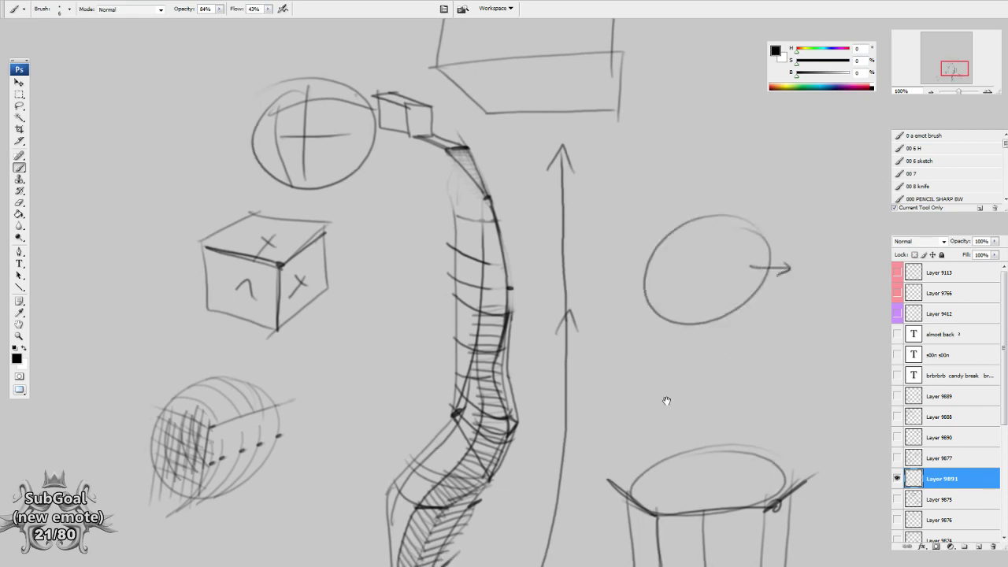
{"action": "mouse_move", "coordinate": [478, 215]}
{"action": "left_mouse_down"}
{"action": "mouse_move", "coordinate": [441, 169]}
{"action": "mouse_move", "coordinate": [459, 229]}
{"action": "left_mouse_up"}
{"action": "left_click_drag", "start_coordinate": [490, 324], "coordinate": [488, 294]}
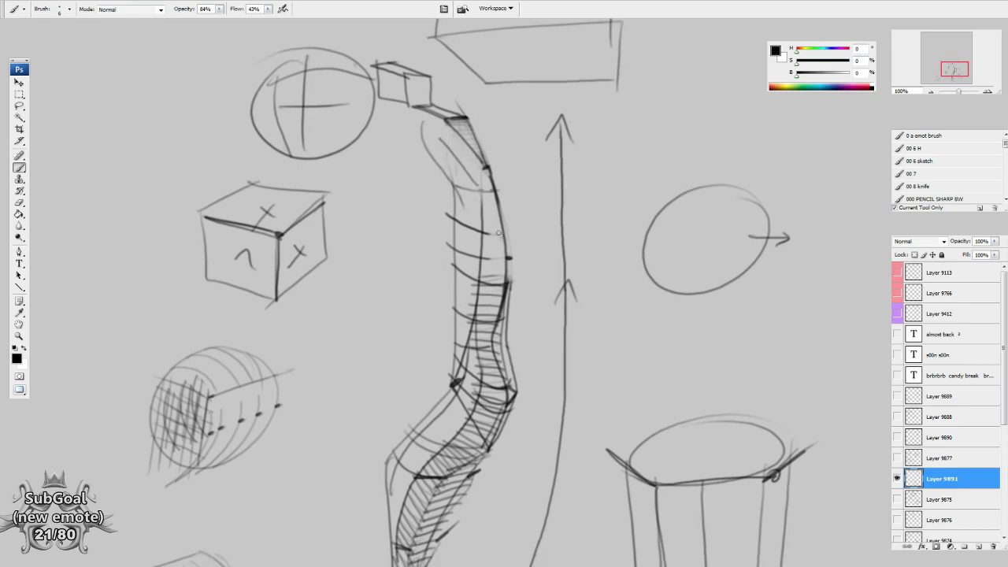
Add a second arrow pointing down at the oval's upper edge
{"action": "left_click_drag", "start_coordinate": [788, 319], "coordinate": [727, 355]}
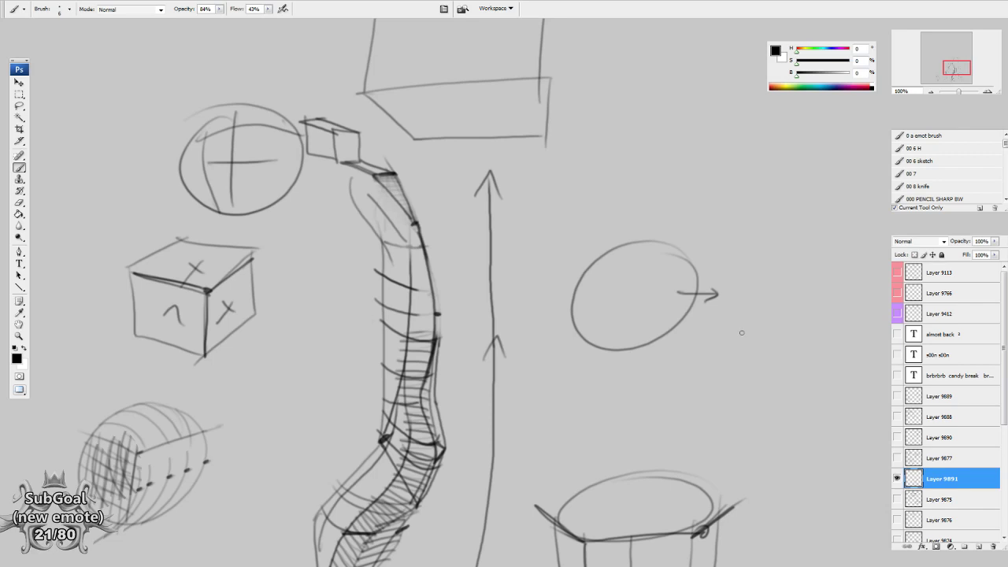
{"action": "left_click_drag", "start_coordinate": [745, 312], "coordinate": [676, 317]}
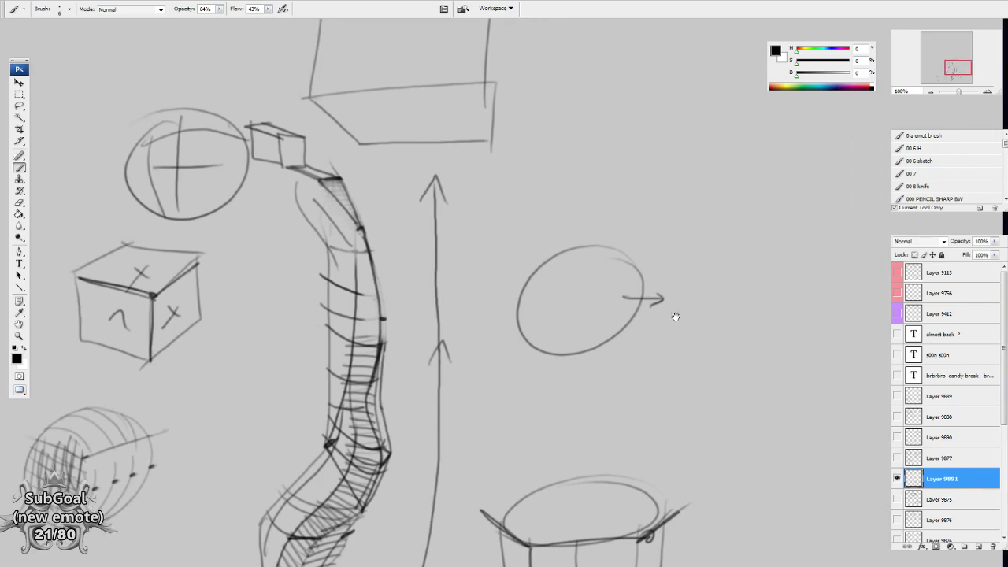
{"action": "left_click_drag", "start_coordinate": [618, 222], "coordinate": [615, 240]}
{"action": "left_click_drag", "start_coordinate": [606, 229], "coordinate": [635, 224]}
Draw two mirrored pairs of curved and straight arrows converging downward in the empty area beside the oval
{"action": "left_click_drag", "start_coordinate": [740, 352], "coordinate": [536, 302]}
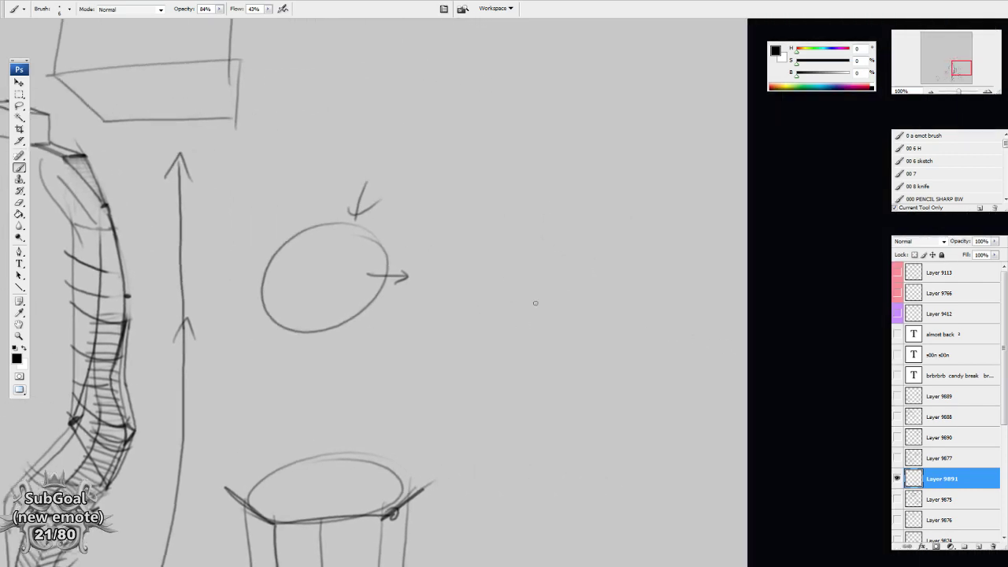
{"action": "left_click_drag", "start_coordinate": [546, 252], "coordinate": [548, 296]}
{"action": "left_click_drag", "start_coordinate": [410, 182], "coordinate": [455, 232]}
{"action": "left_click_drag", "start_coordinate": [638, 142], "coordinate": [582, 241]}
{"action": "left_click_drag", "start_coordinate": [547, 301], "coordinate": [539, 322]}
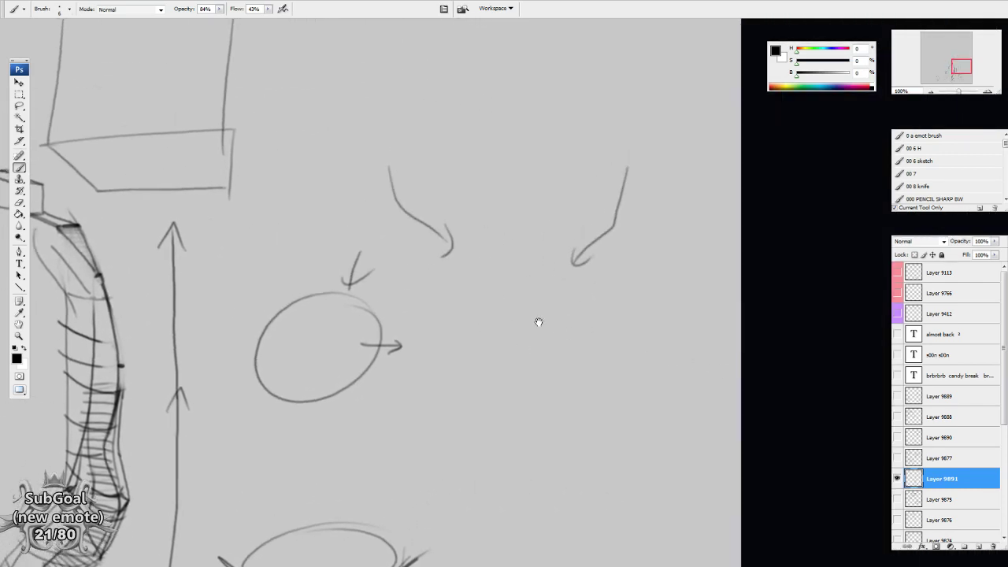
{"action": "mouse_move", "coordinate": [382, 140]}
{"action": "left_mouse_down"}
{"action": "mouse_move", "coordinate": [440, 197]}
{"action": "mouse_move", "coordinate": [461, 252]}
{"action": "left_mouse_up"}
{"action": "left_click_drag", "start_coordinate": [609, 159], "coordinate": [579, 256]}
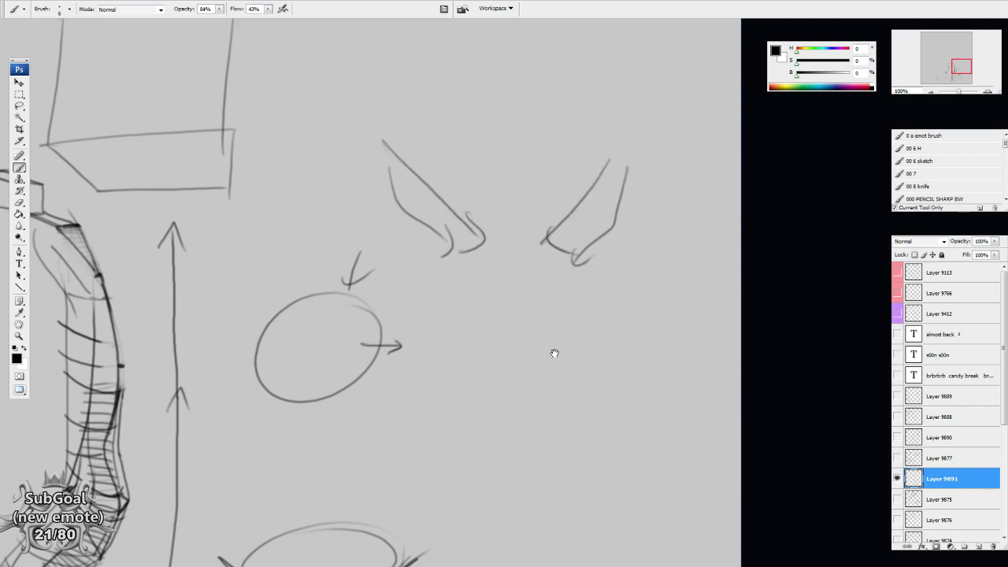
Draw a straight diagonal arrow above the converging arrows and write "90°" beside it
{"action": "left_click_drag", "start_coordinate": [502, 115], "coordinate": [539, 348]}
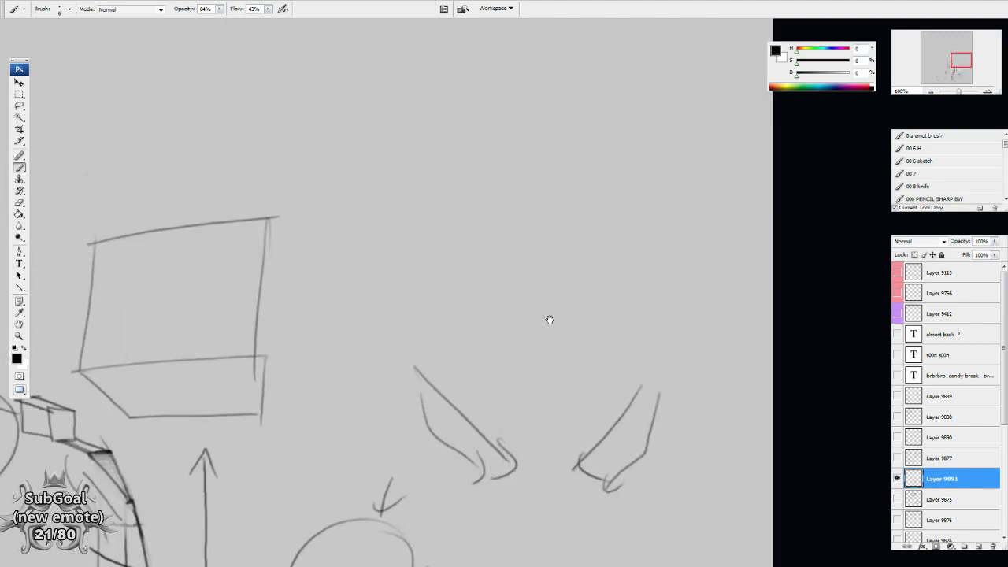
{"action": "left_click_drag", "start_coordinate": [488, 289], "coordinate": [492, 280]}
{"action": "mouse_move", "coordinate": [397, 227]}
{"action": "left_mouse_down"}
{"action": "mouse_move", "coordinate": [495, 275]}
{"action": "mouse_move", "coordinate": [488, 300]}
{"action": "left_mouse_up"}
{"action": "left_click_drag", "start_coordinate": [592, 388], "coordinate": [583, 337]}
{"action": "mouse_move", "coordinate": [584, 259]}
{"action": "left_mouse_down"}
{"action": "mouse_move", "coordinate": [581, 316]}
{"action": "mouse_move", "coordinate": [622, 293]}
{"action": "mouse_move", "coordinate": [608, 263]}
{"action": "left_mouse_up"}
{"action": "left_click_drag", "start_coordinate": [635, 260], "coordinate": [636, 261]}
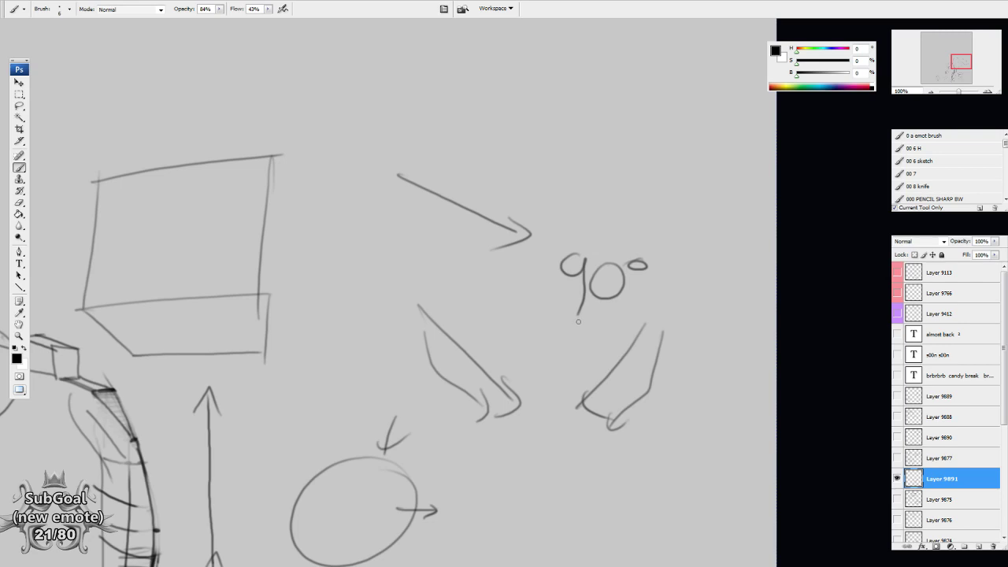
Replace the upper thigh's contours with long diagonal lines running from the hip box down to the outer edge
{"action": "left_click_drag", "start_coordinate": [383, 412], "coordinate": [735, 207]}
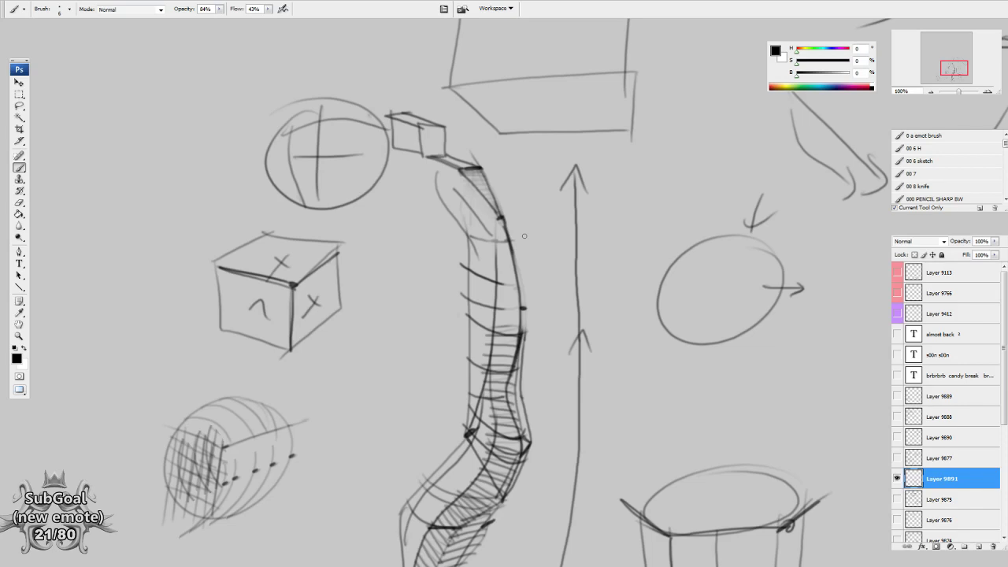
{"action": "mouse_move", "coordinate": [572, 381]}
{"action": "left_mouse_down"}
{"action": "mouse_move", "coordinate": [622, 415]}
{"action": "mouse_move", "coordinate": [586, 294]}
{"action": "left_mouse_up"}
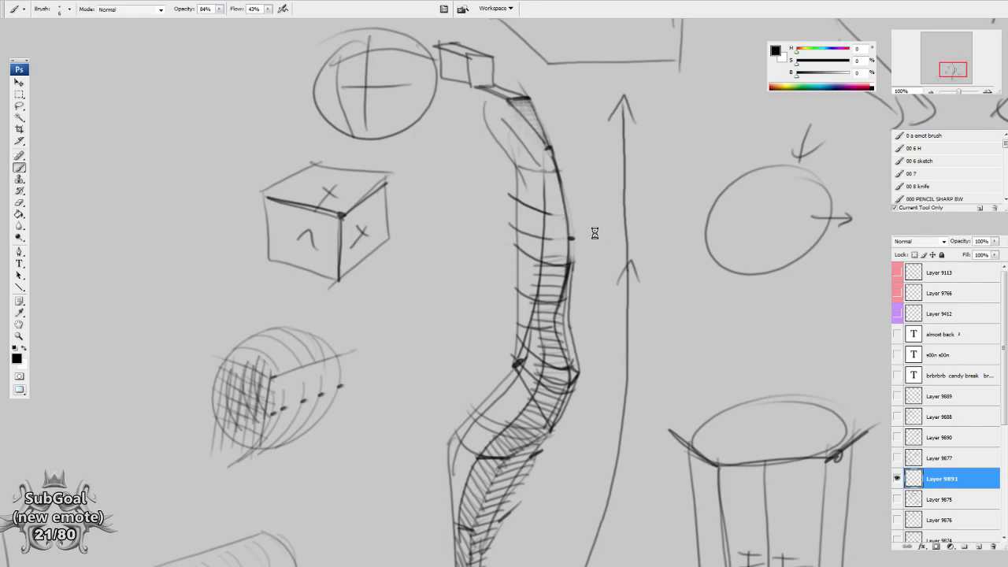
{"action": "left_click_drag", "start_coordinate": [595, 232], "coordinate": [587, 317]}
{"action": "key", "text": "e"}
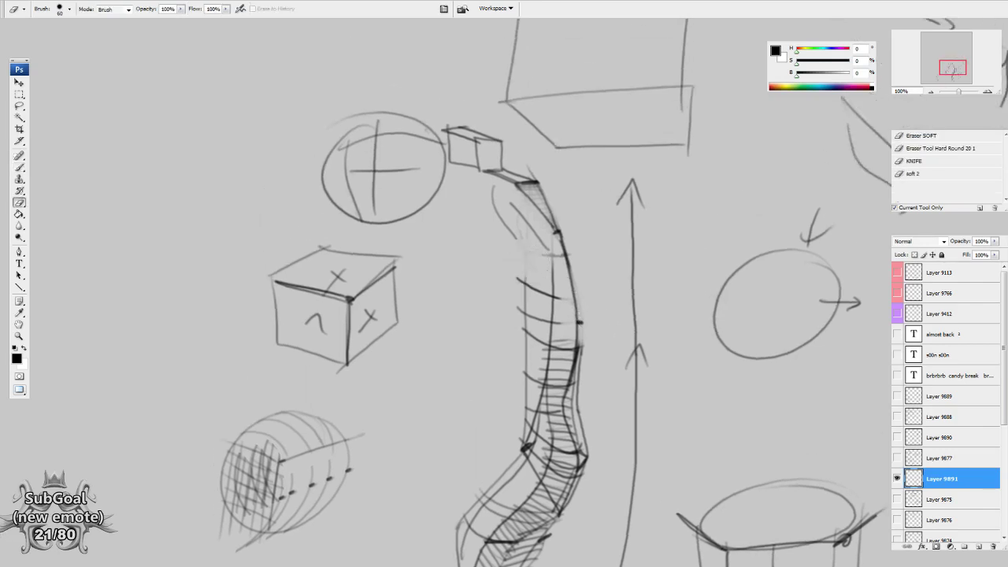
{"action": "key", "text": "b"}
{"action": "left_click_drag", "start_coordinate": [465, 173], "coordinate": [539, 311]}
{"action": "mouse_move", "coordinate": [466, 227]}
{"action": "left_mouse_down"}
{"action": "mouse_move", "coordinate": [550, 280]}
{"action": "mouse_move", "coordinate": [577, 324]}
{"action": "left_mouse_up"}
{"action": "mouse_move", "coordinate": [543, 260]}
{"action": "left_mouse_down"}
{"action": "mouse_move", "coordinate": [529, 222]}
{"action": "mouse_move", "coordinate": [469, 201]}
{"action": "mouse_move", "coordinate": [465, 173]}
{"action": "left_mouse_up"}
{"action": "key", "text": "e"}
{"action": "key", "text": "b"}
Sketch a narrow upright plane beside the oval, with a curved outline bulging outward and an angled base
{"action": "mouse_move", "coordinate": [639, 349]}
{"action": "left_mouse_down"}
{"action": "mouse_move", "coordinate": [570, 291]}
{"action": "mouse_move", "coordinate": [518, 270]}
{"action": "left_mouse_up"}
{"action": "left_click_drag", "start_coordinate": [715, 287], "coordinate": [602, 331]}
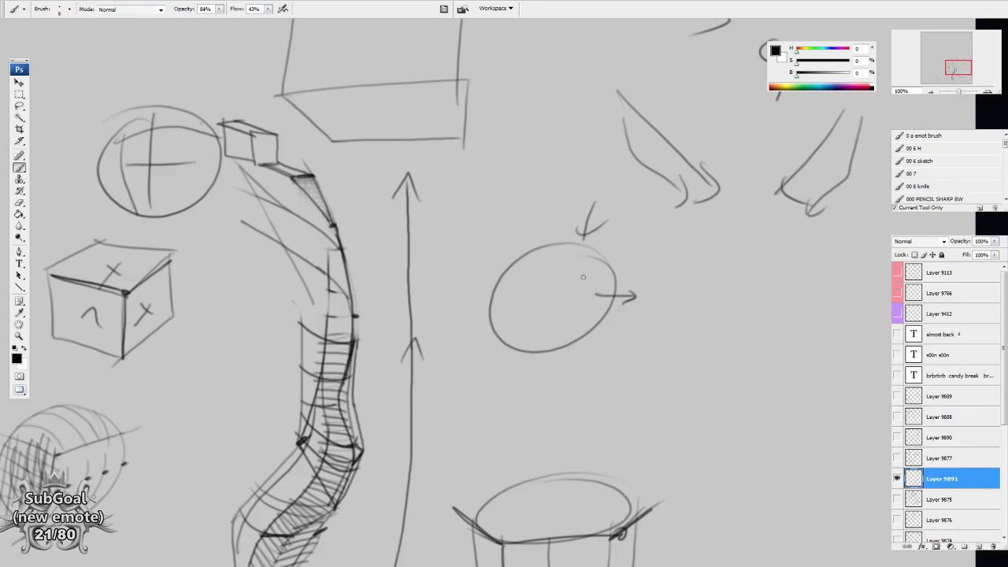
{"action": "left_click_drag", "start_coordinate": [611, 253], "coordinate": [622, 283]}
{"action": "mouse_move", "coordinate": [706, 453]}
{"action": "left_mouse_down"}
{"action": "mouse_move", "coordinate": [666, 383]}
{"action": "mouse_move", "coordinate": [573, 362]}
{"action": "left_mouse_up"}
{"action": "mouse_move", "coordinate": [555, 203]}
{"action": "left_mouse_down"}
{"action": "mouse_move", "coordinate": [589, 347]}
{"action": "mouse_move", "coordinate": [636, 254]}
{"action": "mouse_move", "coordinate": [652, 389]}
{"action": "left_mouse_up"}
{"action": "mouse_move", "coordinate": [576, 356]}
{"action": "left_mouse_down"}
{"action": "mouse_move", "coordinate": [666, 394]}
{"action": "mouse_move", "coordinate": [650, 303]}
{"action": "mouse_move", "coordinate": [608, 386]}
{"action": "mouse_move", "coordinate": [618, 434]}
{"action": "left_mouse_up"}
{"action": "left_click_drag", "start_coordinate": [575, 161], "coordinate": [563, 256]}
{"action": "left_click_drag", "start_coordinate": [524, 158], "coordinate": [575, 175]}
{"action": "left_click_drag", "start_coordinate": [545, 161], "coordinate": [539, 272]}
{"action": "left_click_drag", "start_coordinate": [569, 236], "coordinate": [556, 303]}
{"action": "mouse_move", "coordinate": [567, 216]}
{"action": "left_mouse_down"}
{"action": "mouse_move", "coordinate": [587, 212]}
{"action": "mouse_move", "coordinate": [580, 222]}
{"action": "left_mouse_up"}
{"action": "mouse_move", "coordinate": [563, 158]}
{"action": "left_mouse_down"}
{"action": "mouse_move", "coordinate": [536, 217]}
{"action": "mouse_move", "coordinate": [521, 192]}
{"action": "mouse_move", "coordinate": [529, 172]}
{"action": "mouse_move", "coordinate": [547, 206]}
{"action": "left_mouse_up"}
{"action": "left_click_drag", "start_coordinate": [598, 296], "coordinate": [567, 259]}
Sketch a front-view block beside it with a top line, vertical plane divisions, a central edge and diagonal strokes
{"action": "key", "text": "e"}
{"action": "key", "text": "b"}
{"action": "left_click_drag", "start_coordinate": [586, 198], "coordinate": [583, 262]}
{"action": "left_click_drag", "start_coordinate": [674, 270], "coordinate": [624, 324]}
{"action": "left_click_drag", "start_coordinate": [614, 180], "coordinate": [599, 263]}
{"action": "left_click_drag", "start_coordinate": [598, 189], "coordinate": [687, 177]}
{"action": "left_click_drag", "start_coordinate": [706, 181], "coordinate": [697, 288]}
{"action": "mouse_move", "coordinate": [600, 263]}
{"action": "left_mouse_down"}
{"action": "mouse_move", "coordinate": [622, 315]}
{"action": "mouse_move", "coordinate": [673, 312]}
{"action": "left_mouse_up"}
{"action": "mouse_move", "coordinate": [697, 290]}
{"action": "left_mouse_down"}
{"action": "mouse_move", "coordinate": [679, 331]}
{"action": "mouse_move", "coordinate": [674, 314]}
{"action": "left_mouse_up"}
{"action": "left_click_drag", "start_coordinate": [660, 167], "coordinate": [651, 333]}
{"action": "left_click_drag", "start_coordinate": [627, 183], "coordinate": [629, 323]}
{"action": "left_click_drag", "start_coordinate": [688, 178], "coordinate": [678, 281]}
{"action": "left_click_drag", "start_coordinate": [608, 163], "coordinate": [719, 169]}
{"action": "mouse_move", "coordinate": [658, 190]}
{"action": "left_mouse_down"}
{"action": "mouse_move", "coordinate": [672, 181]}
{"action": "mouse_move", "coordinate": [663, 189]}
{"action": "left_mouse_up"}
{"action": "mouse_move", "coordinate": [577, 186]}
{"action": "left_mouse_down"}
{"action": "mouse_move", "coordinate": [717, 180]}
{"action": "mouse_move", "coordinate": [699, 230]}
{"action": "left_mouse_up"}
Add inward arrows and outer side lines to the plane sketches, and draw circular heads with eyes above them
{"action": "left_click_drag", "start_coordinate": [442, 277], "coordinate": [481, 275]}
{"action": "left_click_drag", "start_coordinate": [579, 217], "coordinate": [606, 217]}
{"action": "left_click_drag", "start_coordinate": [605, 218], "coordinate": [597, 225]}
{"action": "left_click_drag", "start_coordinate": [621, 354], "coordinate": [614, 347]}
{"action": "left_click_drag", "start_coordinate": [575, 174], "coordinate": [587, 319]}
{"action": "left_click_drag", "start_coordinate": [745, 167], "coordinate": [728, 331]}
{"action": "mouse_move", "coordinate": [671, 131]}
{"action": "left_mouse_down"}
{"action": "mouse_move", "coordinate": [693, 86]}
{"action": "mouse_move", "coordinate": [671, 134]}
{"action": "left_mouse_up"}
{"action": "left_click_drag", "start_coordinate": [633, 103], "coordinate": [679, 101]}
{"action": "mouse_move", "coordinate": [471, 168]}
{"action": "left_mouse_down"}
{"action": "mouse_move", "coordinate": [427, 114]}
{"action": "mouse_move", "coordinate": [472, 169]}
{"action": "mouse_move", "coordinate": [471, 143]}
{"action": "left_mouse_up"}
Fill the block with downward arrows and diagonal hatching, and darken its central vertical line
{"action": "mouse_move", "coordinate": [670, 282]}
{"action": "left_mouse_down"}
{"action": "mouse_move", "coordinate": [624, 332]}
{"action": "mouse_move", "coordinate": [600, 299]}
{"action": "mouse_move", "coordinate": [567, 359]}
{"action": "mouse_move", "coordinate": [619, 340]}
{"action": "left_mouse_up"}
{"action": "mouse_move", "coordinate": [639, 294]}
{"action": "left_mouse_down"}
{"action": "mouse_move", "coordinate": [631, 346]}
{"action": "mouse_move", "coordinate": [644, 347]}
{"action": "left_mouse_up"}
{"action": "left_click_drag", "start_coordinate": [597, 219], "coordinate": [601, 320]}
{"action": "left_click_drag", "start_coordinate": [629, 220], "coordinate": [627, 306]}
{"action": "left_click_drag", "start_coordinate": [574, 226], "coordinate": [570, 305]}
{"action": "left_click_drag", "start_coordinate": [590, 406], "coordinate": [580, 376]}
{"action": "left_click_drag", "start_coordinate": [560, 205], "coordinate": [600, 238]}
{"action": "mouse_move", "coordinate": [573, 196]}
{"action": "left_mouse_down"}
{"action": "mouse_move", "coordinate": [603, 226]}
{"action": "mouse_move", "coordinate": [559, 228]}
{"action": "mouse_move", "coordinate": [595, 265]}
{"action": "mouse_move", "coordinate": [595, 289]}
{"action": "left_mouse_up"}
{"action": "mouse_move", "coordinate": [606, 198]}
{"action": "left_mouse_down"}
{"action": "mouse_move", "coordinate": [604, 408]}
{"action": "mouse_move", "coordinate": [605, 380]}
{"action": "left_mouse_up"}
{"action": "left_click_drag", "start_coordinate": [615, 190], "coordinate": [598, 428]}
{"action": "left_click_drag", "start_coordinate": [574, 406], "coordinate": [580, 389]}
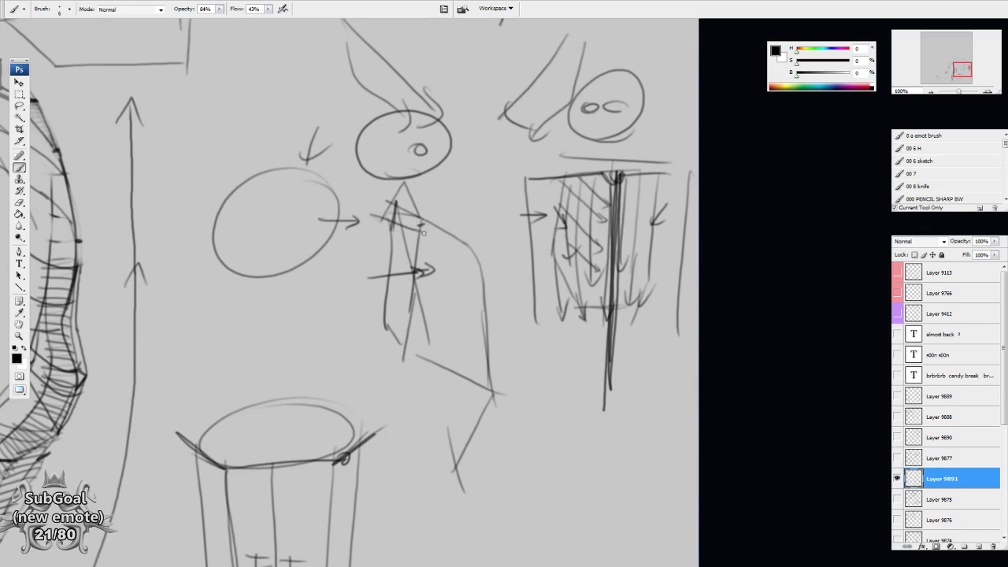
Fan arrows outward from the upright plane toward the curved outline and mark the outline's upper edge with short ticks
{"action": "mouse_move", "coordinate": [418, 265]}
{"action": "left_mouse_down"}
{"action": "mouse_move", "coordinate": [446, 241]}
{"action": "mouse_move", "coordinate": [471, 255]}
{"action": "mouse_move", "coordinate": [464, 294]}
{"action": "left_mouse_up"}
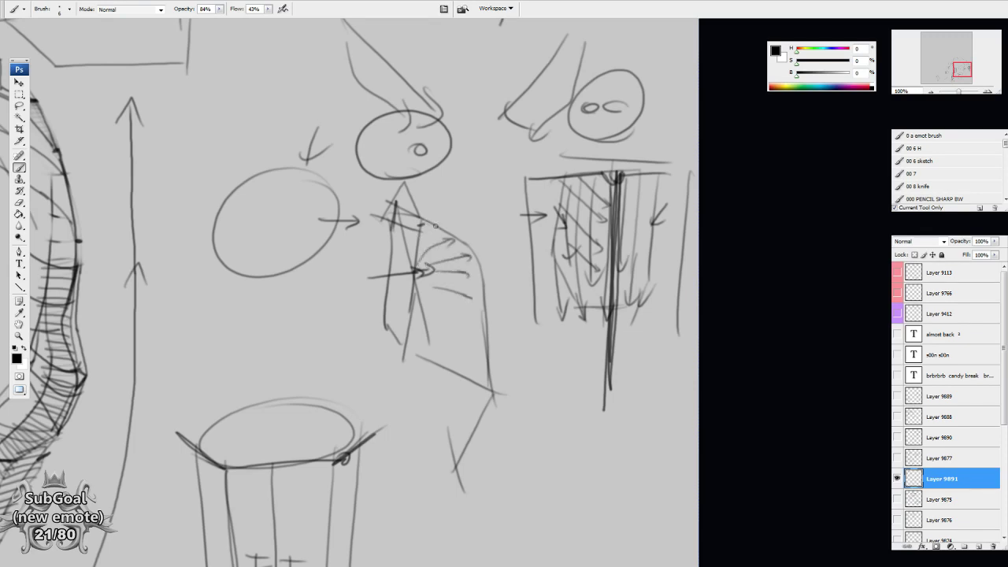
{"action": "left_click_drag", "start_coordinate": [480, 292], "coordinate": [574, 298]}
{"action": "left_click_drag", "start_coordinate": [495, 251], "coordinate": [504, 220]}
{"action": "left_click_drag", "start_coordinate": [574, 290], "coordinate": [566, 285]}
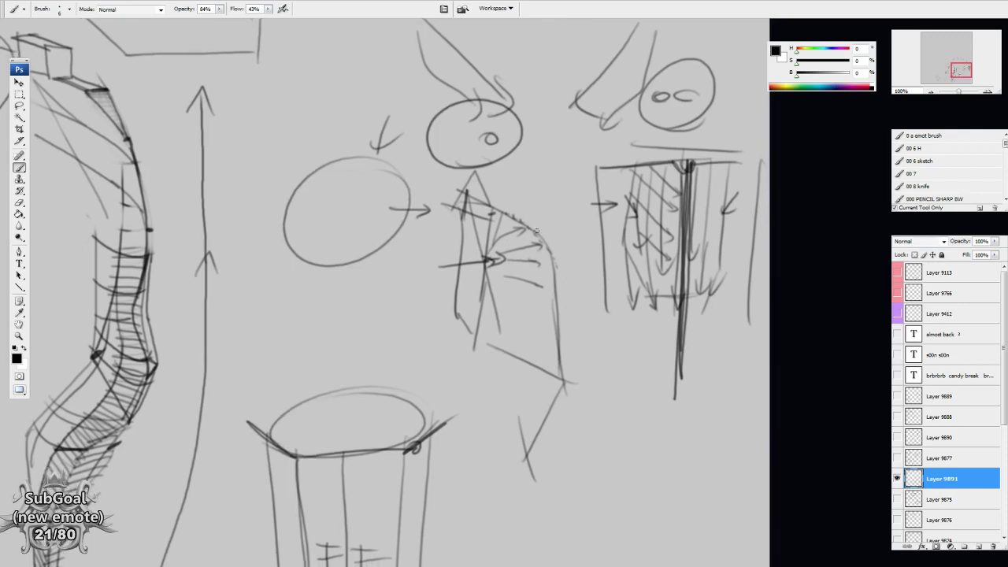
{"action": "left_click_drag", "start_coordinate": [490, 284], "coordinate": [543, 318]}
{"action": "left_click_drag", "start_coordinate": [505, 290], "coordinate": [548, 347]}
{"action": "left_click_drag", "start_coordinate": [538, 340], "coordinate": [551, 350]}
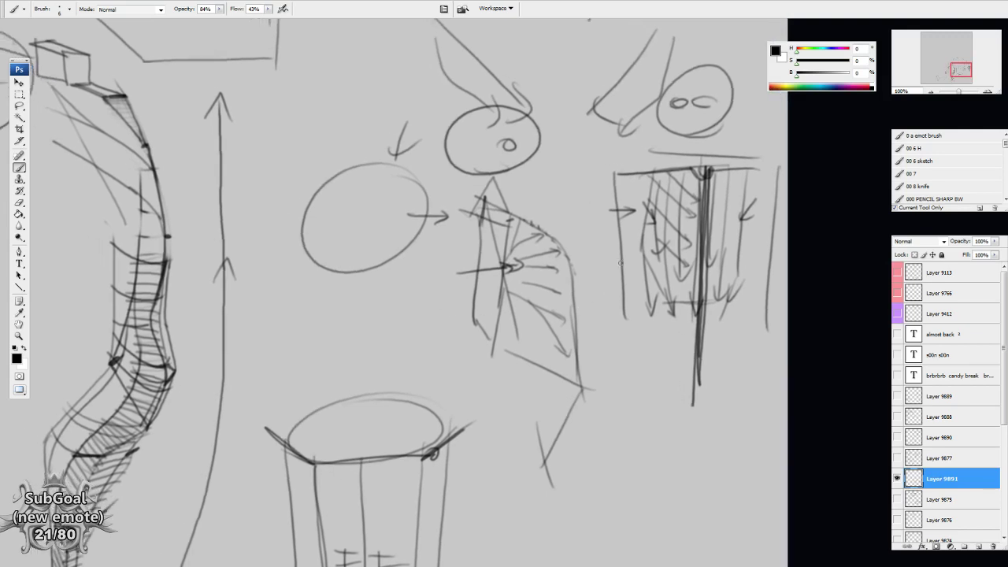
{"action": "left_click_drag", "start_coordinate": [649, 386], "coordinate": [665, 367]}
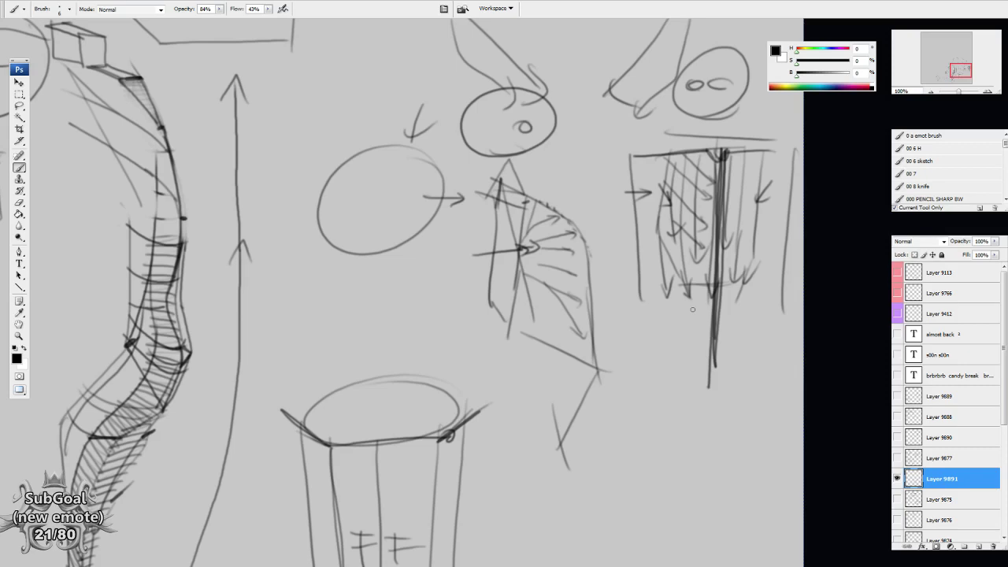
Place scattered dots across the oval beside the leg to mark points on its surface
{"action": "left_click_drag", "start_coordinate": [265, 292], "coordinate": [774, 248]}
{"action": "left_click_drag", "start_coordinate": [388, 185], "coordinate": [473, 445]}
{"action": "left_click_drag", "start_coordinate": [695, 279], "coordinate": [550, 277]}
{"action": "left_click_drag", "start_coordinate": [789, 404], "coordinate": [780, 396]}
{"action": "left_click_drag", "start_coordinate": [691, 378], "coordinate": [690, 373]}
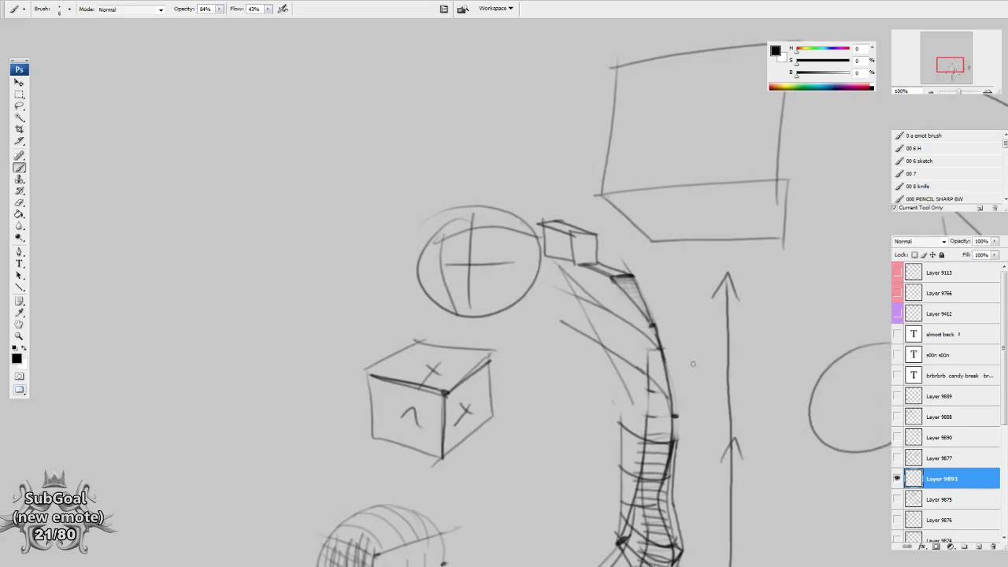
{"action": "left_click_drag", "start_coordinate": [761, 390], "coordinate": [697, 363]}
{"action": "left_click_drag", "start_coordinate": [813, 401], "coordinate": [557, 328]}
{"action": "left_click", "coordinate": [560, 253]}
{"action": "left_click", "coordinate": [556, 278]}
{"action": "left_click", "coordinate": [555, 303]}
{"action": "left_click", "coordinate": [533, 264]}
{"action": "left_click", "coordinate": [521, 282]}
{"action": "left_click", "coordinate": [516, 302]}
{"action": "left_click_drag", "start_coordinate": [514, 327], "coordinate": [522, 331]}
Draw short arrows radiating outward from the oval's dots and edge, with a long double-ended arrow across the middle
{"action": "mouse_move", "coordinate": [560, 244]}
{"action": "left_mouse_down"}
{"action": "mouse_move", "coordinate": [561, 206]}
{"action": "mouse_move", "coordinate": [565, 216]}
{"action": "left_mouse_up"}
{"action": "left_click_drag", "start_coordinate": [540, 250], "coordinate": [524, 217]}
{"action": "mouse_move", "coordinate": [523, 234]}
{"action": "left_mouse_down"}
{"action": "mouse_move", "coordinate": [523, 213]}
{"action": "mouse_move", "coordinate": [534, 229]}
{"action": "left_mouse_up"}
{"action": "left_click_drag", "start_coordinate": [534, 264], "coordinate": [502, 250]}
{"action": "mouse_move", "coordinate": [502, 261]}
{"action": "left_mouse_down"}
{"action": "mouse_move", "coordinate": [514, 286]}
{"action": "mouse_move", "coordinate": [487, 279]}
{"action": "mouse_move", "coordinate": [509, 304]}
{"action": "mouse_move", "coordinate": [477, 306]}
{"action": "mouse_move", "coordinate": [511, 329]}
{"action": "mouse_move", "coordinate": [485, 341]}
{"action": "left_mouse_up"}
{"action": "mouse_move", "coordinate": [488, 337]}
{"action": "left_mouse_down"}
{"action": "mouse_move", "coordinate": [498, 343]}
{"action": "mouse_move", "coordinate": [536, 324]}
{"action": "left_mouse_up"}
{"action": "mouse_move", "coordinate": [485, 282]}
{"action": "left_mouse_down"}
{"action": "mouse_move", "coordinate": [472, 286]}
{"action": "mouse_move", "coordinate": [640, 284]}
{"action": "mouse_move", "coordinate": [411, 291]}
{"action": "mouse_move", "coordinate": [448, 310]}
{"action": "left_mouse_up"}
{"action": "mouse_move", "coordinate": [512, 298]}
{"action": "left_mouse_down"}
{"action": "mouse_move", "coordinate": [493, 317]}
{"action": "mouse_move", "coordinate": [579, 312]}
{"action": "left_mouse_up"}
{"action": "mouse_move", "coordinate": [605, 294]}
{"action": "left_mouse_down"}
{"action": "mouse_move", "coordinate": [601, 310]}
{"action": "mouse_move", "coordinate": [587, 282]}
{"action": "mouse_move", "coordinate": [601, 273]}
{"action": "left_mouse_up"}
{"action": "mouse_move", "coordinate": [592, 270]}
{"action": "left_mouse_down"}
{"action": "mouse_move", "coordinate": [603, 277]}
{"action": "mouse_move", "coordinate": [597, 263]}
{"action": "left_mouse_up"}
{"action": "mouse_move", "coordinate": [582, 260]}
{"action": "left_mouse_down"}
{"action": "mouse_move", "coordinate": [588, 245]}
{"action": "mouse_move", "coordinate": [582, 252]}
{"action": "left_mouse_up"}
{"action": "left_click_drag", "start_coordinate": [572, 246], "coordinate": [546, 228]}
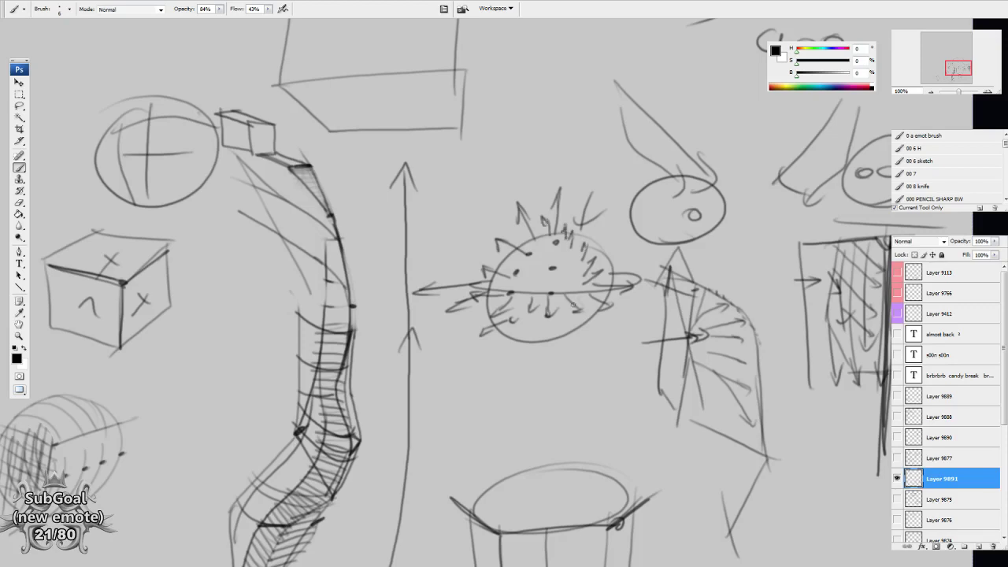
Add more outward arrows and a curved stroke to the oval's upper half, and hatch the narrow side plane at the knee
{"action": "mouse_move", "coordinate": [531, 288]}
{"action": "left_mouse_down"}
{"action": "mouse_move", "coordinate": [532, 274]}
{"action": "mouse_move", "coordinate": [575, 241]}
{"action": "mouse_move", "coordinate": [603, 238]}
{"action": "mouse_move", "coordinate": [513, 269]}
{"action": "mouse_move", "coordinate": [521, 263]}
{"action": "left_mouse_up"}
{"action": "left_click_drag", "start_coordinate": [543, 265], "coordinate": [542, 236]}
{"action": "left_click_drag", "start_coordinate": [537, 251], "coordinate": [567, 227]}
{"action": "left_click_drag", "start_coordinate": [563, 235], "coordinate": [572, 227]}
{"action": "mouse_move", "coordinate": [589, 427]}
{"action": "left_mouse_down"}
{"action": "mouse_move", "coordinate": [558, 382]}
{"action": "mouse_move", "coordinate": [672, 410]}
{"action": "mouse_move", "coordinate": [583, 299]}
{"action": "mouse_move", "coordinate": [551, 315]}
{"action": "mouse_move", "coordinate": [540, 344]}
{"action": "mouse_move", "coordinate": [561, 360]}
{"action": "mouse_move", "coordinate": [404, 314]}
{"action": "mouse_move", "coordinate": [358, 200]}
{"action": "mouse_move", "coordinate": [381, 257]}
{"action": "mouse_move", "coordinate": [531, 314]}
{"action": "mouse_move", "coordinate": [540, 339]}
{"action": "left_mouse_up"}
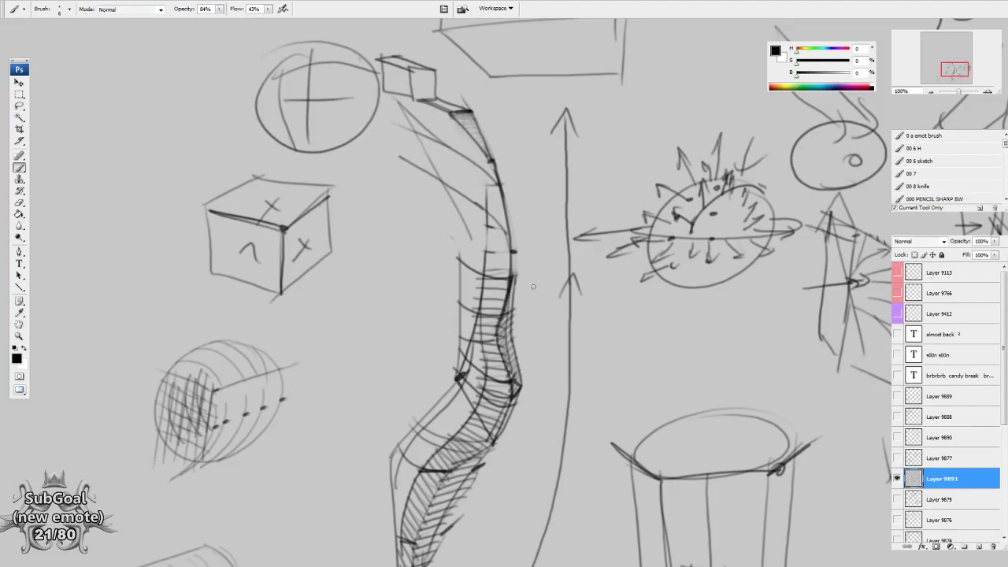
{"action": "left_click_drag", "start_coordinate": [507, 312], "coordinate": [501, 416]}
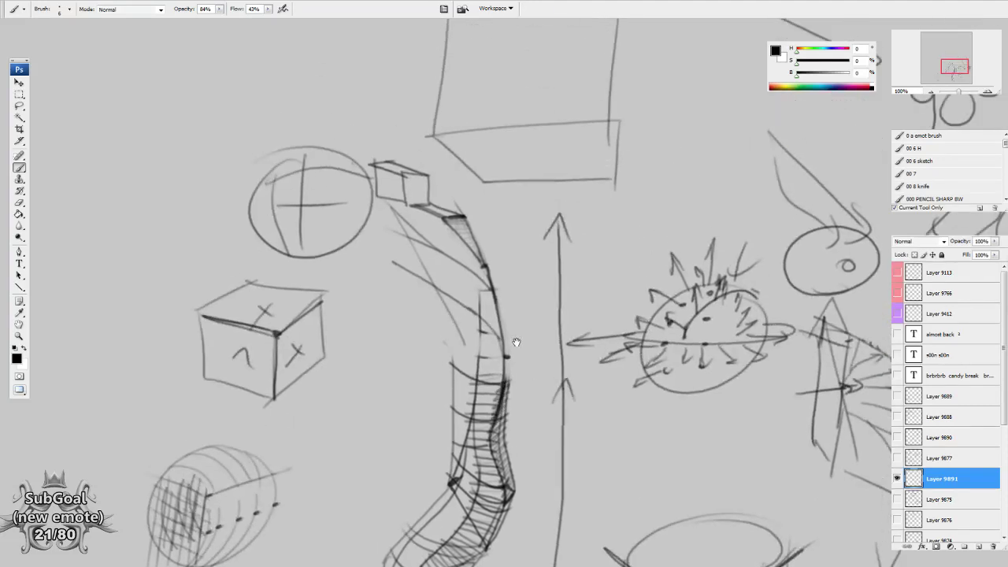
Hatch the thigh's upper planes with slanted contour strokes and draw a curved inner edge down to the knee
{"action": "mouse_move", "coordinate": [482, 329]}
{"action": "left_mouse_down"}
{"action": "mouse_move", "coordinate": [489, 354]}
{"action": "mouse_move", "coordinate": [509, 327]}
{"action": "mouse_move", "coordinate": [473, 327]}
{"action": "mouse_move", "coordinate": [491, 306]}
{"action": "mouse_move", "coordinate": [487, 294]}
{"action": "mouse_move", "coordinate": [429, 287]}
{"action": "mouse_move", "coordinate": [461, 264]}
{"action": "mouse_move", "coordinate": [408, 260]}
{"action": "mouse_move", "coordinate": [387, 234]}
{"action": "mouse_move", "coordinate": [403, 284]}
{"action": "left_mouse_up"}
{"action": "mouse_move", "coordinate": [490, 276]}
{"action": "left_mouse_down"}
{"action": "mouse_move", "coordinate": [485, 250]}
{"action": "mouse_move", "coordinate": [452, 262]}
{"action": "mouse_move", "coordinate": [465, 228]}
{"action": "mouse_move", "coordinate": [438, 241]}
{"action": "mouse_move", "coordinate": [426, 238]}
{"action": "mouse_move", "coordinate": [437, 219]}
{"action": "mouse_move", "coordinate": [393, 202]}
{"action": "left_mouse_up"}
{"action": "left_click_drag", "start_coordinate": [573, 434], "coordinate": [541, 313]}
{"action": "left_click_drag", "start_coordinate": [419, 187], "coordinate": [447, 258]}
{"action": "left_click_drag", "start_coordinate": [394, 171], "coordinate": [436, 272]}
{"action": "left_click_drag", "start_coordinate": [400, 204], "coordinate": [422, 322]}
{"action": "mouse_move", "coordinate": [770, 374]}
{"action": "left_mouse_down"}
{"action": "mouse_move", "coordinate": [785, 383]}
{"action": "mouse_move", "coordinate": [455, 468]}
{"action": "left_mouse_up"}
{"action": "left_click_drag", "start_coordinate": [561, 157], "coordinate": [608, 387]}
{"action": "mouse_move", "coordinate": [349, 313]}
{"action": "left_mouse_down"}
{"action": "mouse_move", "coordinate": [387, 189]}
{"action": "mouse_move", "coordinate": [477, 3]}
{"action": "left_mouse_up"}
{"action": "left_click_drag", "start_coordinate": [457, 418], "coordinate": [544, 95]}
{"action": "mouse_move", "coordinate": [404, 175]}
{"action": "left_mouse_down"}
{"action": "mouse_move", "coordinate": [447, 391]}
{"action": "mouse_move", "coordinate": [447, 382]}
{"action": "mouse_move", "coordinate": [436, 427]}
{"action": "left_mouse_up"}
{"action": "mouse_move", "coordinate": [355, 392]}
{"action": "left_mouse_down"}
{"action": "mouse_move", "coordinate": [349, 444]}
{"action": "mouse_move", "coordinate": [357, 354]}
{"action": "mouse_move", "coordinate": [354, 384]}
{"action": "left_mouse_up"}
{"action": "mouse_move", "coordinate": [379, 337]}
{"action": "left_mouse_down"}
{"action": "mouse_move", "coordinate": [364, 367]}
{"action": "mouse_move", "coordinate": [381, 352]}
{"action": "left_mouse_up"}
{"action": "left_click_drag", "start_coordinate": [362, 354], "coordinate": [353, 365]}
{"action": "left_click_drag", "start_coordinate": [398, 308], "coordinate": [356, 364]}
{"action": "left_click_drag", "start_coordinate": [390, 330], "coordinate": [385, 349]}
{"action": "mouse_move", "coordinate": [396, 309]}
{"action": "left_mouse_down"}
{"action": "mouse_move", "coordinate": [386, 346]}
{"action": "mouse_move", "coordinate": [397, 333]}
{"action": "left_mouse_up"}
{"action": "mouse_move", "coordinate": [419, 288]}
{"action": "left_mouse_down"}
{"action": "mouse_move", "coordinate": [409, 315]}
{"action": "mouse_move", "coordinate": [417, 398]}
{"action": "mouse_move", "coordinate": [427, 357]}
{"action": "left_mouse_up"}
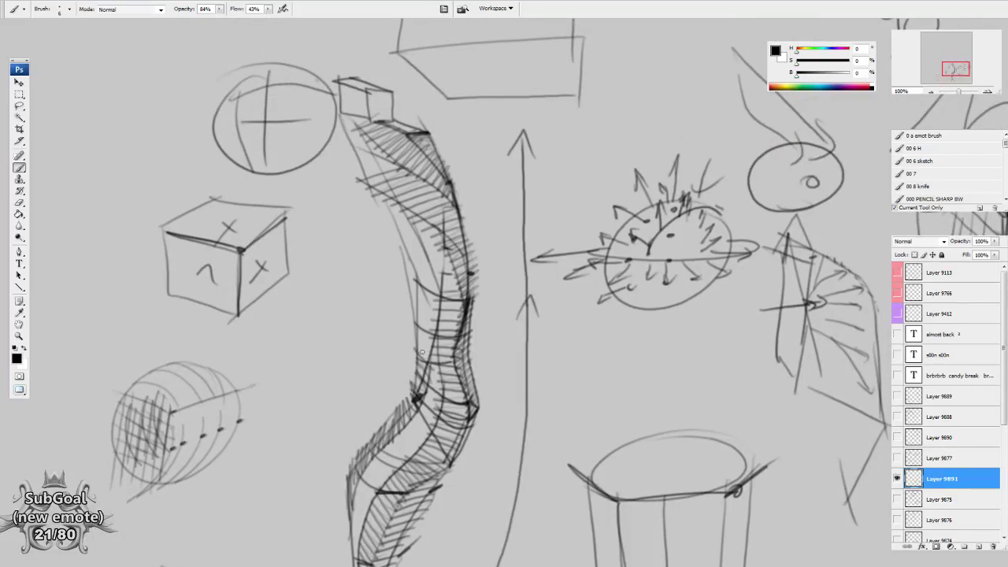
Hatch the thigh's inner side plane with short slanted strokes from the hip down to the knee
{"action": "left_click_drag", "start_coordinate": [423, 349], "coordinate": [644, 117]}
{"action": "left_click_drag", "start_coordinate": [605, 204], "coordinate": [386, 420]}
{"action": "mouse_move", "coordinate": [572, 315]}
{"action": "left_mouse_down"}
{"action": "mouse_move", "coordinate": [554, 421]}
{"action": "mouse_move", "coordinate": [500, 424]}
{"action": "mouse_move", "coordinate": [504, 382]}
{"action": "mouse_move", "coordinate": [481, 329]}
{"action": "left_mouse_up"}
{"action": "mouse_move", "coordinate": [495, 375]}
{"action": "left_mouse_down"}
{"action": "mouse_move", "coordinate": [520, 366]}
{"action": "mouse_move", "coordinate": [472, 325]}
{"action": "mouse_move", "coordinate": [507, 333]}
{"action": "mouse_move", "coordinate": [474, 311]}
{"action": "mouse_move", "coordinate": [498, 288]}
{"action": "mouse_move", "coordinate": [427, 215]}
{"action": "left_mouse_up"}
{"action": "scroll", "coordinate": [579, 322], "scroll_direction": "down", "scroll_amount": 5}
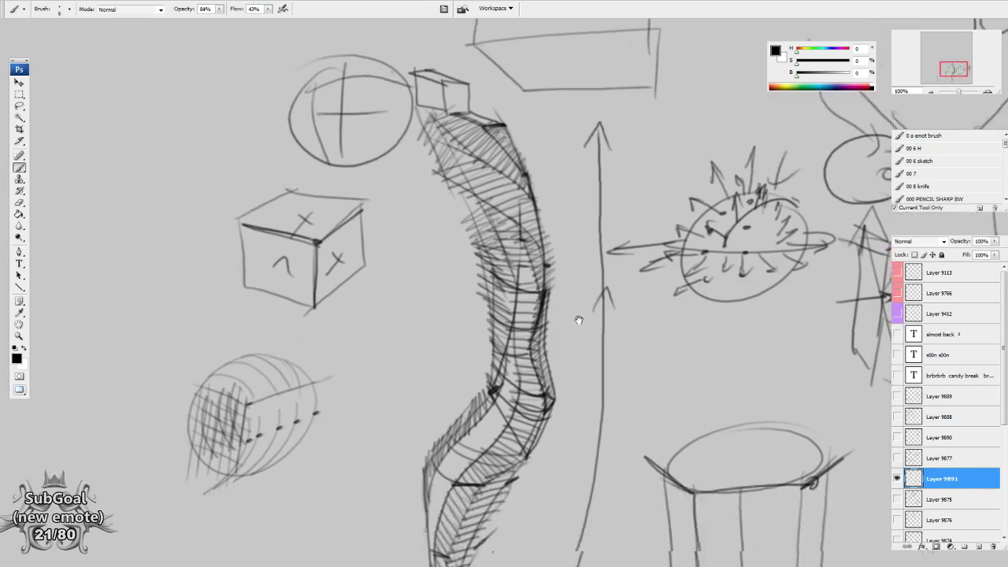
Extend the hatching across the lower leg's planes, from below the knee down through the calf
{"action": "scroll", "coordinate": [567, 349], "scroll_direction": "down", "scroll_amount": 2}
{"action": "mouse_move", "coordinate": [436, 490]}
{"action": "left_mouse_down"}
{"action": "mouse_move", "coordinate": [438, 425]}
{"action": "mouse_move", "coordinate": [456, 383]}
{"action": "mouse_move", "coordinate": [525, 299]}
{"action": "left_mouse_up"}
{"action": "scroll", "coordinate": [534, 479], "scroll_direction": "down", "scroll_amount": 5}
{"action": "mouse_move", "coordinate": [535, 250]}
{"action": "left_mouse_down"}
{"action": "mouse_move", "coordinate": [485, 331]}
{"action": "mouse_move", "coordinate": [474, 457]}
{"action": "mouse_move", "coordinate": [467, 383]}
{"action": "mouse_move", "coordinate": [464, 452]}
{"action": "mouse_move", "coordinate": [473, 410]}
{"action": "left_mouse_up"}
{"action": "scroll", "coordinate": [474, 457], "scroll_direction": "down", "scroll_amount": 2}
{"action": "mouse_move", "coordinate": [681, 292]}
{"action": "left_mouse_down"}
{"action": "mouse_move", "coordinate": [546, 496]}
{"action": "mouse_move", "coordinate": [669, 418]}
{"action": "left_mouse_up"}
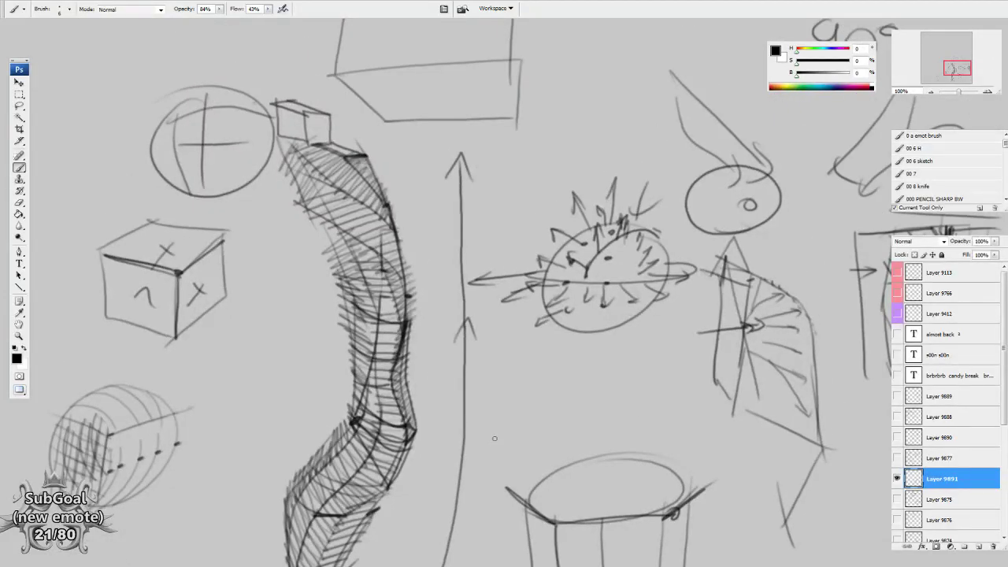
View the whole page of form studies and check the neighbouring layers by toggling Layers 9891, 9877 and 9875
{"action": "left_click_drag", "start_coordinate": [495, 438], "coordinate": [375, 308]}
{"action": "key", "text": "ctrl+minus"}
{"action": "key", "text": "ctrl+minus"}
{"action": "key", "text": "ctrl+minus"}
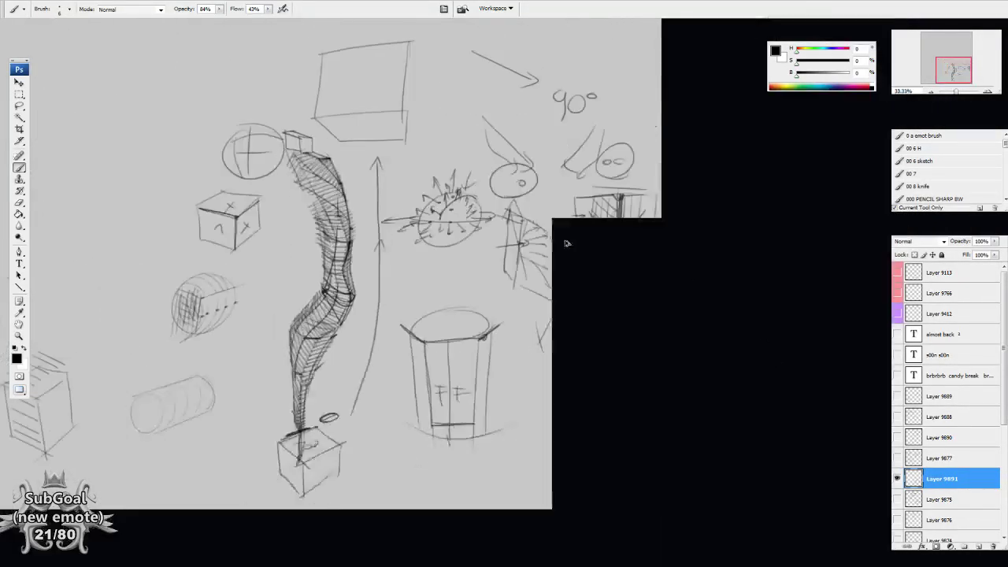
{"action": "key", "text": "Tab"}
{"action": "key", "text": "Tab"}
{"action": "left_click", "coordinate": [897, 478]}
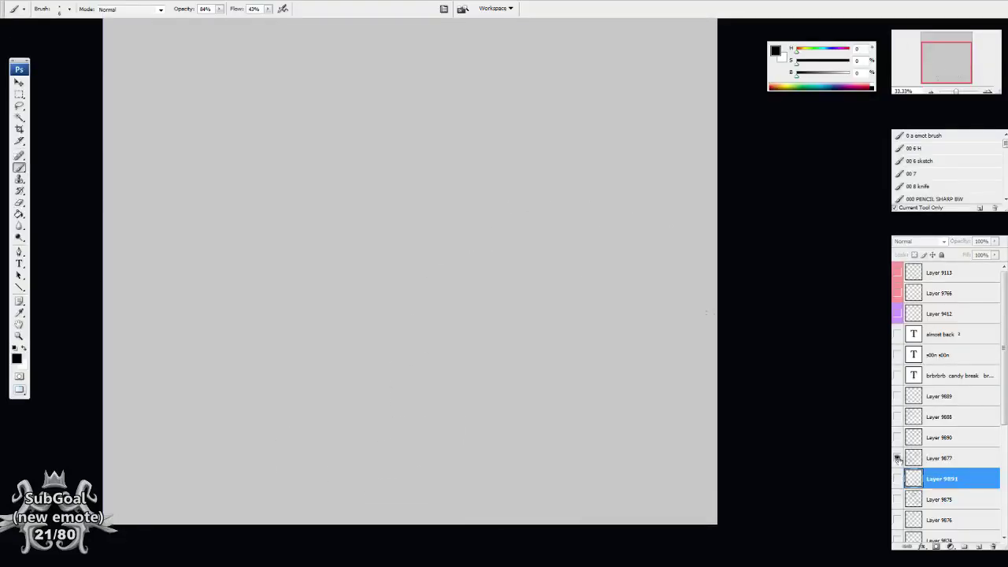
{"action": "left_click", "coordinate": [897, 459]}
{"action": "left_click", "coordinate": [897, 501]}
{"action": "left_click", "coordinate": [898, 501]}
{"action": "left_click", "coordinate": [897, 501]}
{"action": "left_click", "coordinate": [898, 478]}
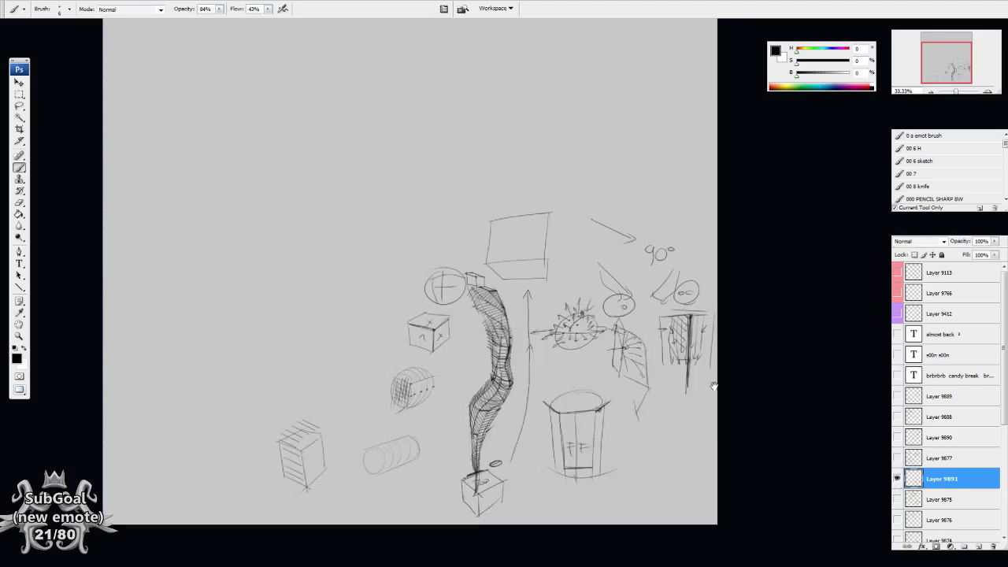
Hide Layer 9891 and show Layer 9890 to review its full page of earlier sketches
{"action": "scroll", "coordinate": [714, 386], "scroll_direction": "down", "scroll_amount": 3}
{"action": "left_click", "coordinate": [897, 478]}
{"action": "left_click", "coordinate": [897, 437]}
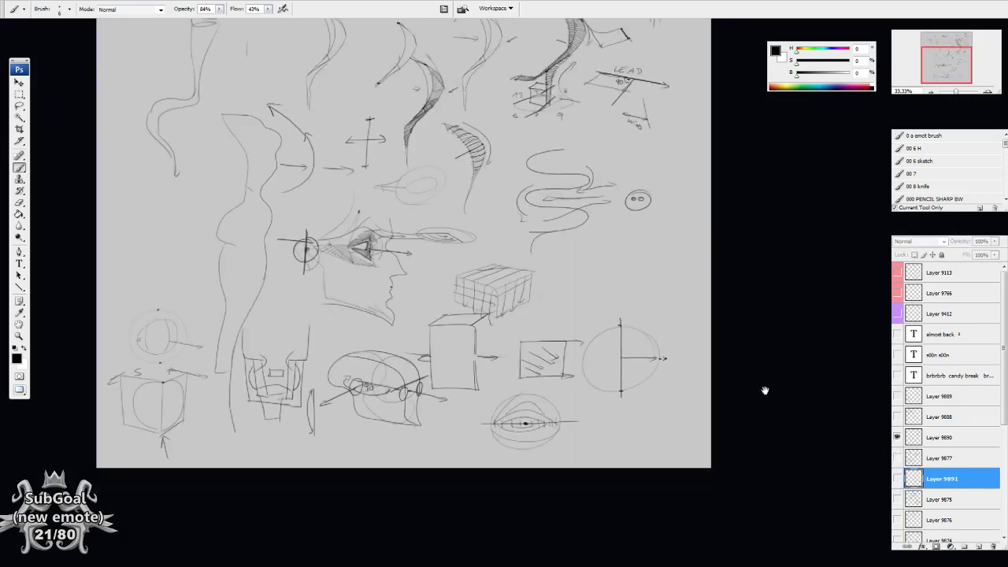
{"action": "scroll", "coordinate": [669, 393], "scroll_direction": "up", "scroll_amount": 4}
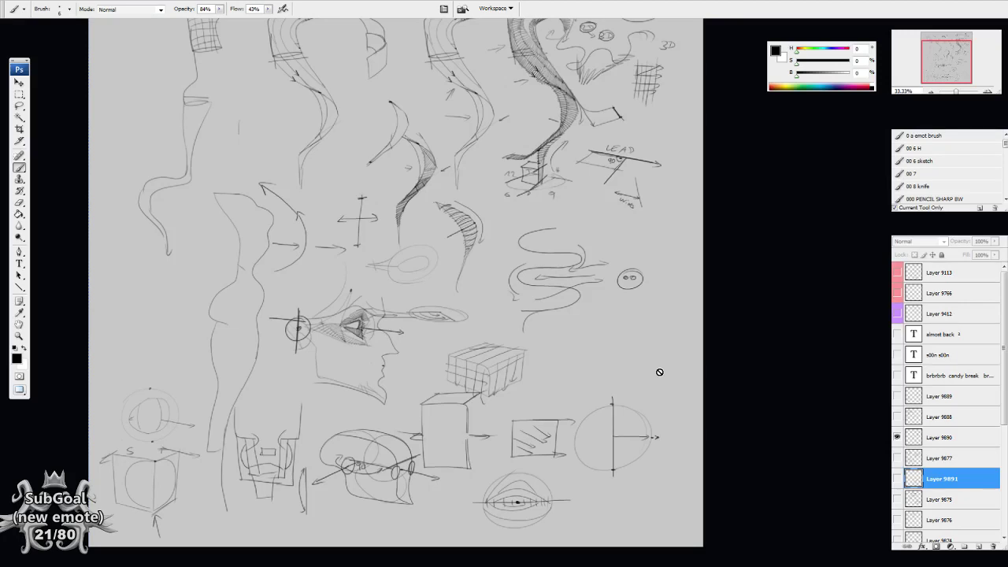
{"action": "key", "text": "ctrl+minus"}
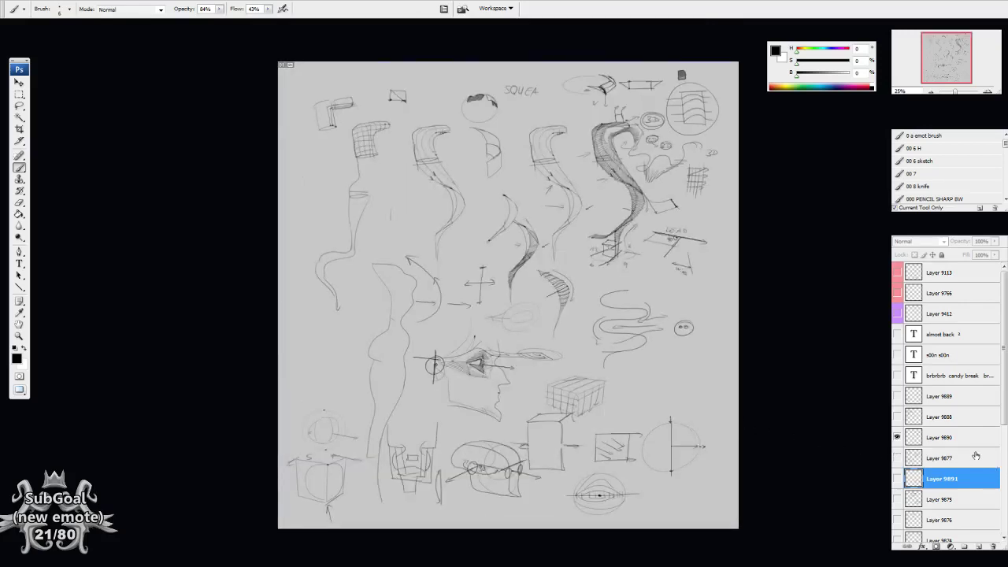
Swap the view to Layer 9888 to review its sketches, select that layer, and return to showing Layer 9890
{"action": "left_click", "coordinate": [897, 438]}
{"action": "left_click", "coordinate": [898, 417]}
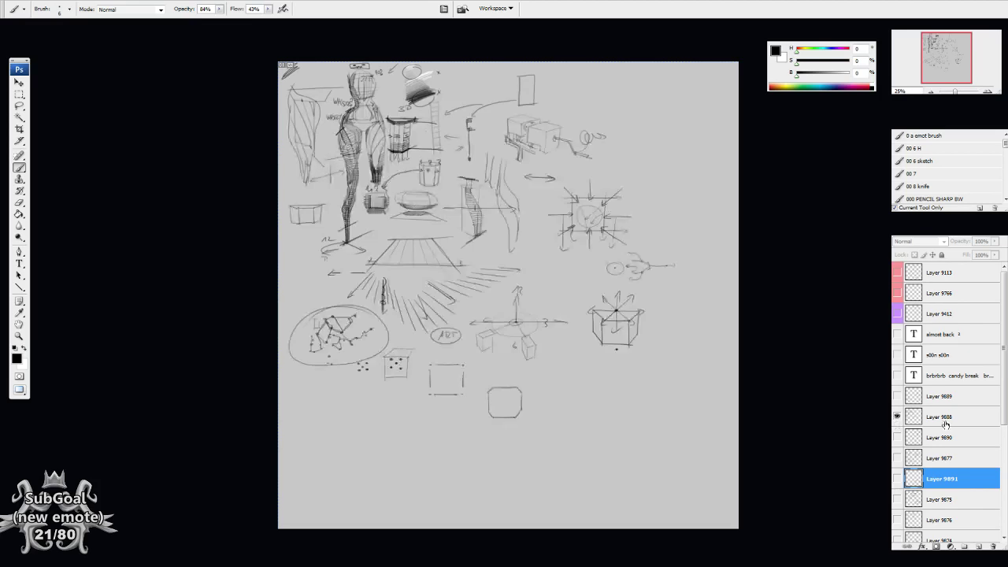
{"action": "left_click", "coordinate": [945, 424]}
{"action": "left_click", "coordinate": [897, 416]}
{"action": "left_click", "coordinate": [897, 437]}
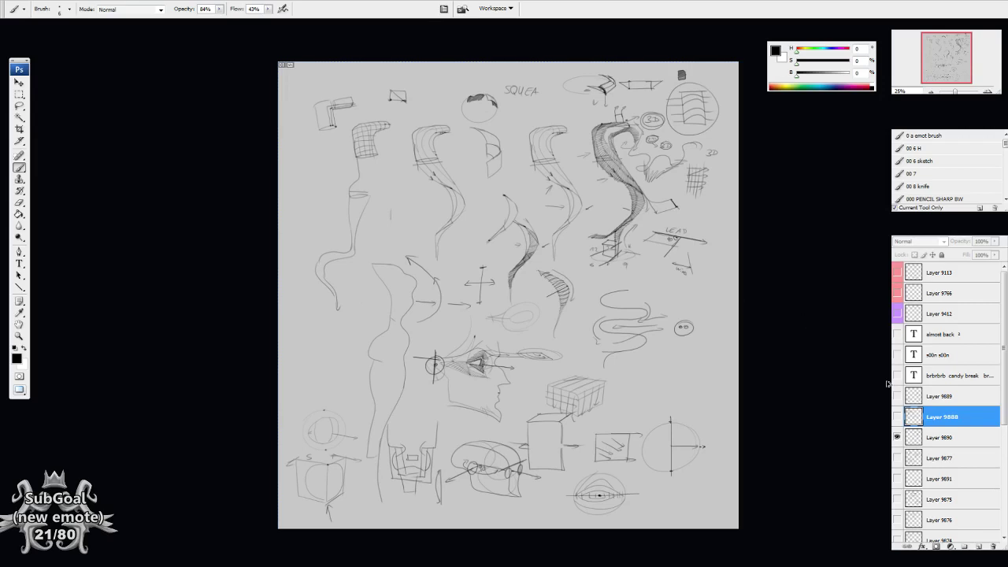
Hide Layer 9890, check Layer 9888 briefly, and show only the standing figure studies on Layer 9877
{"action": "key", "text": "ctrl+plus"}
{"action": "left_click", "coordinate": [898, 437]}
{"action": "left_click", "coordinate": [897, 416]}
{"action": "left_click", "coordinate": [897, 416]}
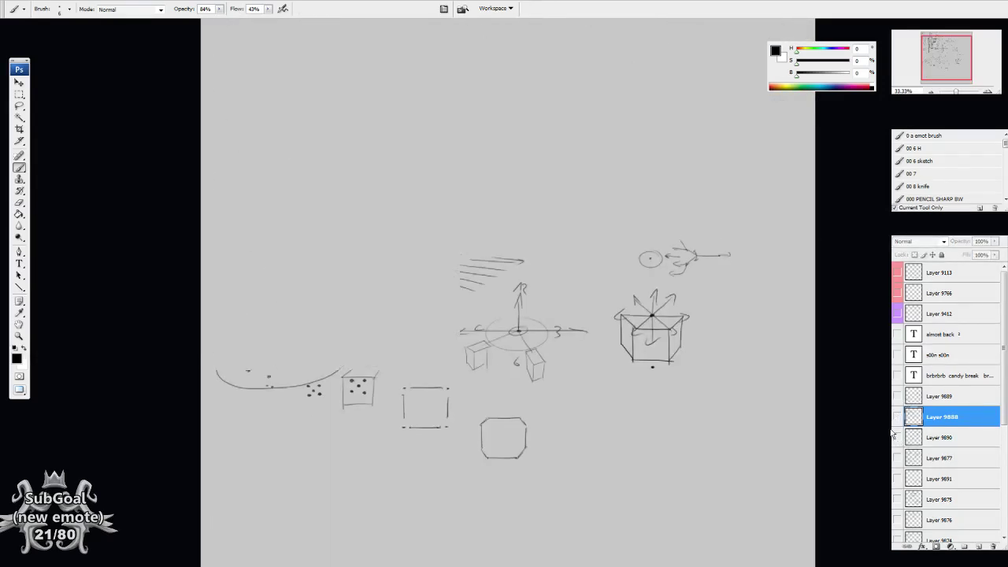
{"action": "left_click", "coordinate": [897, 458]}
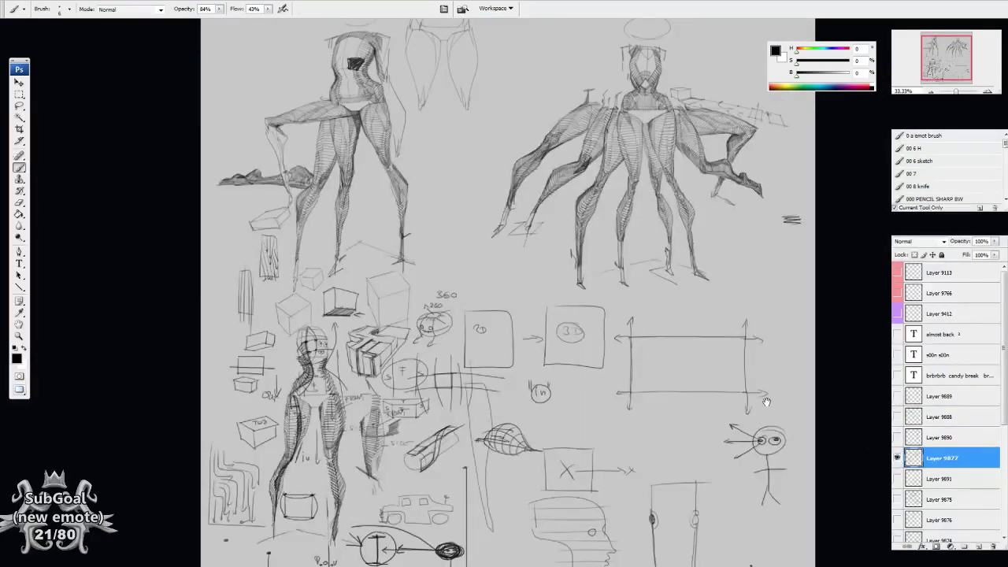
{"action": "scroll", "coordinate": [764, 402], "scroll_direction": "down", "scroll_amount": 1}
Stamp the "thanks for watching and lurking !" message onto a new layer with the 1584 px text brush, and switch back to brush 00 7
{"action": "key", "text": "ctrl+shift+n"}
{"action": "key", "text": "Return"}
{"action": "right_click", "coordinate": [647, 277]}
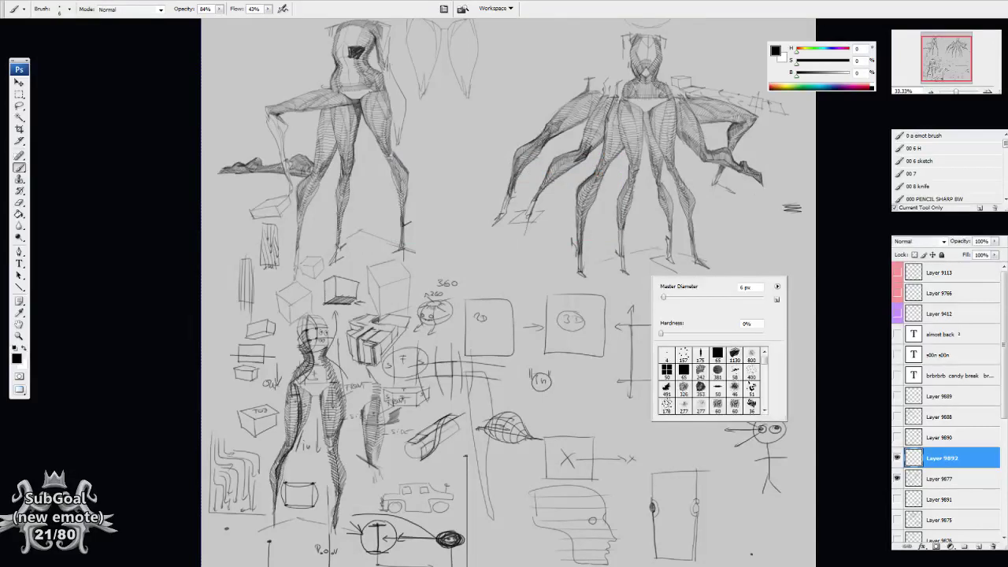
{"action": "left_click_drag", "start_coordinate": [764, 360], "coordinate": [764, 403]}
{"action": "left_click", "coordinate": [684, 406]}
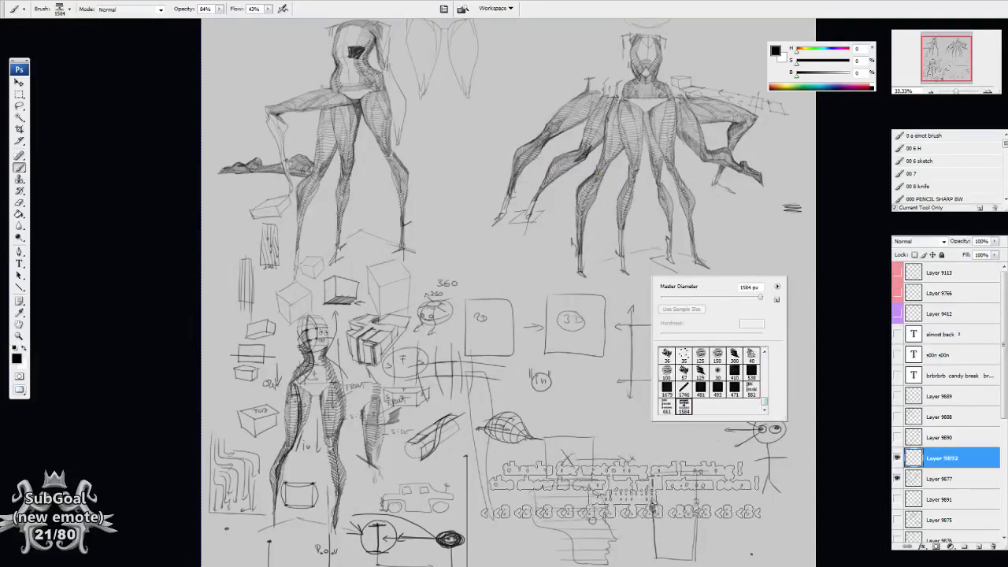
{"action": "left_click", "coordinate": [902, 174]}
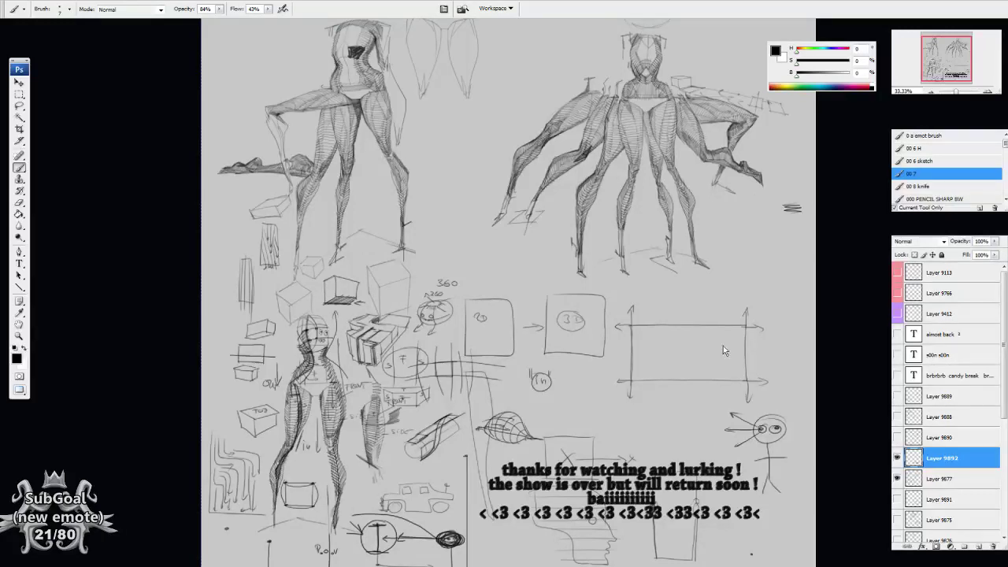
{"action": "scroll", "coordinate": [922, 469], "scroll_direction": "down", "scroll_amount": 3}
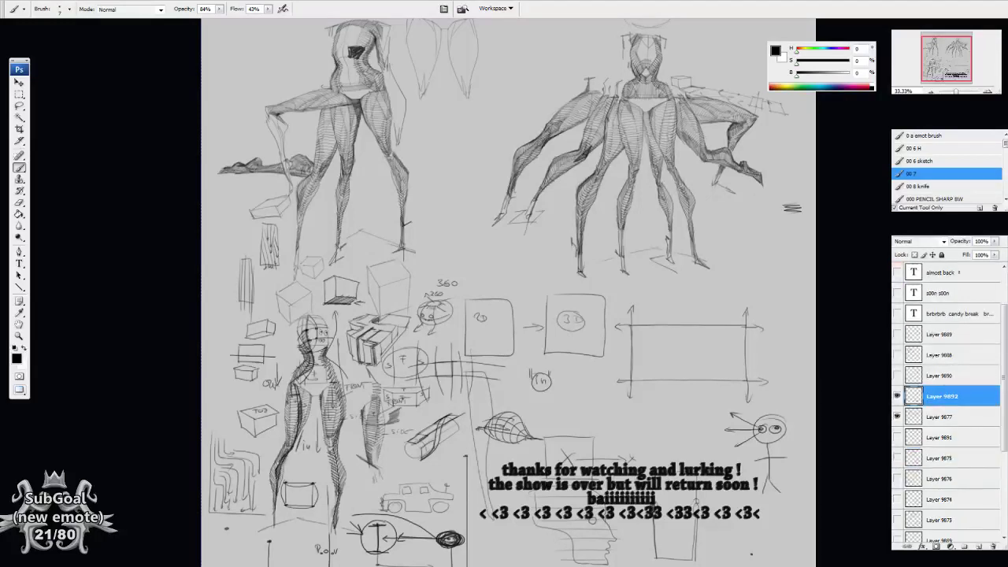